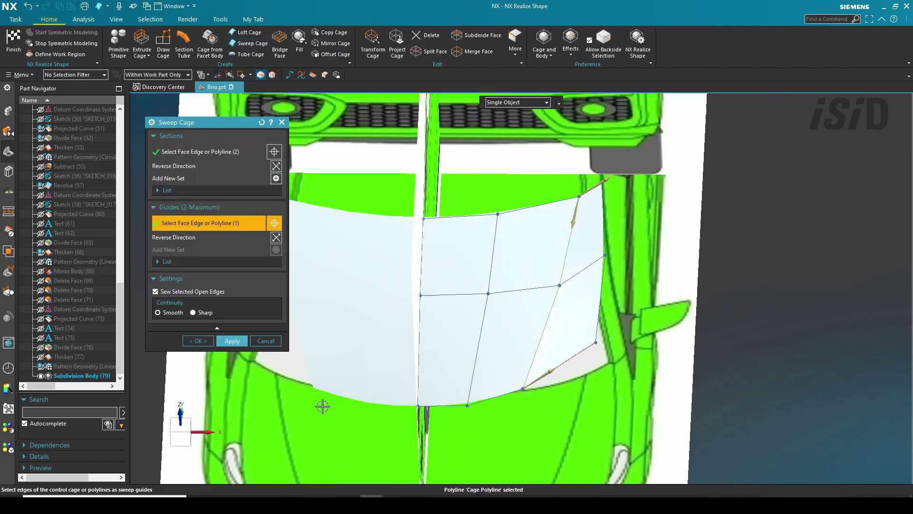
Step: Complete the Sweep Cage that adds the outer part of the hood from two sections and one guide polyline
middle_click(775, 319)
middle_drag(776, 319, 619, 266)
scroll(619, 267, up, 3)
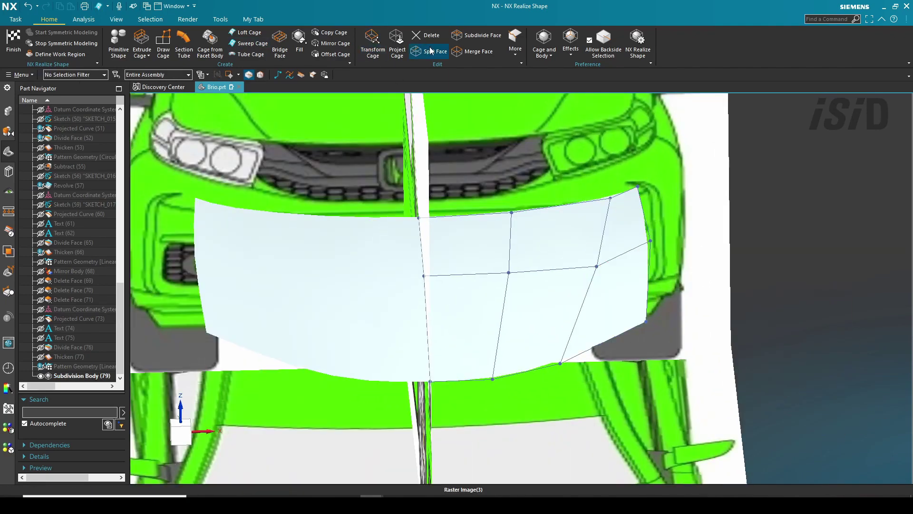
Step: Split the four outer hood cage faces once, using their two rear edges as reference edges
click(429, 51)
click(571, 218)
click(619, 196)
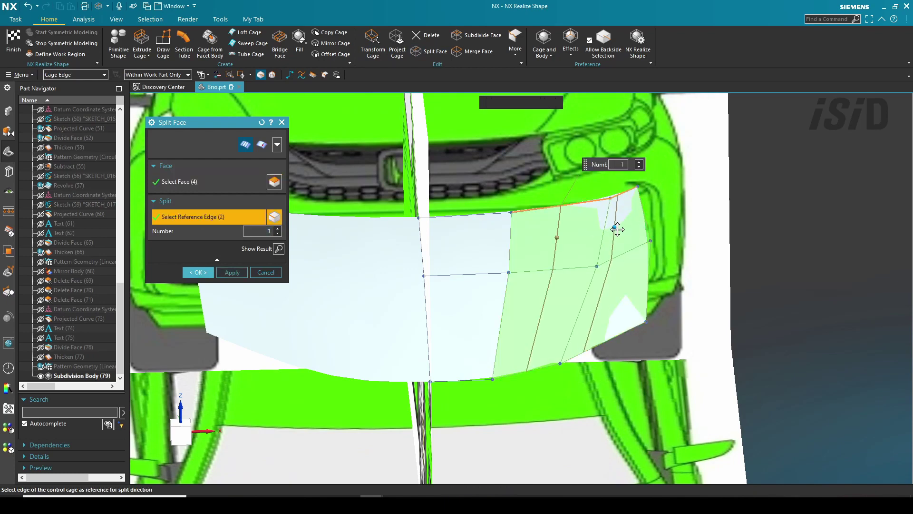
middle_click(595, 234)
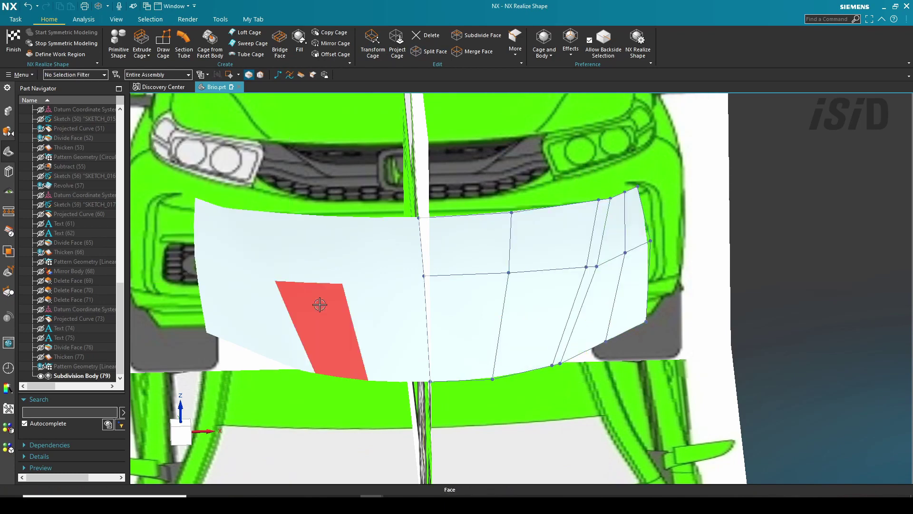
Step: Raise the middle-row cage vertex on the hood's crease line slightly along ZC with Transform Cage
scroll(552, 268, up, 3)
click(552, 267)
double_click(580, 257)
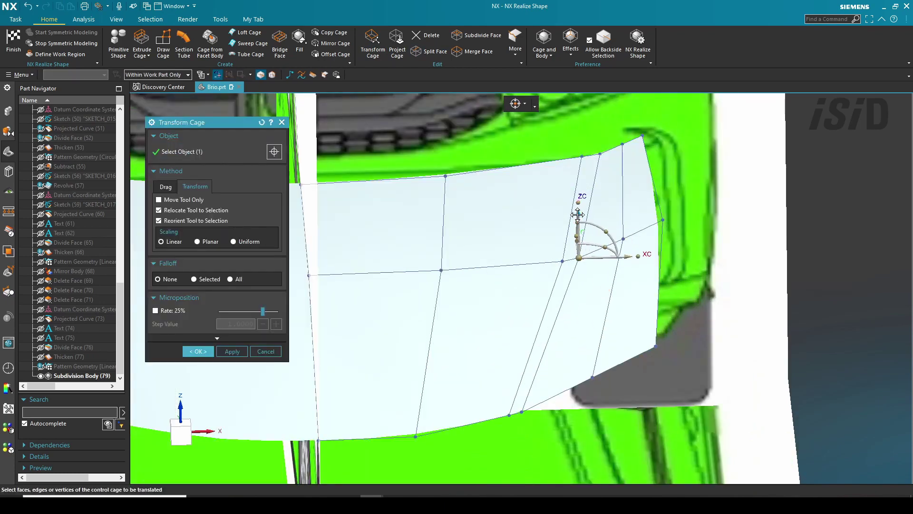
middle_drag(579, 255, 601, 265)
middle_click(526, 281)
scroll(602, 265, up, 5)
scroll(550, 143, down, 3)
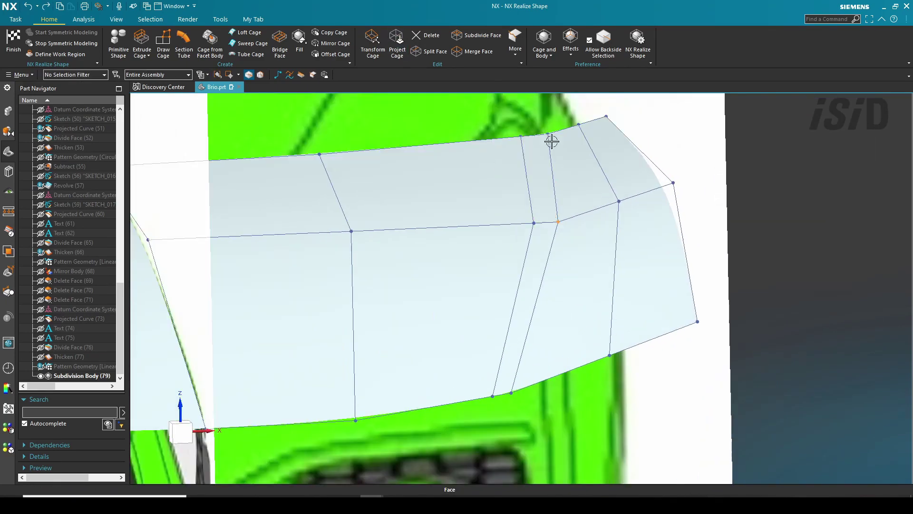
scroll(444, 142, up, 3)
double_click(559, 257)
drag(560, 211, 560, 201)
click(198, 351)
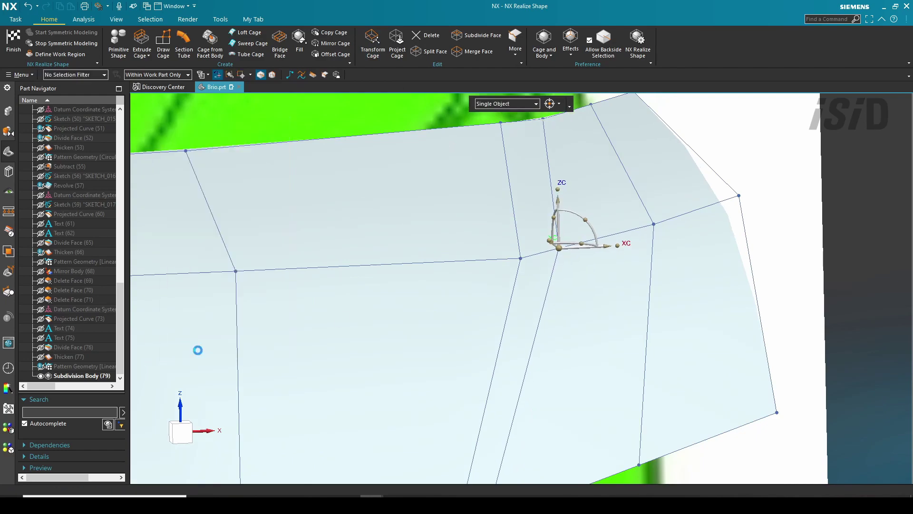
Step: Adjust the two cage edges adjoining the raised vertex to shape the hood crease, and finish the Realize Shape task
click(515, 49)
click(535, 88)
click(550, 168)
click(543, 309)
drag(581, 341, 612, 341)
scroll(722, 200, down, 4)
middle_click(716, 211)
scroll(716, 211, down, 4)
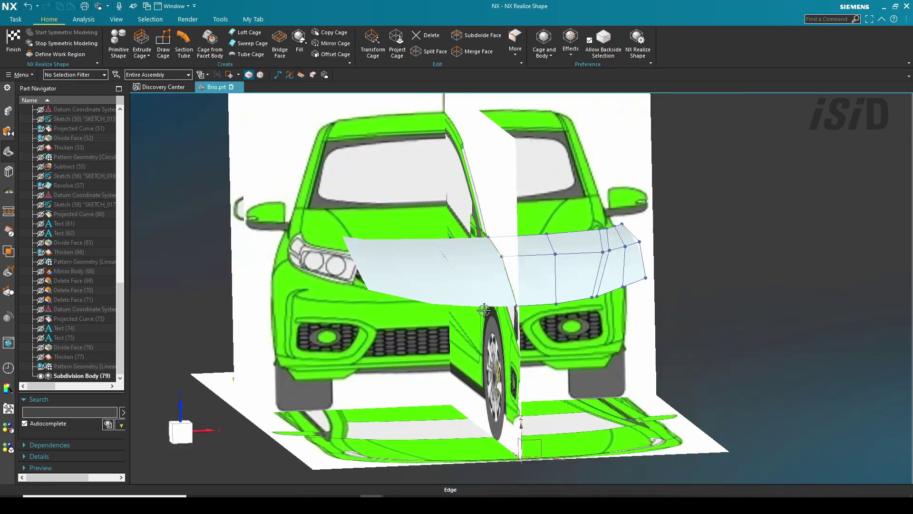
middle_drag(716, 210, 404, 214)
key(ctrl+q)
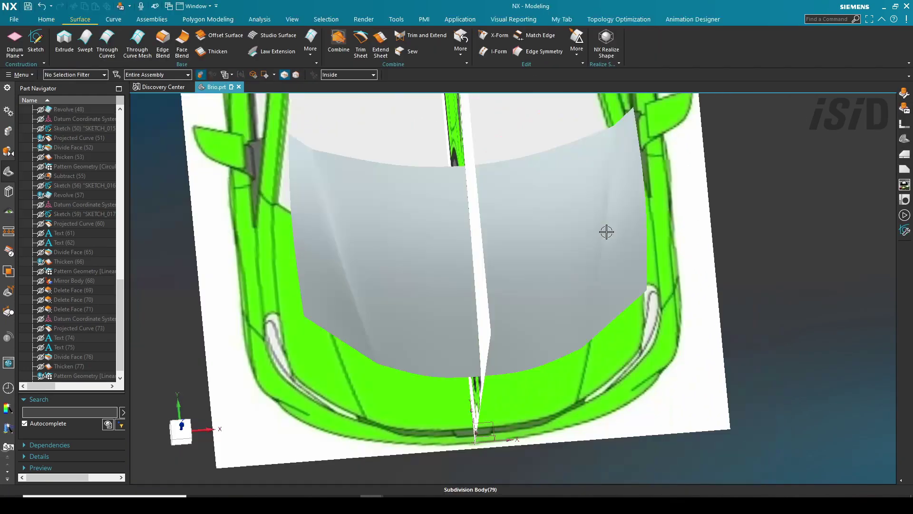
Step: Examine the hood surface's smoothness from several angles, opening Reflection Analysis with 32 vertical line images
scroll(530, 316, up, 5)
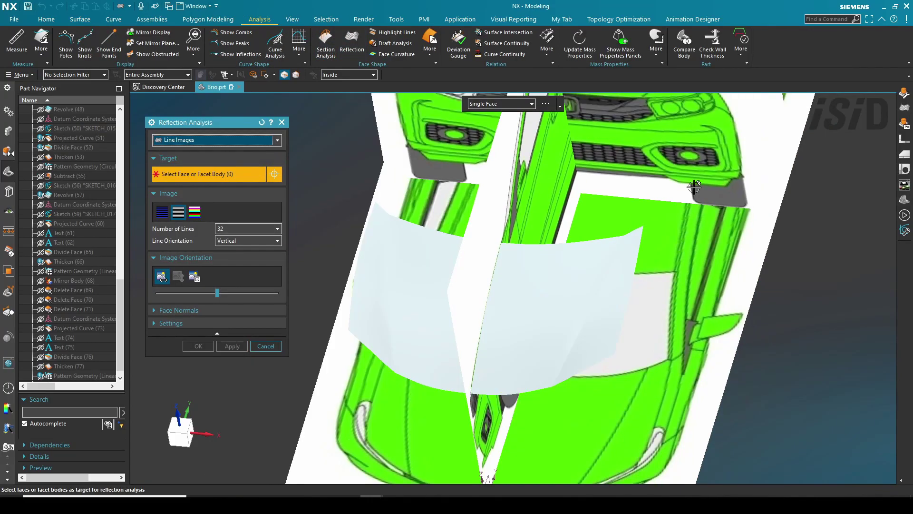
middle_click(542, 304)
mouse_move(542, 304)
middle_down()
mouse_move(544, 312)
mouse_move(552, 295)
mouse_move(542, 333)
mouse_move(741, 298)
middle_up()
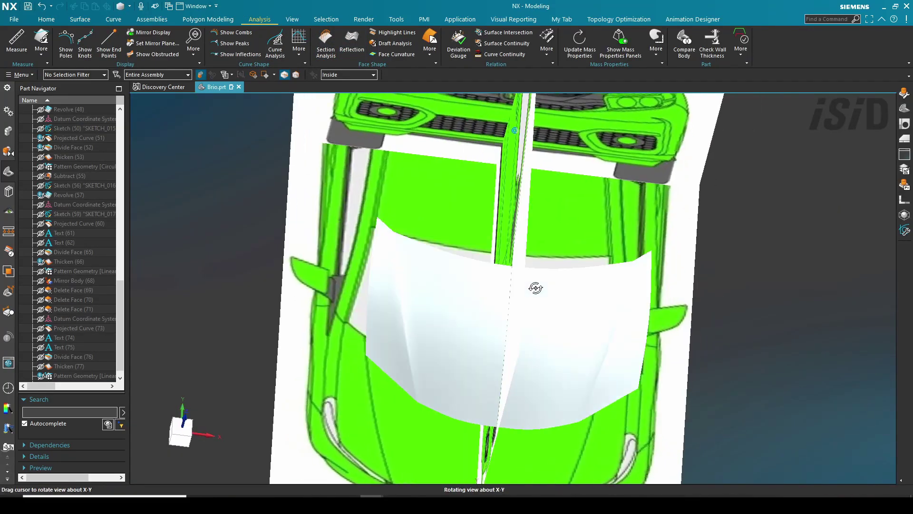
middle_drag(535, 287, 526, 292)
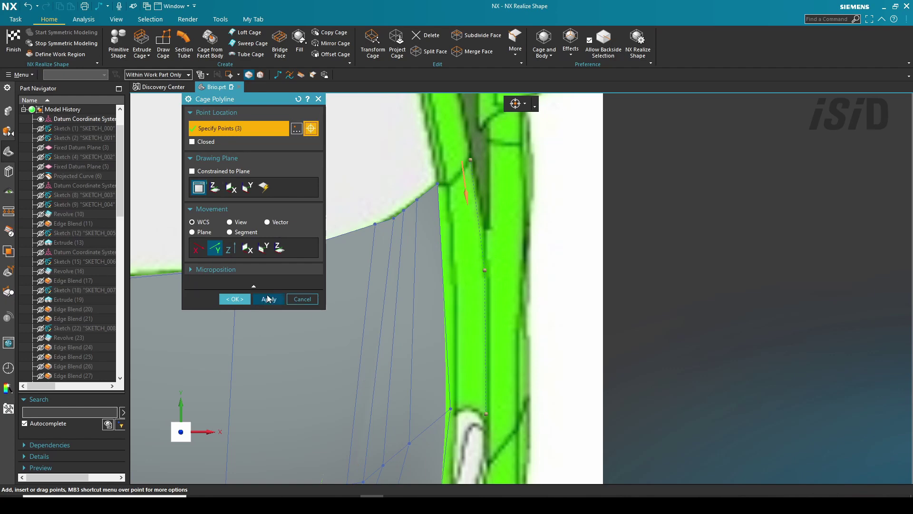
Step: Create a three-point cage polyline along the front fender in top view, and select the hood's cage faces for Split Face
click(268, 299)
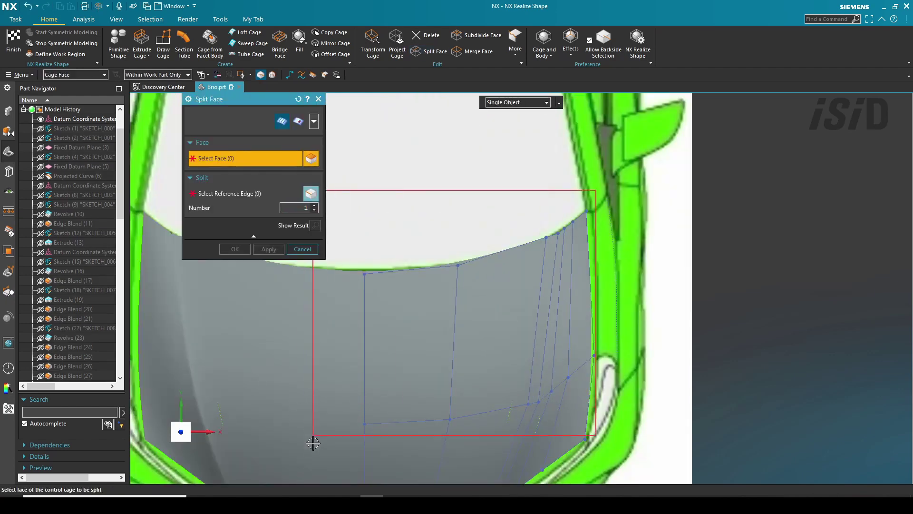
drag(313, 443, 313, 442)
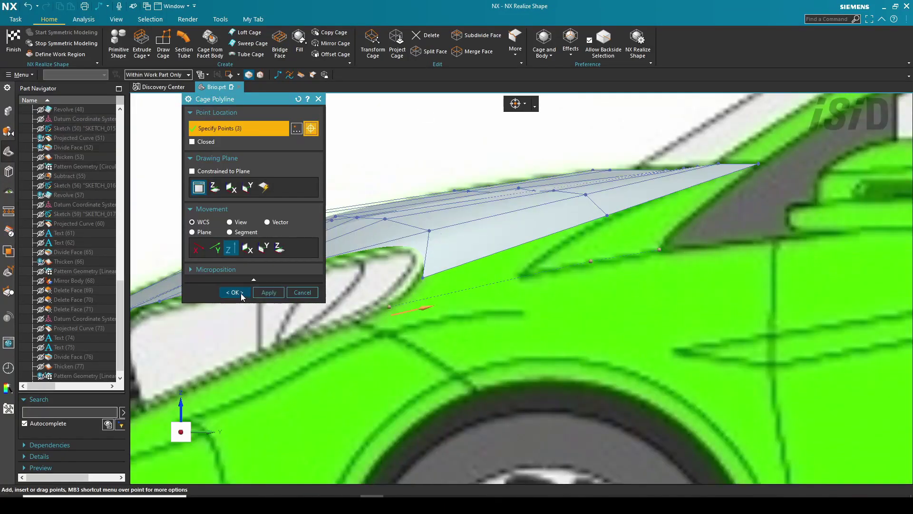
Step: Create a three-point cage polyline along the upper fender in side view, and move it outward in front view with Transform Cage
click(240, 293)
click(373, 42)
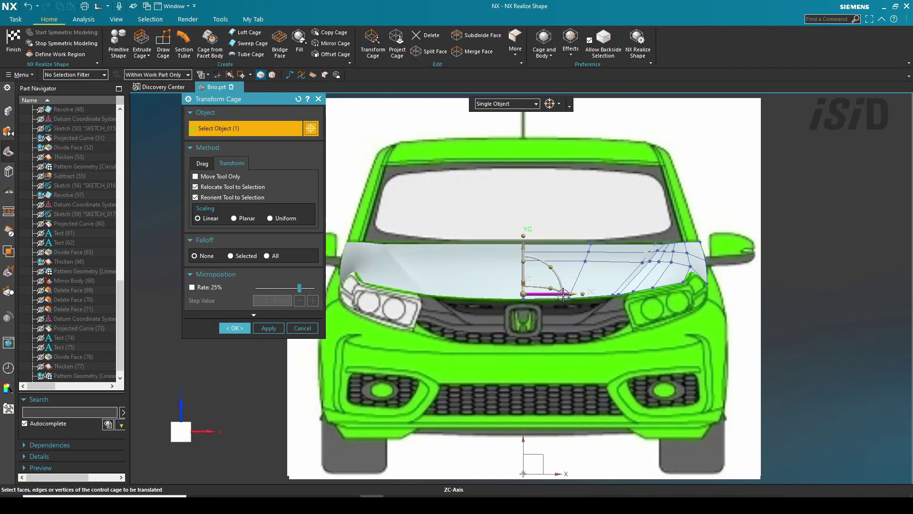
click(234, 327)
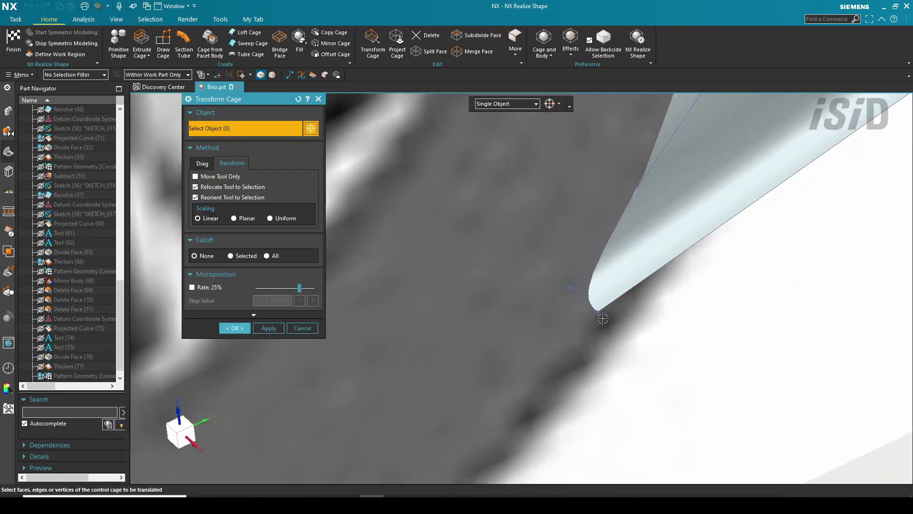
Step: Move the fender patch's front lower corner vertex along XC so it meets the headlight's outer edge
click(601, 315)
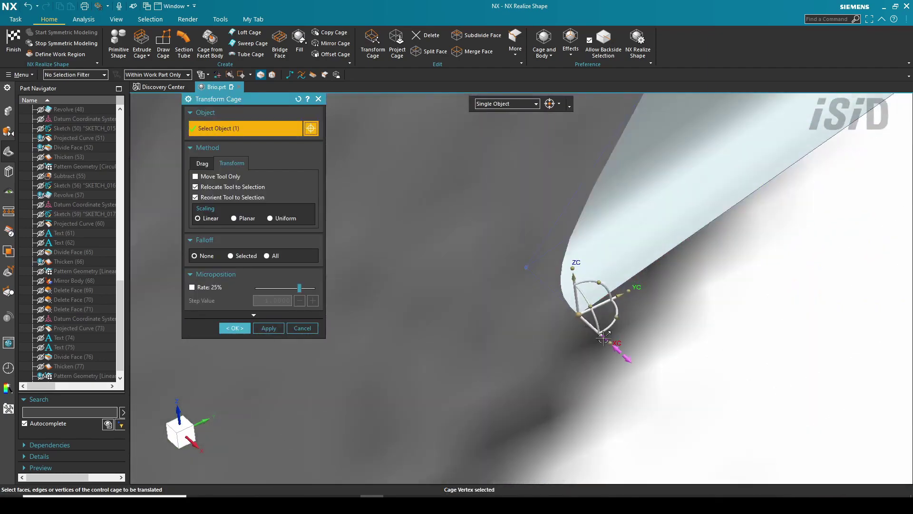
drag(619, 350, 562, 326)
key(F8)
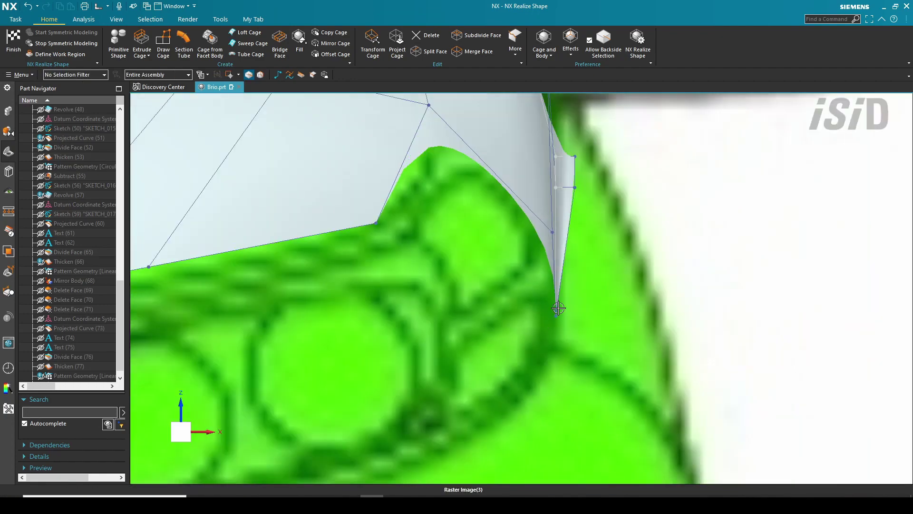
middle_drag(476, 285, 502, 267)
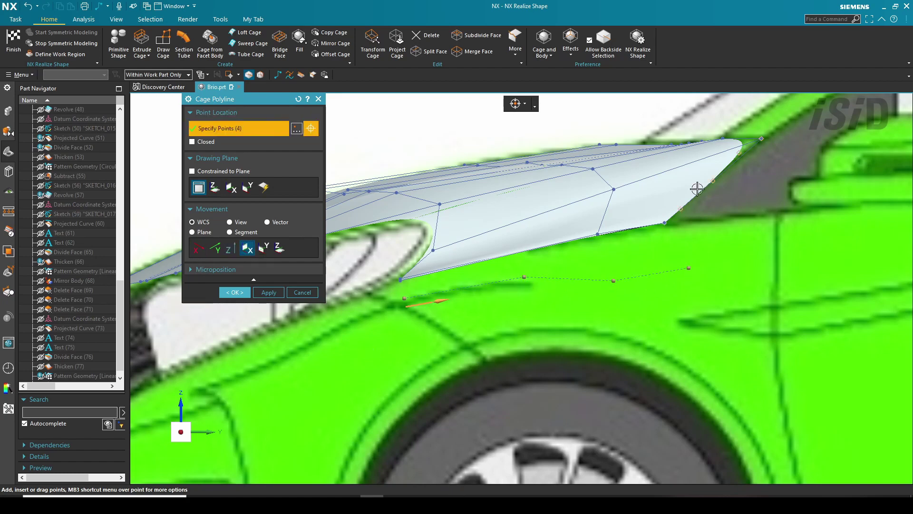
Step: Create a four-point cage polyline below the fender patch in side view, and move it outward to the fender's side
click(235, 292)
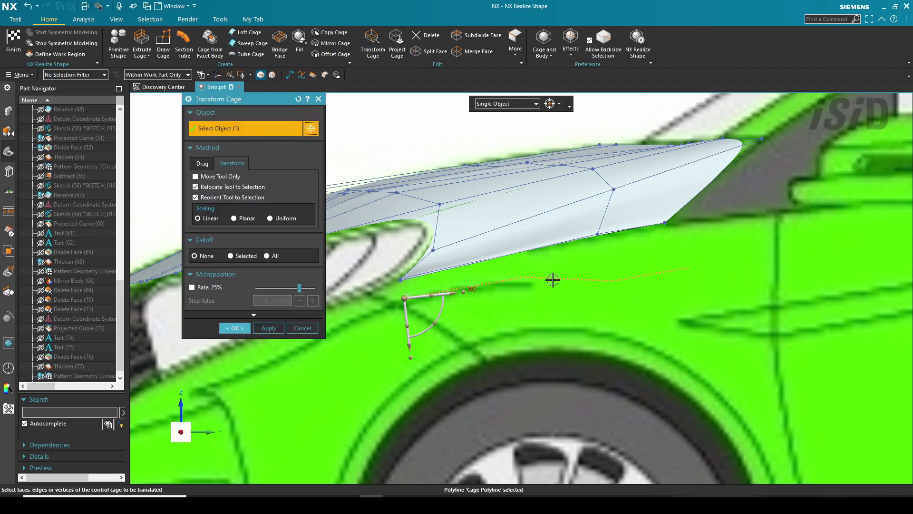
key(ctrl+alt+f)
drag(486, 305, 682, 305)
scroll(718, 306, up, 8)
scroll(625, 262, down, 3)
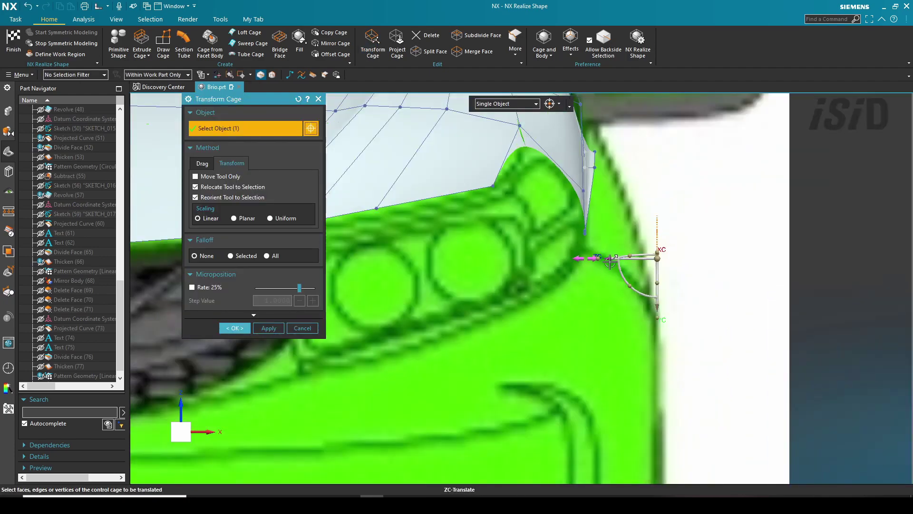
click(246, 328)
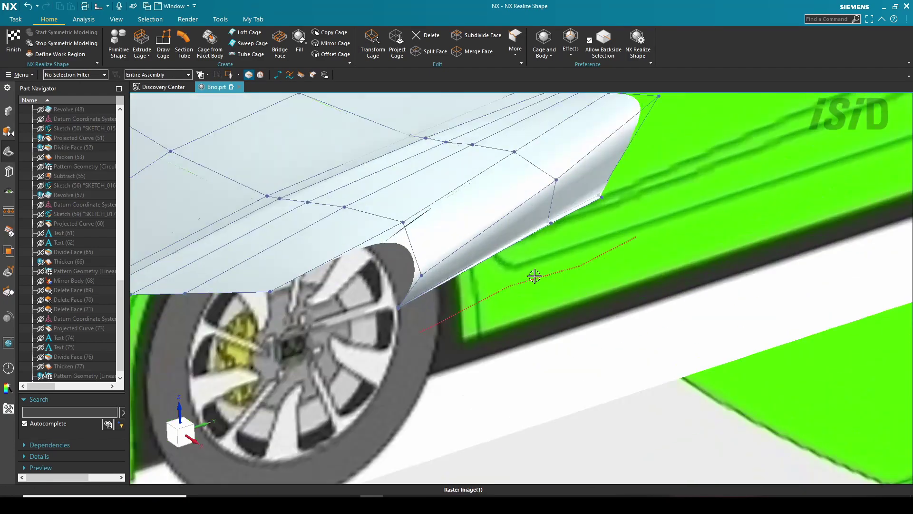
Step: Split the fender's lower front cage face once, and add a cage strip between its lower edge and the polyline
scroll(535, 276, up, 5)
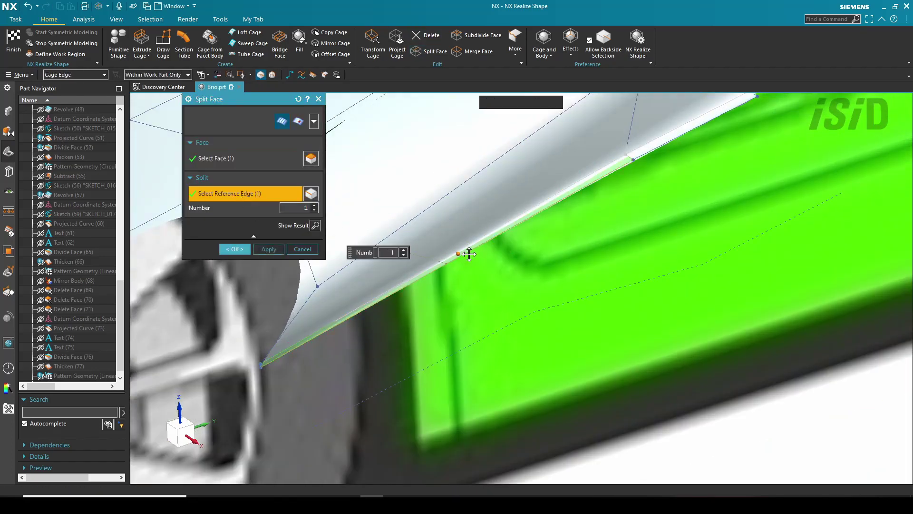
click(234, 248)
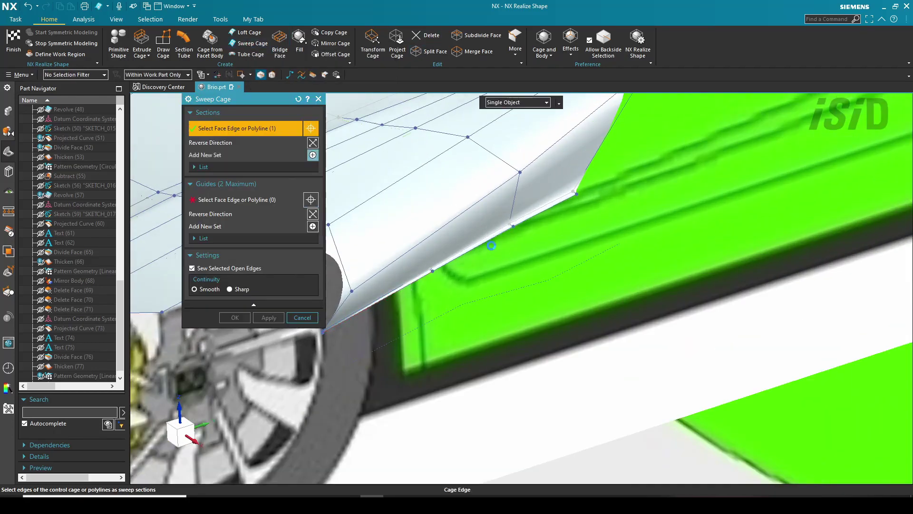
click(257, 32)
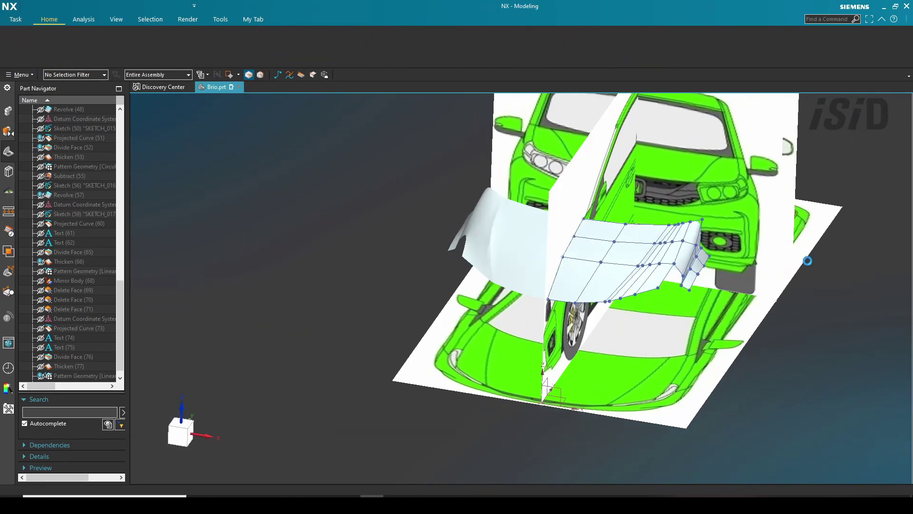
scroll(666, 265, up, 3)
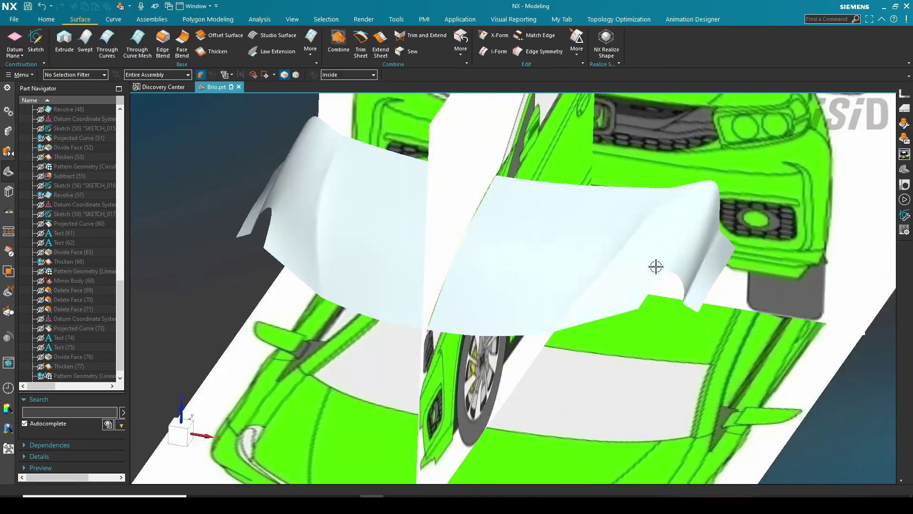
middle_drag(657, 267, 660, 264)
scroll(660, 264, down, 3)
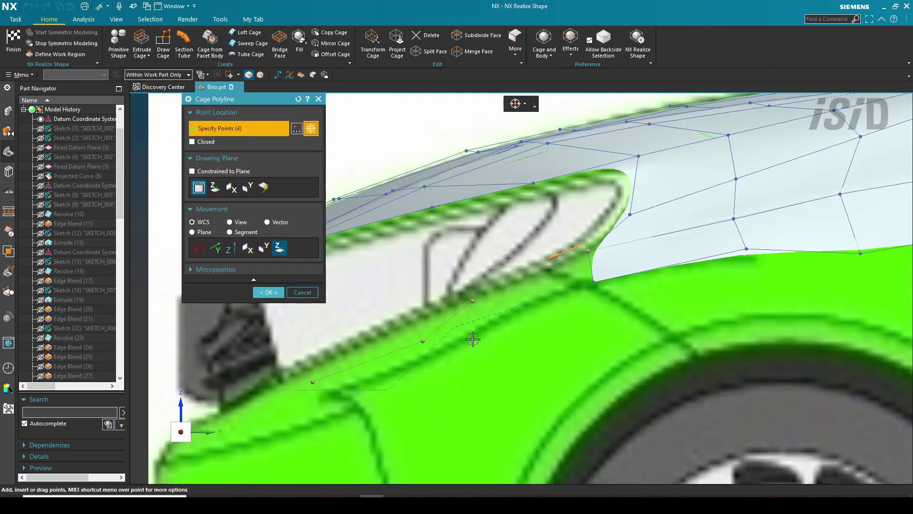
Step: Sweep a cage from the fender strip's short front edge along the two polylines running under the headlight
scroll(472, 336, up, 3)
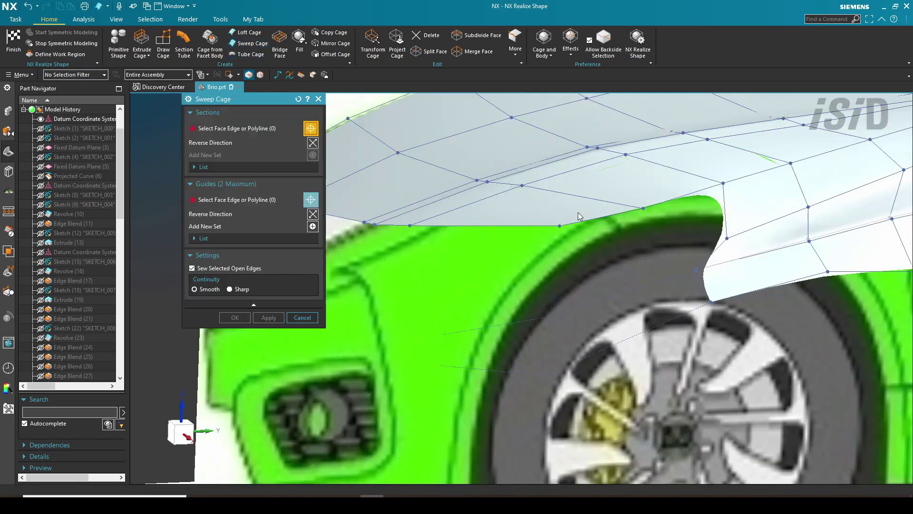
scroll(588, 291, up, 3)
middle_click(456, 286)
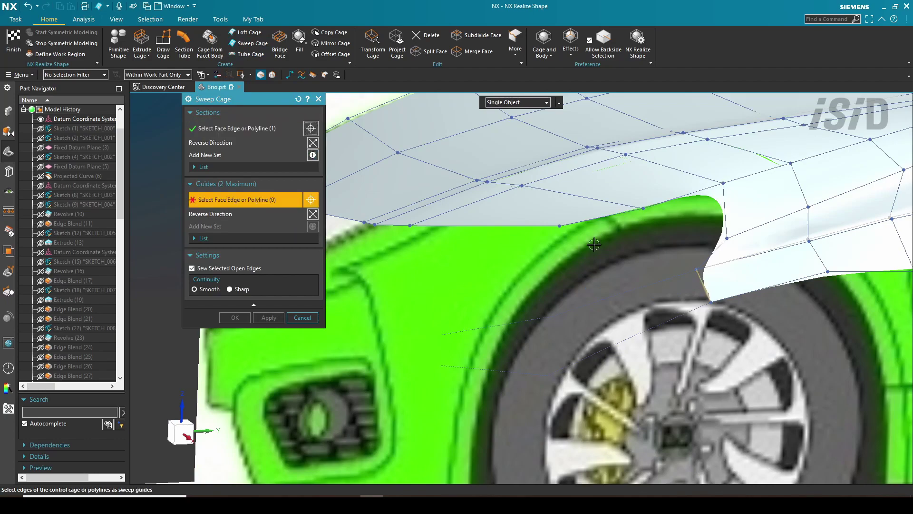
click(457, 332)
middle_click(458, 335)
click(457, 367)
middle_click(452, 334)
middle_drag(453, 334, 601, 383)
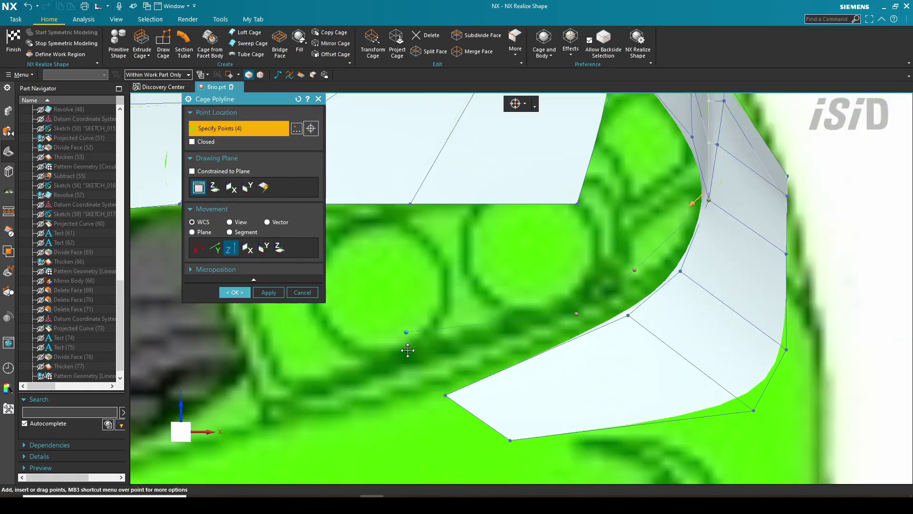
Step: Create a four-point cage polyline along the headlight's lower edge, and loft a cage between it and the adjoining fender strip edges
click(228, 292)
click(245, 33)
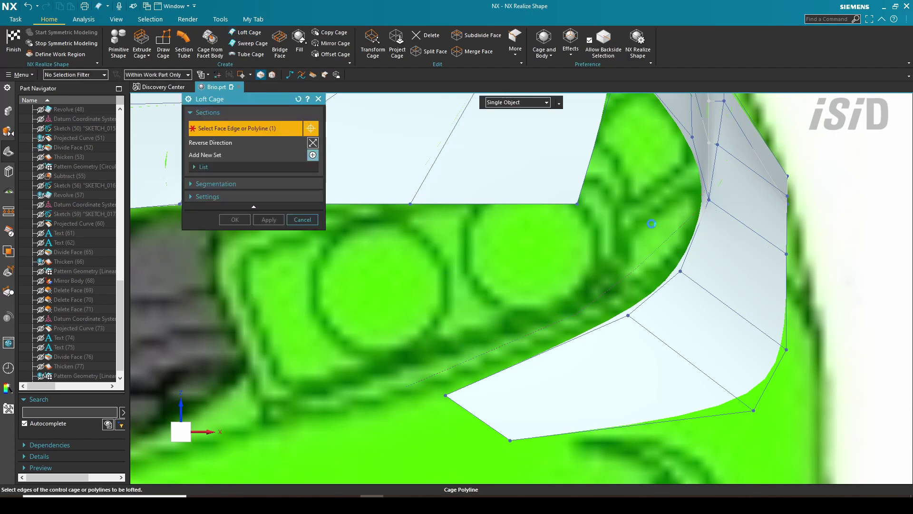
click(692, 251)
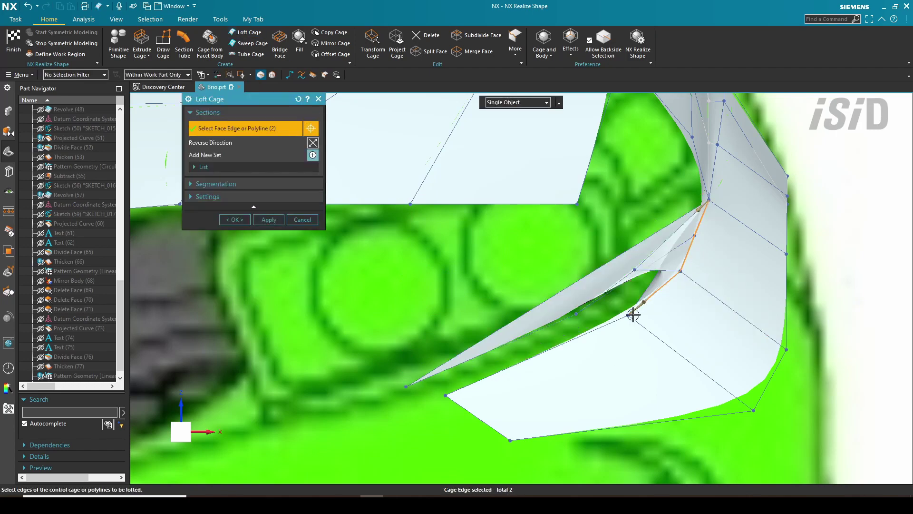
click(634, 314)
click(235, 219)
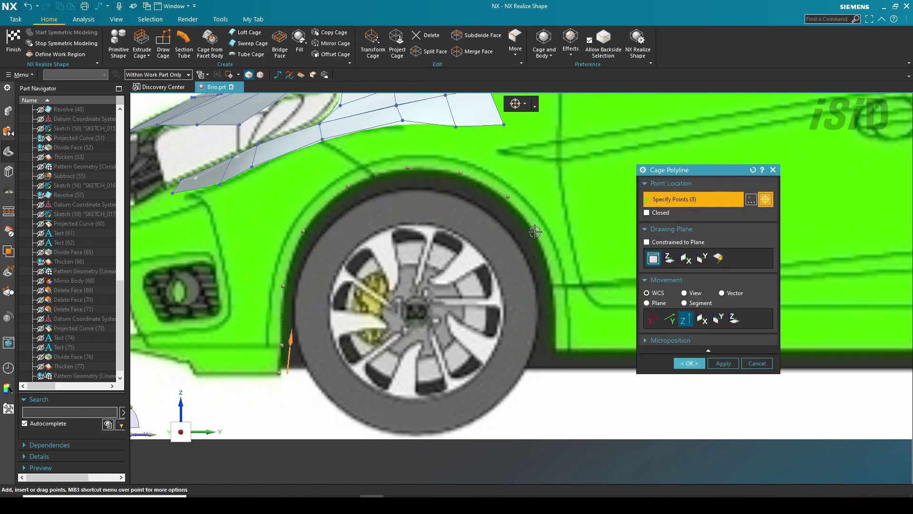
Step: Trace the front wheel arch with a cage polyline in side view, and draw a short two-point polyline at the bumper's lower rear corner
click(556, 349)
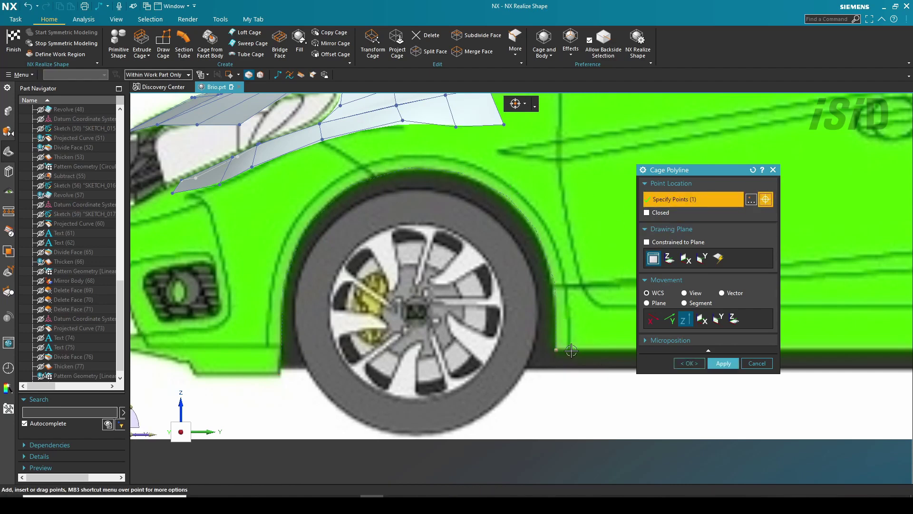
click(268, 373)
scroll(265, 373, up, 10)
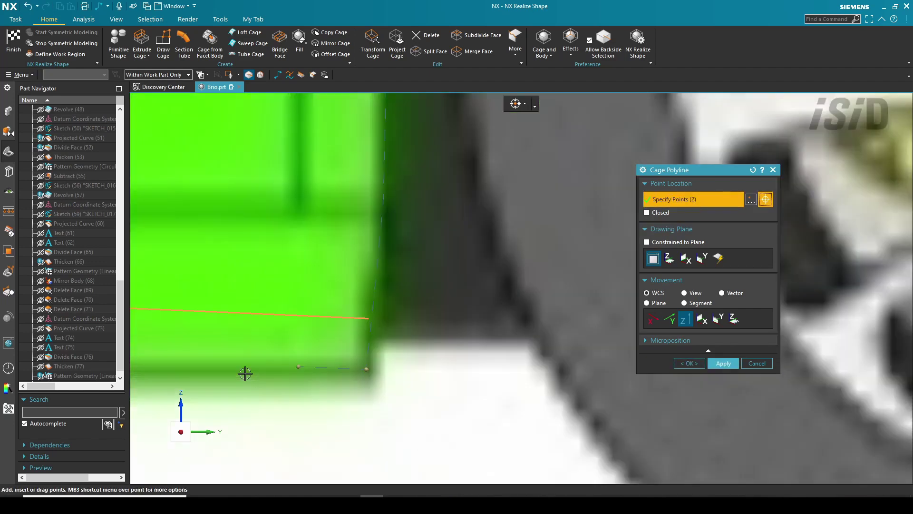
scroll(314, 356, down, 10)
key(Escape)
Step: Move the wheel-arch polylines outward along X to the fender's outer side in front view with Transform Cage
drag(679, 411, 298, 146)
click(372, 43)
middle_drag(379, 187, 313, 307)
key(F8)
drag(210, 301, 501, 326)
scroll(514, 276, up, 3)
drag(477, 300, 478, 301)
drag(499, 328, 498, 328)
scroll(452, 274, down, 3)
scroll(449, 292, up, 1)
middle_click(467, 326)
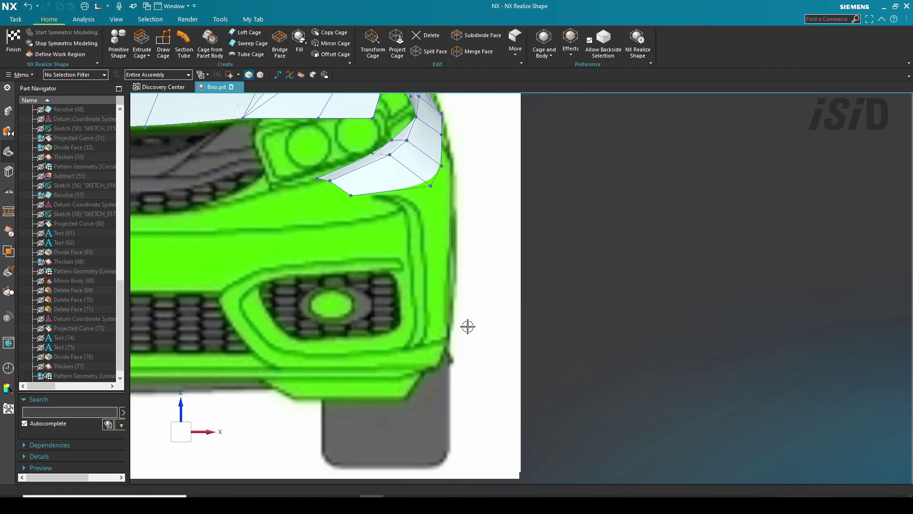
Step: Sweep a cage strip from the short two-point polyline along the front wheel-arch polyline
scroll(466, 327, down, 1)
middle_drag(600, 242, 539, 275)
shift+middle_drag(228, 290, 528, 212)
scroll(528, 211, up, 1)
click(252, 43)
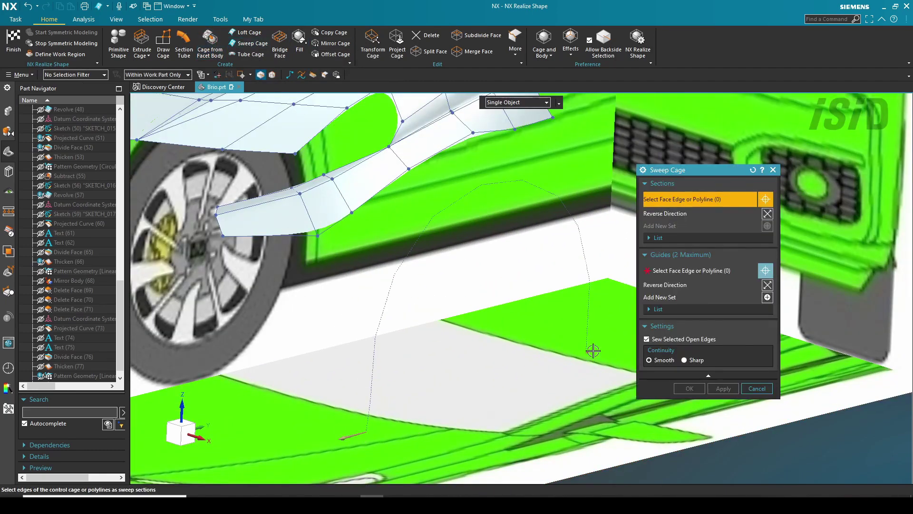
click(577, 358)
middle_click(542, 383)
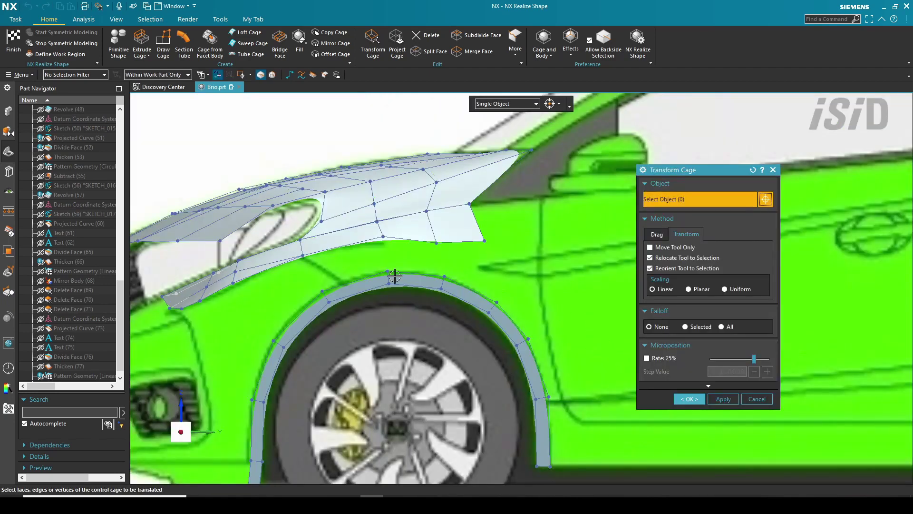
Step: Loft a cage between the fender's lower edges and the wheel-arch strip, and apply Set Weight to the edges along the fender crease
click(245, 33)
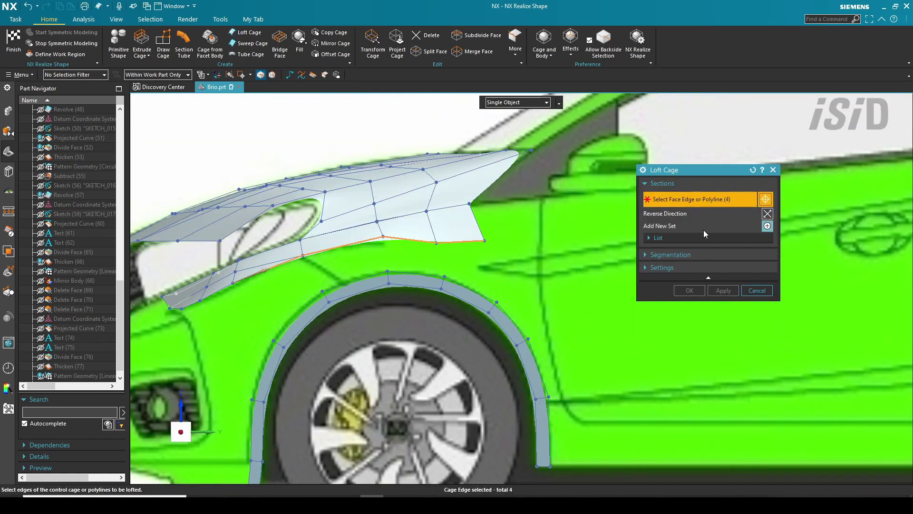
click(297, 308)
click(489, 297)
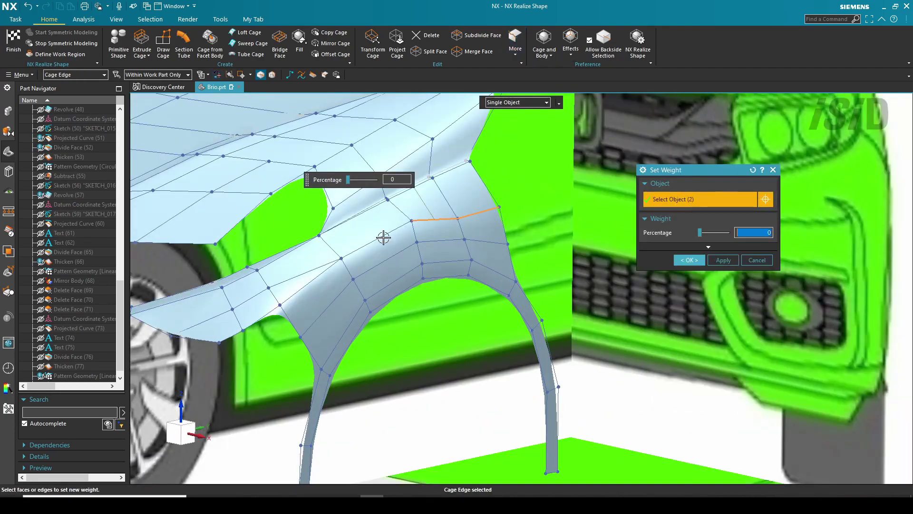
click(384, 237)
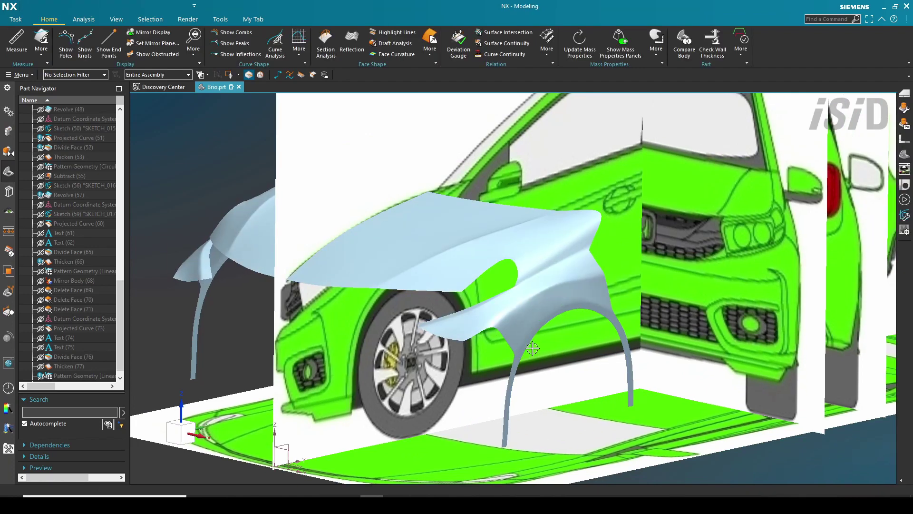
Step: Extrude the fender's lower front edge down along the bumper's side, and align the new strip's lower end in side view with Transform Cage
right_click(804, 272)
click(843, 346)
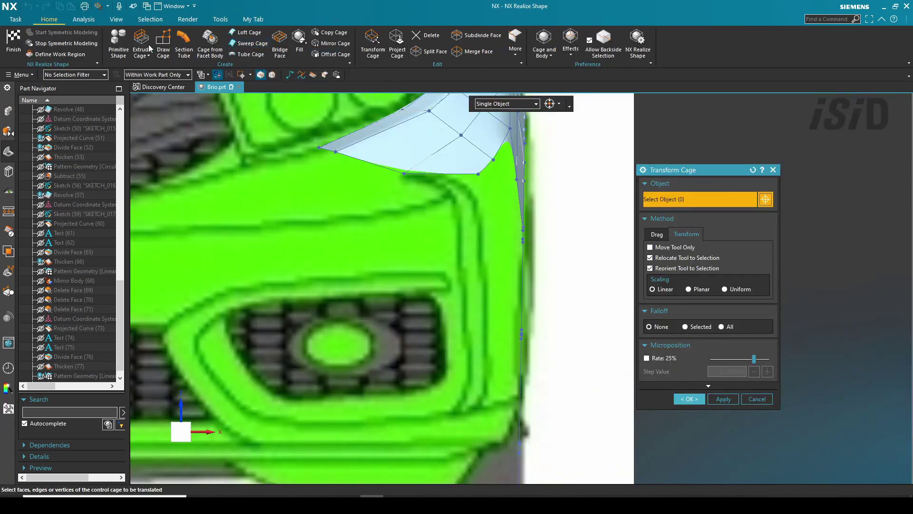
click(149, 48)
click(484, 166)
drag(495, 289, 537, 400)
click(689, 369)
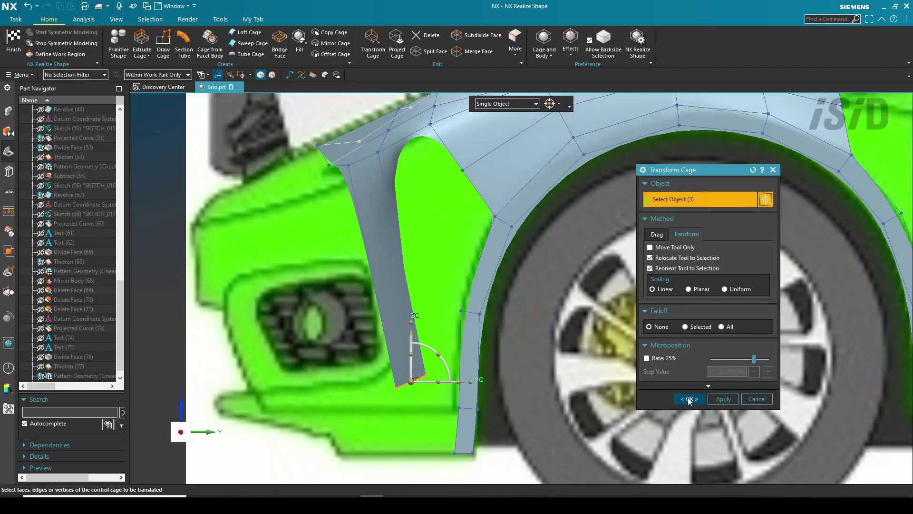
click(689, 400)
Step: Split the bumper-side strip crosswise along its long edge with Split Face, adding two divisions
scroll(451, 291, down, 3)
mouse_move(452, 291)
middle_down()
mouse_move(514, 290)
mouse_move(480, 328)
mouse_move(475, 290)
mouse_move(462, 291)
middle_up()
scroll(456, 293, up, 2)
scroll(448, 294, down, 2)
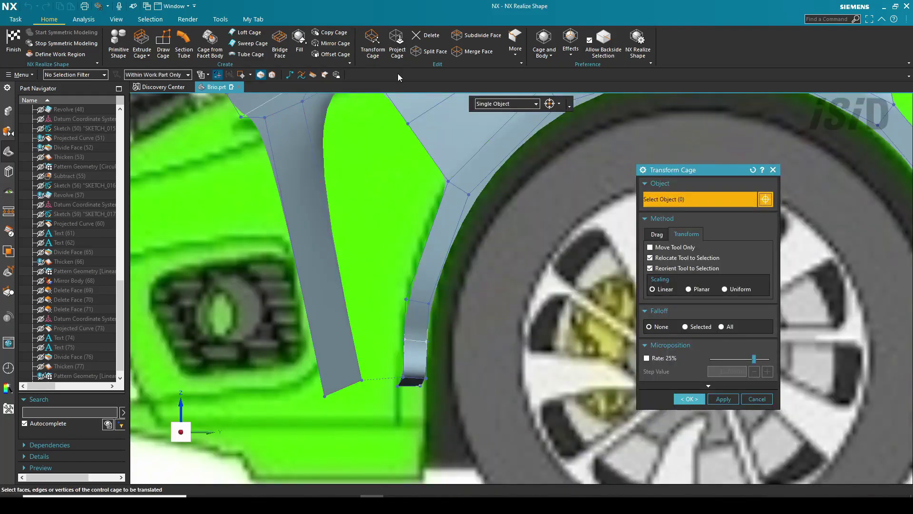
click(313, 247)
click(332, 245)
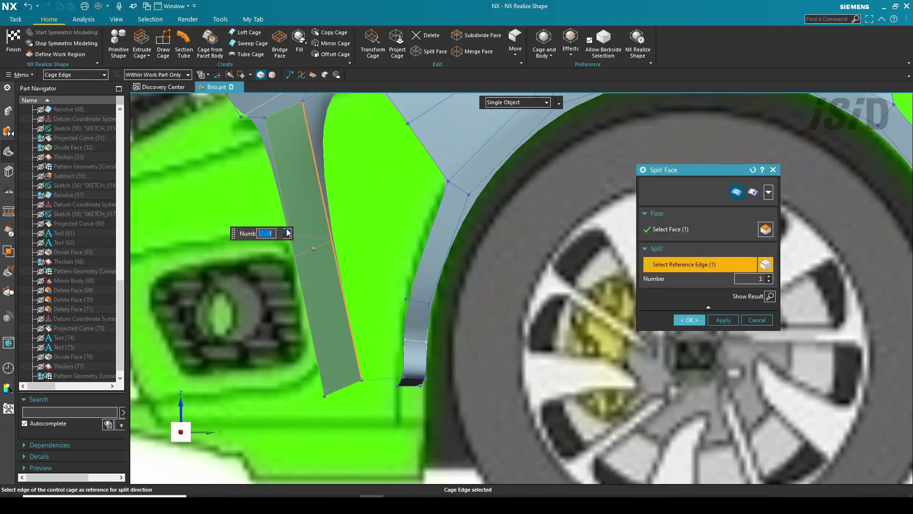
middle_click(328, 288)
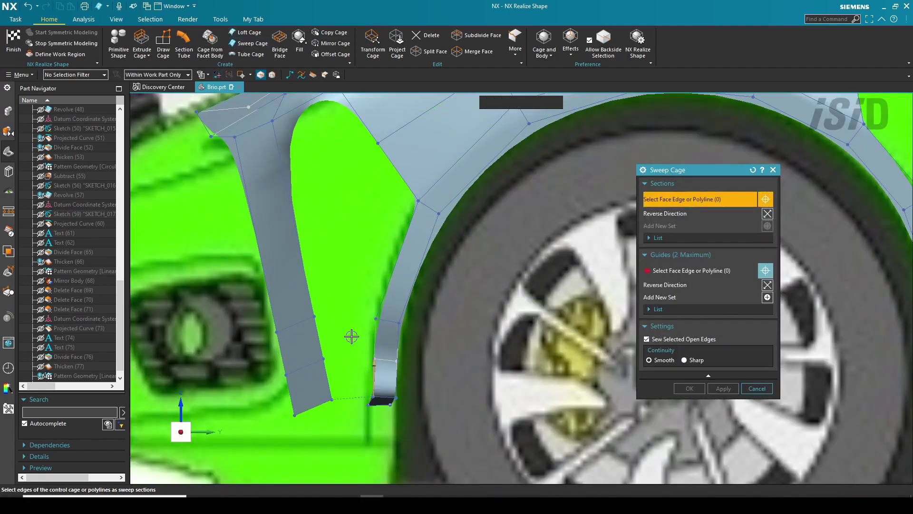
Step: Sweep a cage from the bumper-side strip's lower end across to the wheel arch, and fill part of the opening above it
middle_click(334, 348)
click(363, 398)
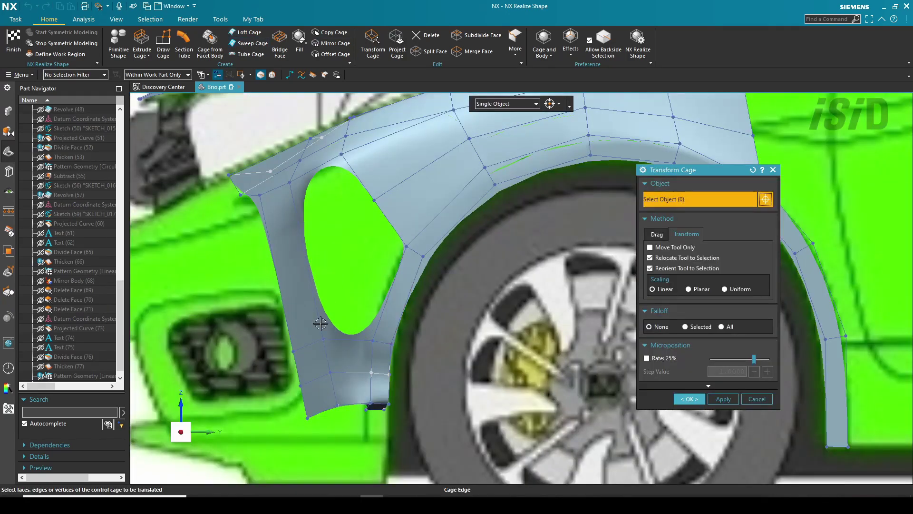
click(398, 257)
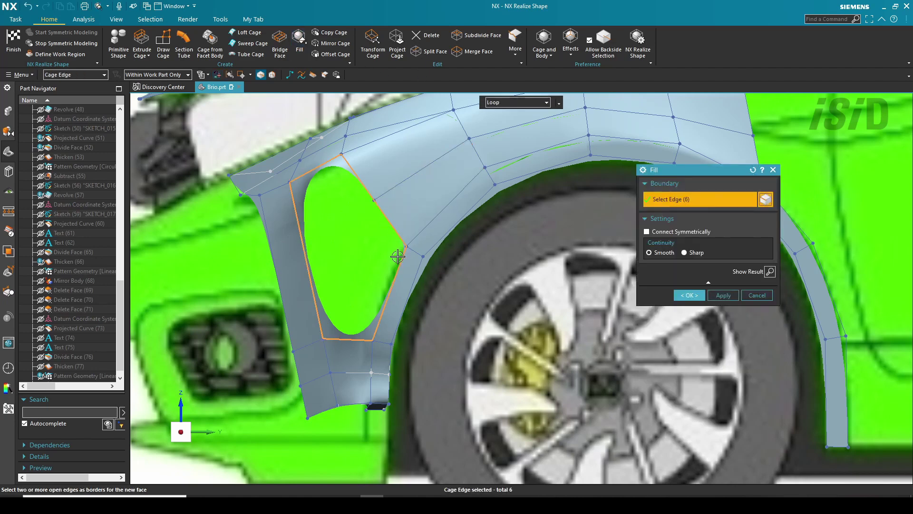
right_click(501, 104)
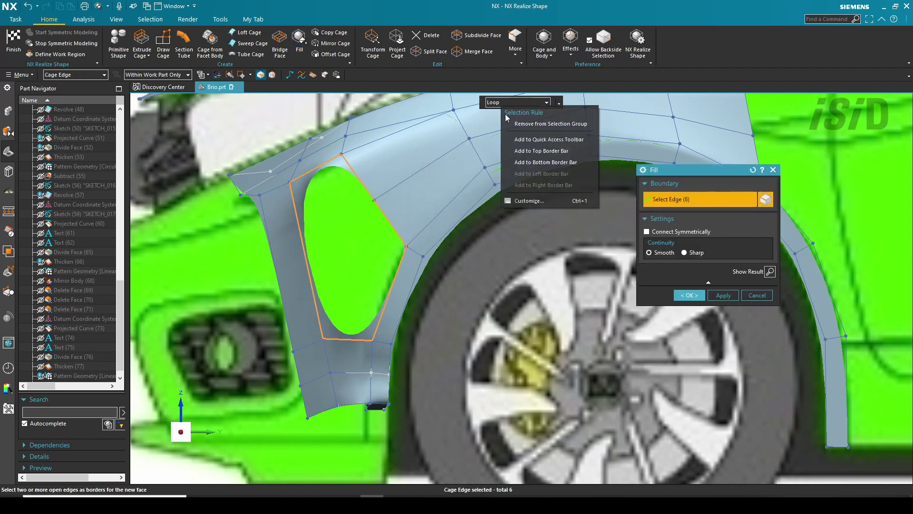
click(754, 169)
click(723, 295)
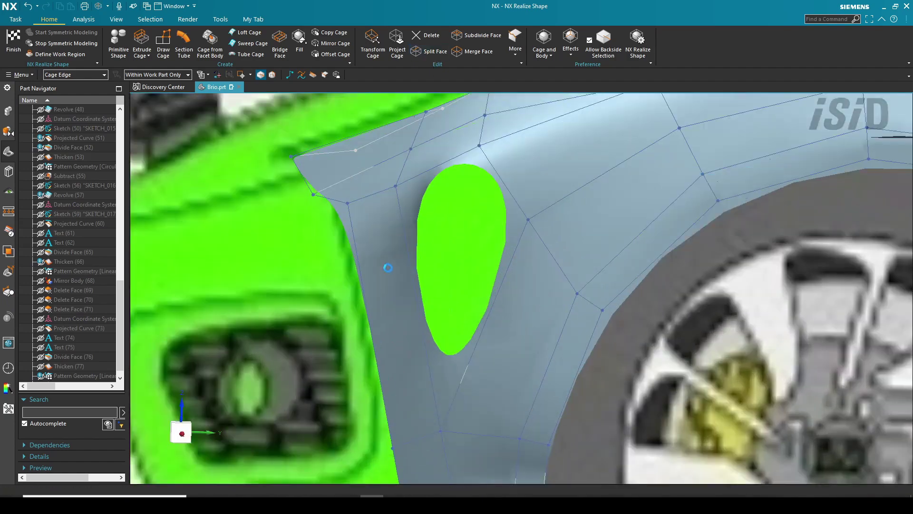
Step: Split the long upper face of the bumper-side strip crosswise with Split Face
click(388, 267)
click(711, 265)
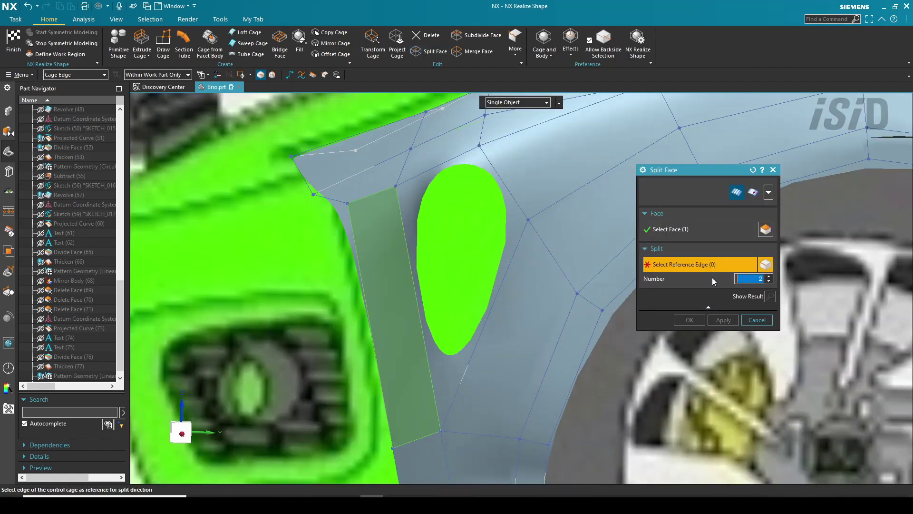
click(711, 320)
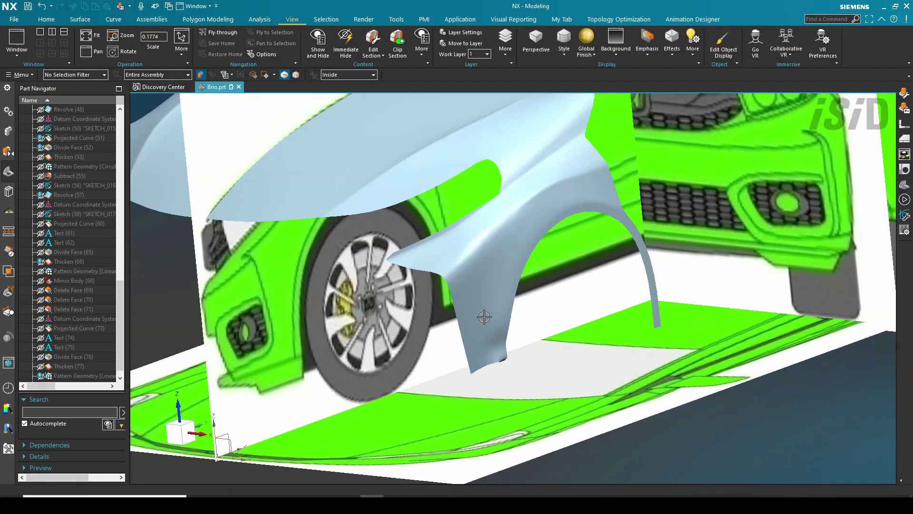
Step: Extrude the bumper-side strip's front vertical edges inward along X in front view to form a narrow flange
scroll(484, 317, down, 2)
middle_drag(484, 317, 588, 320)
scroll(466, 292, up, 3)
scroll(466, 292, down, 6)
scroll(589, 320, up, 5)
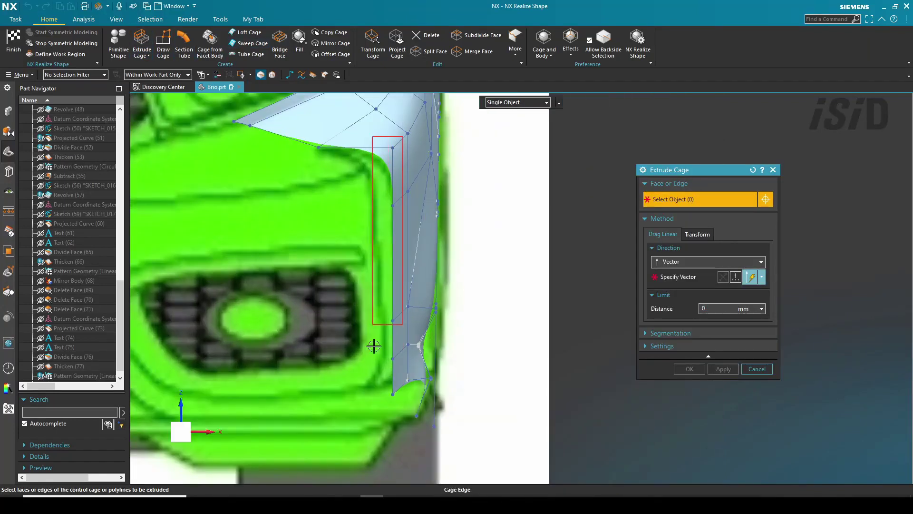
click(689, 368)
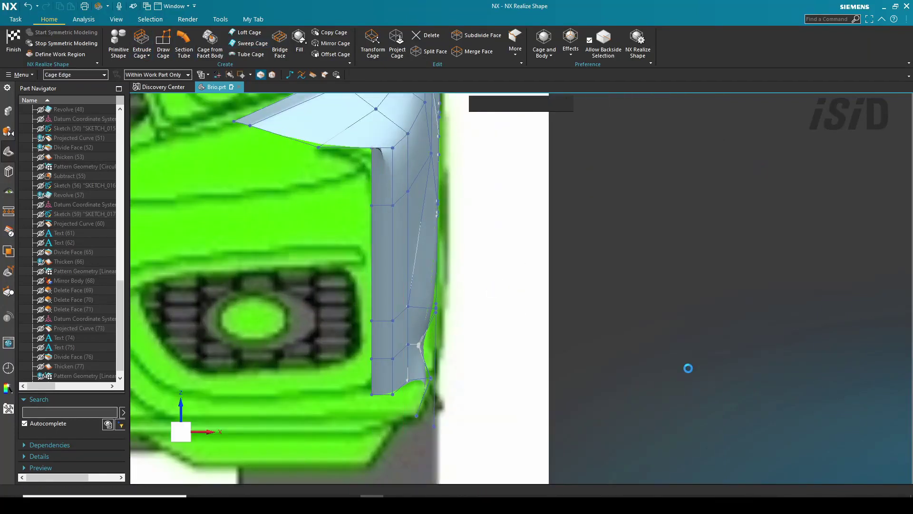
Step: Lower the flange's upper inner corner with Transform Cage, and close the gap between it and the strip below the headlight
scroll(376, 100, down, 3)
click(373, 45)
scroll(466, 169, up, 2)
scroll(320, 141, down, 2)
click(250, 33)
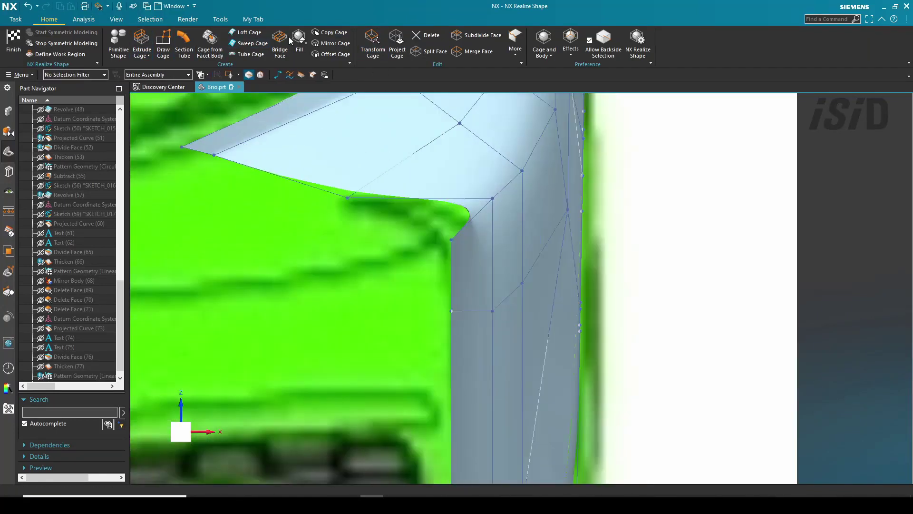
click(689, 309)
scroll(499, 224, up, 5)
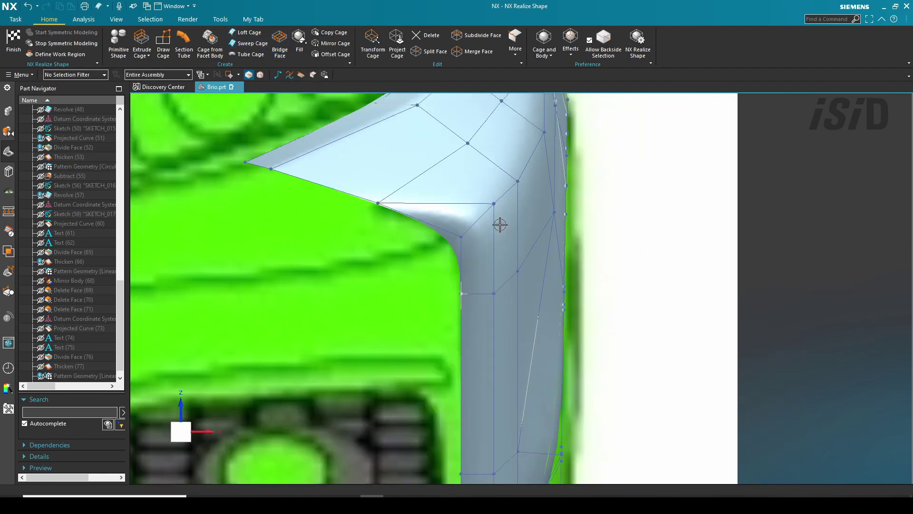
Step: Draw a two-point cage polyline forward along Y from the flange's upper corner, and sweep the flange's vertical edge along it
middle_drag(499, 224, 481, 267)
scroll(516, 330, down, 2)
key(F8)
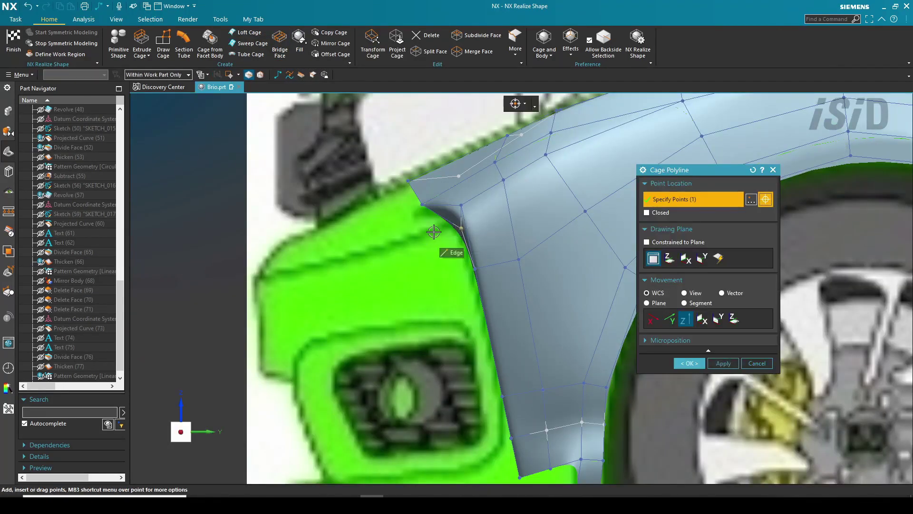
scroll(448, 240, down, 3)
scroll(432, 190, up, 6)
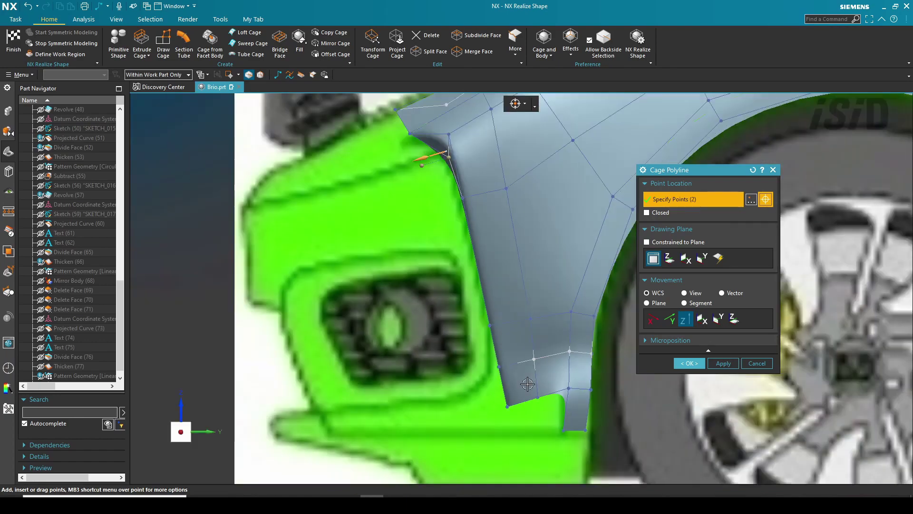
middle_drag(440, 190, 644, 346)
key(F8)
scroll(530, 331, down, 5)
scroll(566, 323, down, 3)
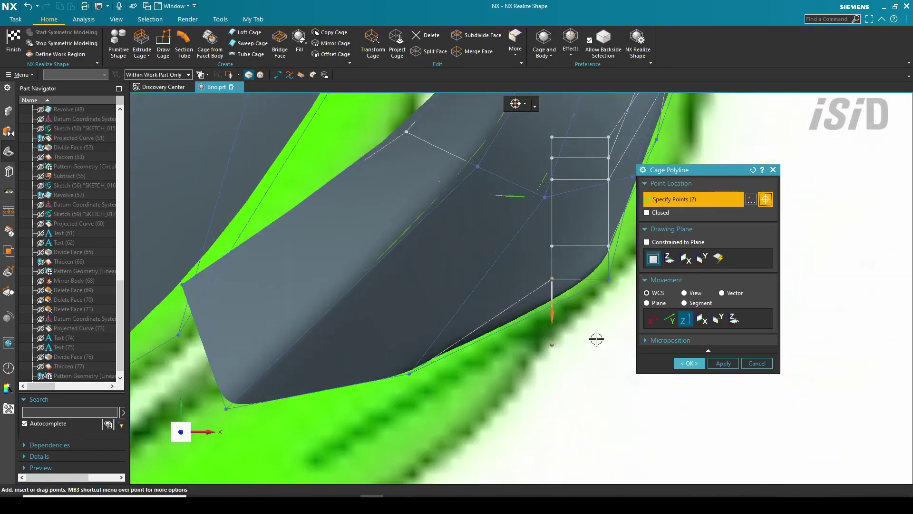
scroll(571, 338, down, 1)
middle_click(476, 347)
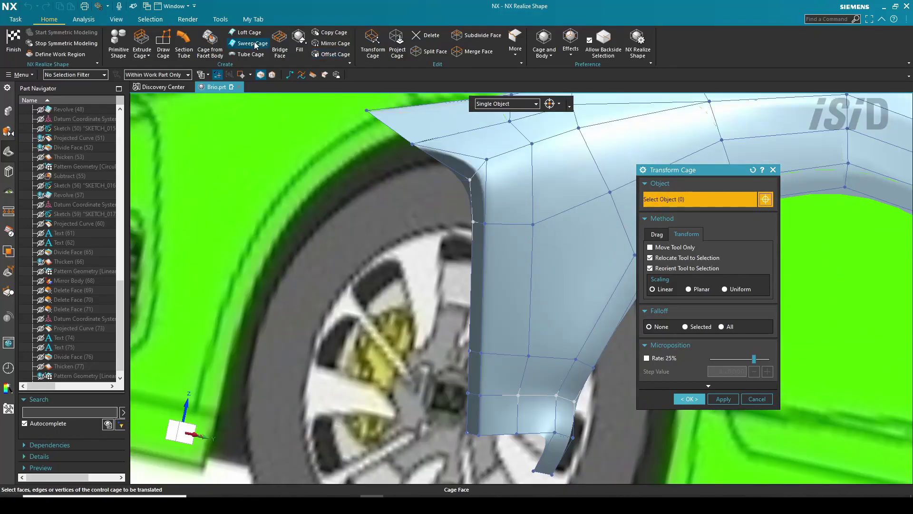
click(247, 44)
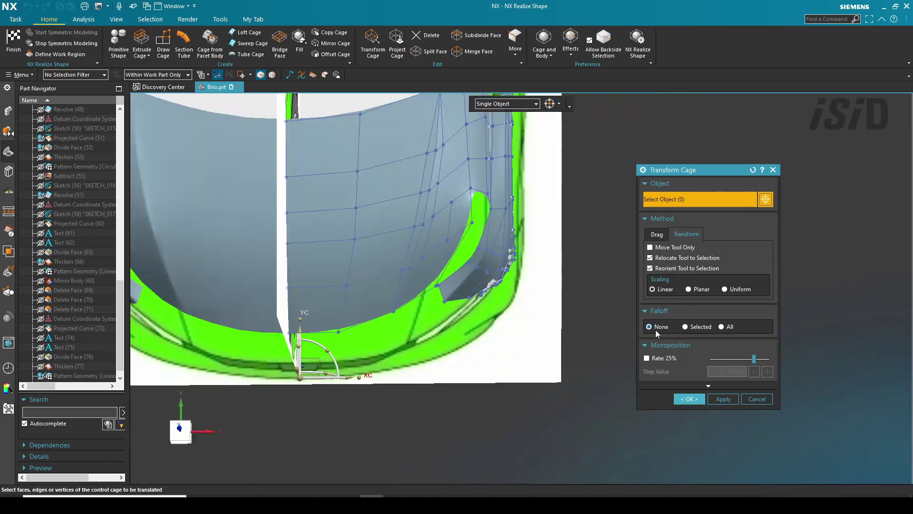
Step: Draw a cage polyline near the bumper's lower corner in top view, and sweep a cage along it
scroll(546, 261, up, 10)
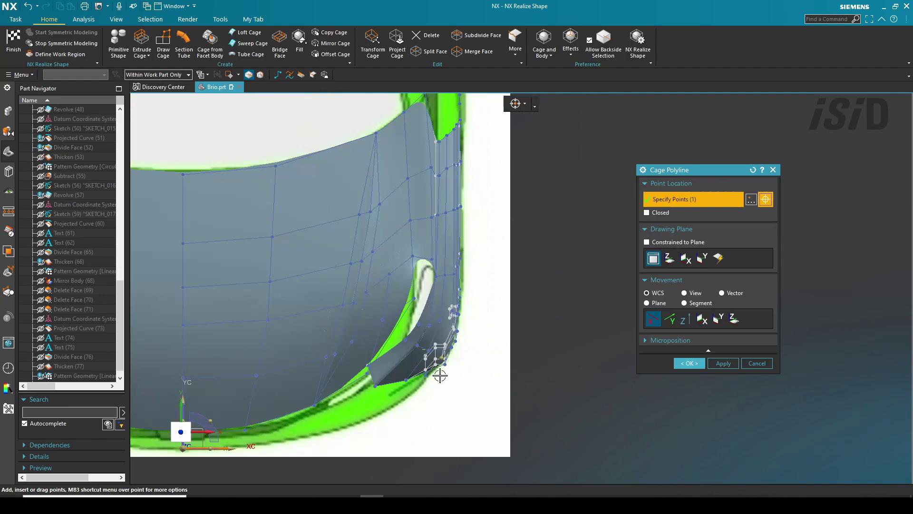
scroll(438, 372, up, 8)
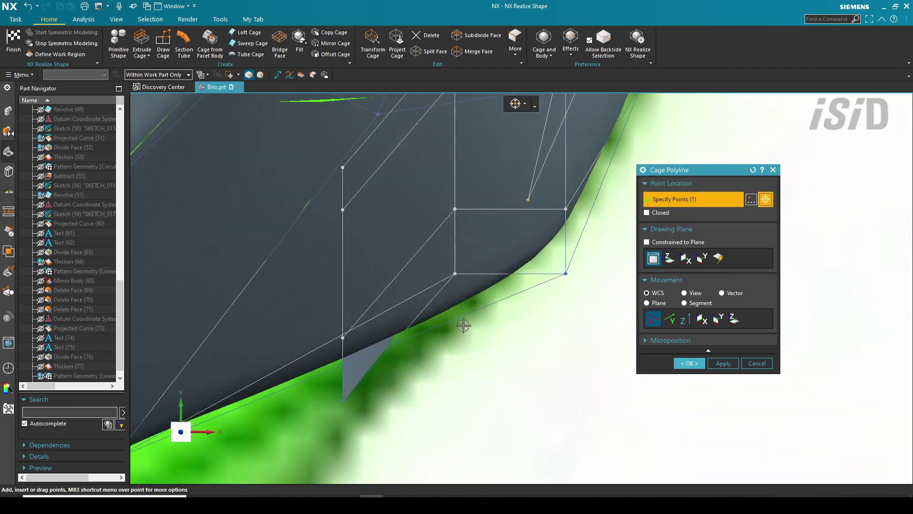
click(463, 324)
click(689, 363)
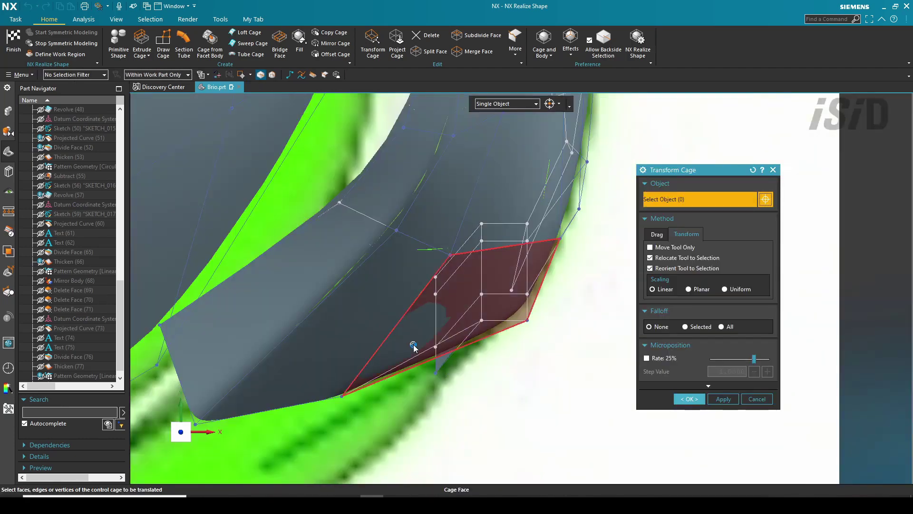
middle_drag(415, 342, 371, 162)
click(249, 44)
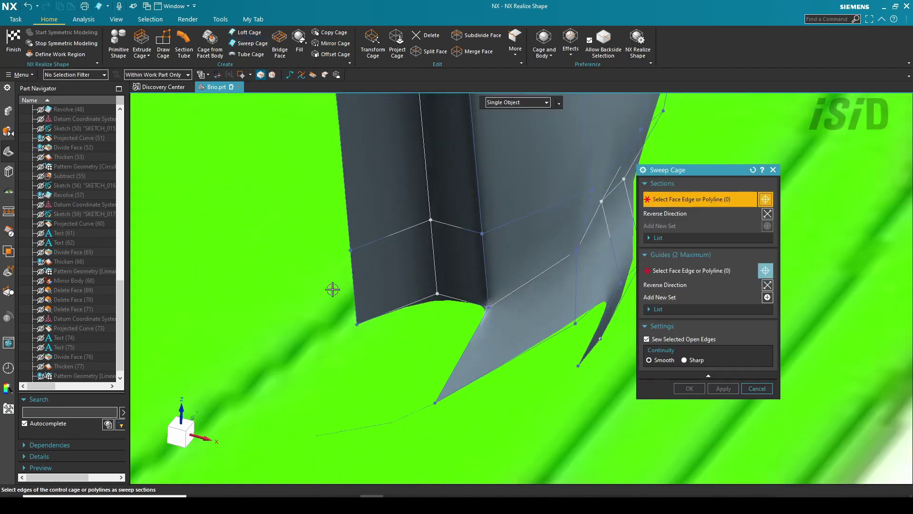
click(690, 388)
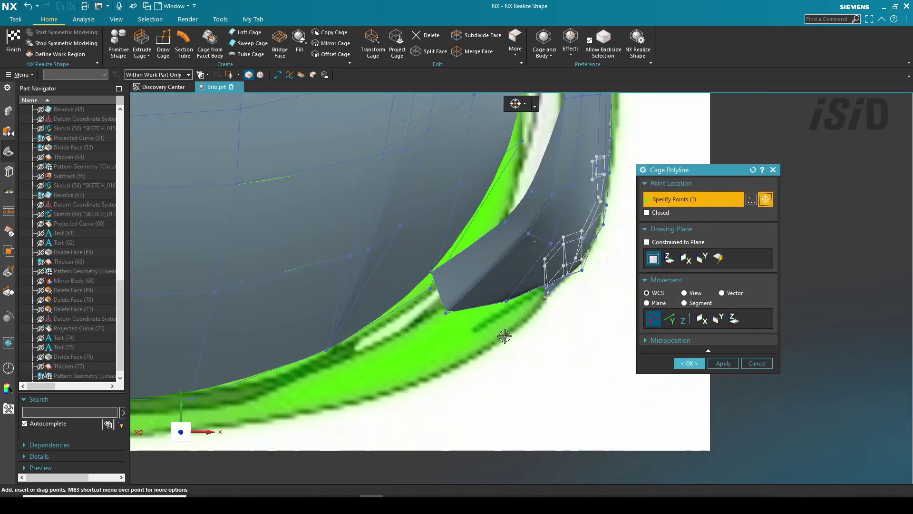
Step: Create a five-point cage polyline from the fender's front corner toward the car's centre, following the bumper's upper character line in front view
scroll(344, 376, up, 5)
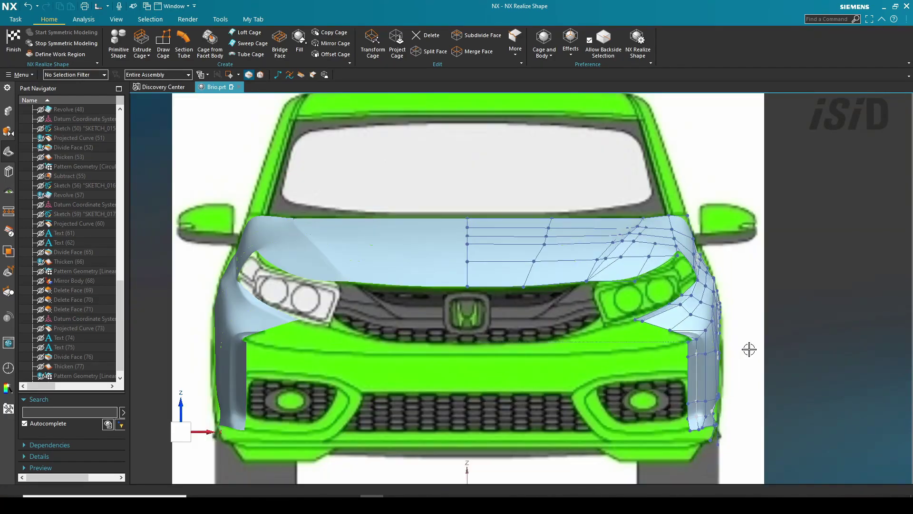
scroll(663, 326, up, 5)
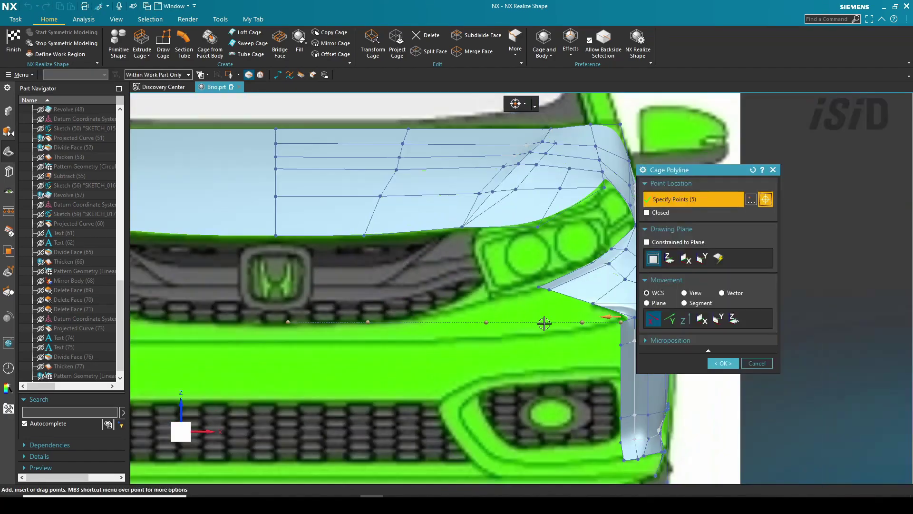
scroll(581, 320, up, 3)
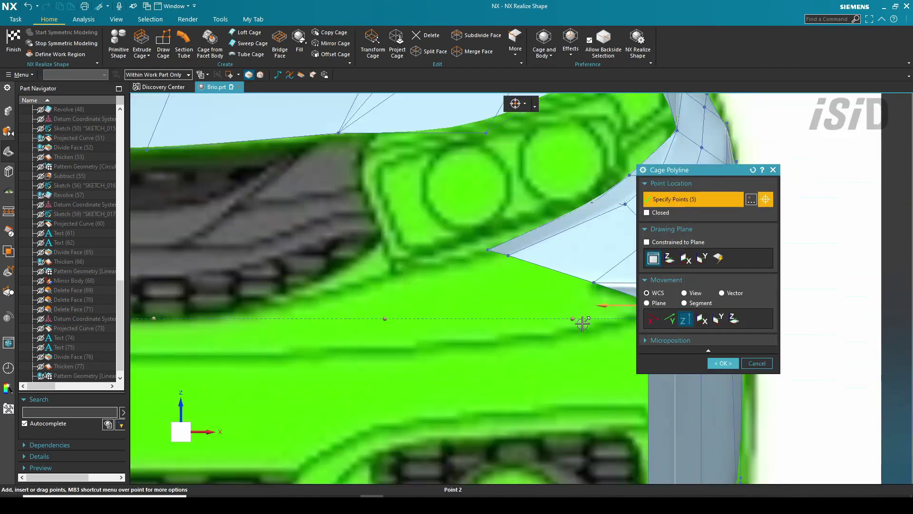
scroll(508, 366, down, 3)
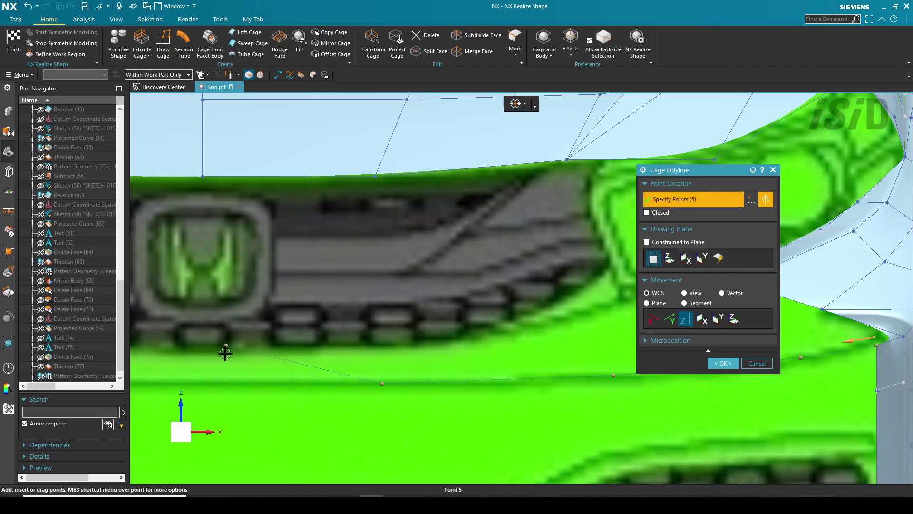
middle_click(227, 385)
scroll(371, 352, down, 5)
click(723, 363)
scroll(513, 352, up, 1)
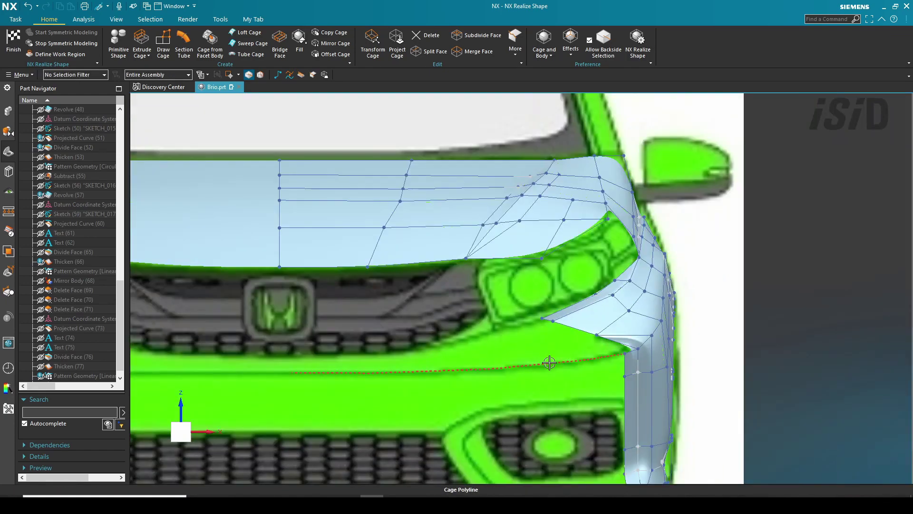
Step: Draw a five-point cage polyline in top view from the fender corner above the flange toward the car's centre, following the bumper outline
key(ctrl+alt+t)
scroll(527, 383, up, 6)
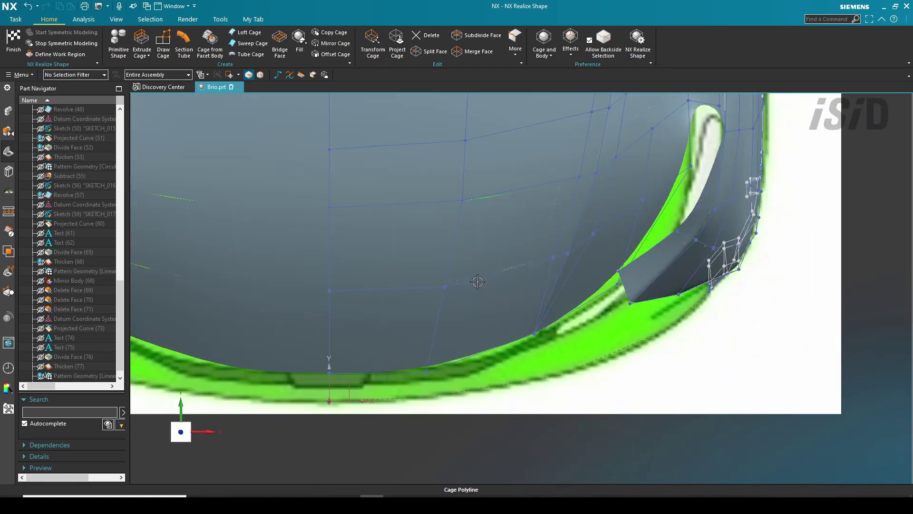
shift+middle_drag(477, 281, 399, 271)
scroll(564, 234, down, 3)
middle_drag(579, 248, 579, 166)
scroll(578, 258, up, 5)
key(p)
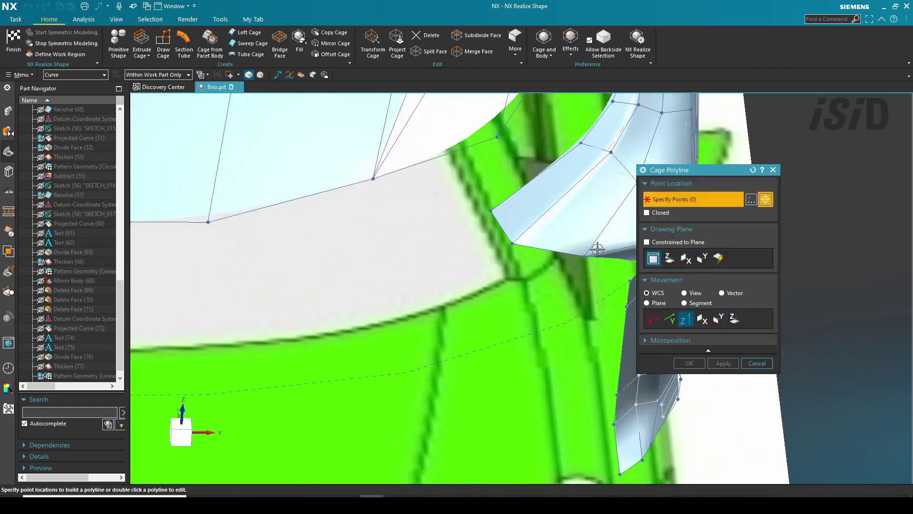
click(532, 291)
key(ctrl+alt+t)
scroll(568, 355, up, 6)
shift+middle_drag(497, 356, 533, 338)
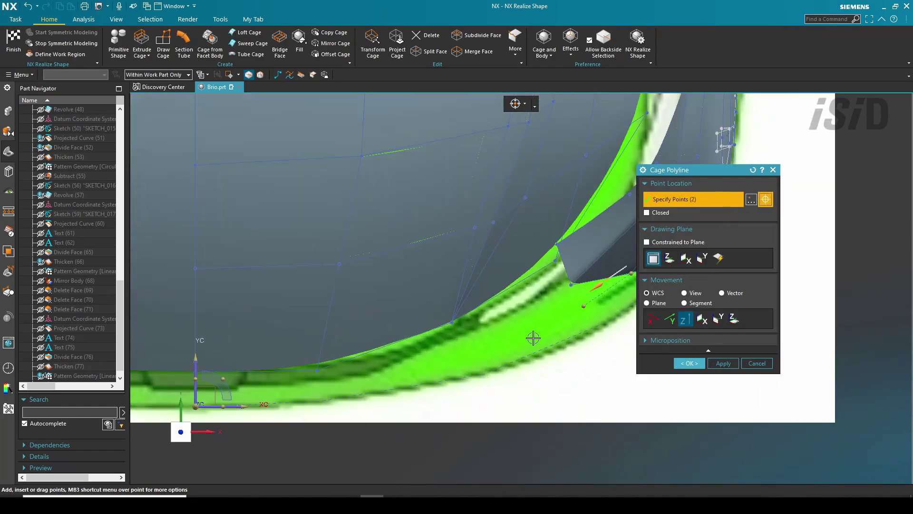
scroll(375, 376, up, 2)
scroll(234, 369, up, 5)
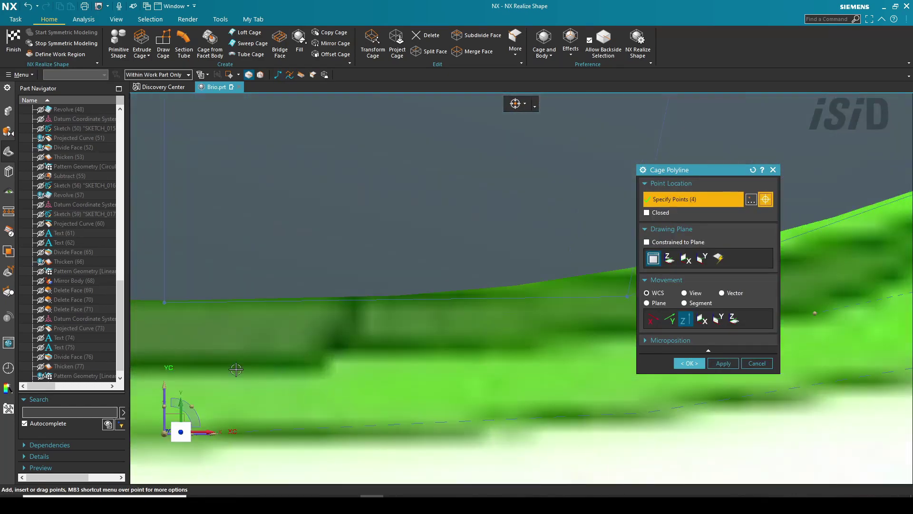
click(236, 367)
Step: Adjust the new polyline's points along X near the centre to match the bumper's front contour in top view
scroll(236, 366, down, 5)
middle_click(453, 383)
double_click(450, 382)
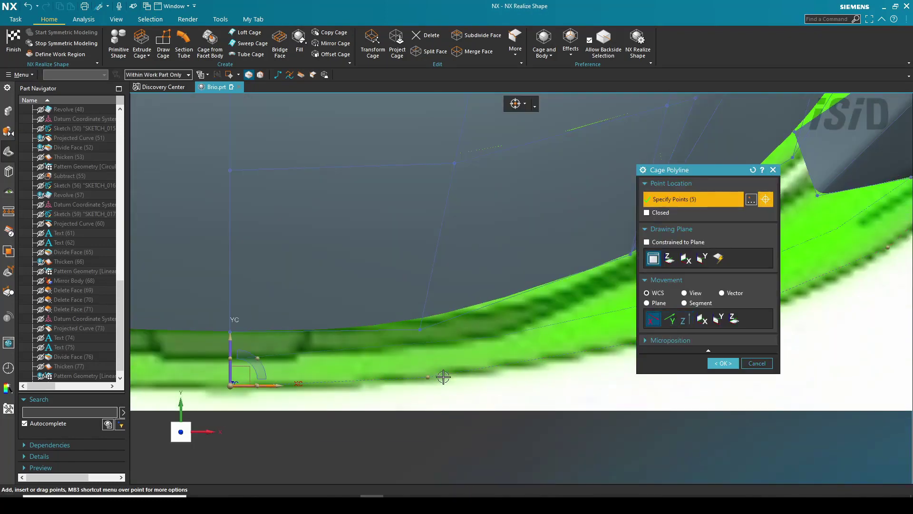
click(653, 324)
scroll(443, 379, down, 4)
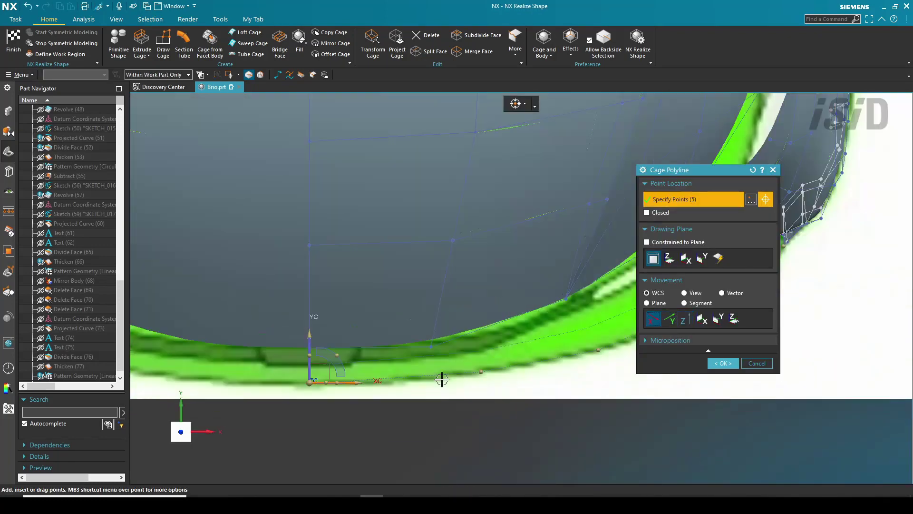
Step: Lower the polyline's points along Z in front view to follow the bumper line under the grille, and finish the polyline
key(ctrl+alt+f)
scroll(617, 339, up, 2)
scroll(533, 323, up, 1)
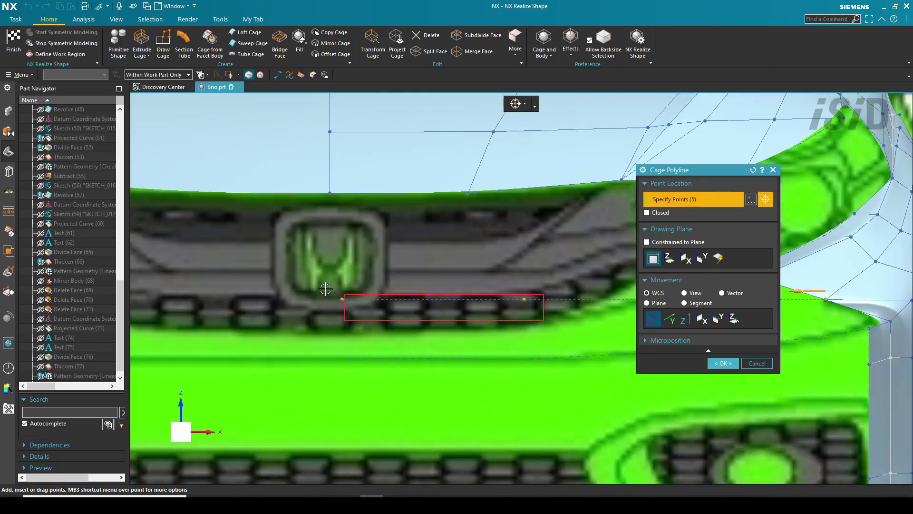
scroll(533, 327, down, 5)
scroll(618, 335, up, 5)
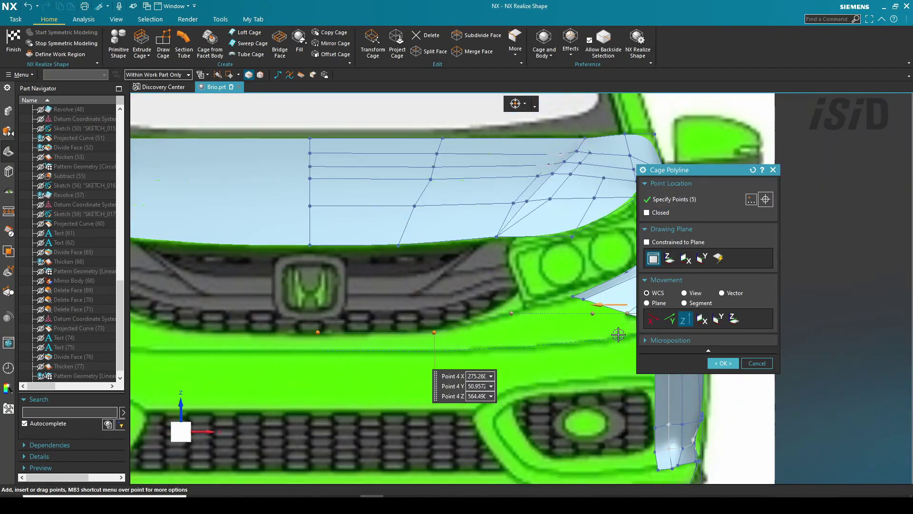
middle_click(400, 337)
double_click(450, 302)
scroll(449, 302, up, 2)
scroll(437, 296, down, 5)
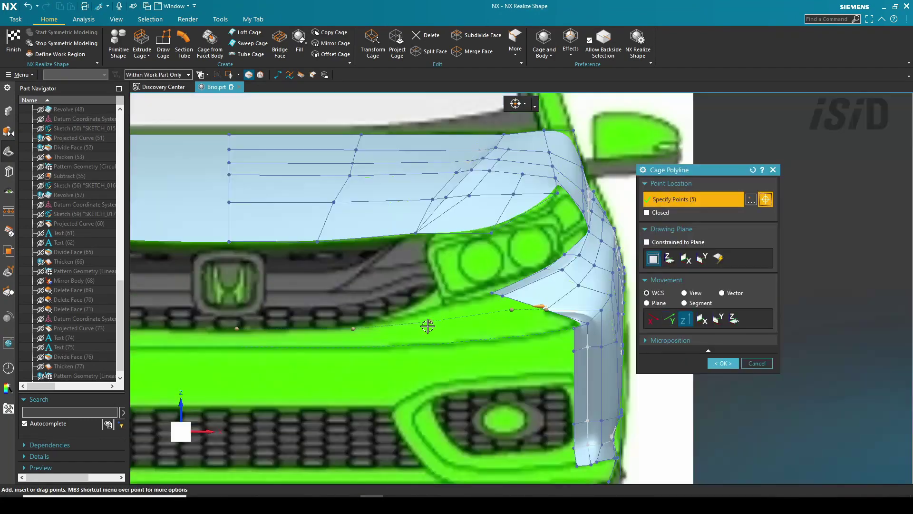
scroll(551, 294, up, 5)
scroll(524, 342, down, 5)
click(723, 363)
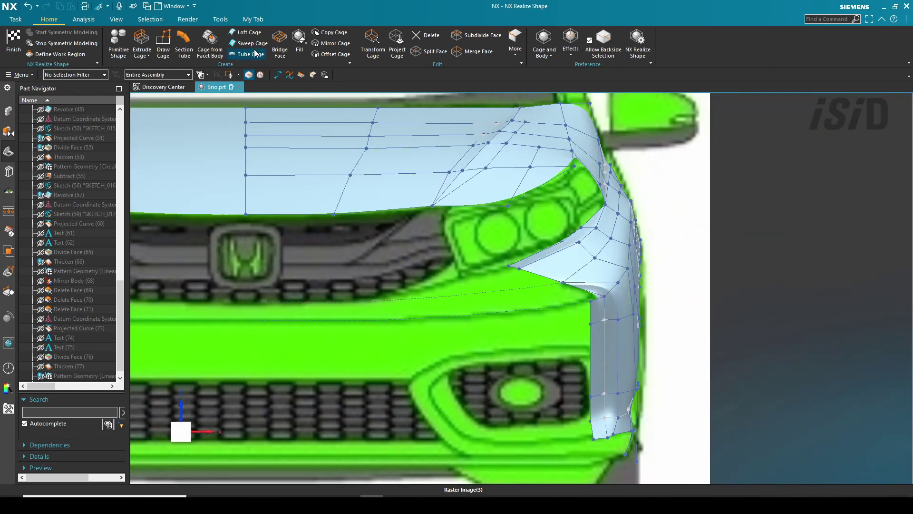
Step: Sweep the short fender edge between the two polylines along both as guides with Sweep Cage to form the bumper's upper strip
click(250, 43)
scroll(561, 280, up, 5)
click(250, 34)
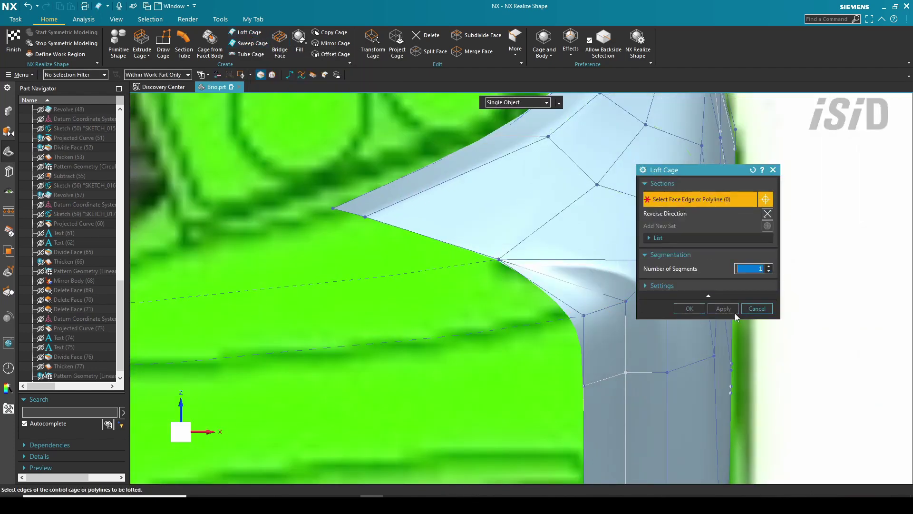
click(585, 318)
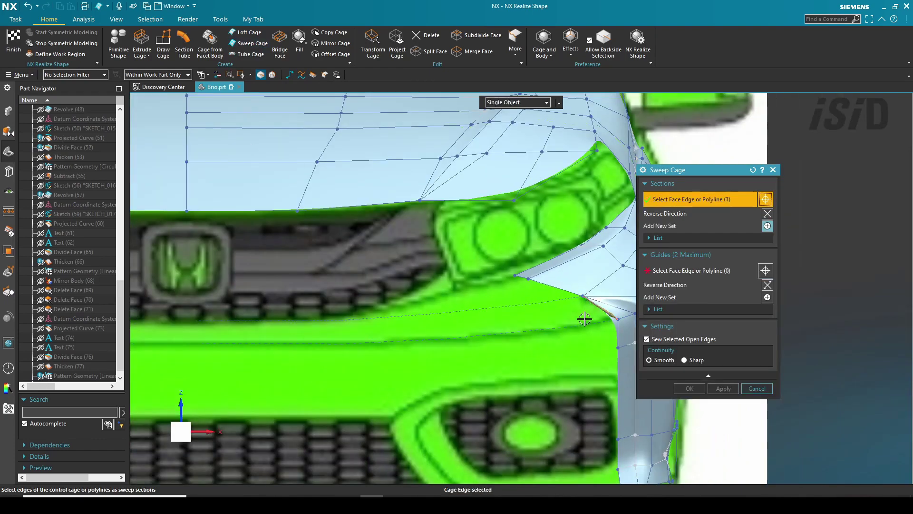
click(659, 275)
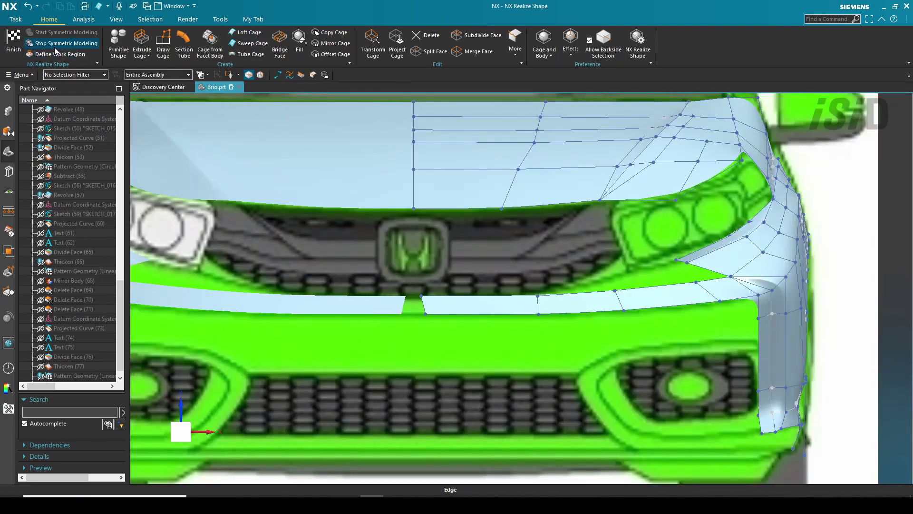
Step: Sew the two bumper strip halves together at the centre with symmetric modeling off, and restart symmetric modeling about the YZ plane
click(55, 49)
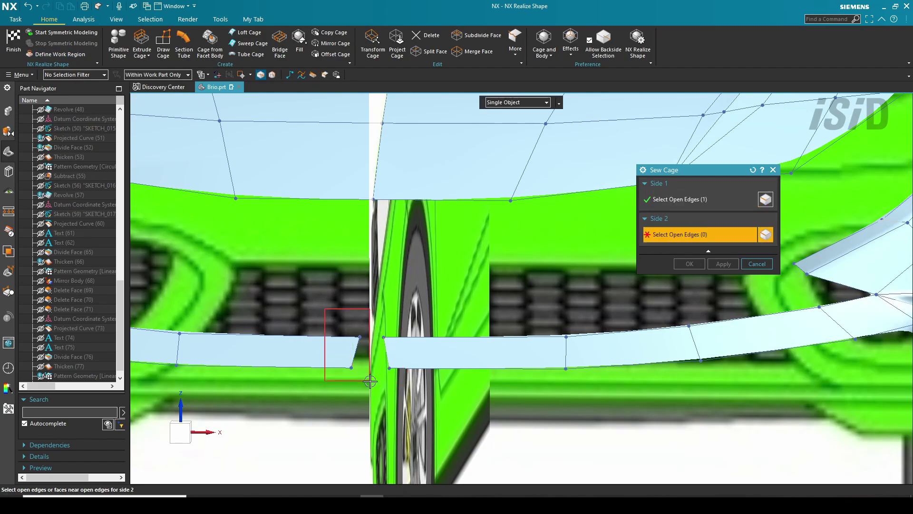
click(370, 382)
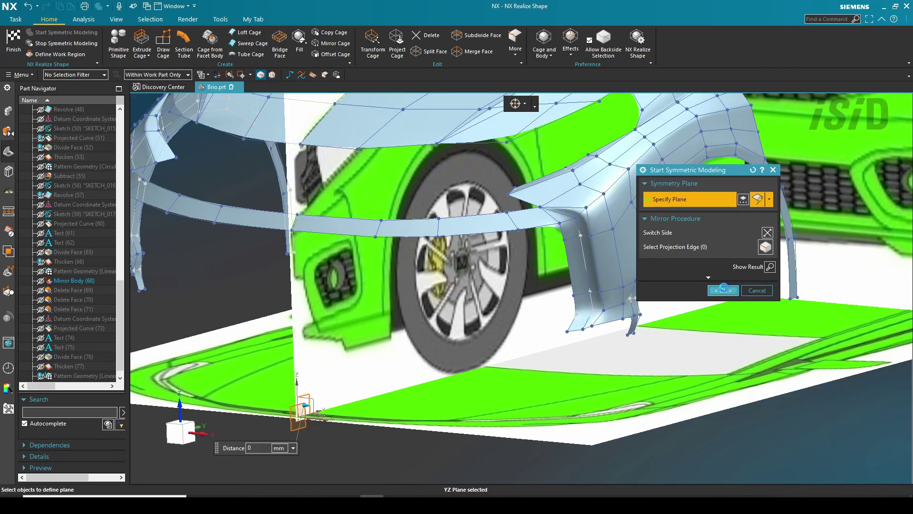
click(723, 289)
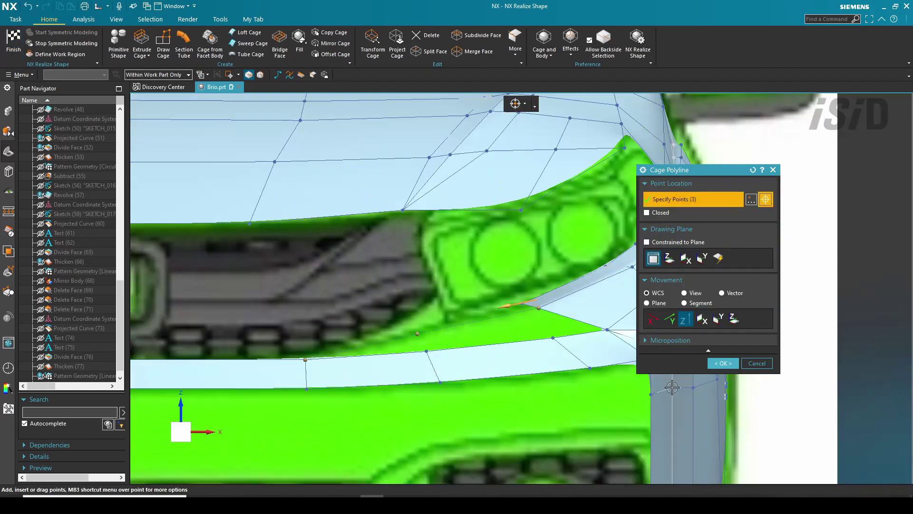
Step: Draw a three-point cage polyline from the corner below the headlight to the bumper strip, and loft the strip's upper edges to it
middle_click(536, 320)
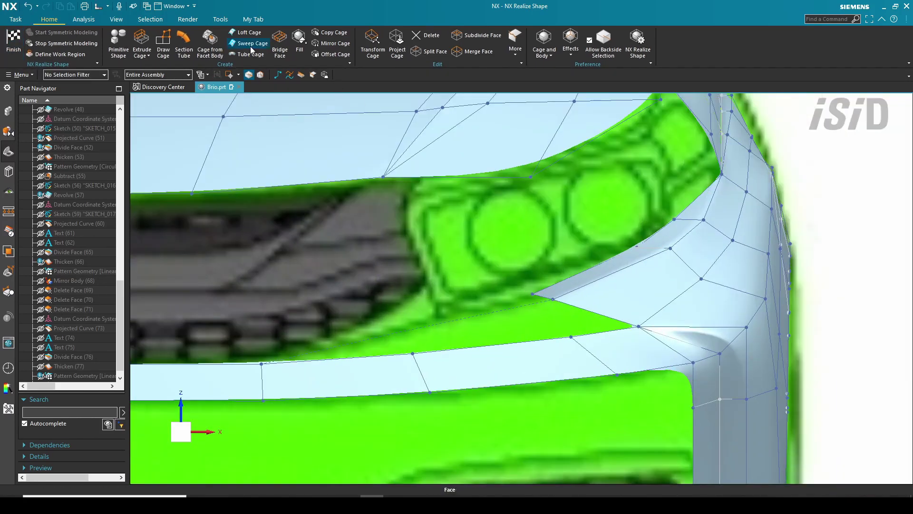
click(249, 32)
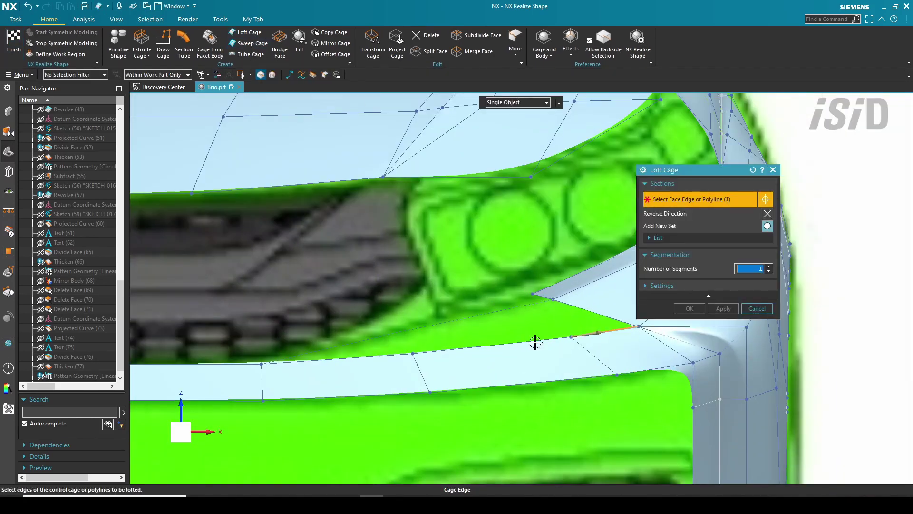
click(436, 336)
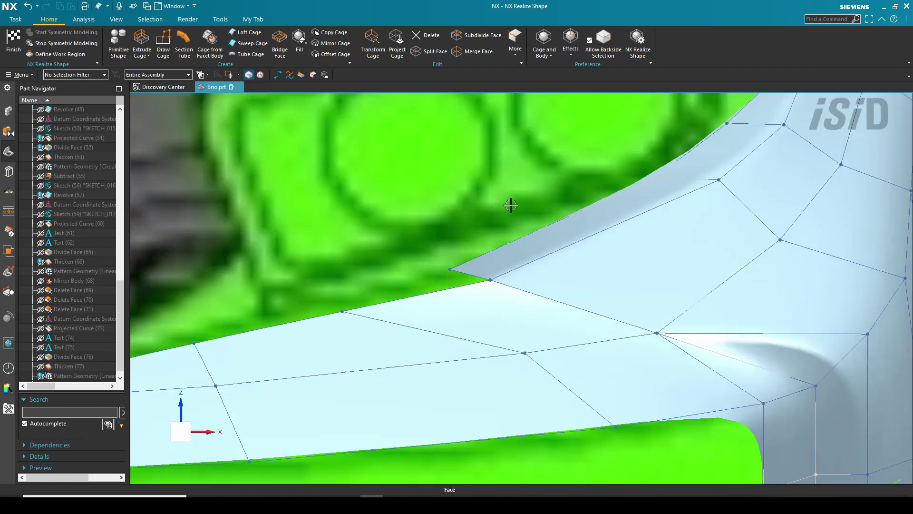
Step: Delete the unwanted cage element in the lofted area below the headlight, and close its inner end with a quad Draw Cage face
click(426, 36)
click(484, 336)
middle_click(484, 336)
click(299, 40)
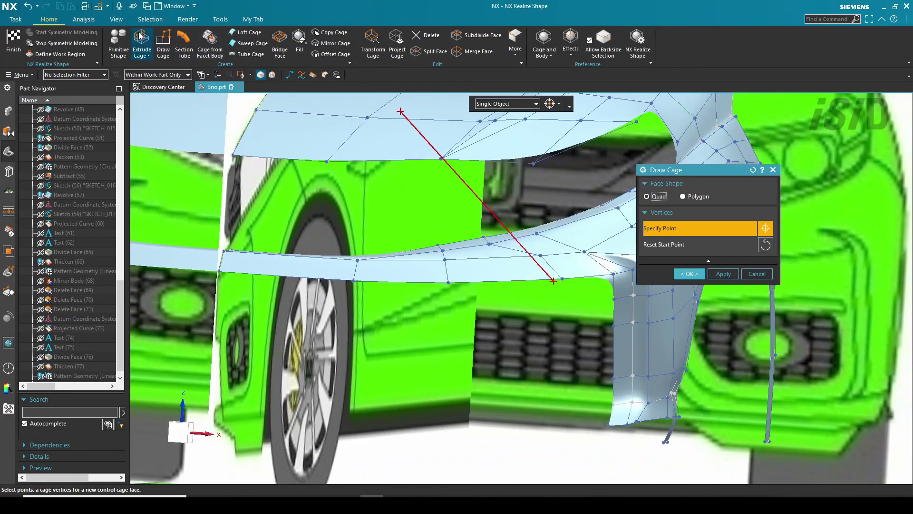
Step: Extrude the bumper strip's three lower edges downward by 90 mm with Extrude Cage
click(140, 38)
click(504, 280)
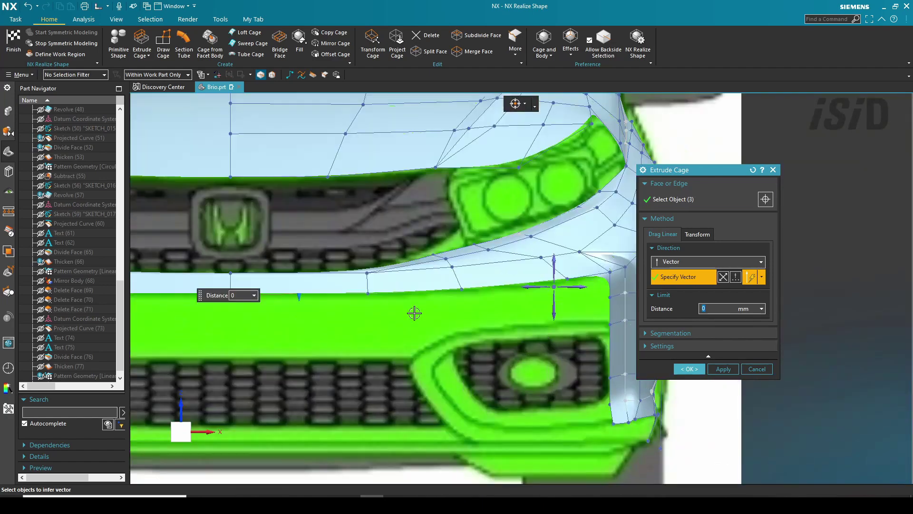
drag(302, 311, 311, 348)
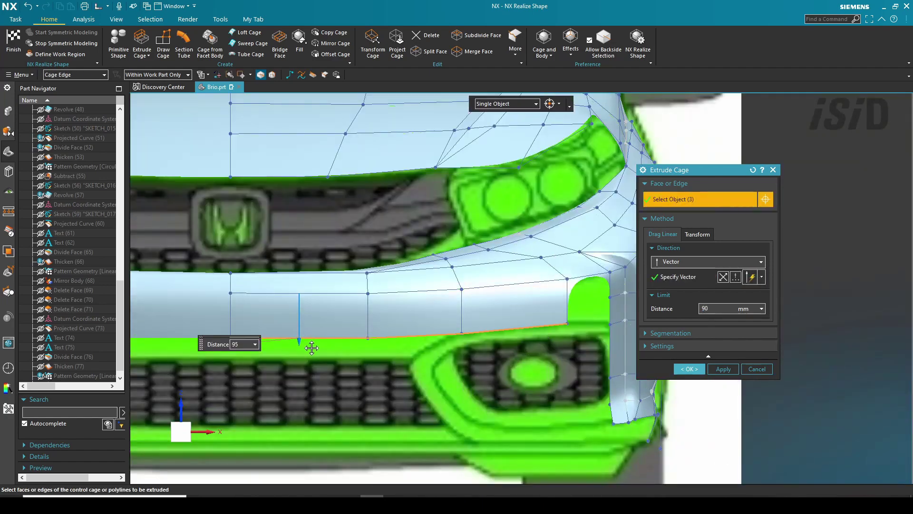
click(691, 370)
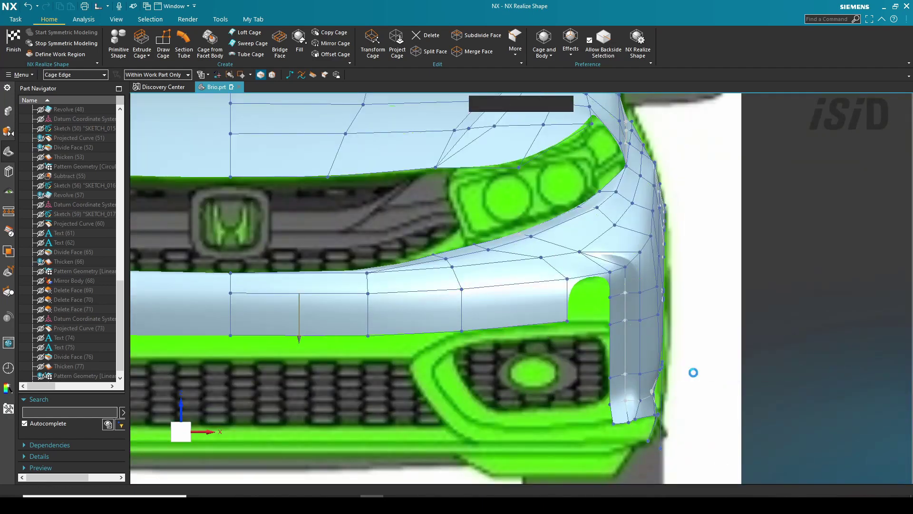
Step: Split the three extruded bumper faces lengthwise once with Split Face, using the vertical end edge as reference
click(429, 52)
click(737, 192)
click(509, 309)
click(409, 315)
click(328, 316)
click(694, 264)
click(567, 309)
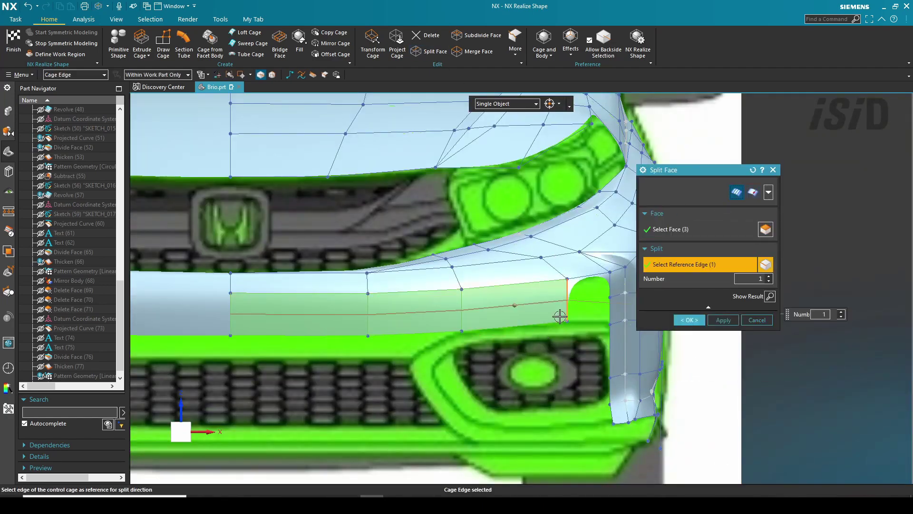
click(680, 322)
Step: Sweep cage faces across the gap between the bumper strip's end and the side flange, and open Set Weight for the cage
scroll(627, 281, up, 5)
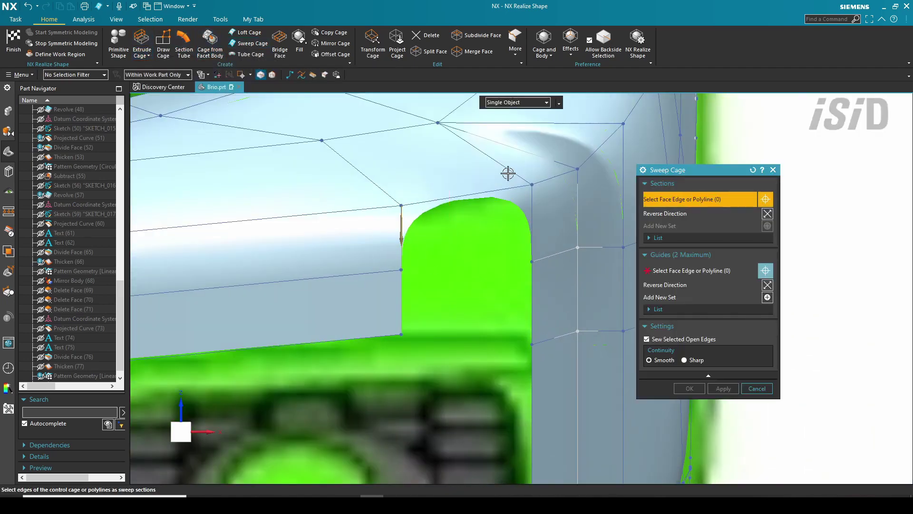
click(670, 269)
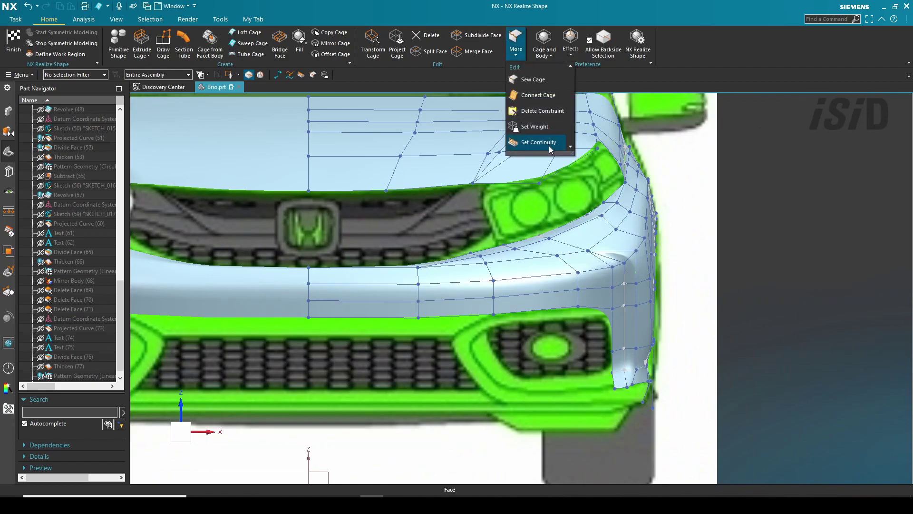
click(534, 127)
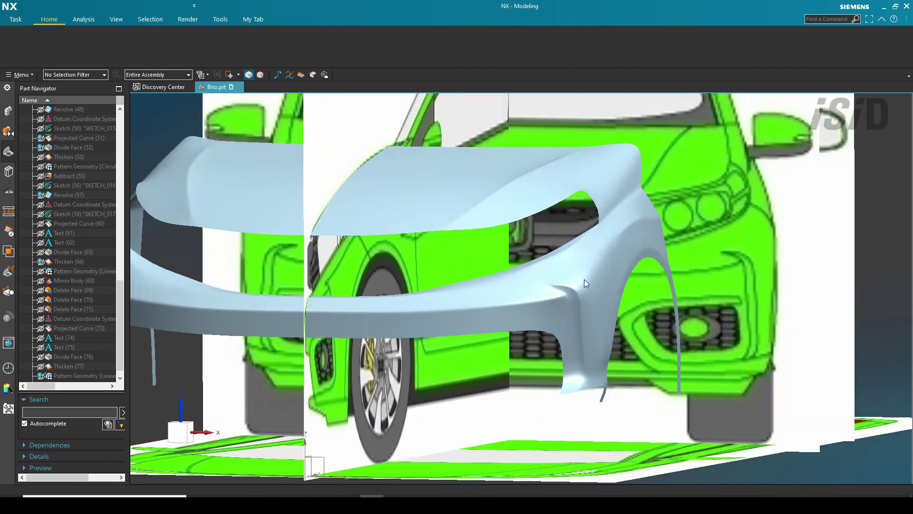
middle_drag(585, 284, 434, 165)
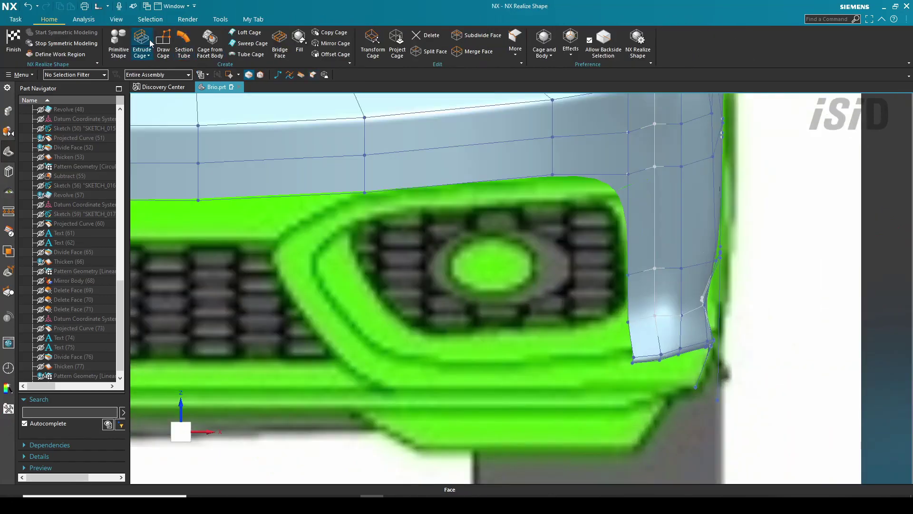
Step: Extrude the flange's lower corner edge toward the car's centre below the fog lamp, and reposition its end in side view with Transform Cage
click(151, 43)
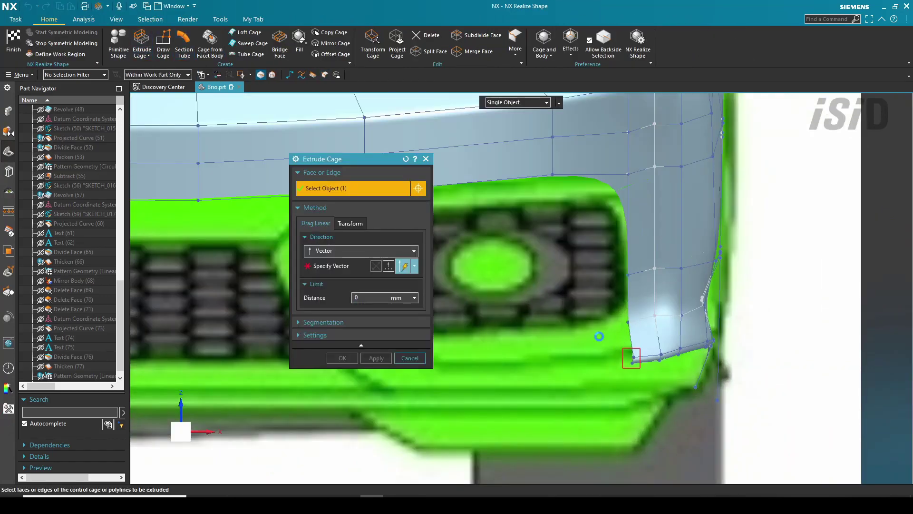
drag(436, 361, 392, 347)
middle_click(390, 363)
click(373, 42)
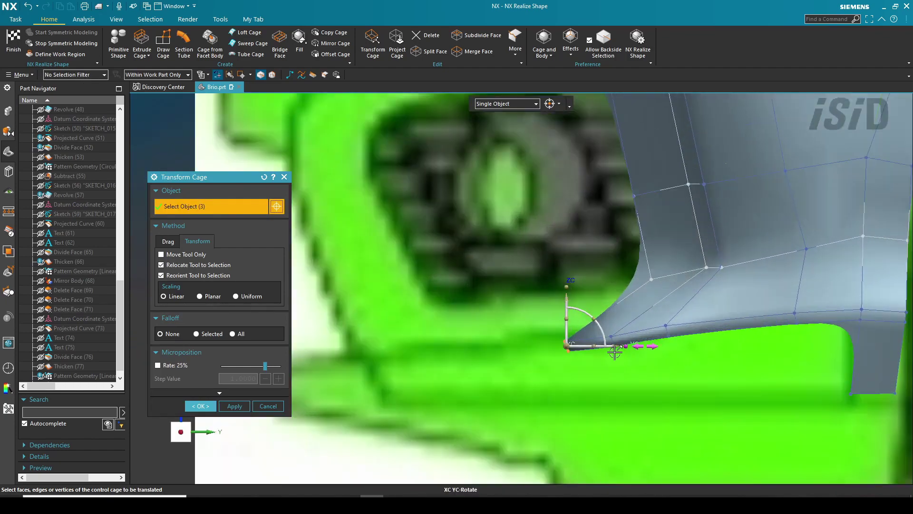
click(197, 412)
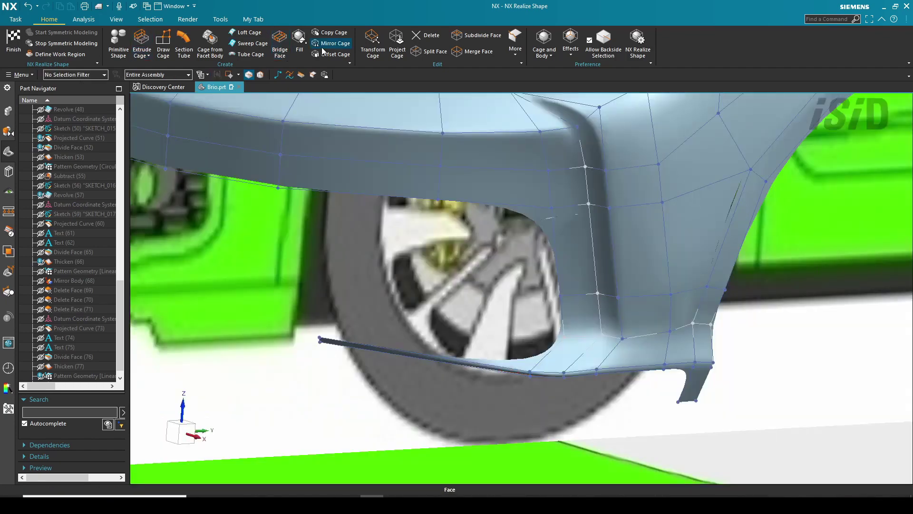
Step: Sweep the flange's lower inner edge along the extruded strip below the fog lamp to form the opening's lower face
click(251, 43)
click(449, 353)
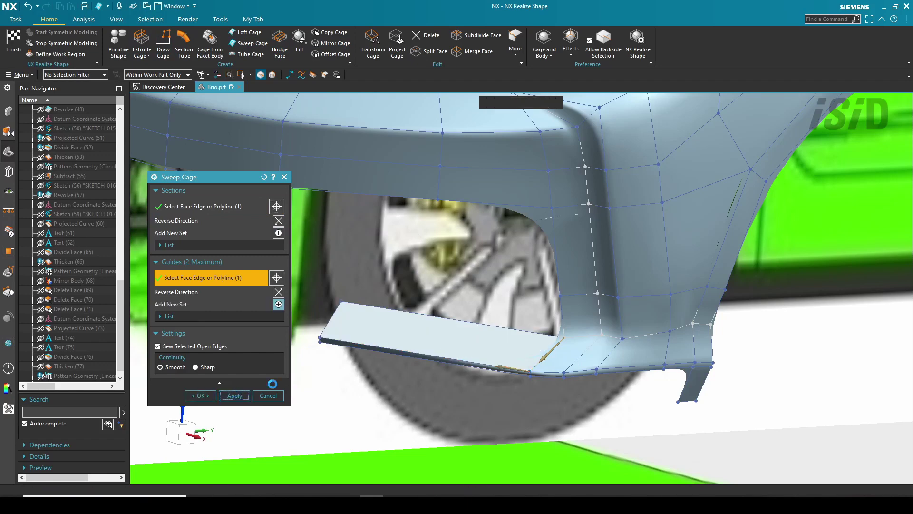
middle_click(450, 353)
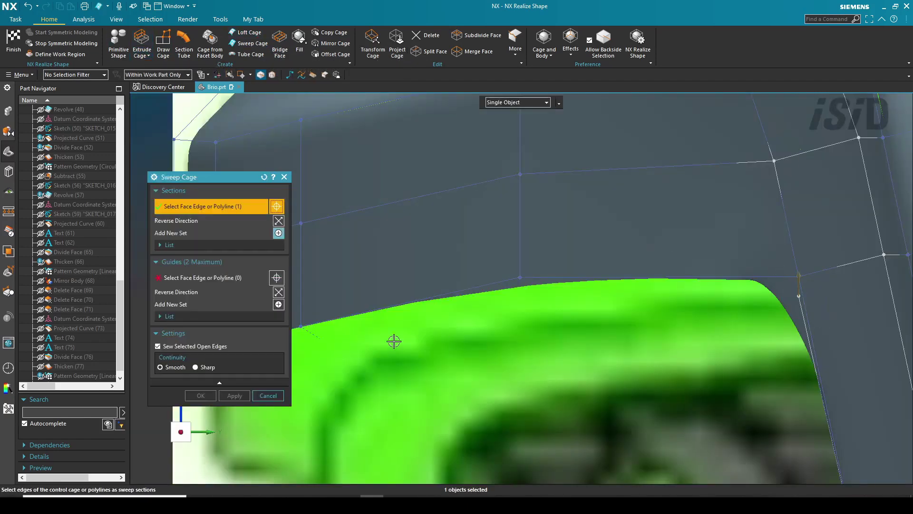
Step: Sweep the section edge along the fog lamp opening's upper side, and draw a cage polyline linking the upper and lower faces' inner ends
click(194, 281)
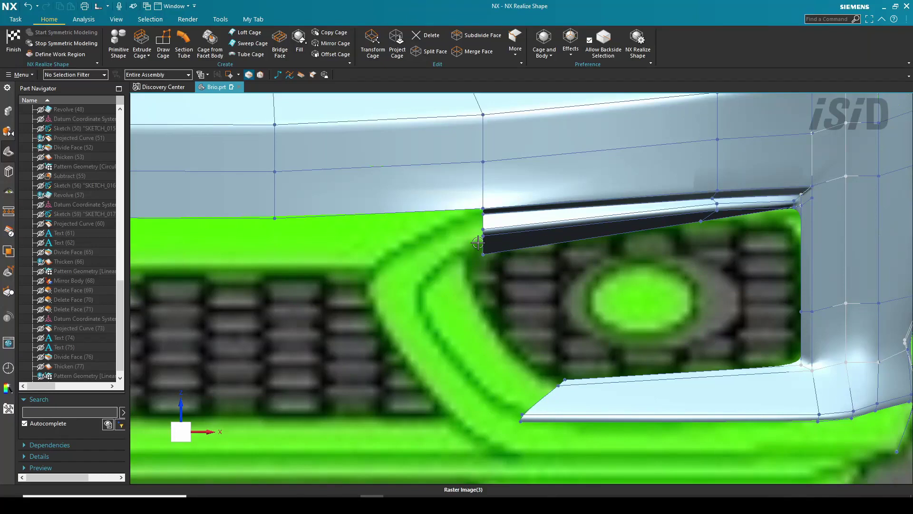
click(277, 75)
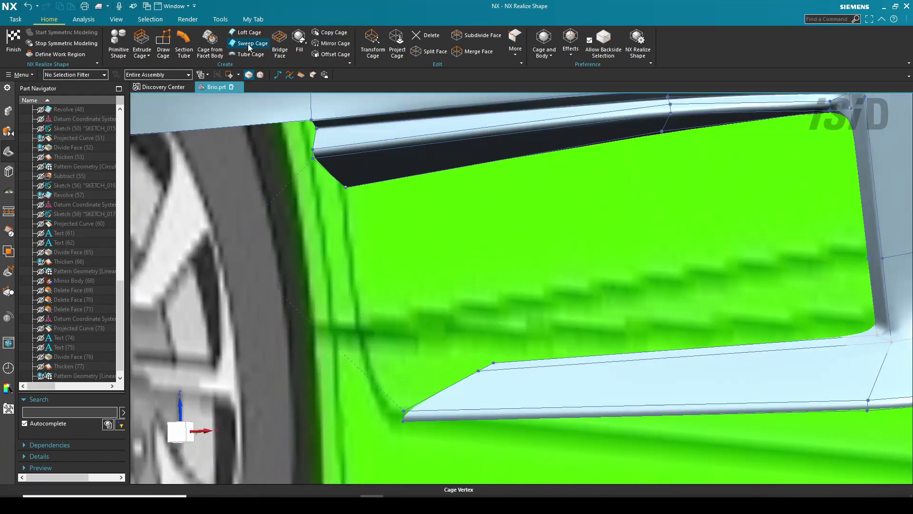
Step: Sweep cage faces around the fog lamp opening's inner end to join its upper and lower sides, and set the cross edges' weight to 100%
click(252, 43)
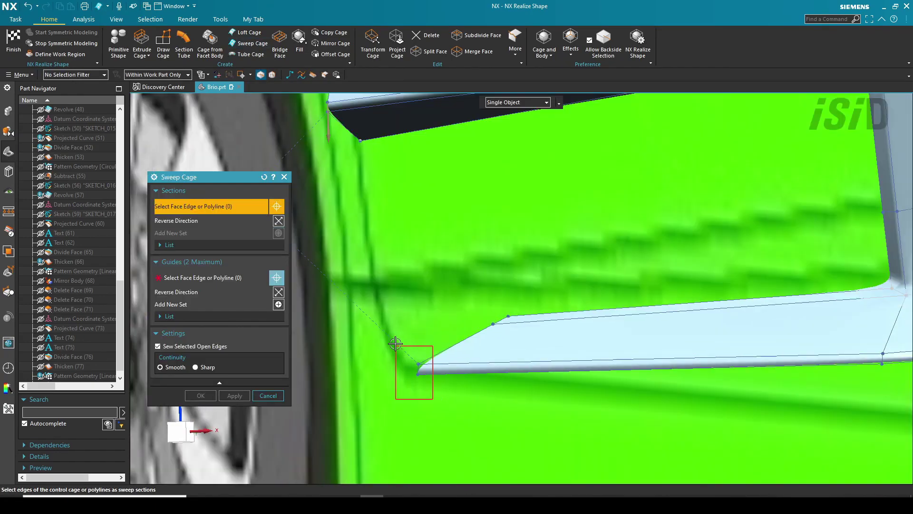
click(234, 395)
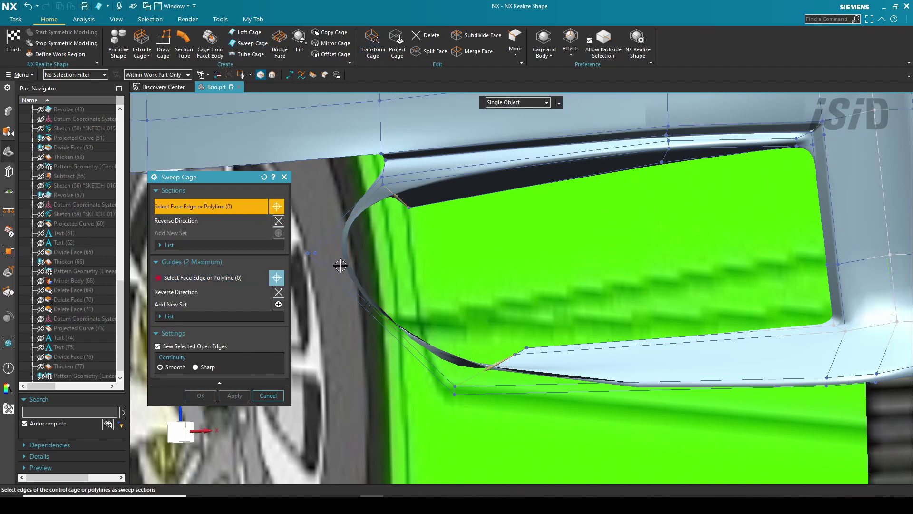
click(355, 208)
click(235, 395)
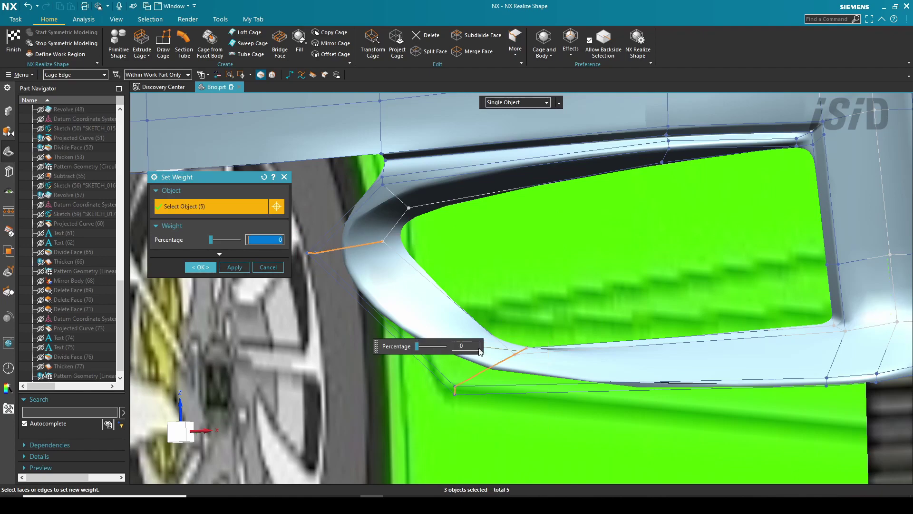
text(100)
key(Return)
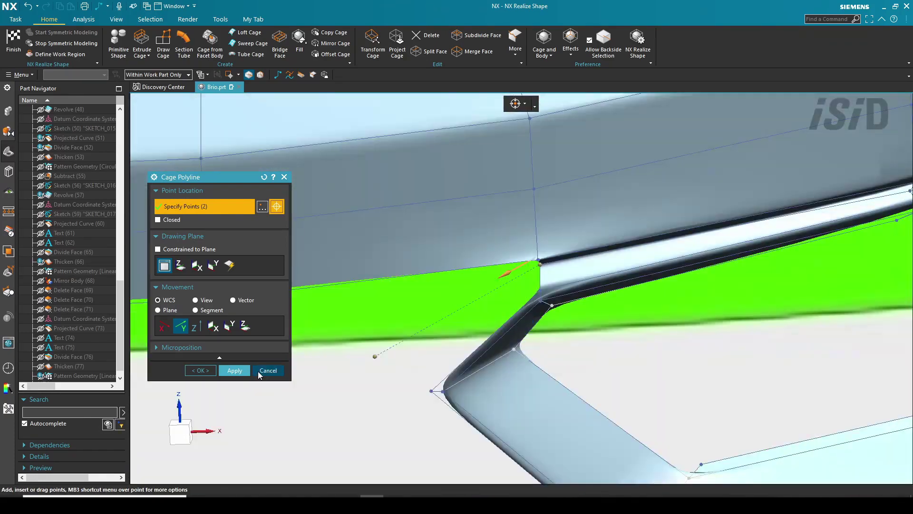
Step: Sweep the two edges at the bumper strip's inner end along the cage polyline to form the face above the fog lamp opening's inner corner
click(253, 43)
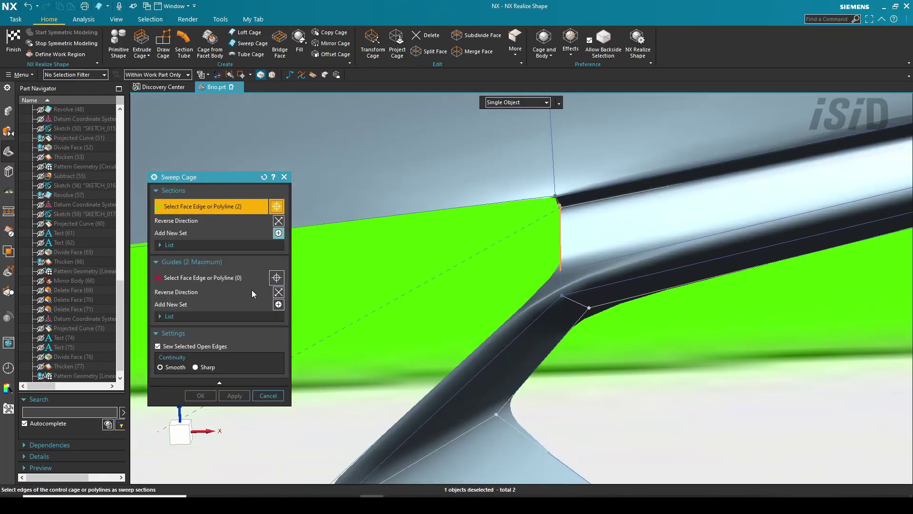
middle_click(563, 305)
click(535, 297)
middle_click(517, 284)
click(495, 244)
scroll(618, 247, down, 2)
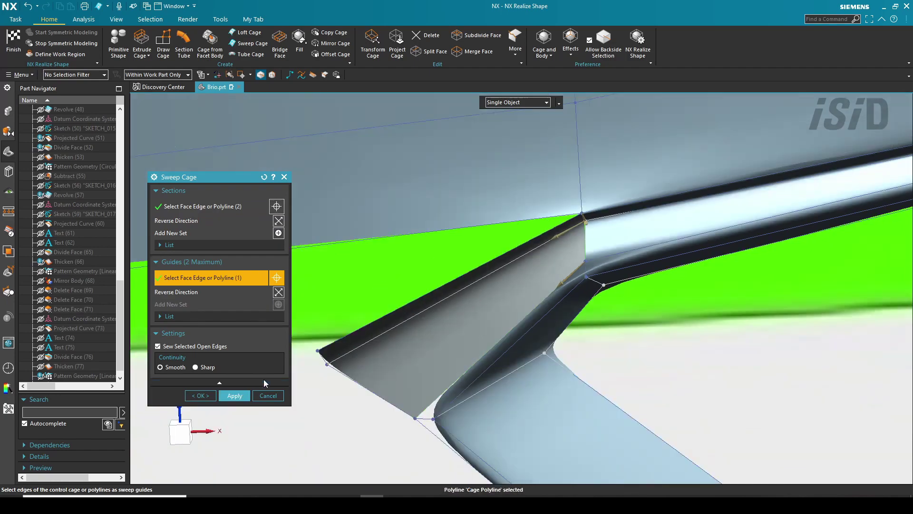
click(235, 396)
Step: Set the weight to 100% on the cage edges where the new swept face meets the bumper strip
scroll(593, 269, up, 3)
middle_drag(640, 257, 599, 267)
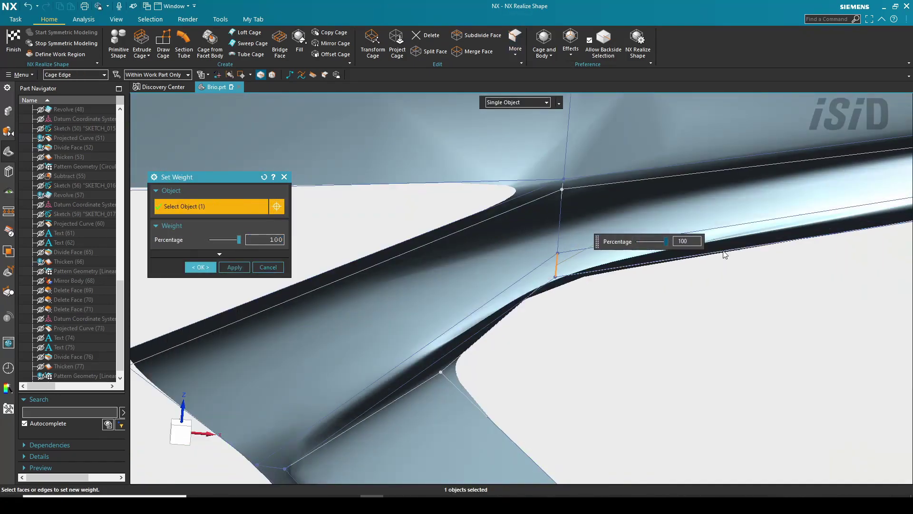
click(560, 219)
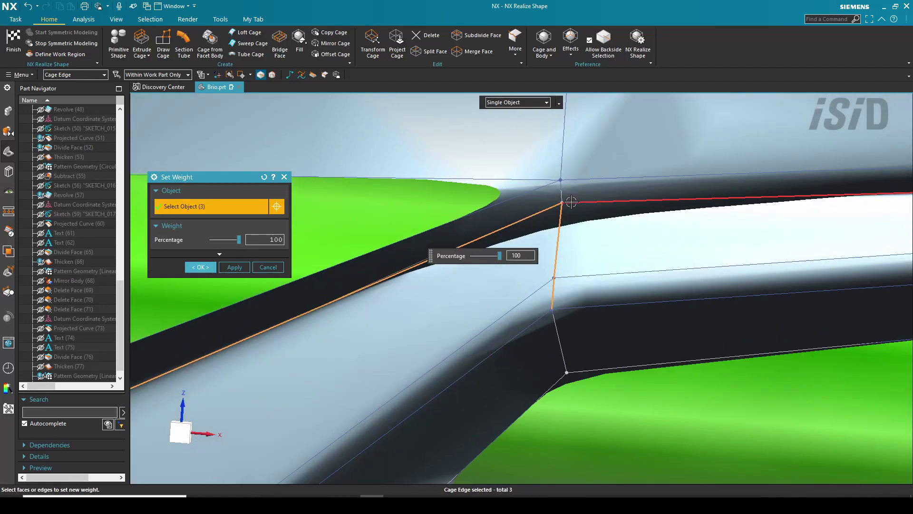
middle_drag(571, 203, 536, 224)
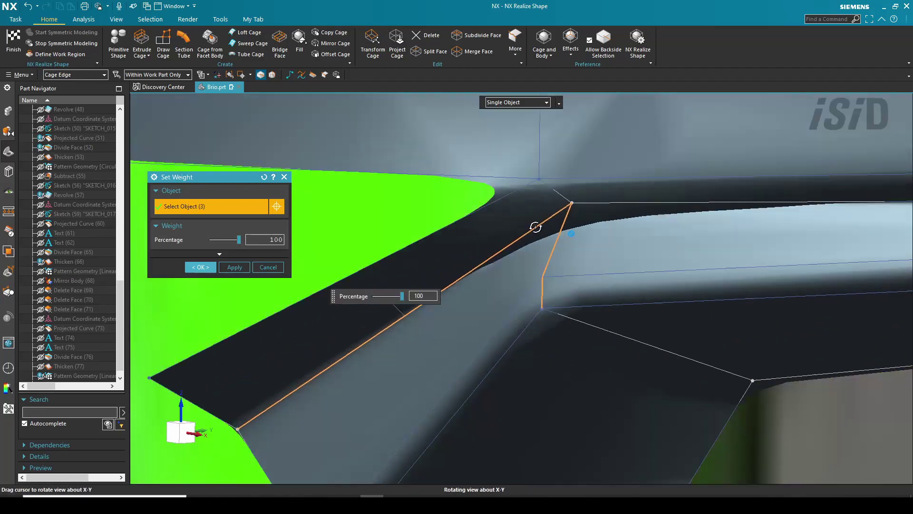
click(200, 267)
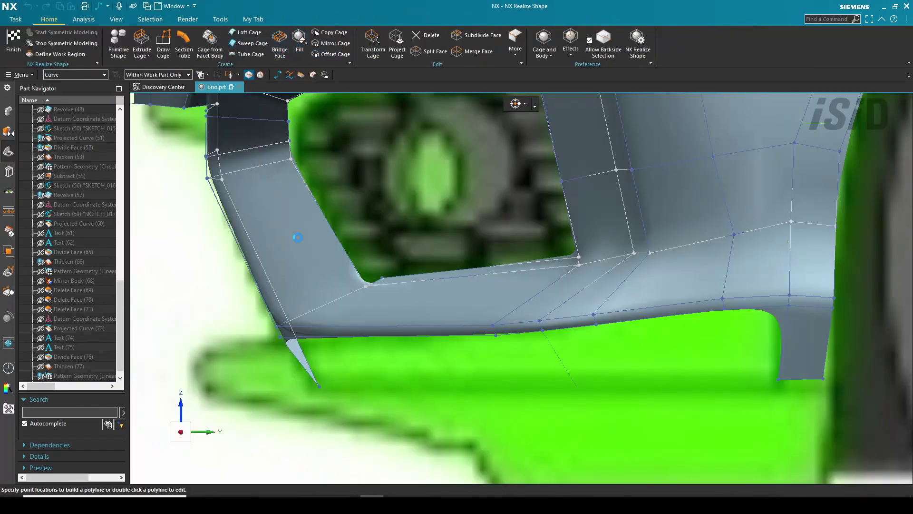
Step: Sweep the slanted edge below the fog lamp opening's inner corner along the bumper's lower edge to add a lower face strip
click(302, 364)
middle_click(396, 376)
middle_click(396, 376)
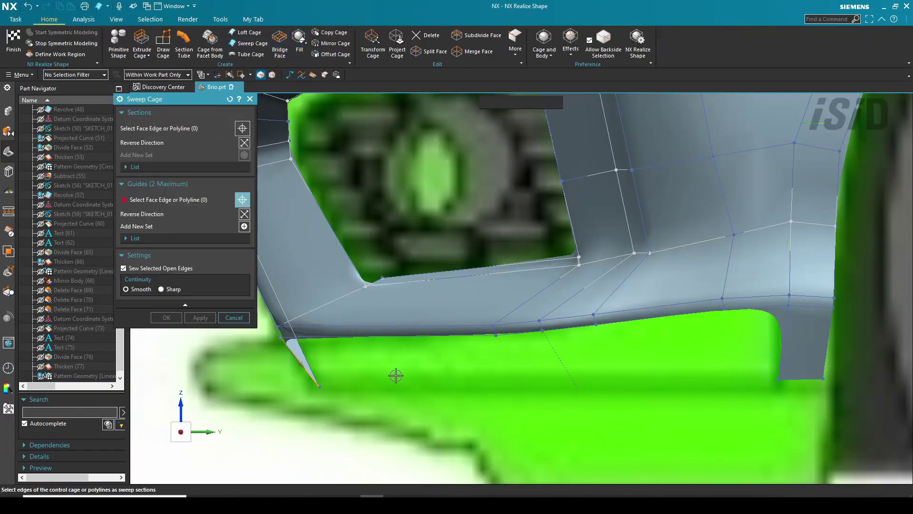
click(379, 336)
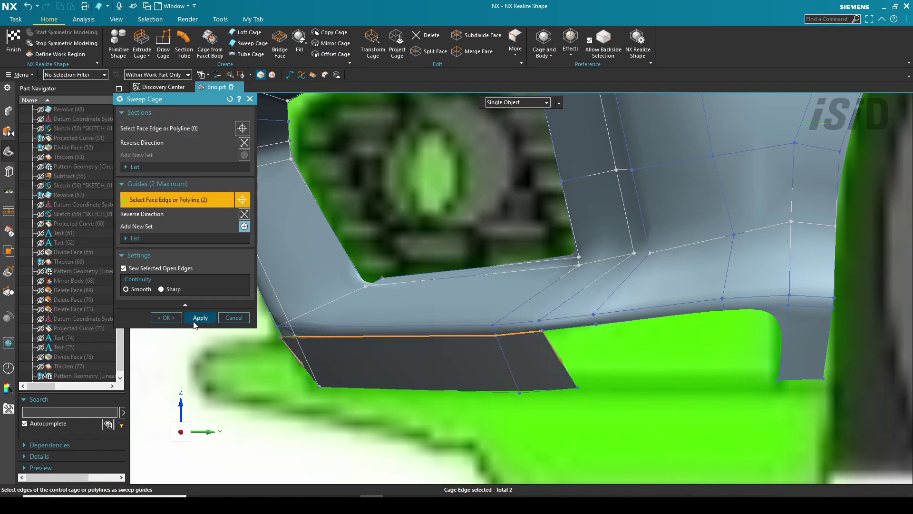
click(199, 318)
click(536, 126)
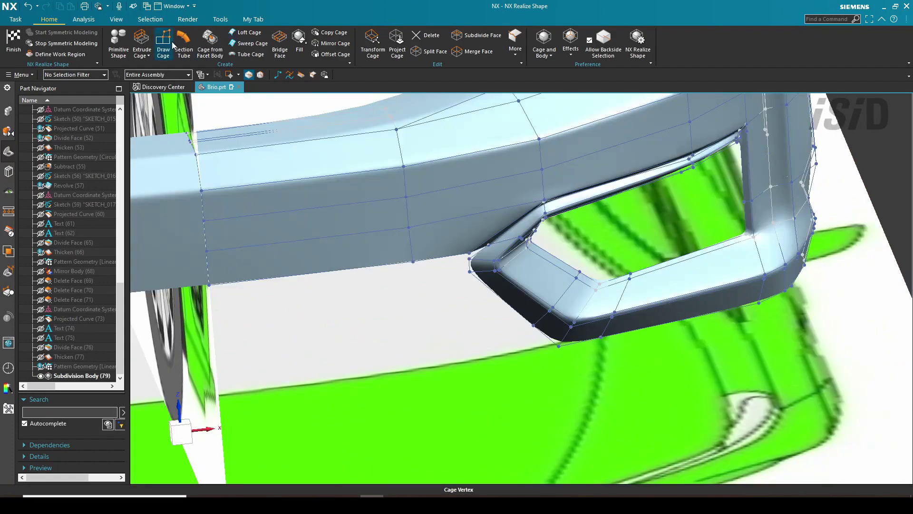
Step: Extrude the lower strip's end edge toward the car's centre plane to form the bar below the central grille opening
click(142, 43)
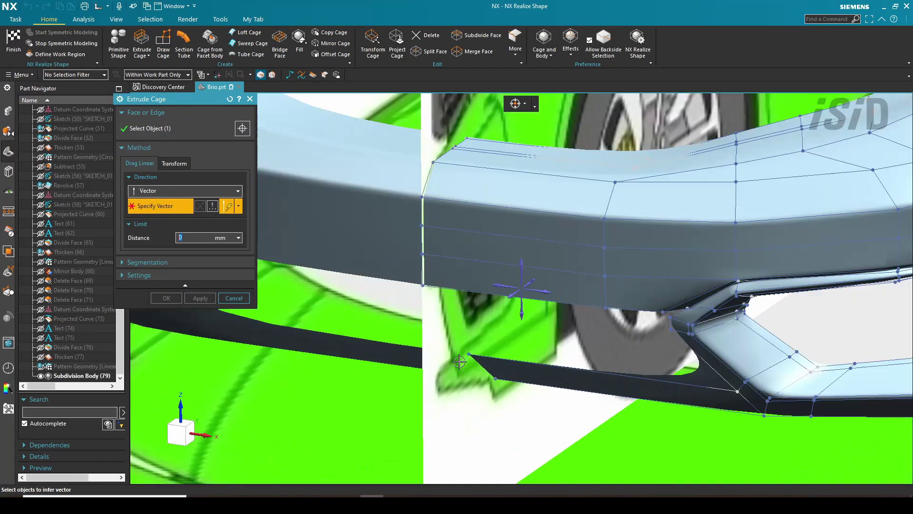
middle_click(224, 126)
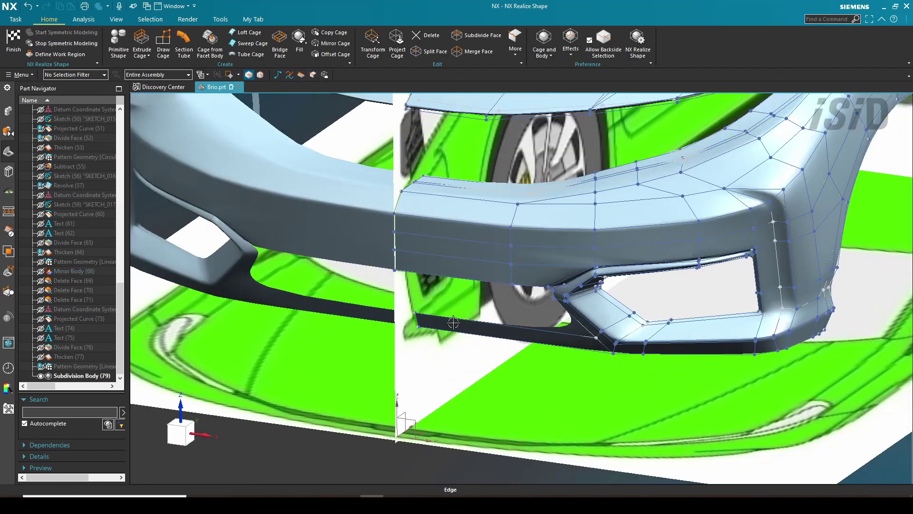
middle_drag(442, 328, 456, 329)
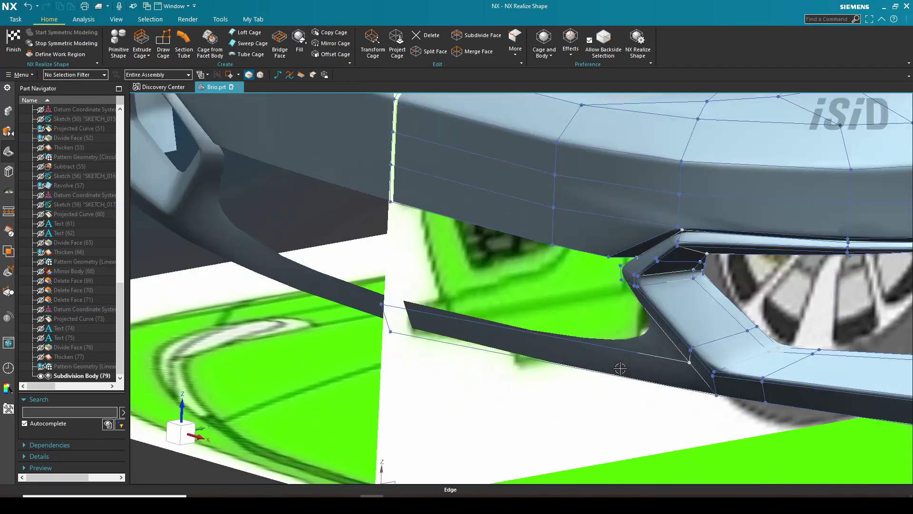
Step: Extrude the seven cage edges around the central grille opening inward along the Y-axis to give the opening depth
middle_drag(618, 380, 648, 343)
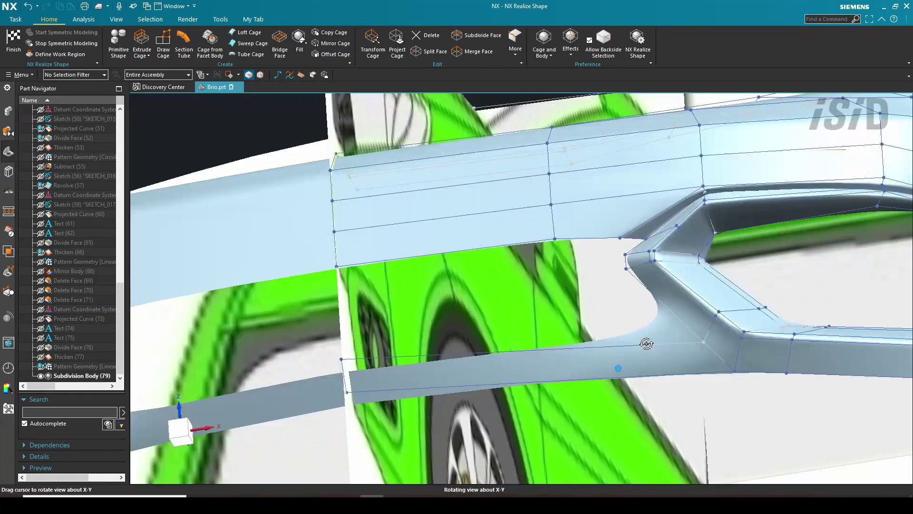
key(ctrl+alt+f)
scroll(647, 333, up, 5)
middle_drag(646, 310, 574, 320)
scroll(574, 320, up, 3)
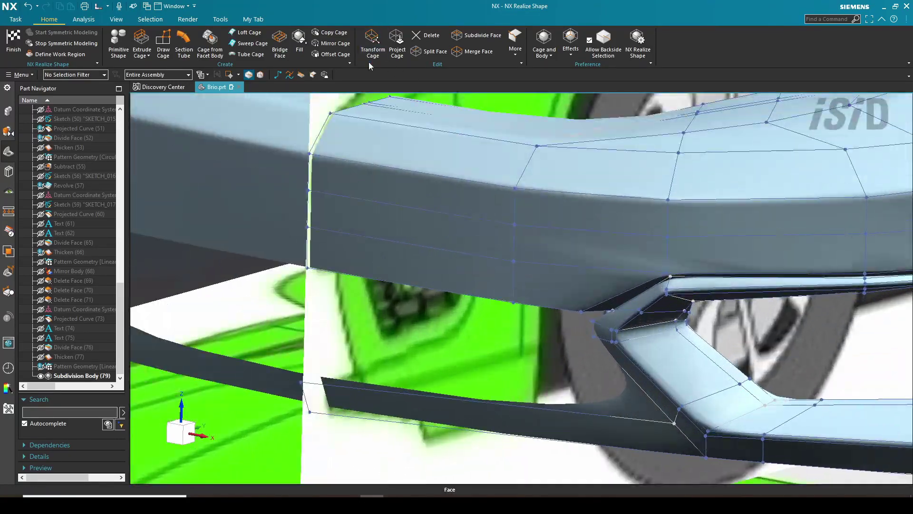
click(141, 42)
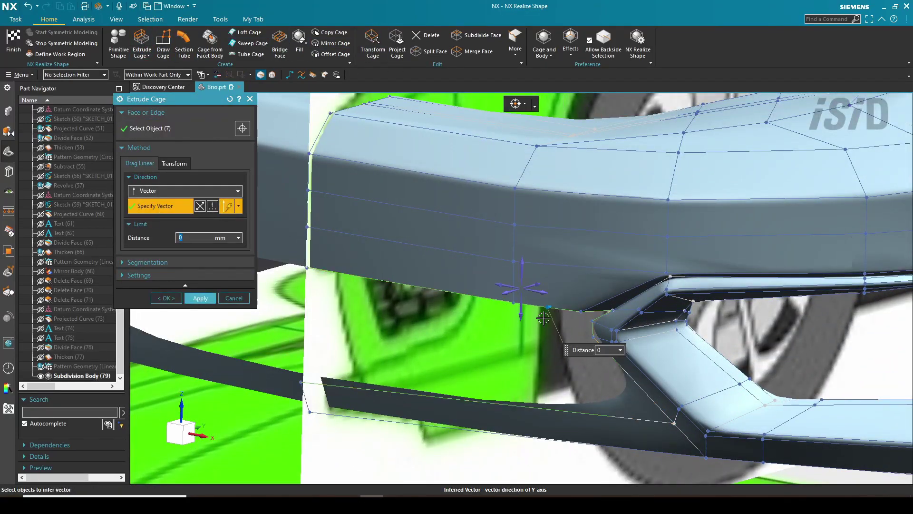
click(166, 297)
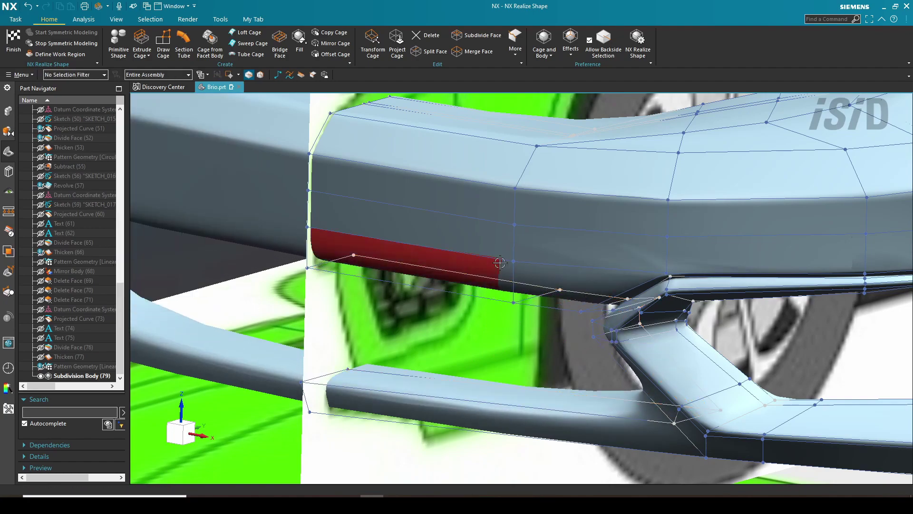
Step: Set the weight to 100% on the cage edges along the lower bar and the slanted side of the central grille opening
middle_drag(361, 286, 520, 276)
click(515, 43)
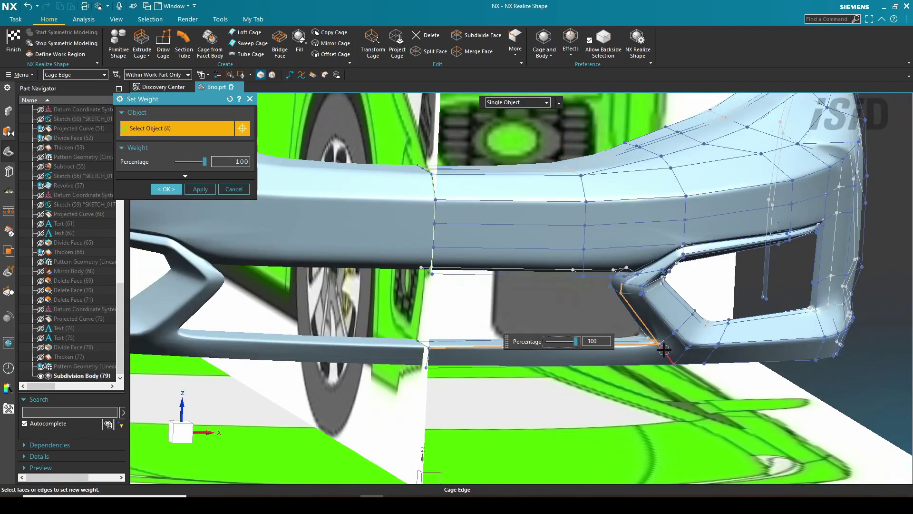
click(664, 350)
scroll(594, 342, up, 3)
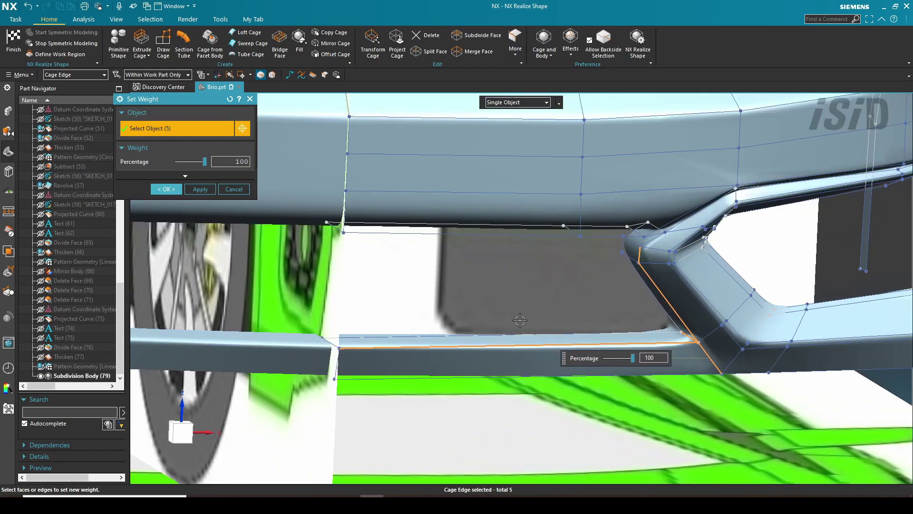
drag(479, 391, 449, 389)
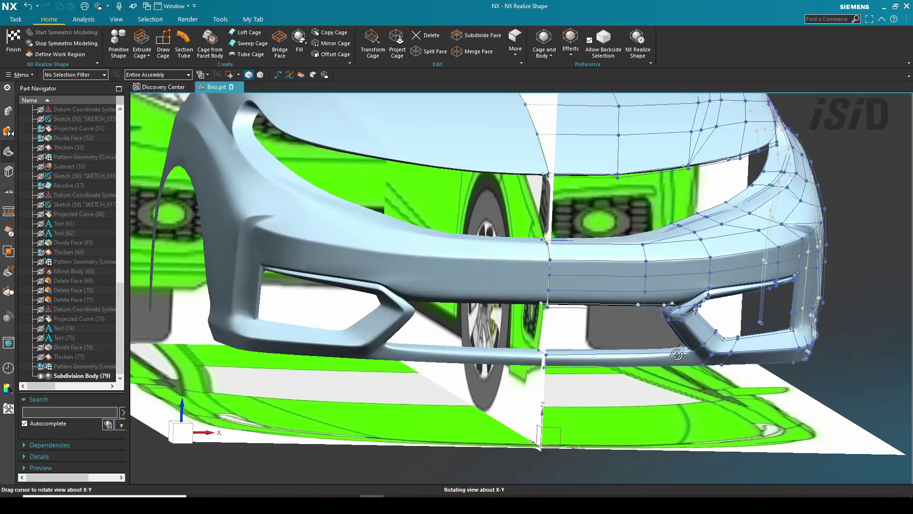
middle_drag(476, 286, 560, 305)
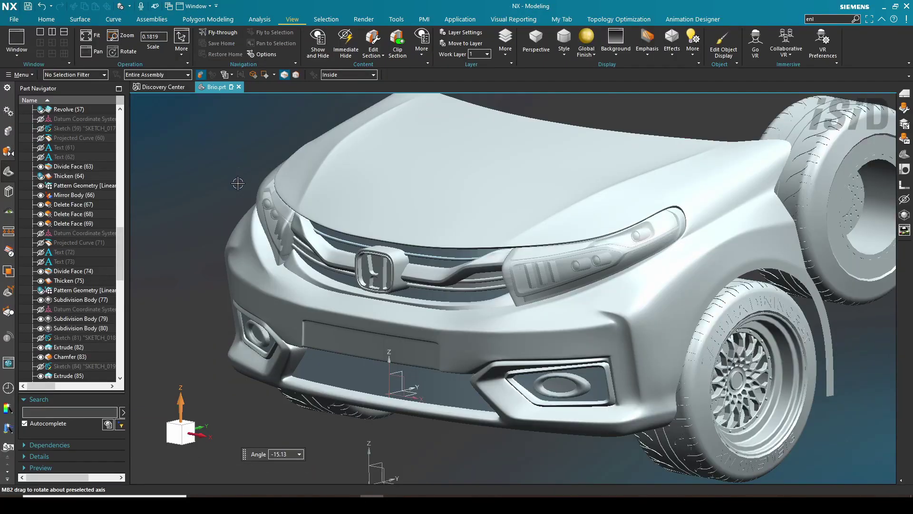
scroll(230, 211, down, 4)
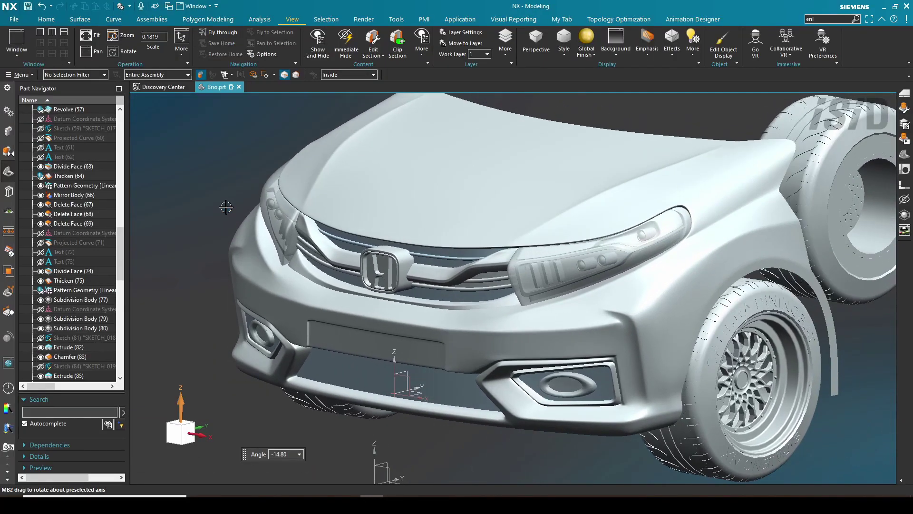
scroll(234, 219, down, 1)
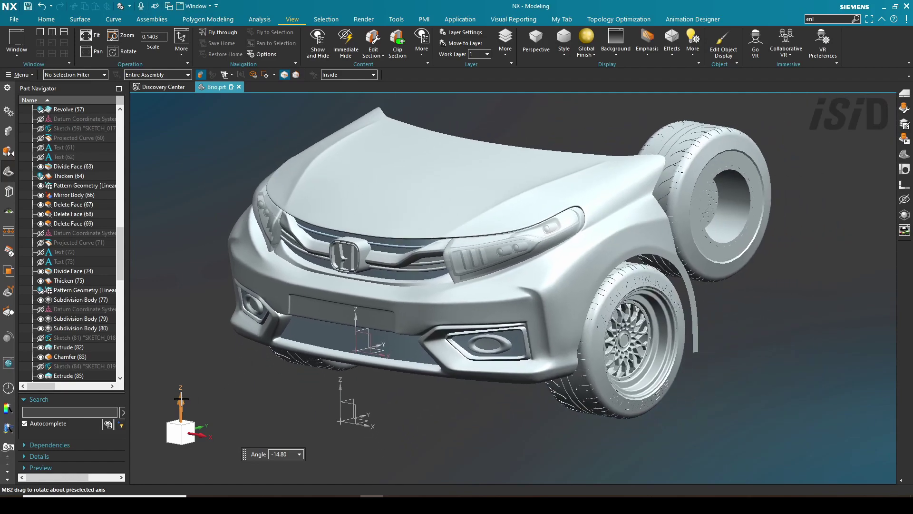
middle_drag(401, 362, 416, 332)
scroll(653, 343, up, 5)
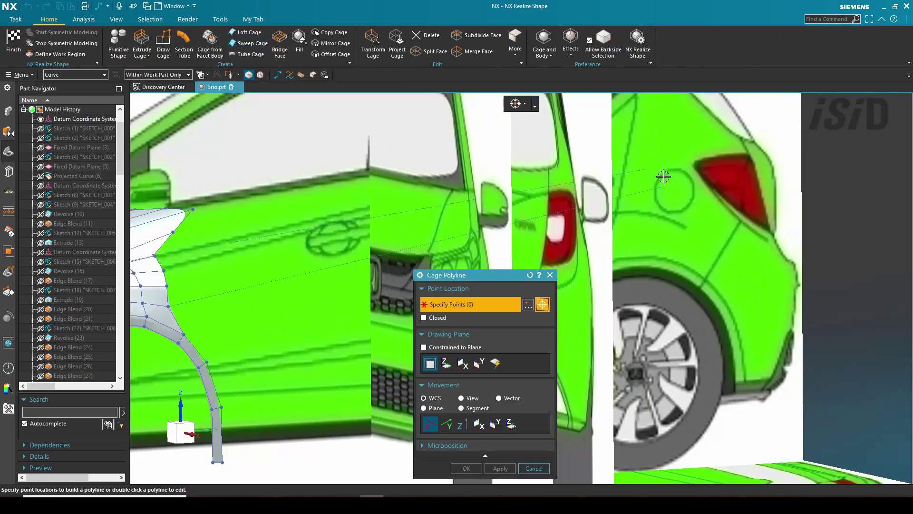
Step: Draw a guide polyline from the fender to the rear quarter, and sweep the fender's three rear edges along it to form the shoulder strip
click(647, 169)
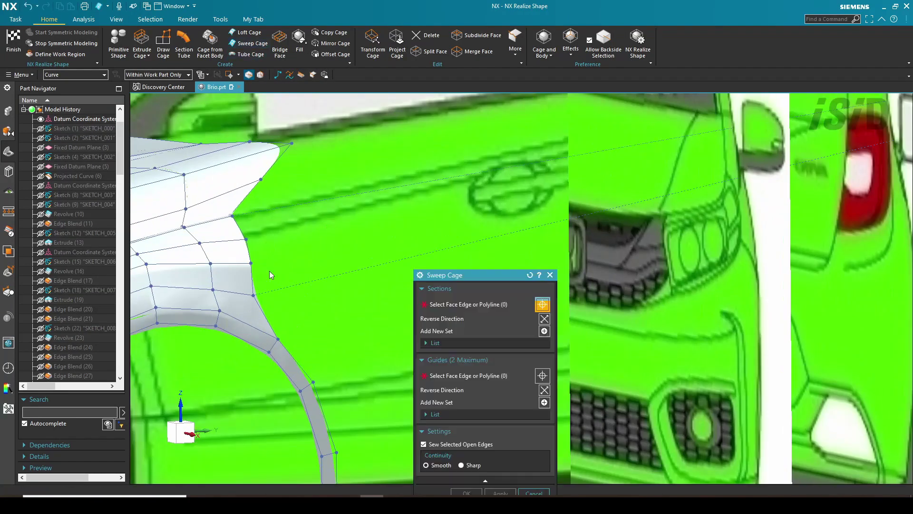
click(228, 228)
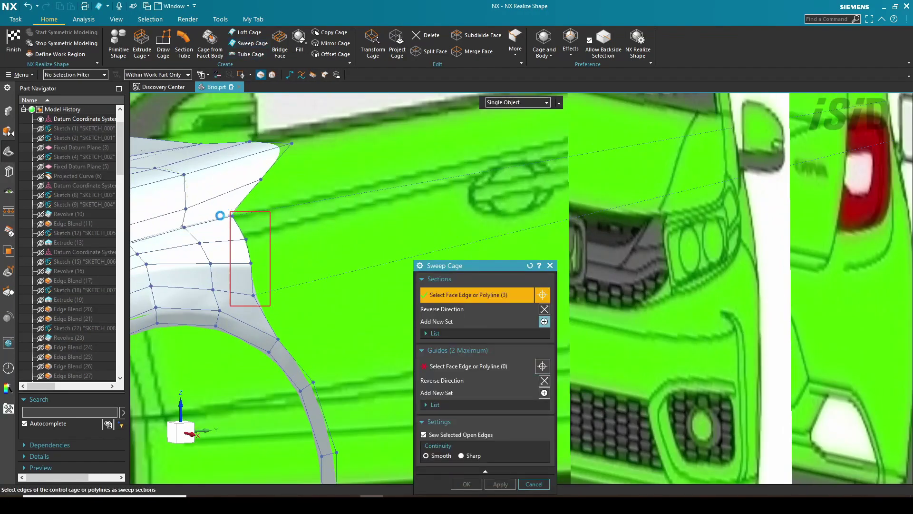
scroll(233, 227, up, 5)
scroll(233, 227, down, 5)
middle_click(738, 203)
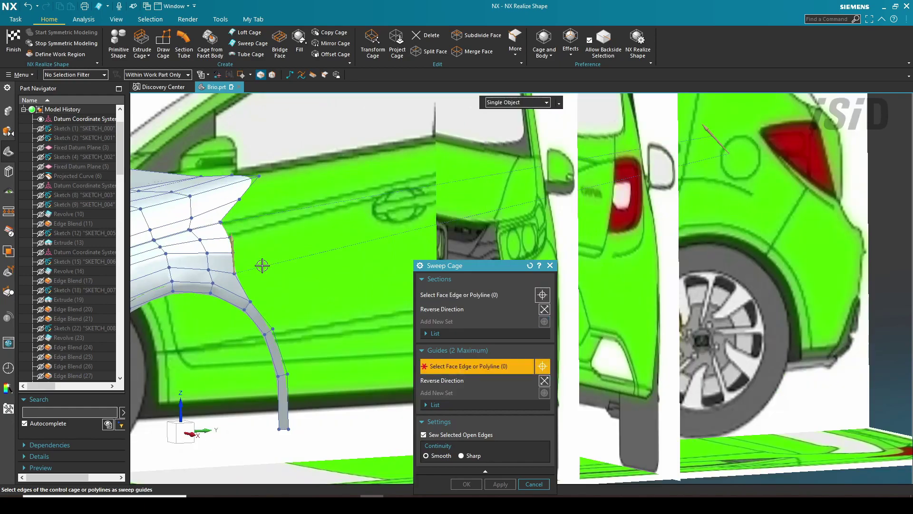
scroll(235, 219, down, 5)
click(466, 484)
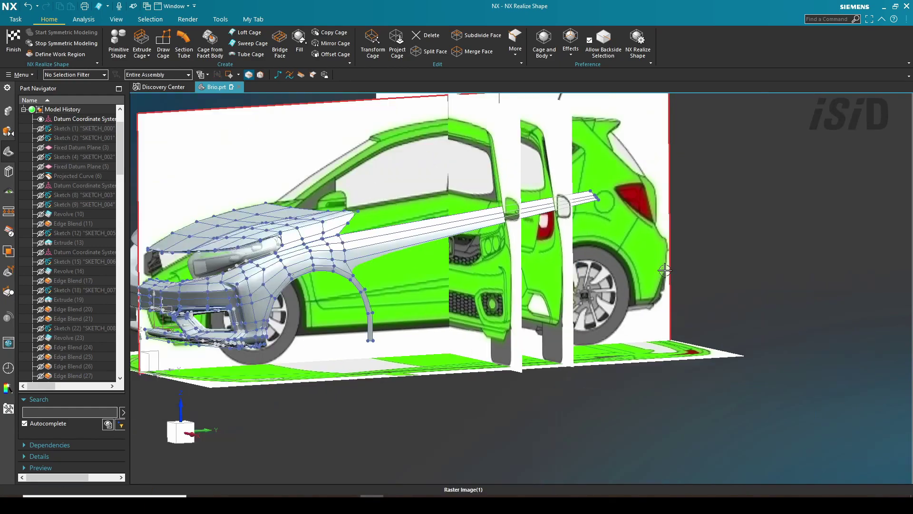
Step: Split the three shoulder strip faces crosswise with number 1, and move the new edge loop to the front door's leading edge with Transform Cage
middle_drag(457, 295, 415, 241)
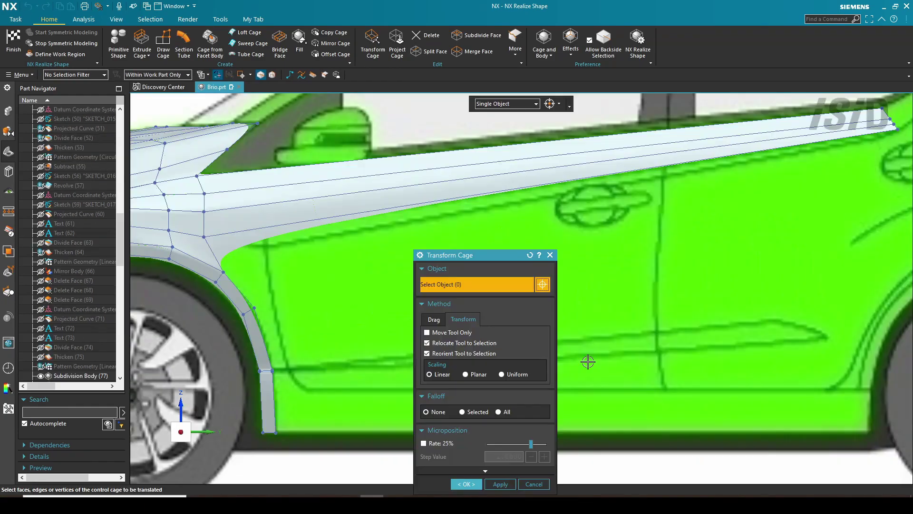
click(418, 51)
click(555, 170)
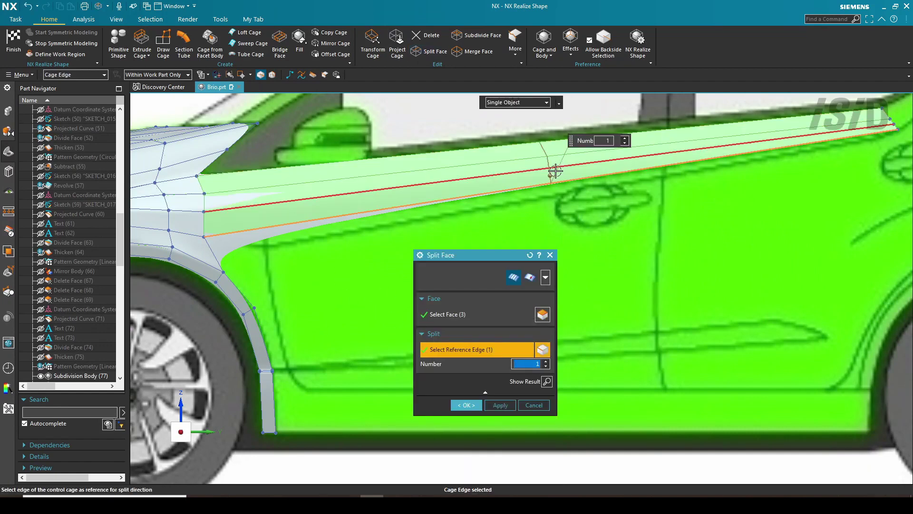
click(476, 406)
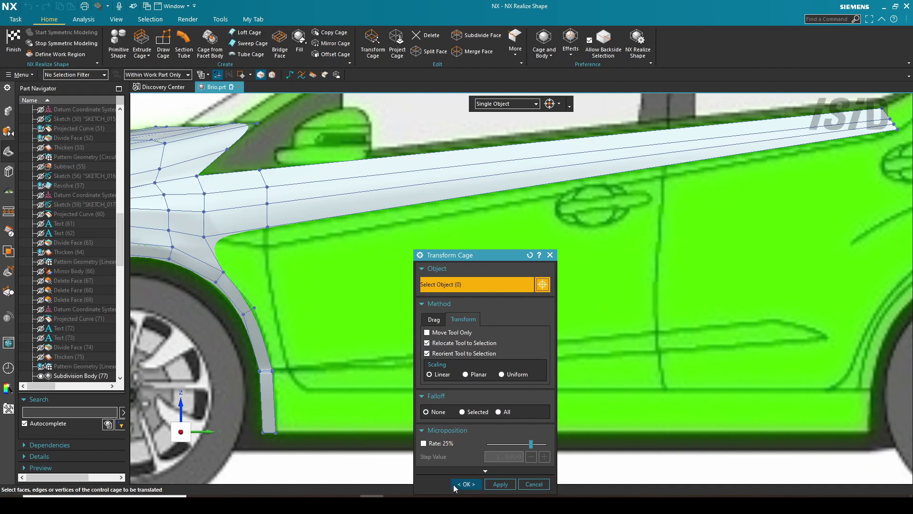
click(465, 484)
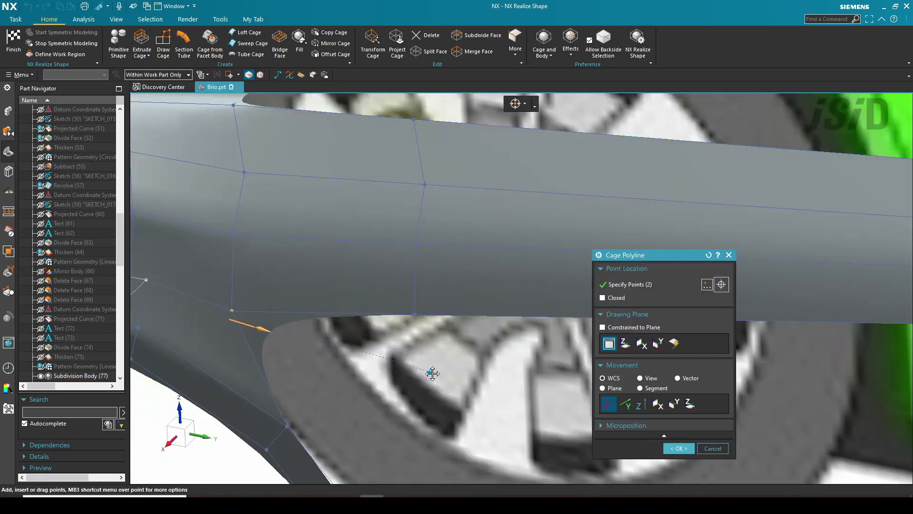
Step: Finish the guide polyline under the fender's rear corner, and loft a cage face from the shoulder strip's short lower front edge to it
middle_click(432, 373)
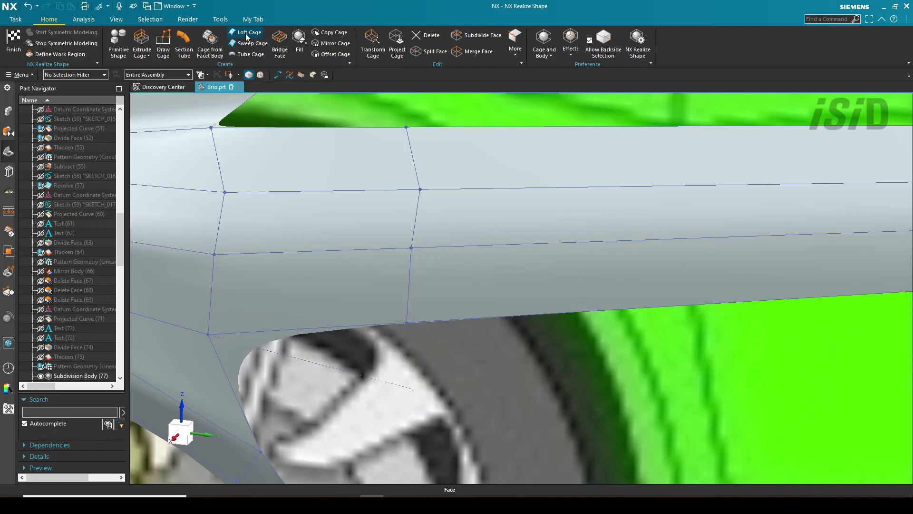
click(246, 38)
click(340, 327)
middle_click(371, 364)
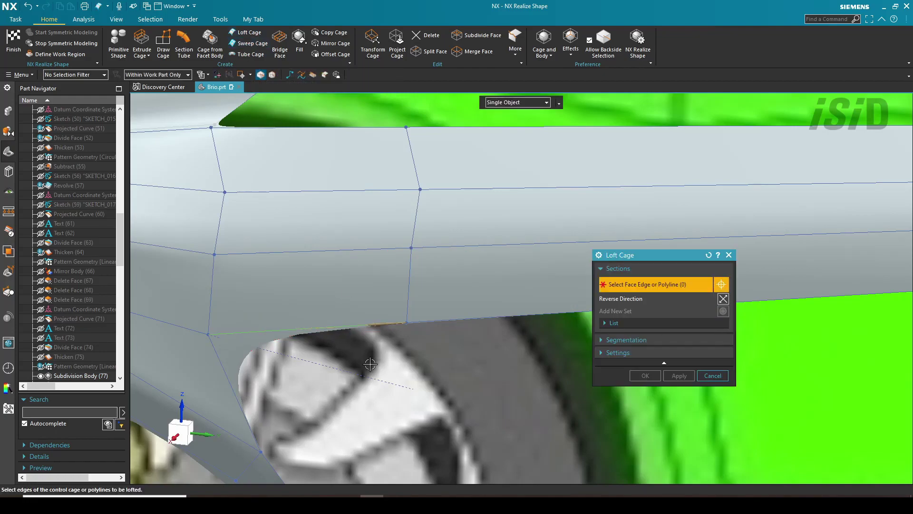
click(376, 378)
click(684, 377)
scroll(408, 330, down, 8)
key(ctrl+alt+f)
key(ctrl+alt+r)
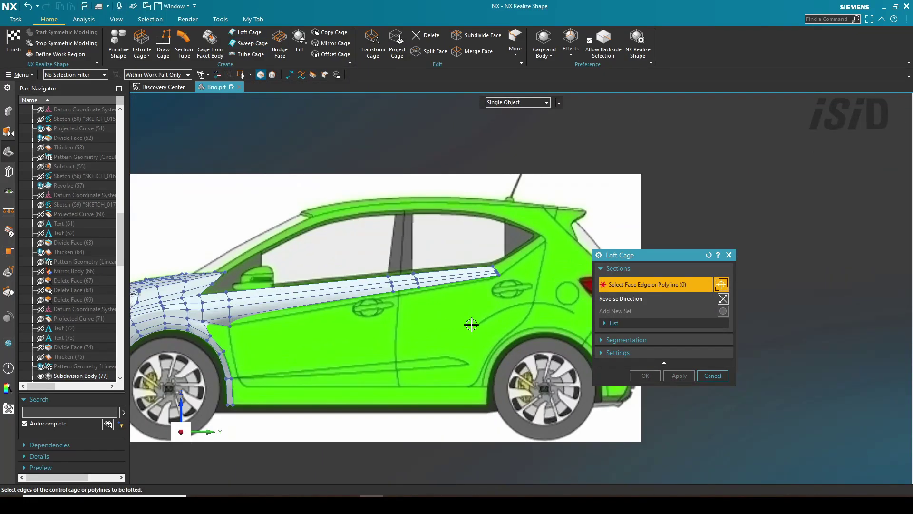
Step: Sweep a new cage strip along the shoulder's long lower edge, from the lofted front face to the short polyline at the rear end
scroll(274, 330, up, 4)
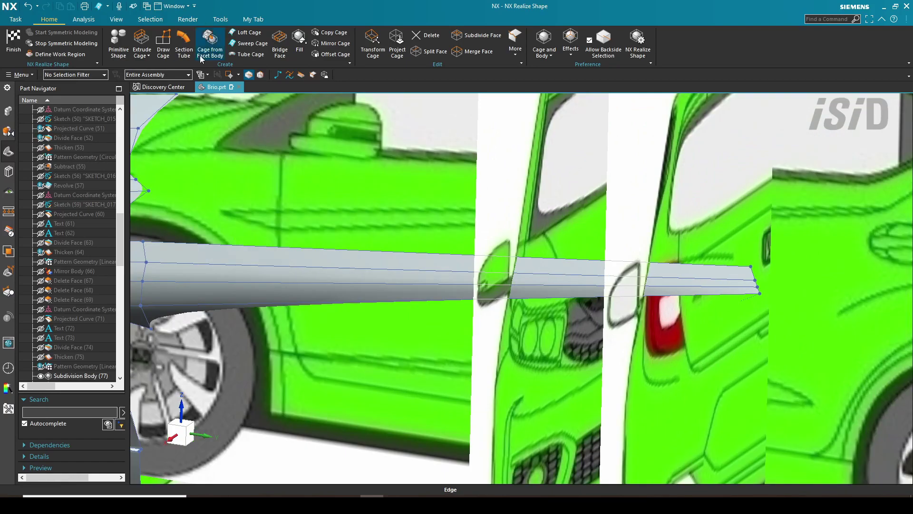
click(253, 43)
scroll(674, 301, up, 5)
click(674, 301)
scroll(632, 324, down, 7)
middle_click(418, 352)
middle_click(418, 353)
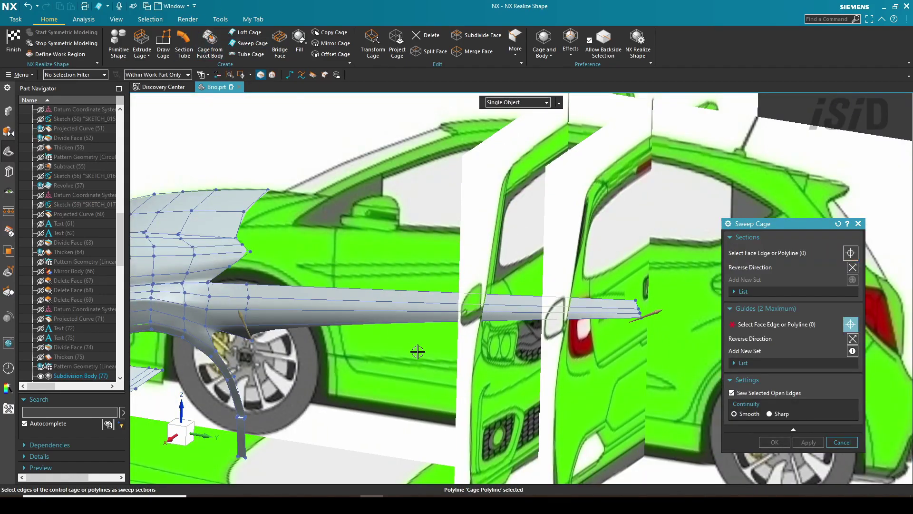
click(405, 323)
click(773, 442)
Step: Set the weight to 100% on the two lengthwise cage edges along the shoulder's lower crease
click(515, 48)
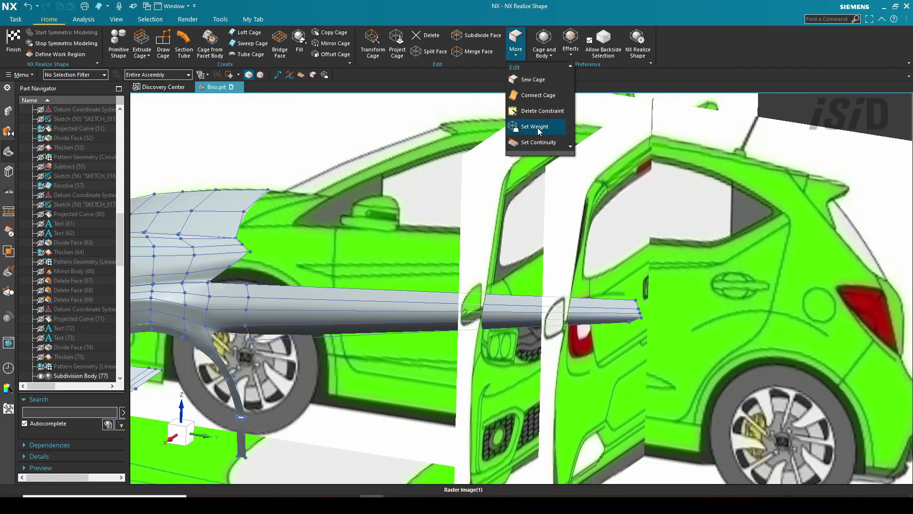
click(533, 122)
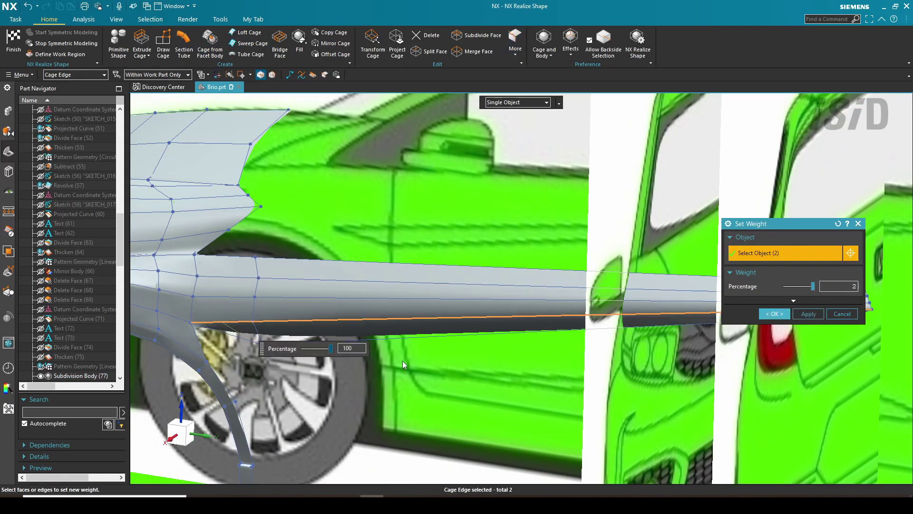
scroll(402, 361, down, 3)
click(782, 314)
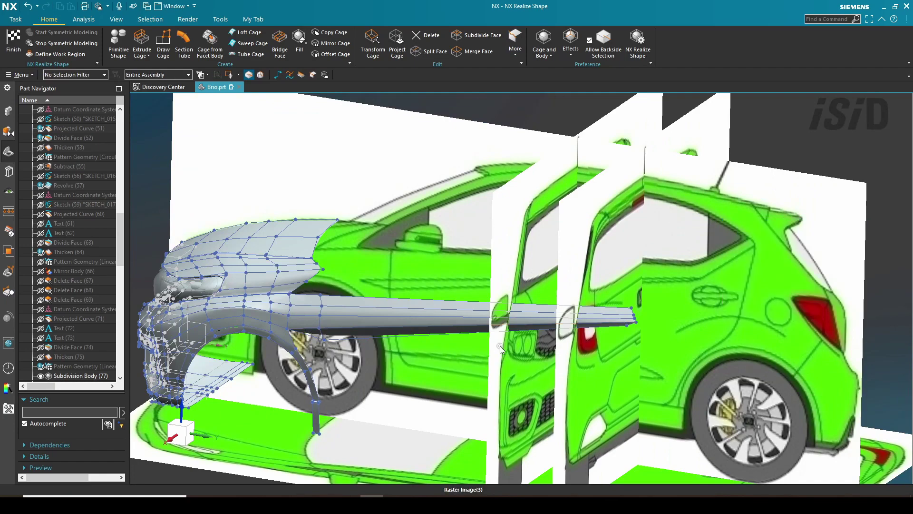
Step: Extrude the two rear cage edges at the foot of the front wheel arch rearward along the Y-axis by about 43 mm
middle_drag(501, 349, 528, 319)
scroll(662, 232, up, 4)
scroll(662, 232, down, 3)
scroll(497, 230, up, 1)
scroll(498, 229, down, 3)
scroll(408, 203, up, 4)
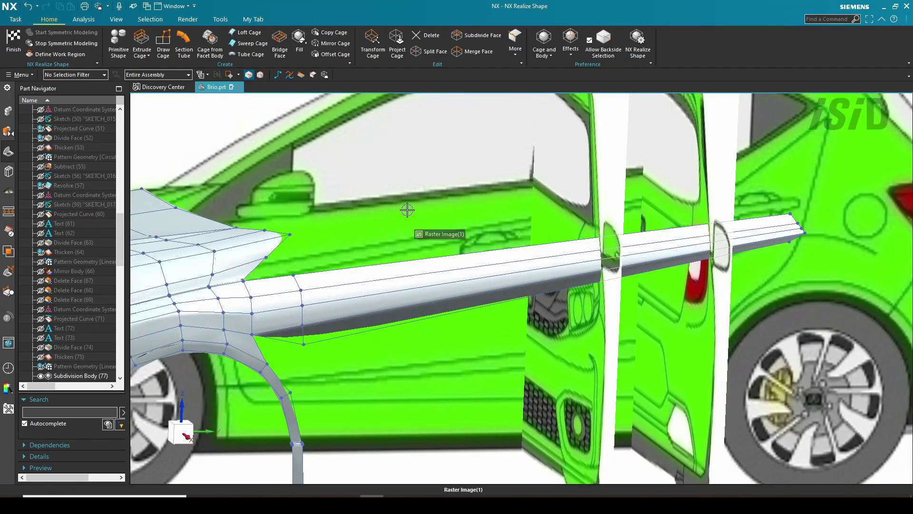
click(141, 47)
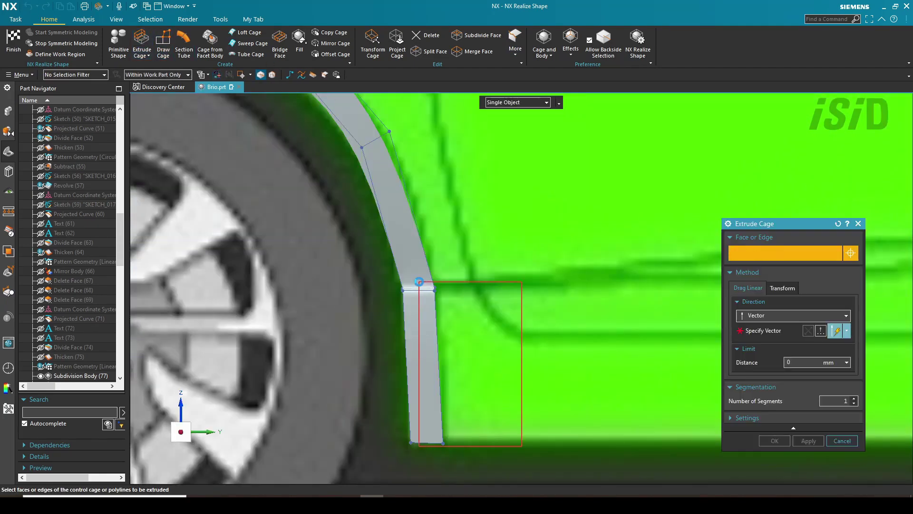
drag(522, 445, 419, 282)
drag(440, 367, 482, 375)
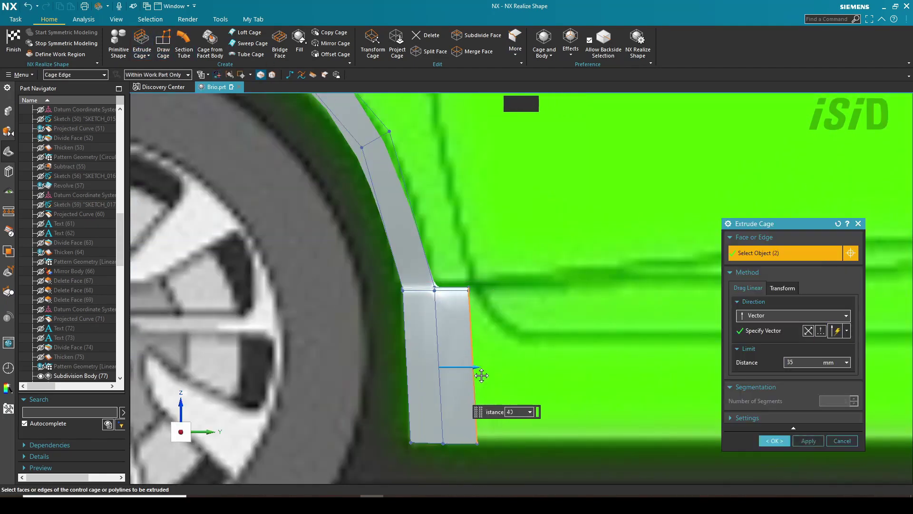
click(809, 441)
Step: Split the faces behind the wheel arch crosswise with number 1, and move the lower rear edges rearward with Transform Cage
click(429, 51)
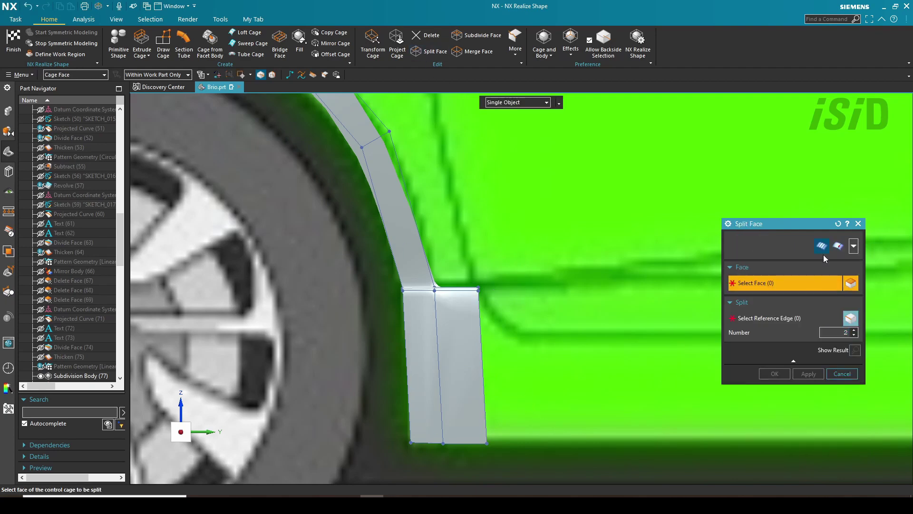
drag(380, 462, 393, 463)
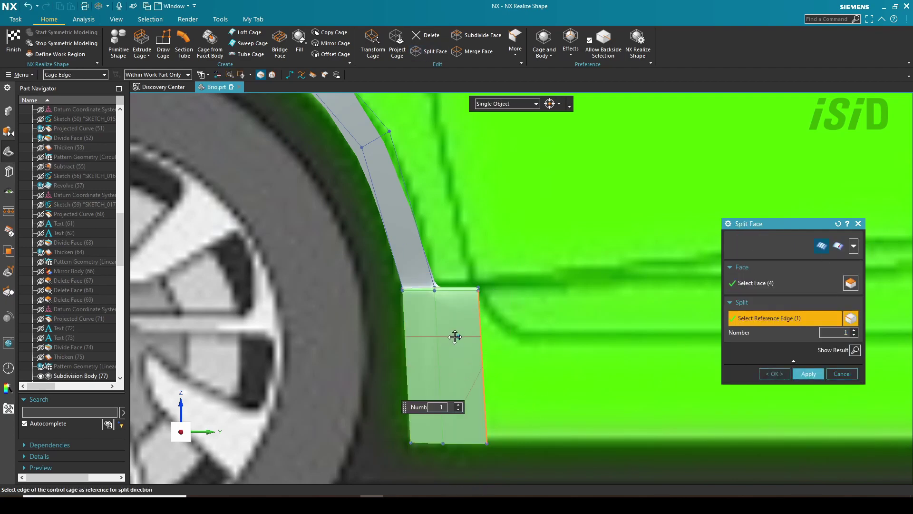
click(808, 376)
click(373, 44)
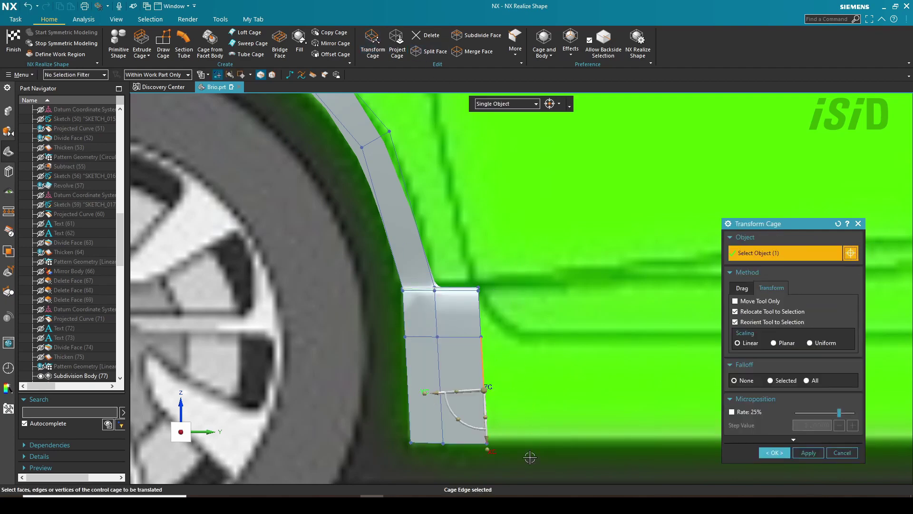
drag(531, 392, 573, 396)
scroll(518, 359, down, 2)
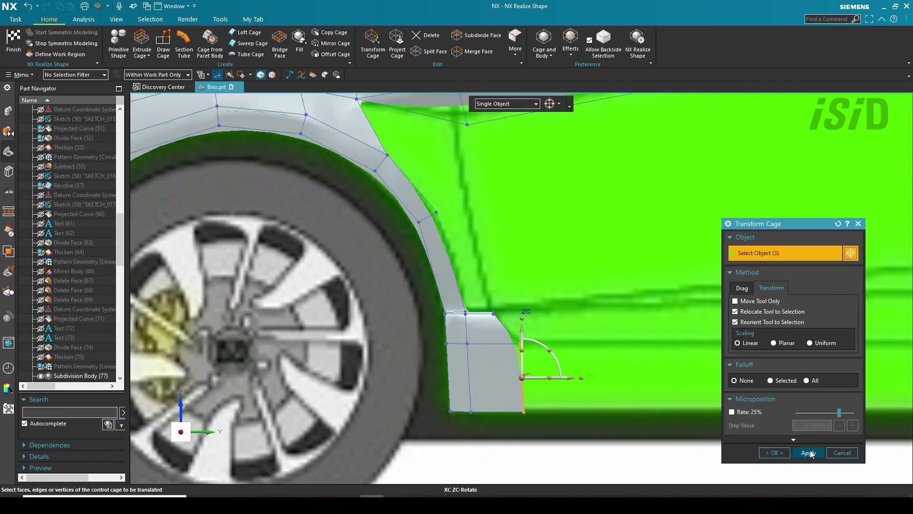
click(809, 452)
Step: Extrude the lower rear cage edge about 1444 mm along the Y-axis to form the side sill up to the rear wheel arch
scroll(238, 344, down, 5)
click(142, 43)
click(331, 356)
click(770, 330)
click(542, 286)
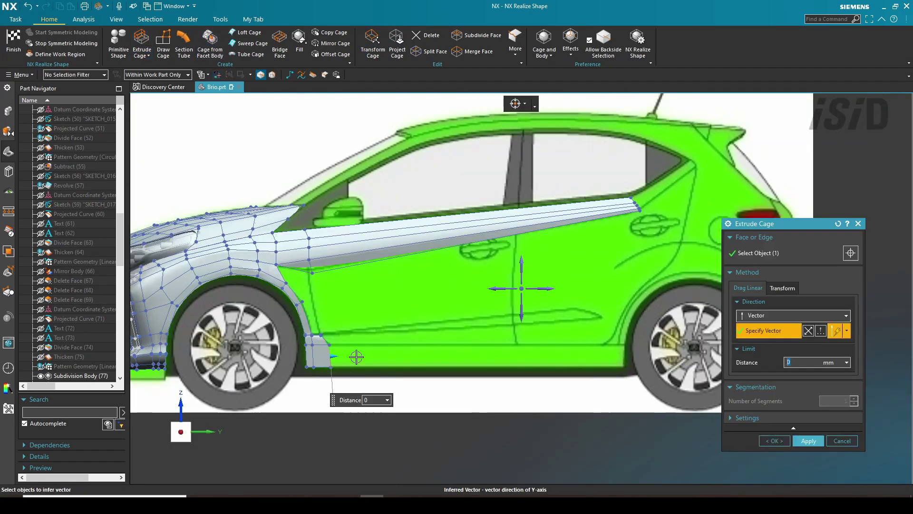
drag(355, 356, 664, 363)
scroll(653, 363, up, 9)
drag(711, 312, 394, 352)
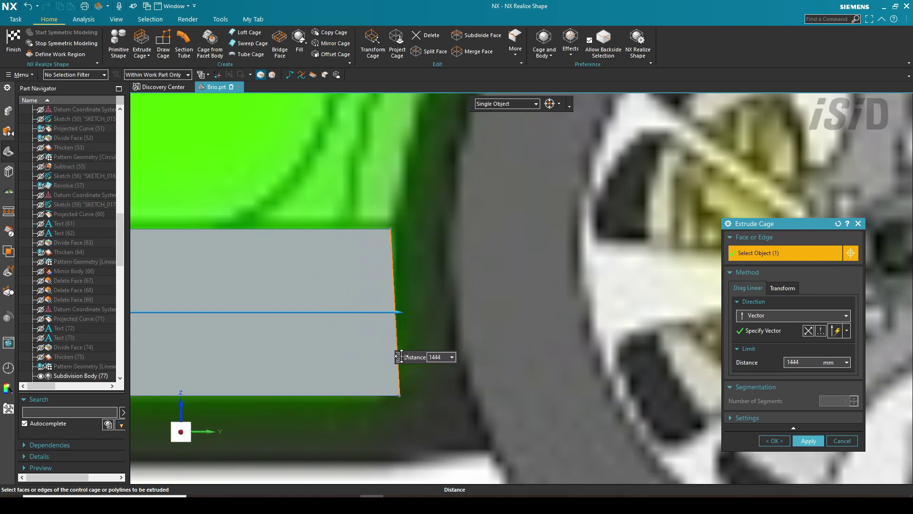
scroll(709, 329, down, 8)
click(808, 440)
click(475, 307)
click(770, 331)
scroll(294, 331, up, 6)
middle_drag(286, 314, 305, 343)
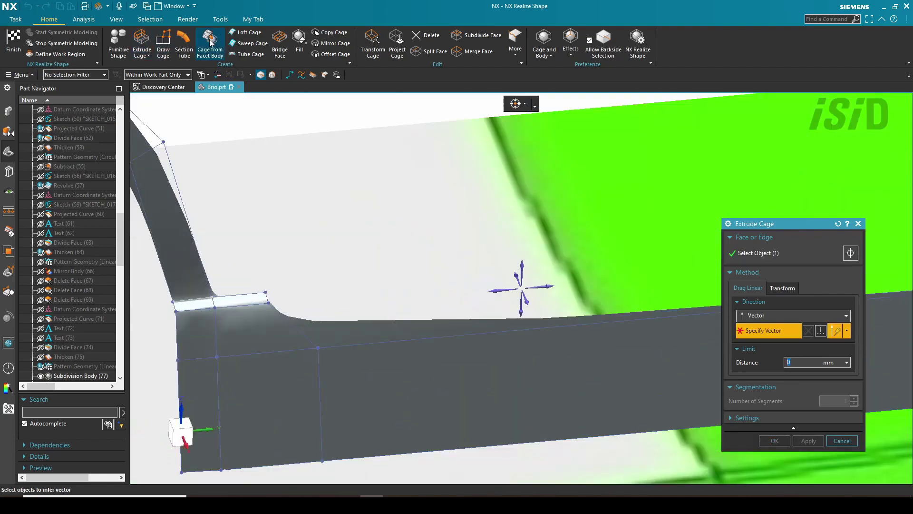
Step: Sweep the short rear edge of the flange above the sill's front along the sill's upper edge to form a narrow top strip
scroll(250, 229, down, 3)
scroll(272, 260, up, 4)
click(251, 43)
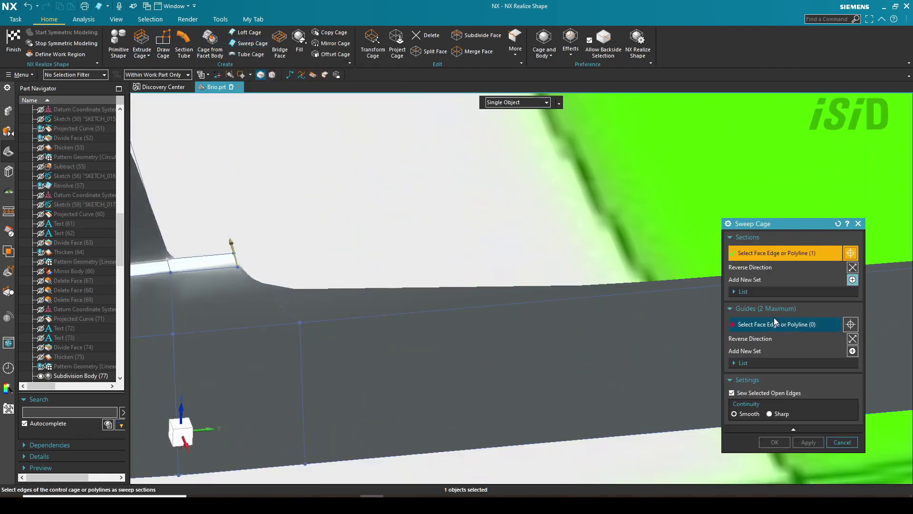
click(266, 281)
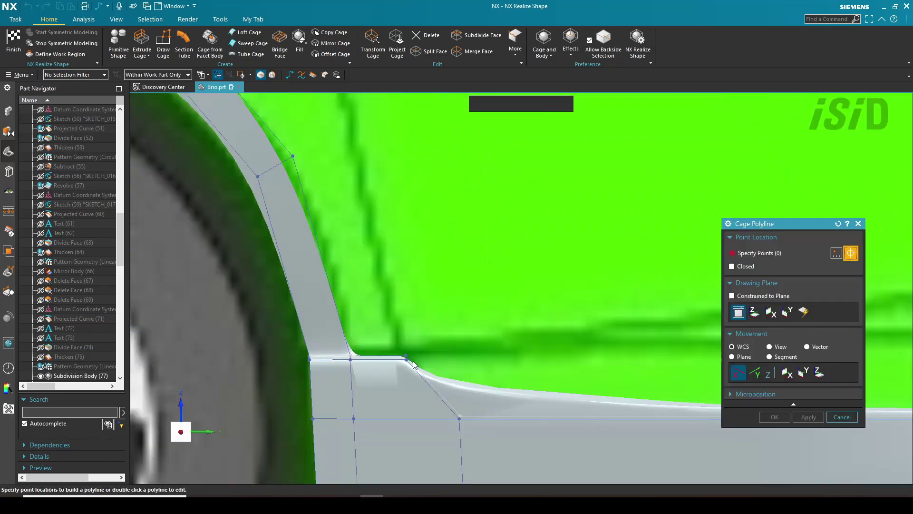
Step: Draw a cage polyline along the front door's leading edge, from the flange corner above the sill to the shoulder's lower front corner
click(406, 352)
scroll(407, 352, up, 3)
click(812, 417)
scroll(383, 232, down, 2)
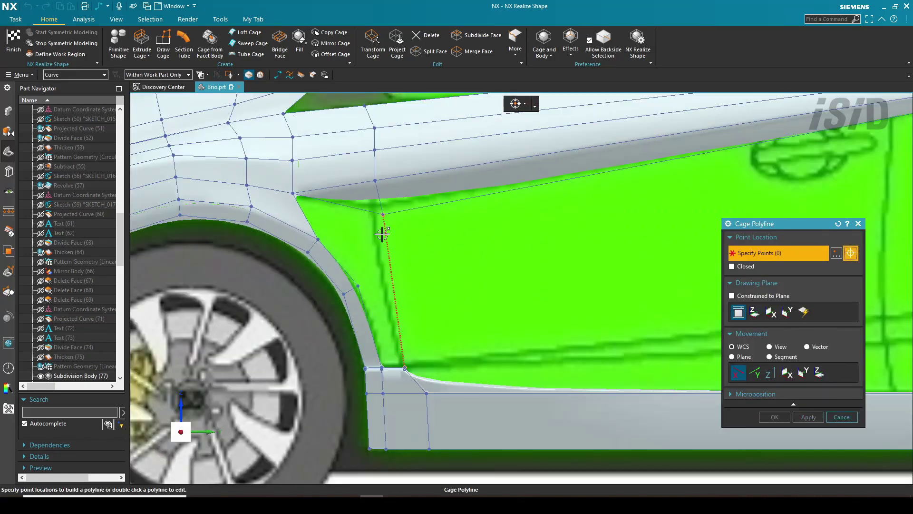
Step: Close the gap behind the front fender with Sweep Cage, using the shoulder and sill edges as sections and the fender's rear edges as guide
middle_drag(357, 162, 333, 193)
scroll(333, 193, up, 1)
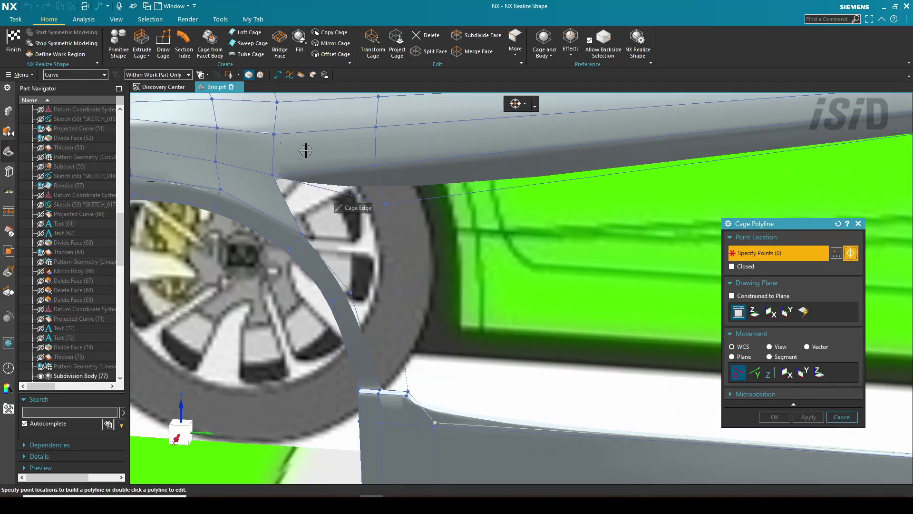
click(255, 42)
click(337, 192)
scroll(393, 395, up, 1)
click(396, 371)
middle_click(396, 371)
click(265, 144)
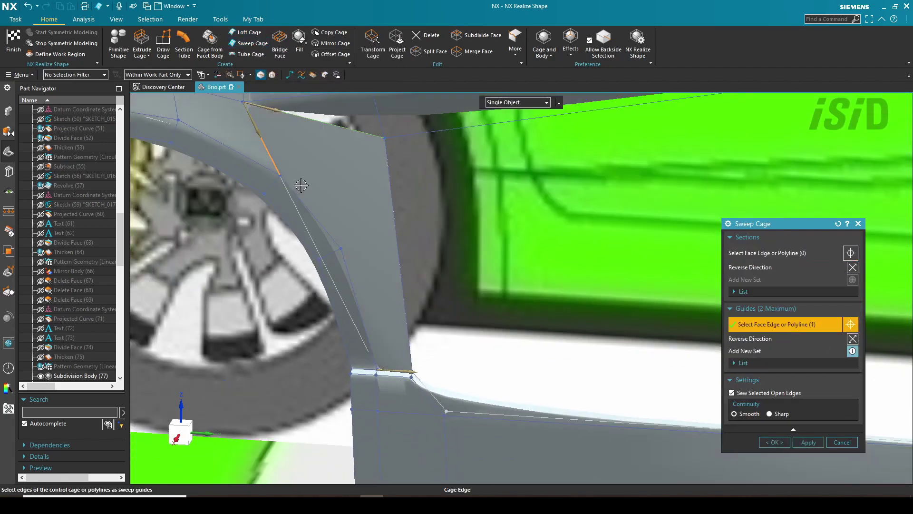
click(309, 211)
click(356, 297)
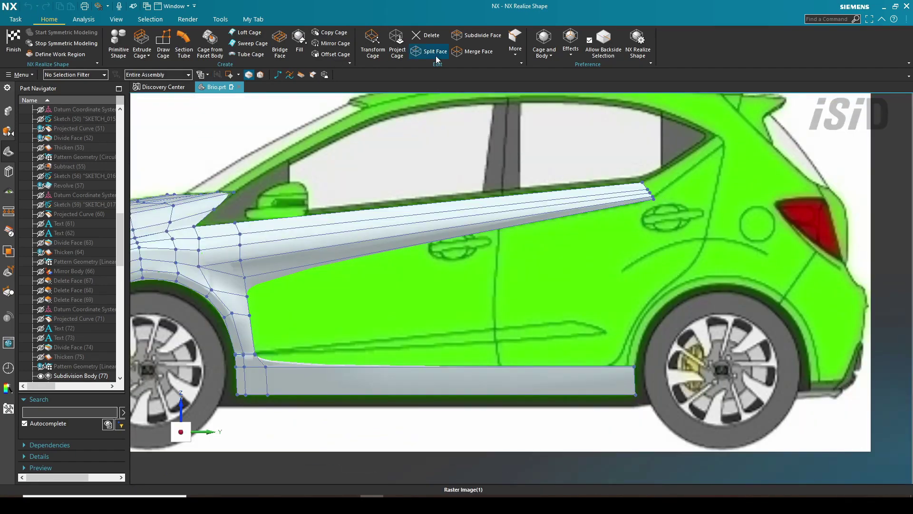
Step: Split the two long sill faces crosswise with number 2, placing both new edge loops just ahead of the rear wheel arch
click(435, 53)
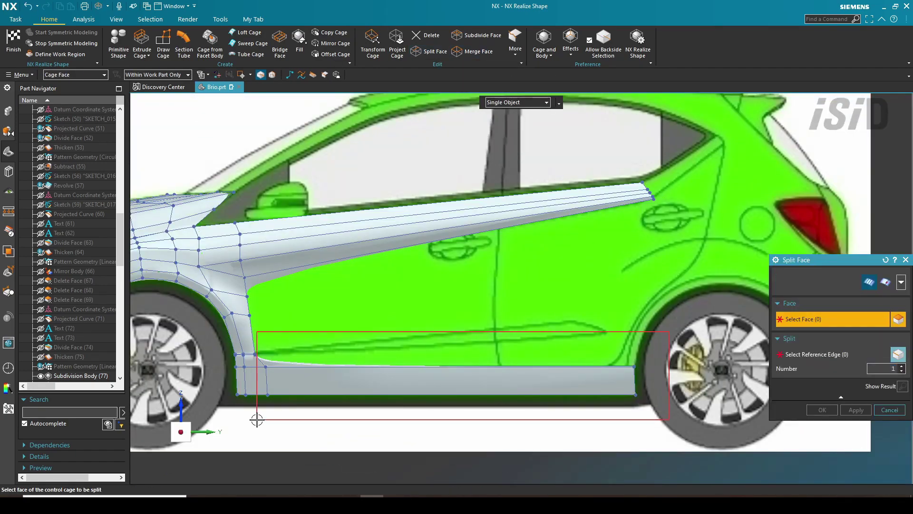
drag(257, 420, 257, 420)
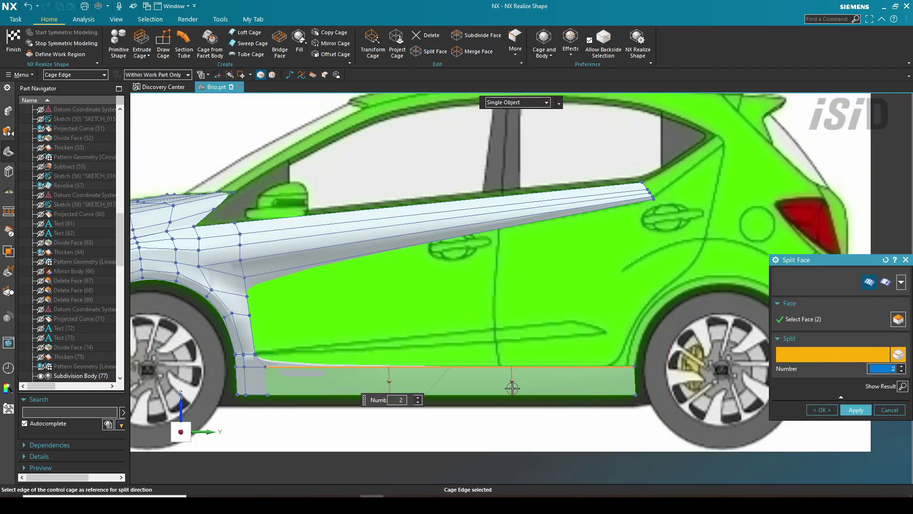
scroll(526, 382, up, 5)
scroll(557, 372, down, 3)
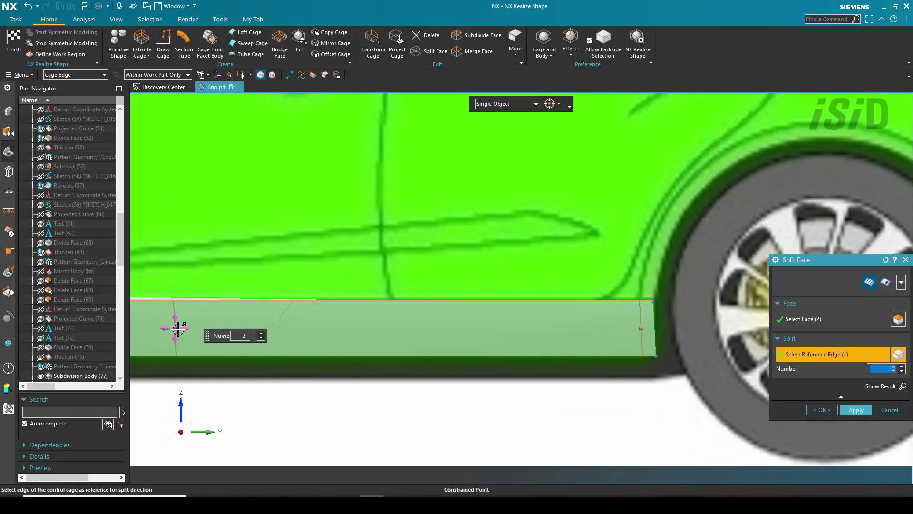
scroll(592, 361, down, 3)
click(856, 410)
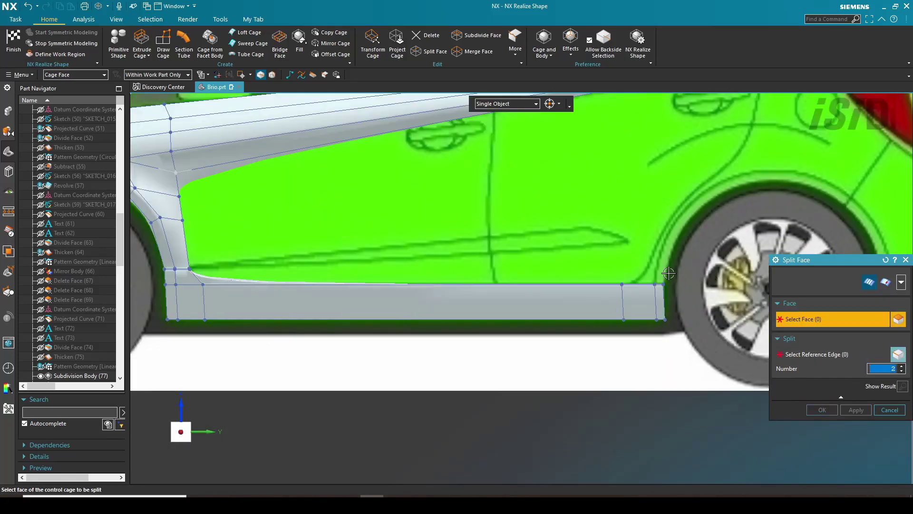
click(890, 410)
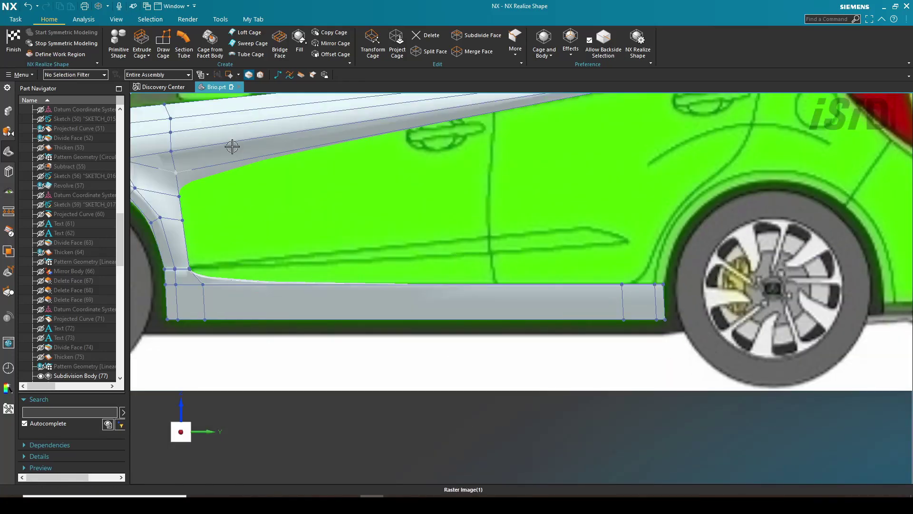
Step: Draw a two-point cage polyline from the front corner above the sill to the rear tip of the door's lower side crease
click(277, 76)
scroll(178, 266, up, 6)
click(219, 270)
scroll(308, 245, down, 7)
scroll(547, 333, up, 5)
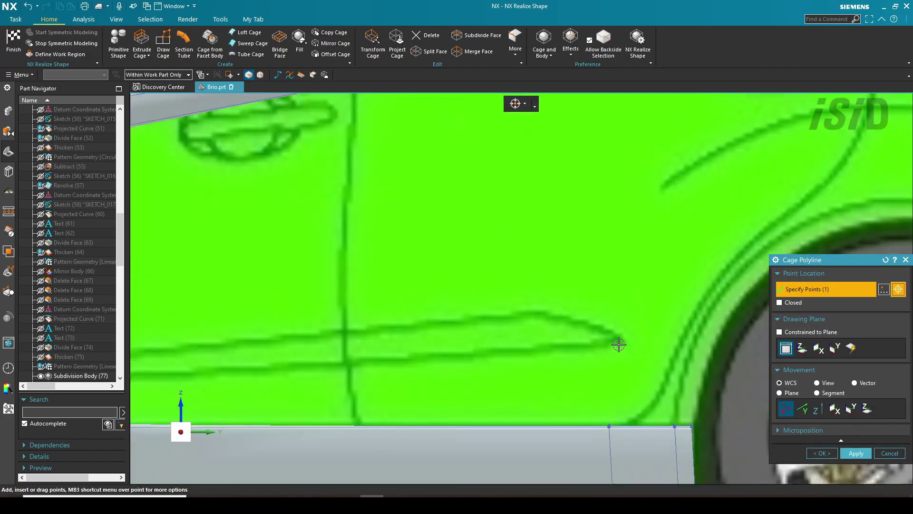
click(623, 341)
scroll(618, 345, down, 6)
middle_drag(661, 364, 704, 375)
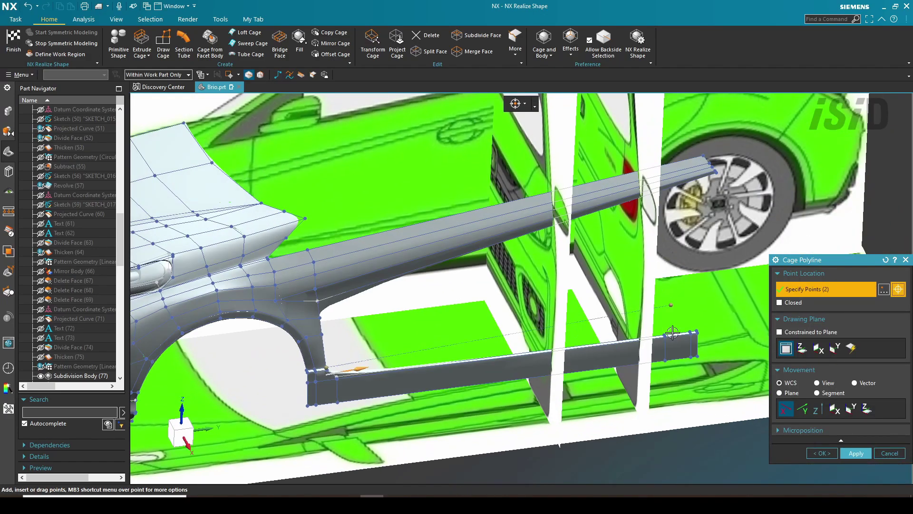
scroll(721, 316, up, 6)
click(856, 453)
scroll(691, 347, down, 3)
click(823, 454)
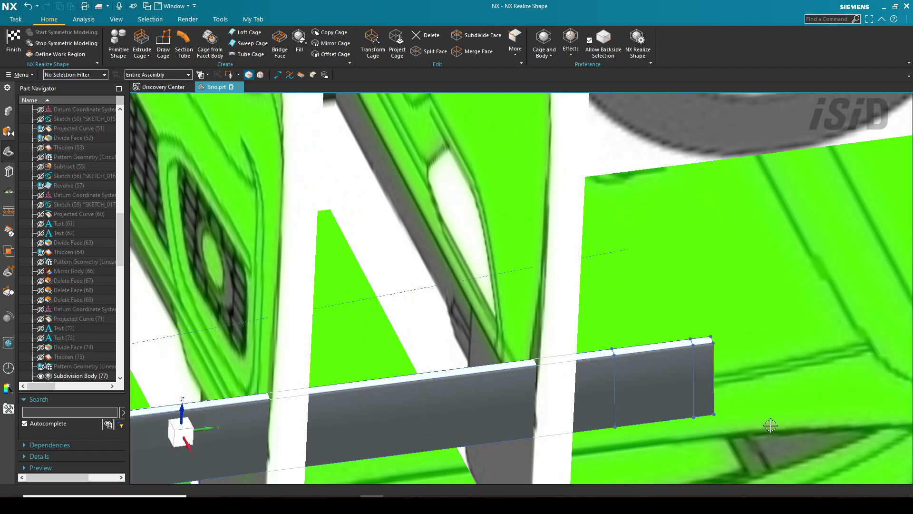
Step: Sweep the slanted edge at the sill's front corner along the new polyline to form the lower door panel above the sill
scroll(761, 418, down, 4)
key(F8)
shift+middle_drag(693, 374, 728, 349)
scroll(245, 362, up, 3)
click(252, 44)
scroll(285, 333, up, 6)
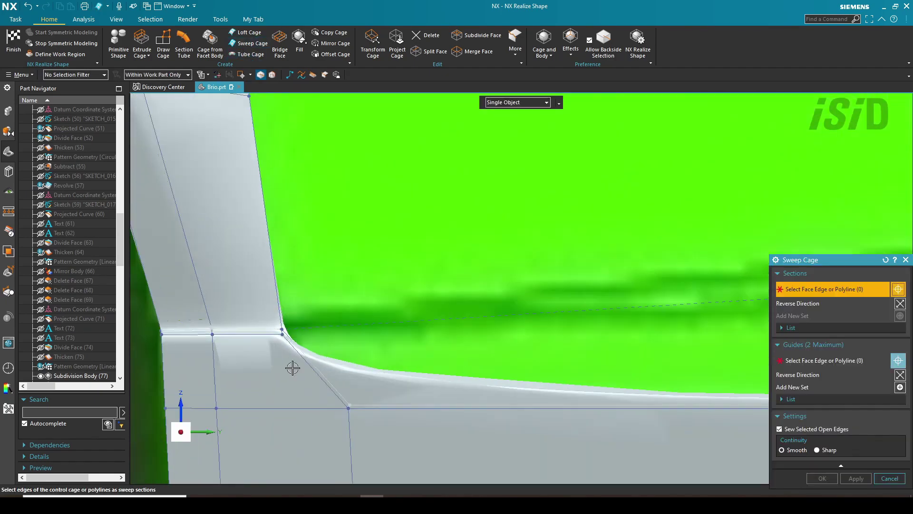
click(340, 381)
middle_click(447, 421)
click(383, 301)
scroll(291, 317, down, 9)
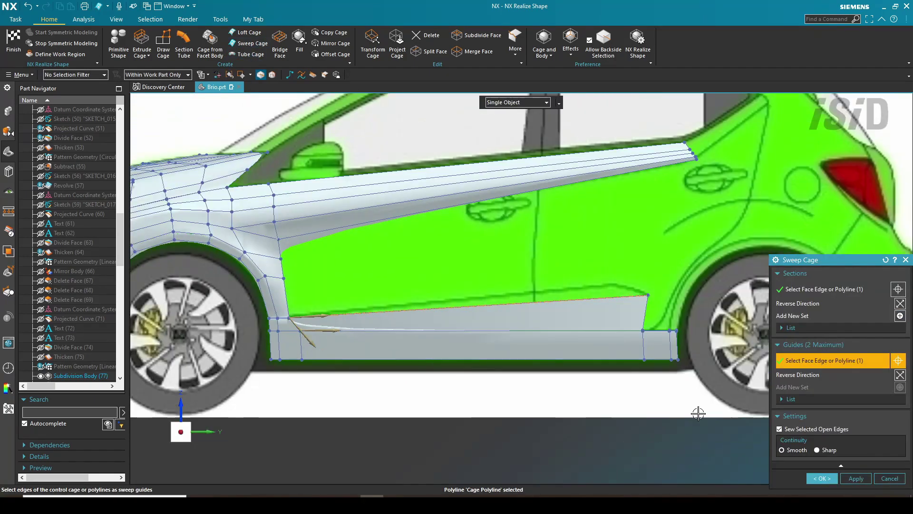
click(856, 478)
click(906, 260)
scroll(238, 387, down, 3)
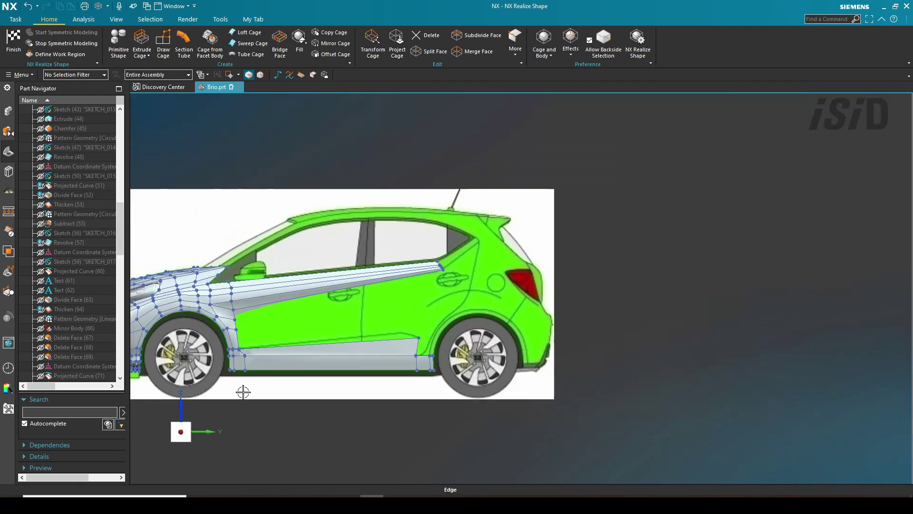
Step: Draw a two-point cage polyline from the front corner above the sill to the peak of the rear door's lower crease
scroll(239, 362, up, 8)
click(287, 77)
scroll(311, 267, up, 4)
scroll(642, 279, down, 3)
scroll(646, 276, down, 3)
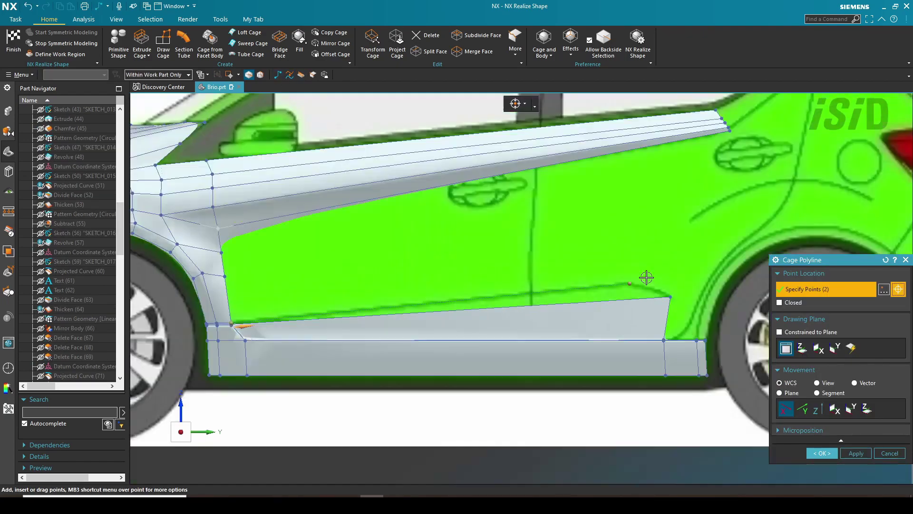
middle_click(646, 278)
scroll(665, 410, up, 3)
middle_drag(605, 319, 614, 335)
scroll(584, 267, up, 3)
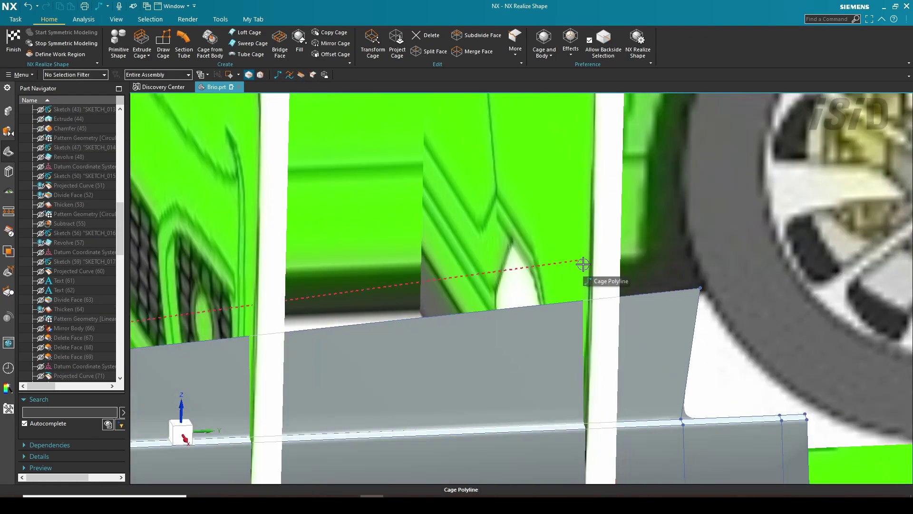
double_click(583, 264)
click(856, 453)
scroll(825, 334, down, 6)
scroll(613, 331, up, 5)
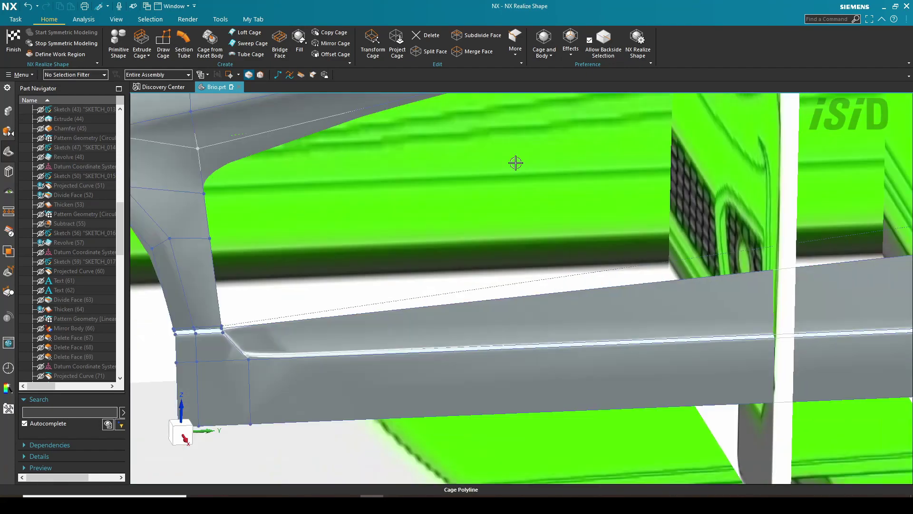
Step: Extend the lower door panel upward with Sweep Cage, guiding it along the crease polyline from the sill's front corner
click(248, 43)
scroll(202, 286, up, 3)
click(259, 373)
scroll(261, 382, down, 1)
click(849, 360)
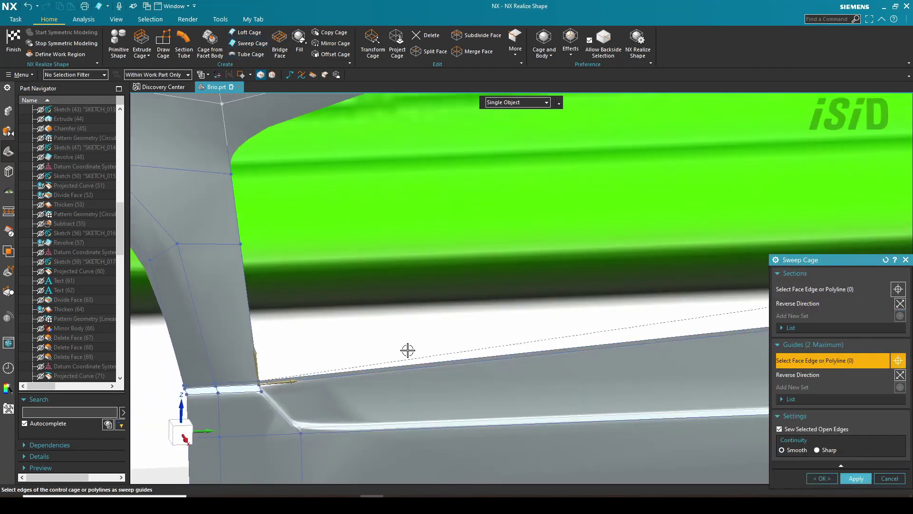
click(408, 350)
scroll(377, 328, down, 5)
middle_click(524, 269)
key(F8)
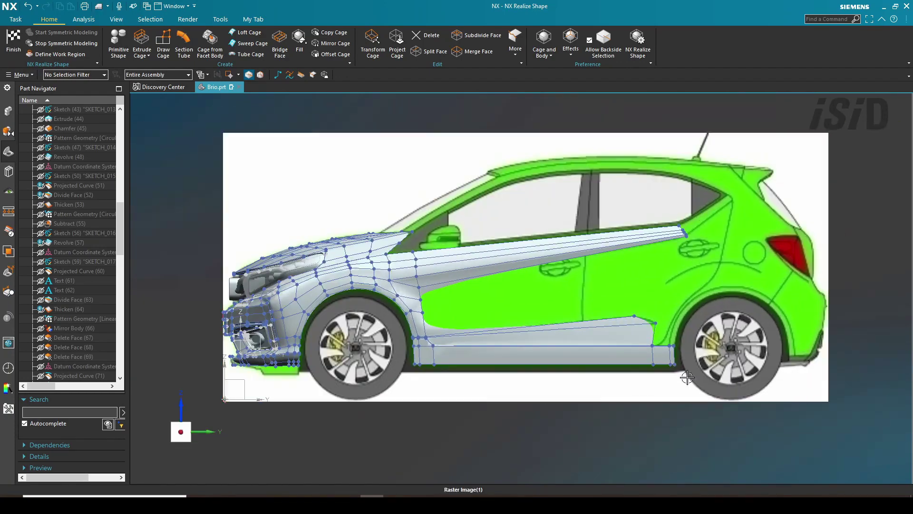
Step: Draw a cage polyline around the rear wheel arch, following its opening from the sill's rear end to the bumper side
middle_drag(611, 346, 646, 424)
click(372, 42)
key(F8)
scroll(683, 342, up, 6)
click(305, 75)
scroll(286, 266, down, 2)
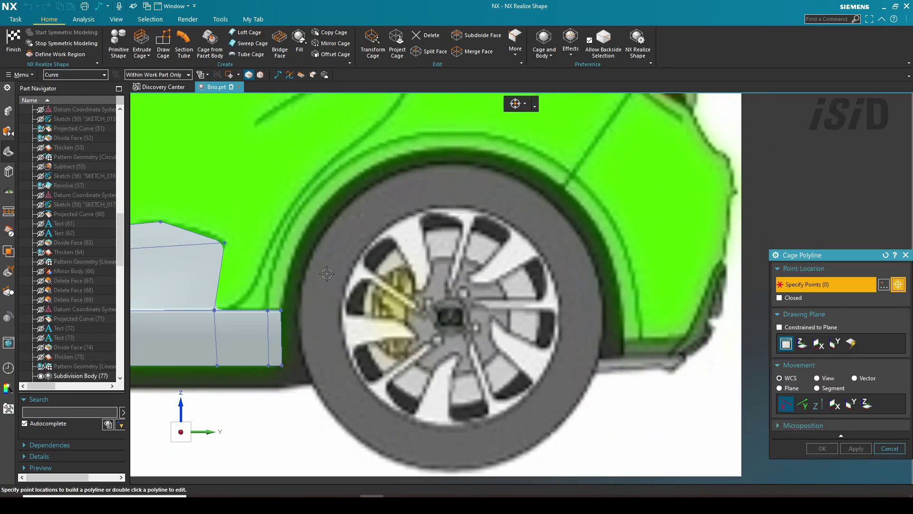
scroll(280, 290, up, 2)
click(273, 309)
scroll(273, 304, down, 1)
click(297, 226)
Step: Draw a short two-point cage polyline across the lower rear end of the wheel arch
scroll(297, 225, down, 1)
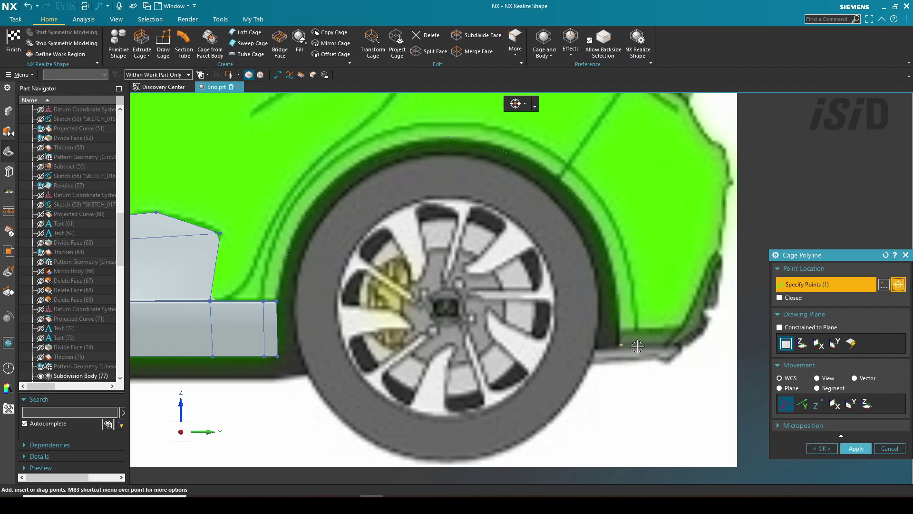
click(855, 448)
scroll(297, 298, up, 6)
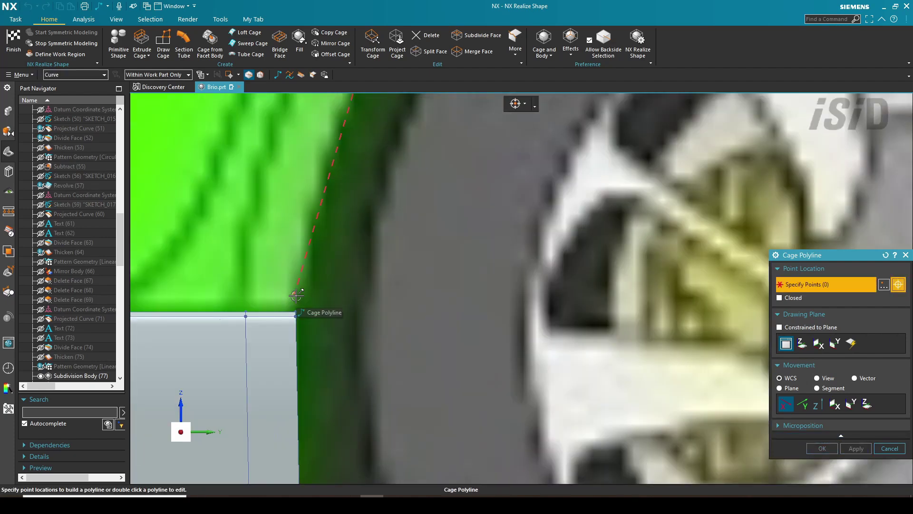
scroll(240, 294, down, 4)
click(855, 448)
Step: Move the wheel-arch polylines sideways along X with Transform Cage, aligning them with the body's outer side in the top view
click(372, 43)
scroll(292, 203, down, 3)
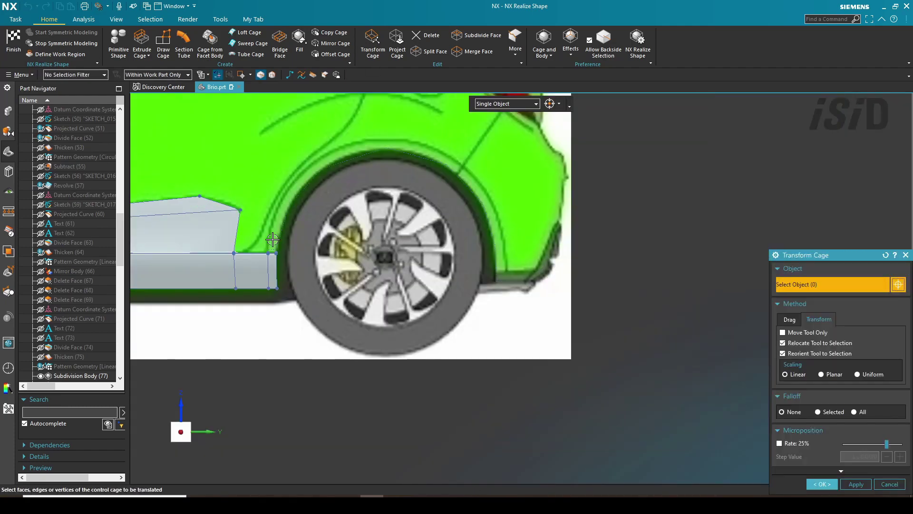
scroll(269, 241, up, 2)
click(279, 256)
click(659, 318)
scroll(519, 302, down, 4)
middle_drag(513, 291, 523, 321)
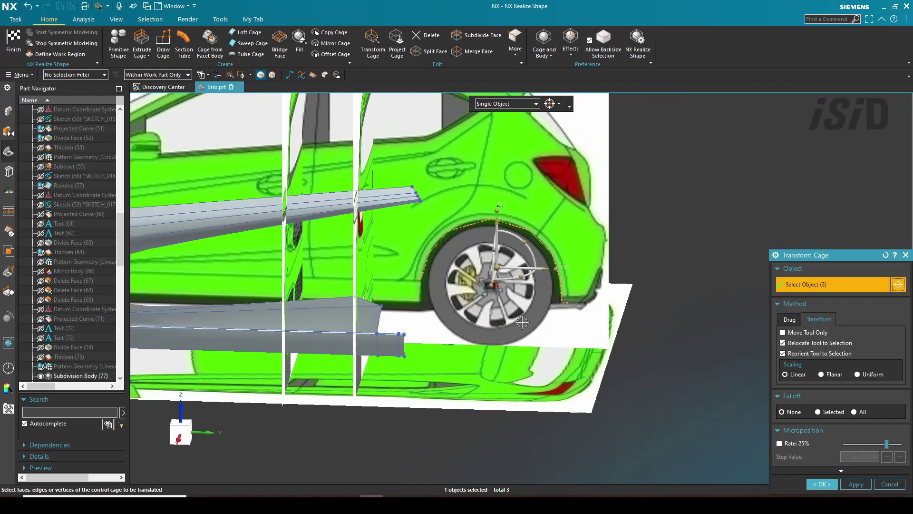
key(F8)
scroll(480, 221, up, 5)
drag(374, 214, 594, 223)
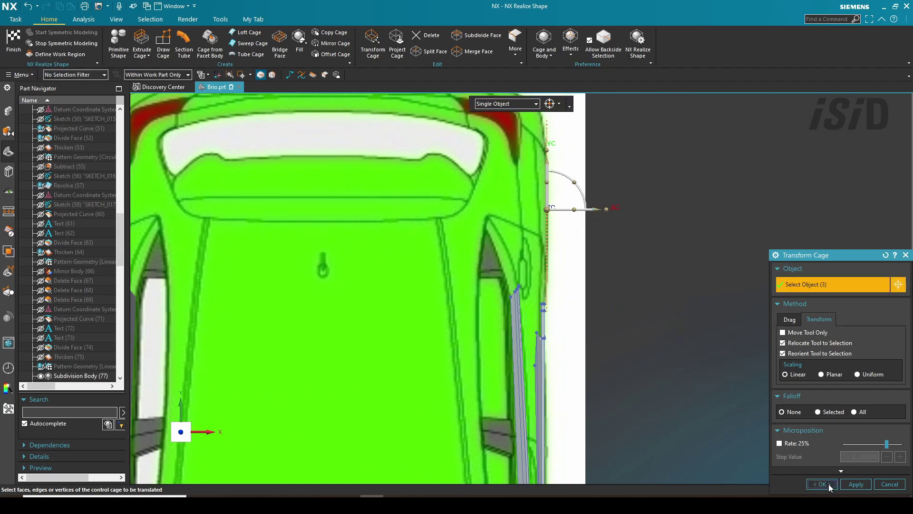
click(830, 487)
Step: Sweep the narrow rear wheel-arch lip from the sill's rear end along the arch polyline, using the short end polyline as section
scroll(518, 295, down, 5)
middle_drag(504, 285, 428, 228)
scroll(271, 340, up, 8)
scroll(264, 373, up, 3)
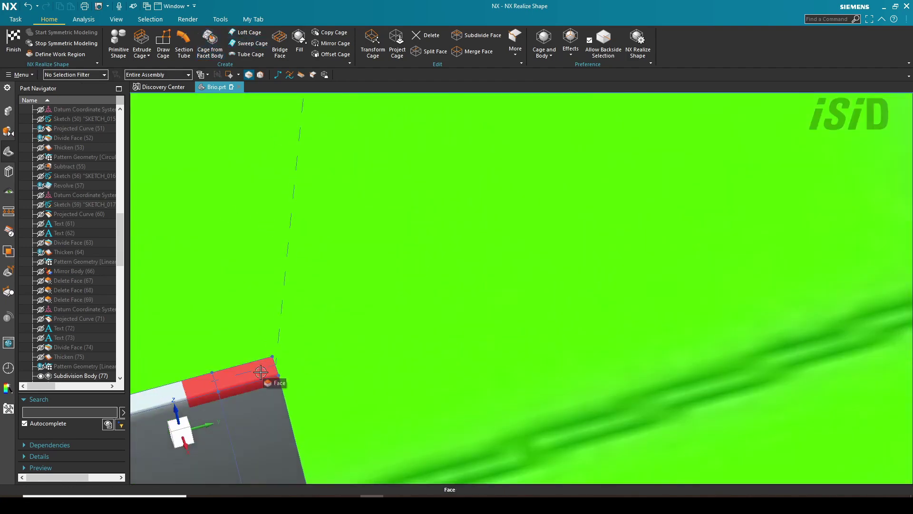
click(263, 371)
scroll(264, 368, down, 3)
click(247, 43)
scroll(305, 364, down, 8)
middle_click(334, 366)
click(589, 331)
scroll(598, 333, down, 3)
middle_click(598, 332)
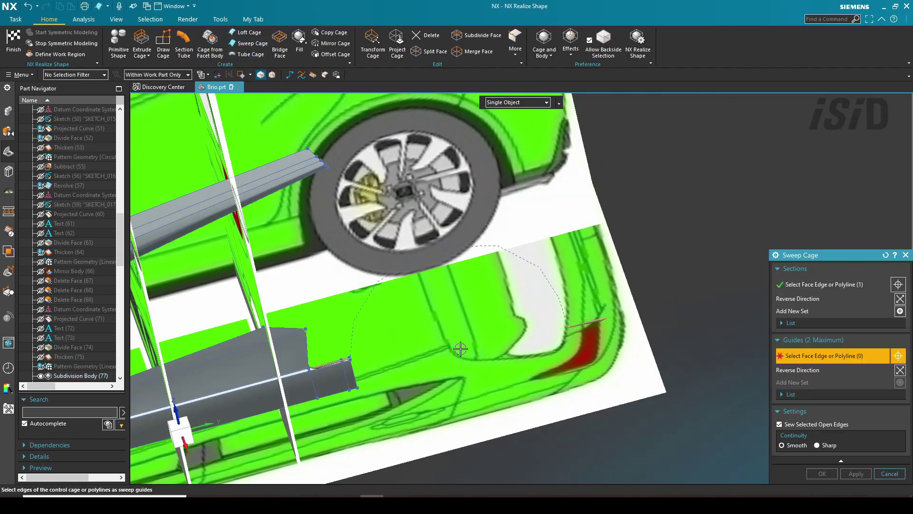
click(822, 473)
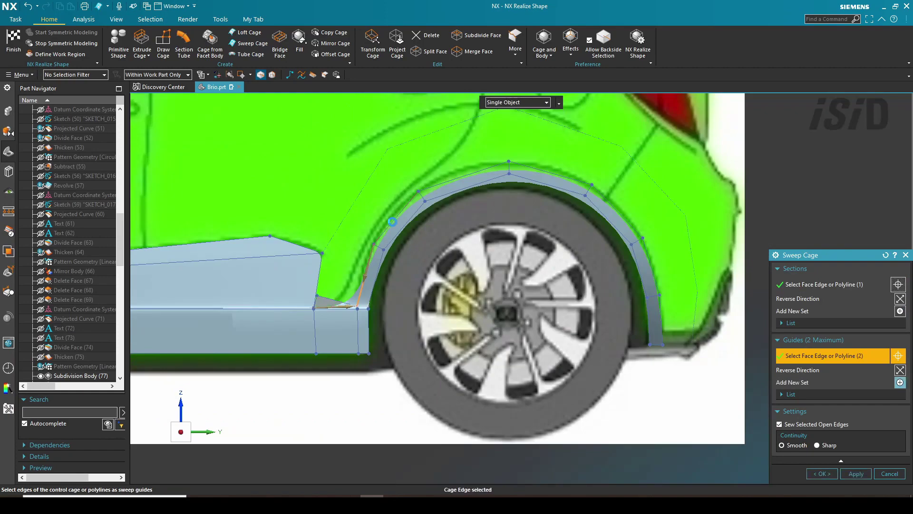
Step: Sweep the wide band between the arch lip and the outer polyline, and extend the panel from the door crease up over the wheel
scroll(393, 222, down, 2)
click(437, 193)
click(495, 190)
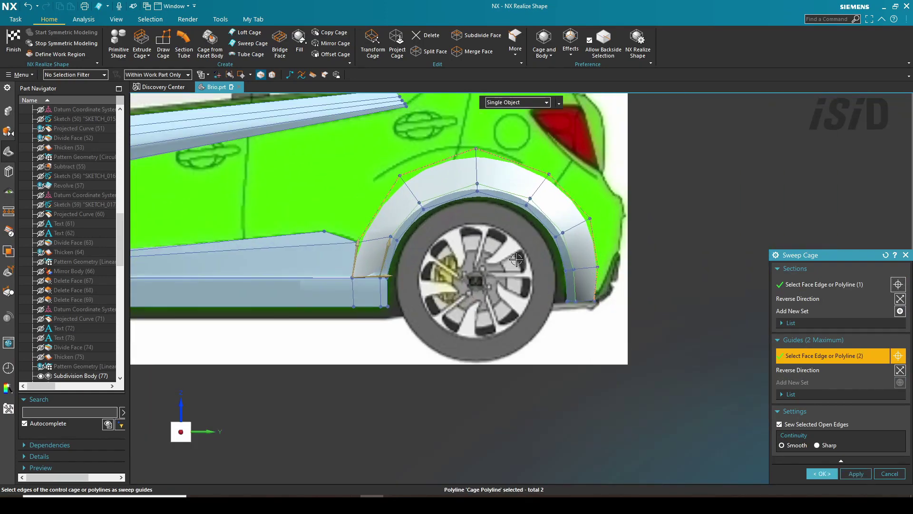
click(821, 473)
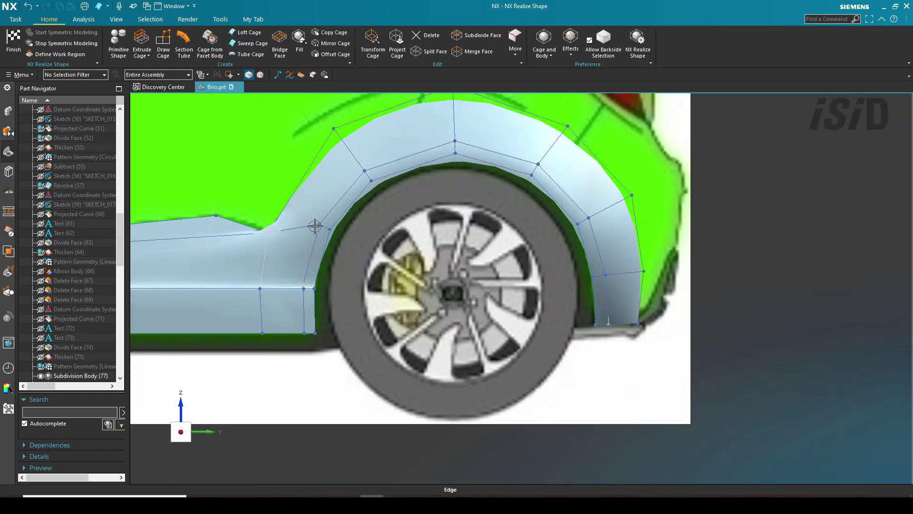
scroll(315, 226, down, 3)
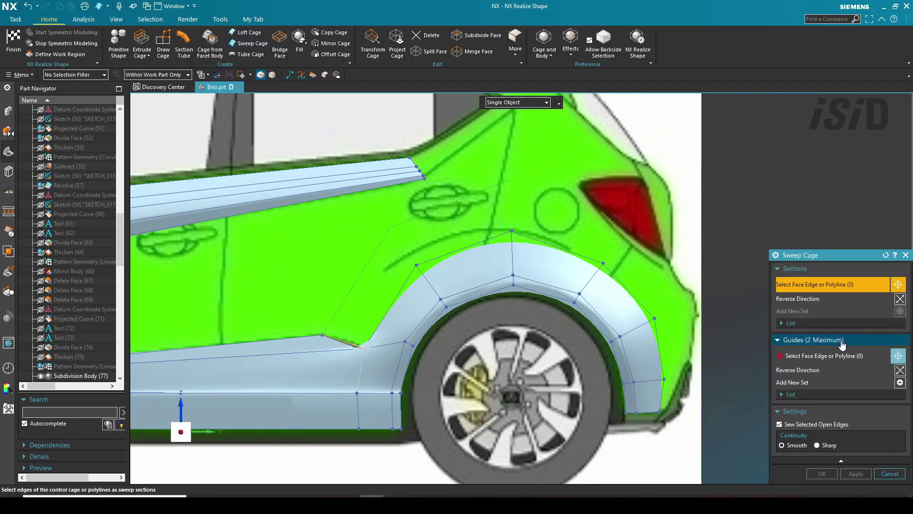
click(422, 248)
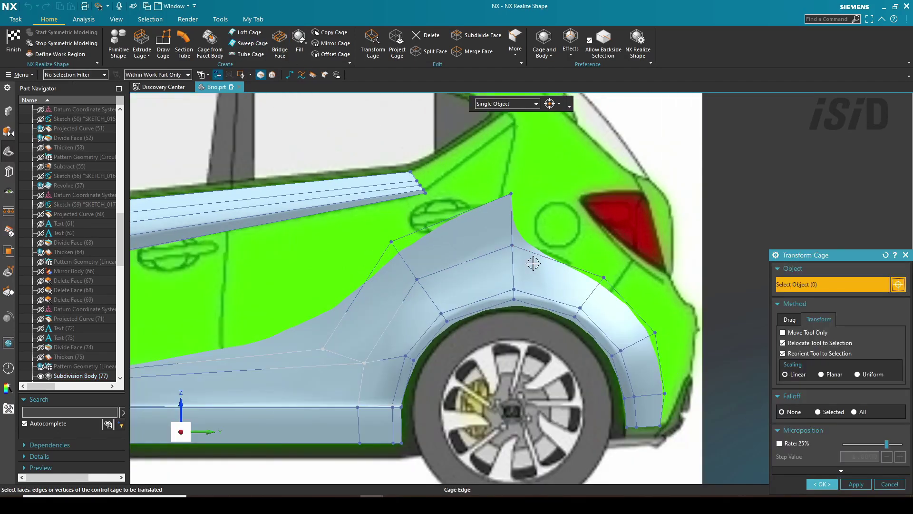
Step: Sweep the panel's upright edge above the wheel toward the tail lamp, and split the two arch faces behind the wheel with number 1
click(253, 43)
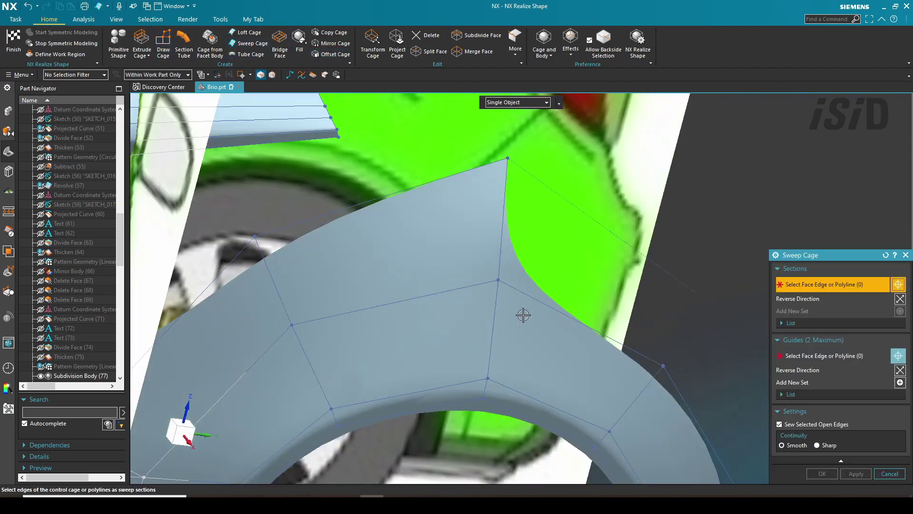
click(810, 357)
click(508, 168)
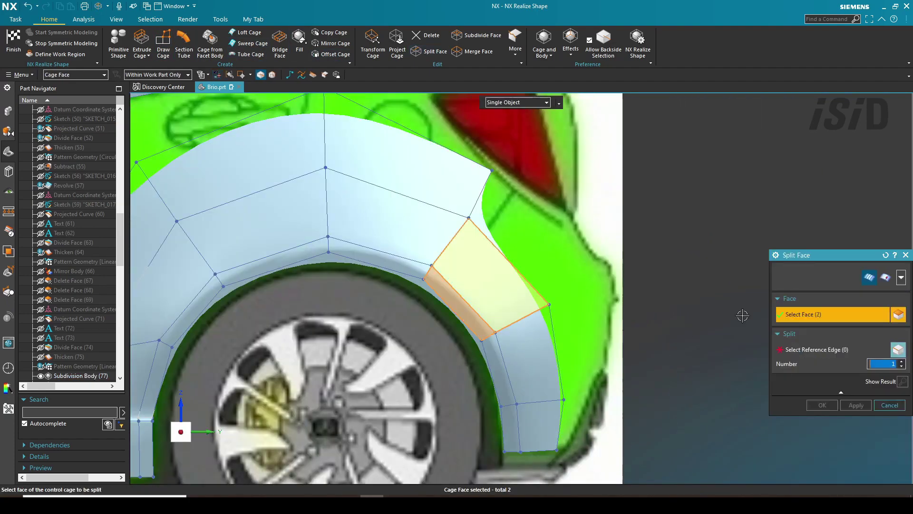
click(509, 288)
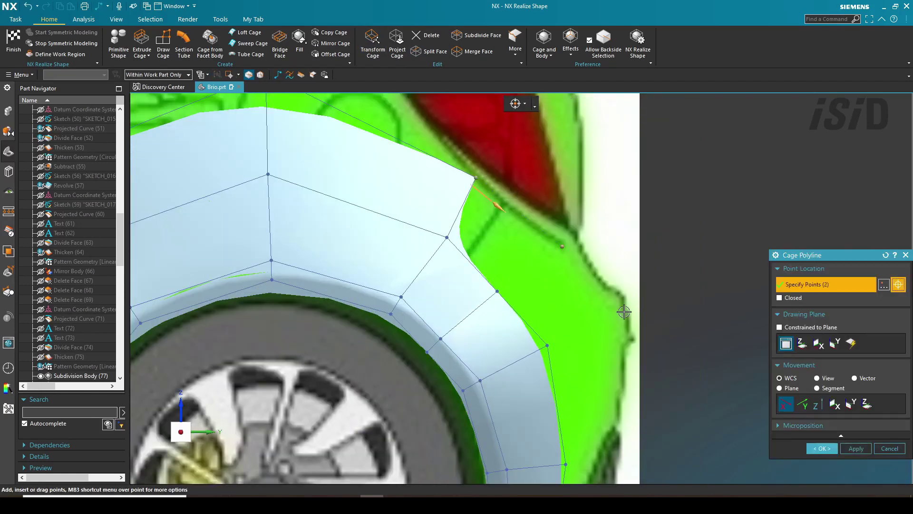
Step: Draw a two-point cage polyline from the panel's rear corner along the tail lamp's lower edge and sweep the panel edge along it
key(ctrl+alt+t)
scroll(577, 300, up, 9)
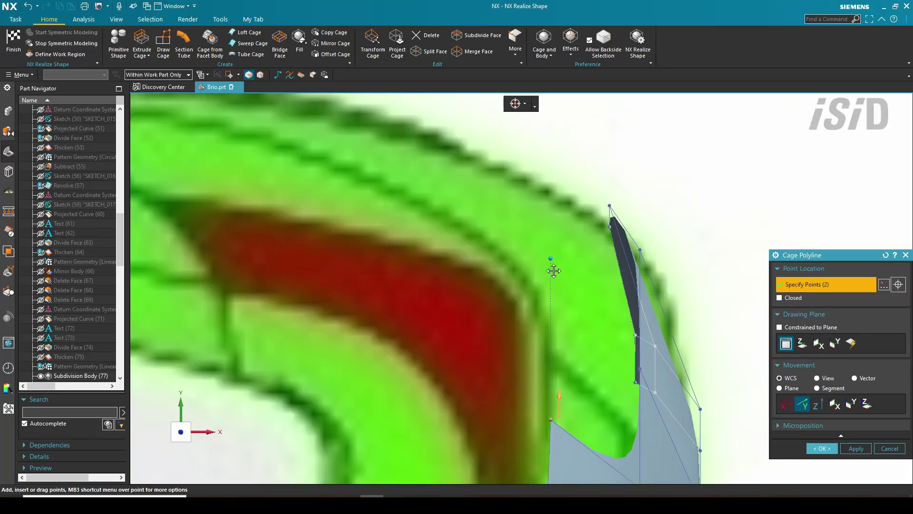
scroll(553, 270, down, 3)
scroll(558, 293, up, 5)
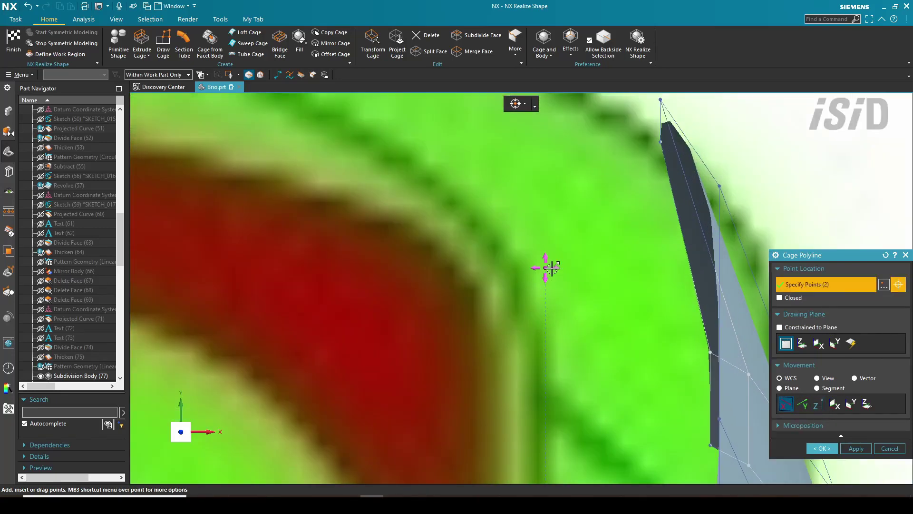
scroll(627, 287, down, 7)
right_click(745, 210)
mouse_move(783, 402)
click(709, 456)
scroll(407, 357, up, 6)
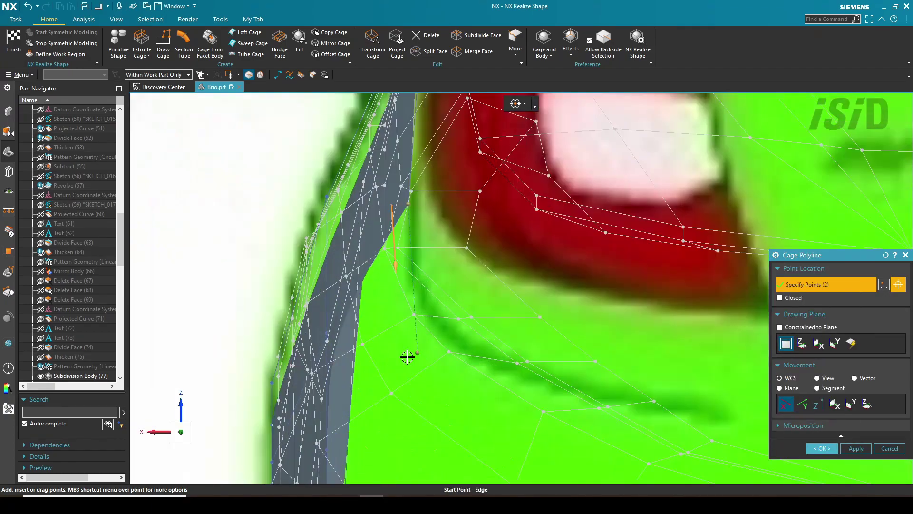
scroll(525, 348, down, 4)
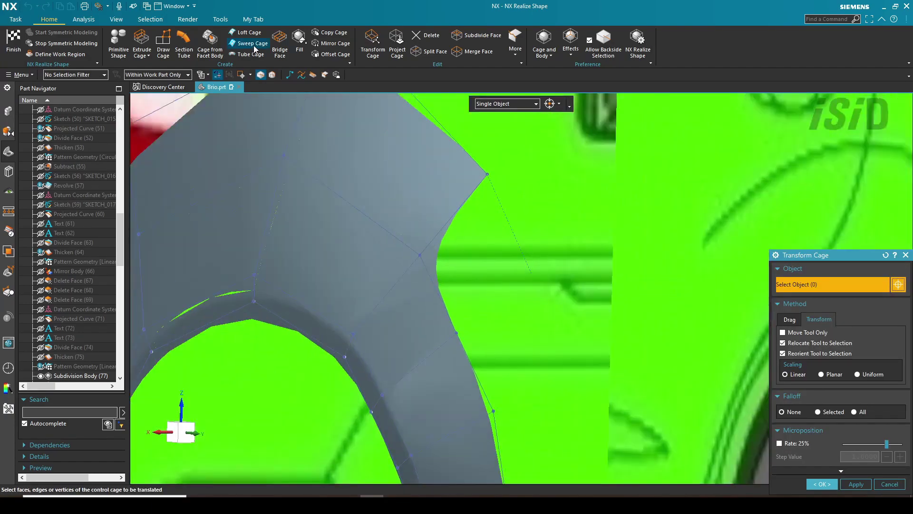
click(253, 44)
click(509, 200)
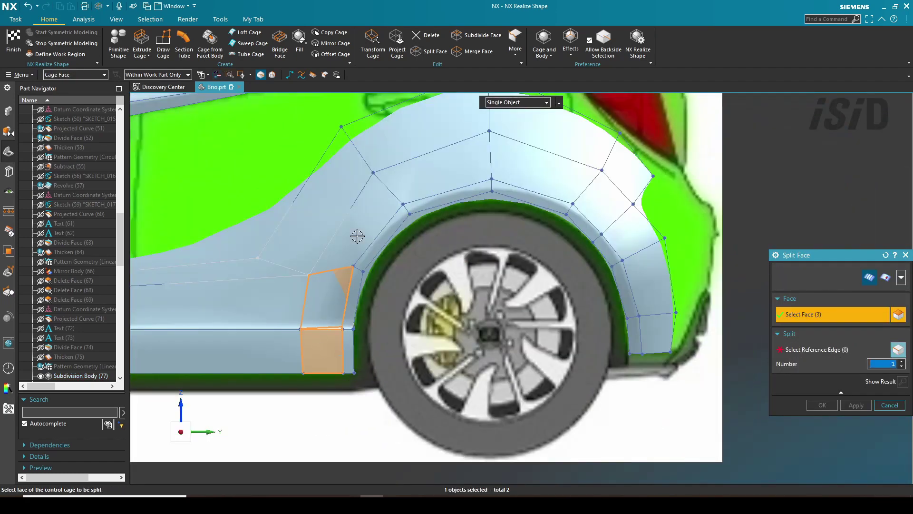
Step: Split the band of faces around the rear wheel arch lengthwise with number 1, from the sill to the bumper end
click(645, 282)
click(655, 333)
middle_click(656, 332)
click(651, 246)
click(825, 404)
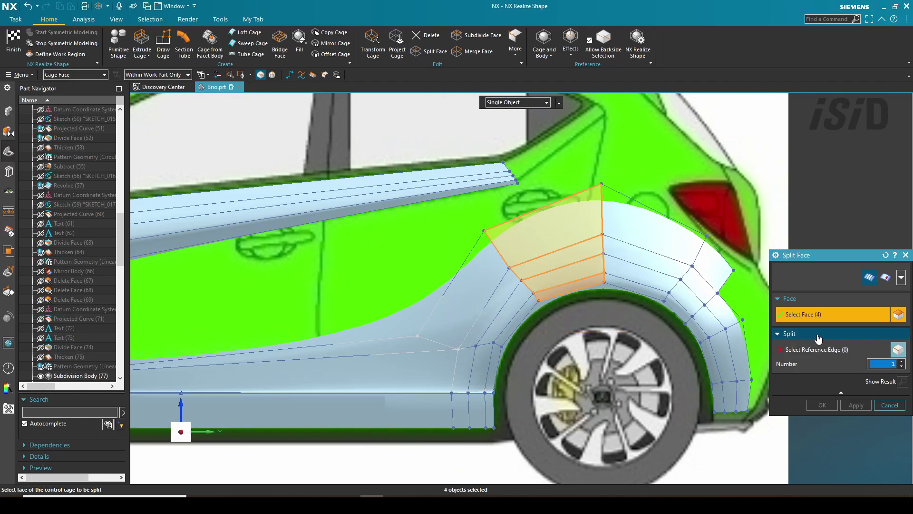
Step: Split the four selected cage faces over the front half of the rear wheel arch once, using their upper edge as reference
click(828, 350)
click(568, 197)
click(856, 405)
scroll(409, 324, down, 1)
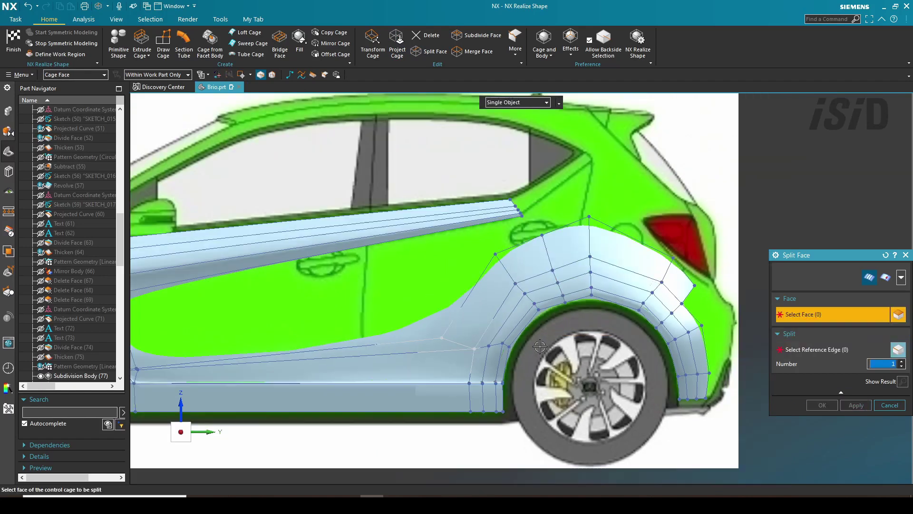
Step: Split the cage faces just ahead of the rear wheel arch once across the flare, using a crosswise edge as reference
scroll(468, 329, up, 2)
click(454, 278)
click(828, 349)
click(515, 319)
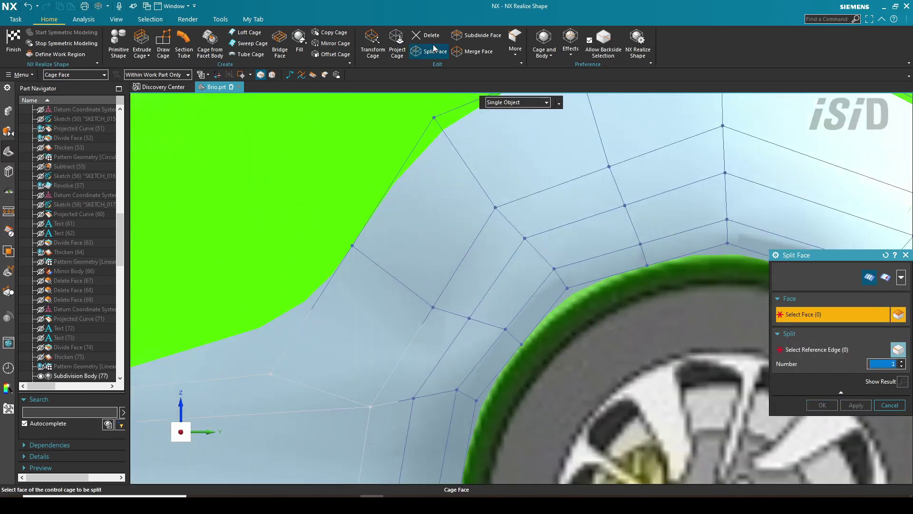
Step: Shift the inner rim edges at the rear wheel arch's new cage divisions to follow the arch outline in the reference image
drag(496, 313, 488, 313)
drag(443, 262, 443, 253)
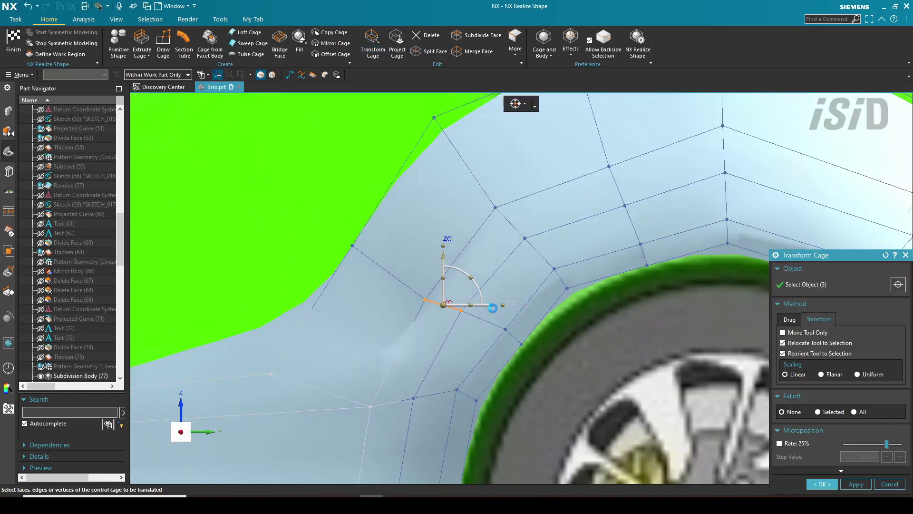
scroll(633, 285, up, 2)
drag(518, 265, 589, 353)
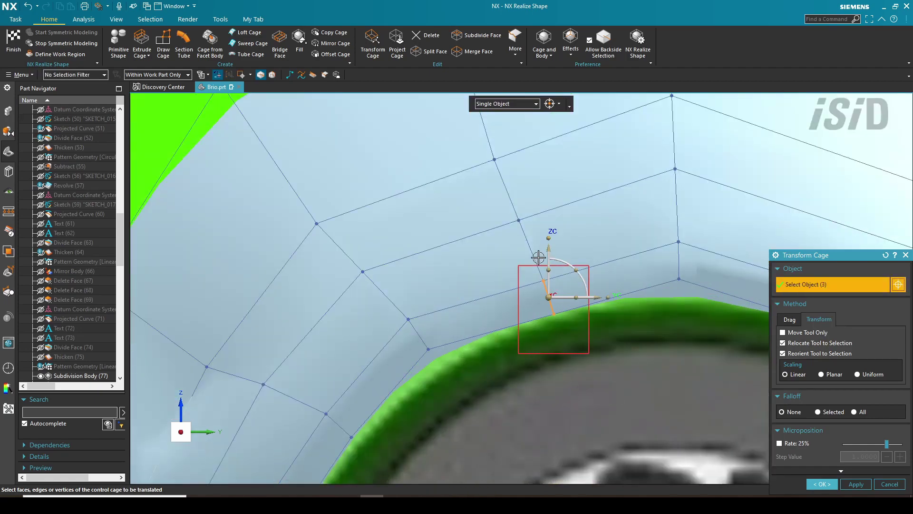
drag(548, 254, 547, 243)
scroll(494, 305, down, 2)
drag(455, 242, 509, 309)
drag(493, 230, 493, 227)
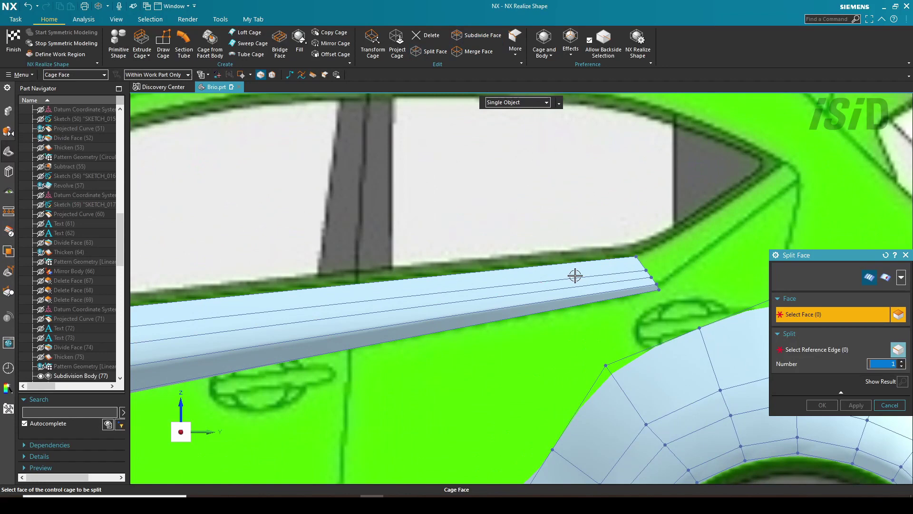
Step: Split the faces of the shoulder strip below the windows lengthwise once, adding a cross division near its rear end
click(575, 275)
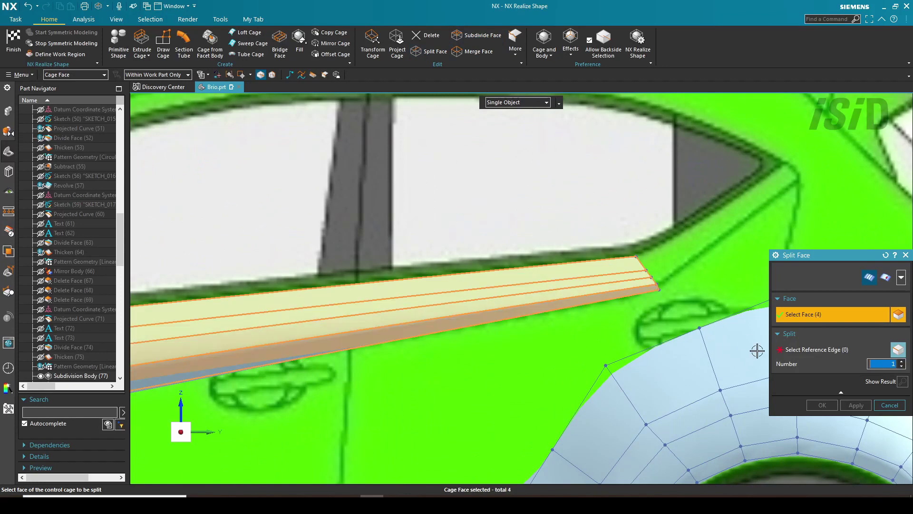
click(589, 300)
scroll(556, 356, down, 3)
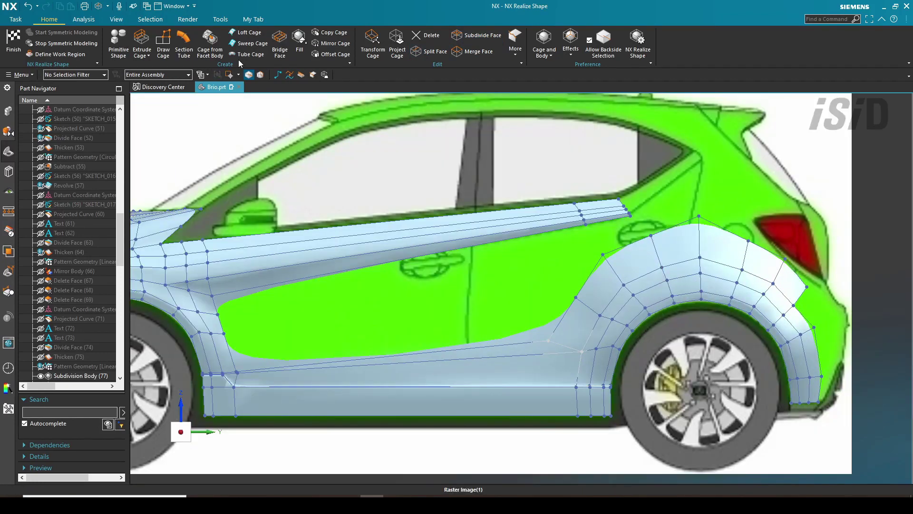
Step: Sweep the door side panel between the front fender's rear edges and the rear arch flare's edges, guided by the sill's upper edge
click(248, 44)
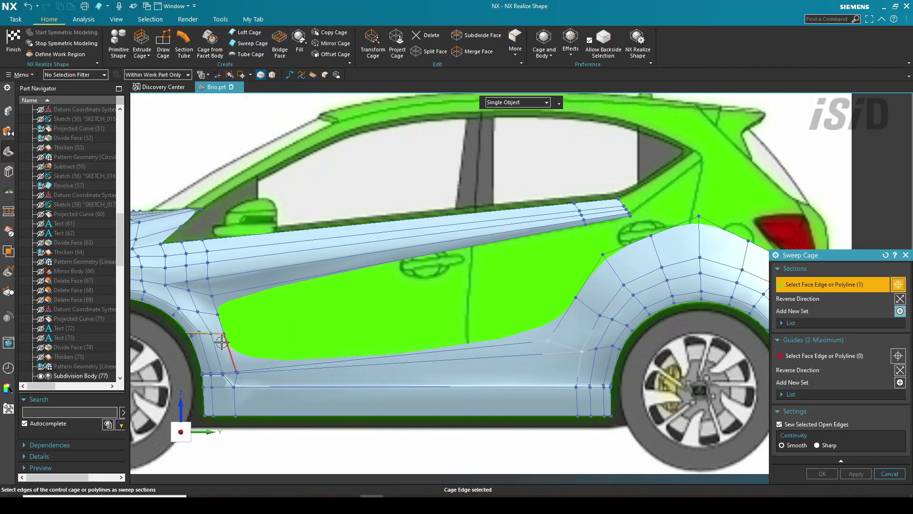
scroll(221, 343, up, 6)
click(256, 373)
click(220, 276)
scroll(252, 283, down, 6)
middle_click(353, 287)
scroll(362, 294, up, 1)
click(652, 272)
click(676, 243)
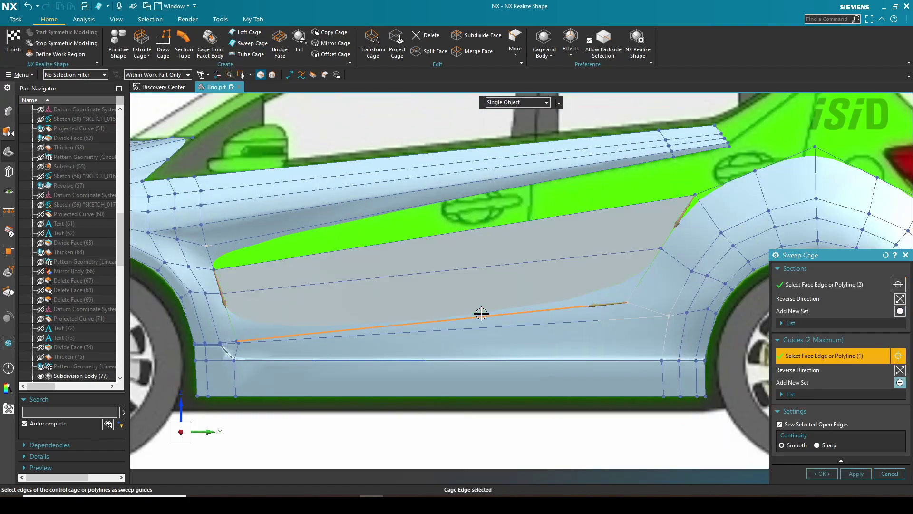
Step: Close the remaining gap between the door panel and the shoulder strip with another Sweep Cage
middle_click(687, 268)
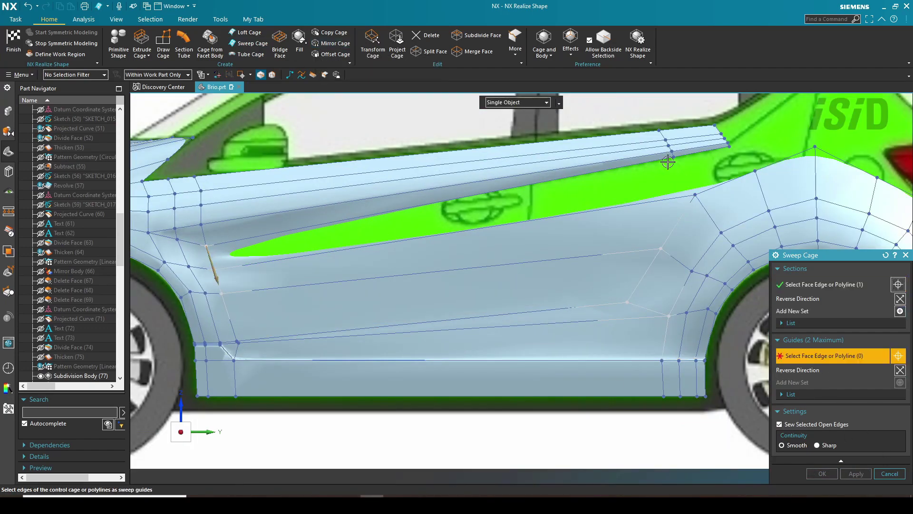
click(831, 477)
scroll(581, 263, down, 3)
middle_drag(581, 263, 597, 305)
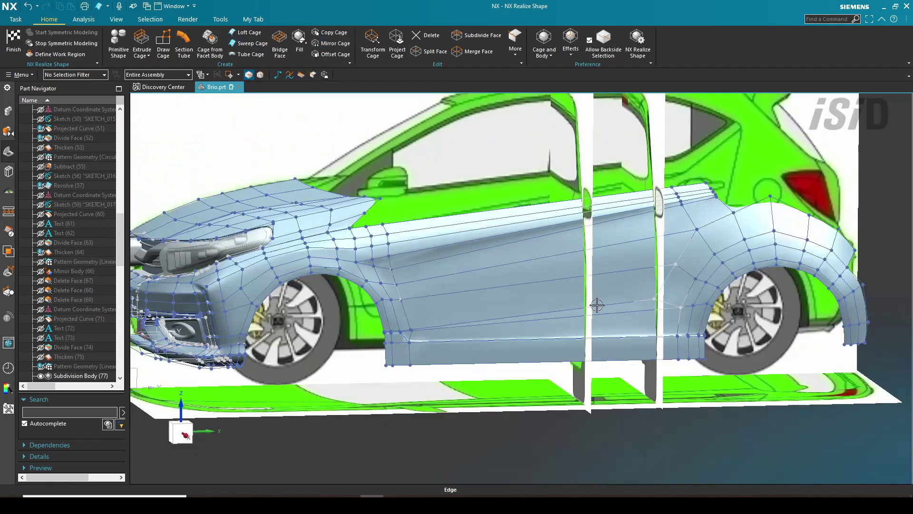
Step: Finish the Realize Shape session and reopen the Subdivision Body for cage editing
key(ctrl+q)
scroll(660, 458, up, 2)
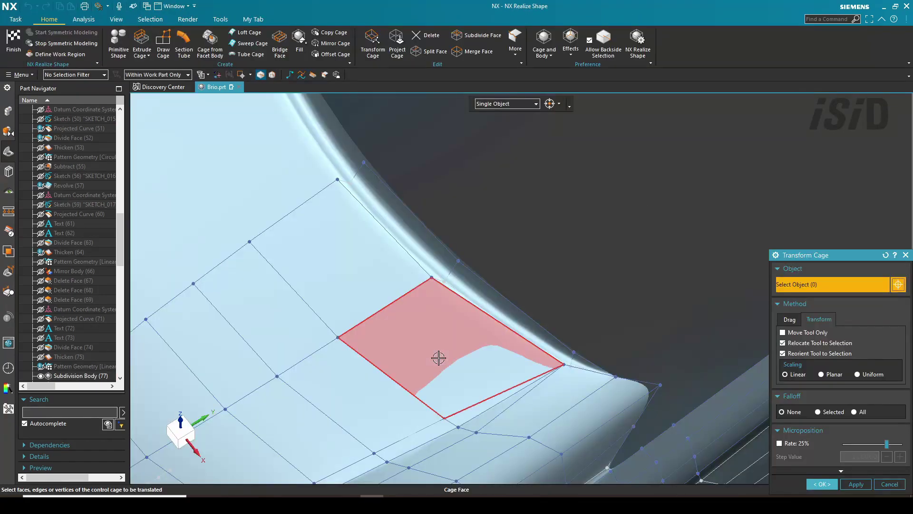
middle_drag(438, 356, 434, 328)
key(Escape)
key(ctrl+q)
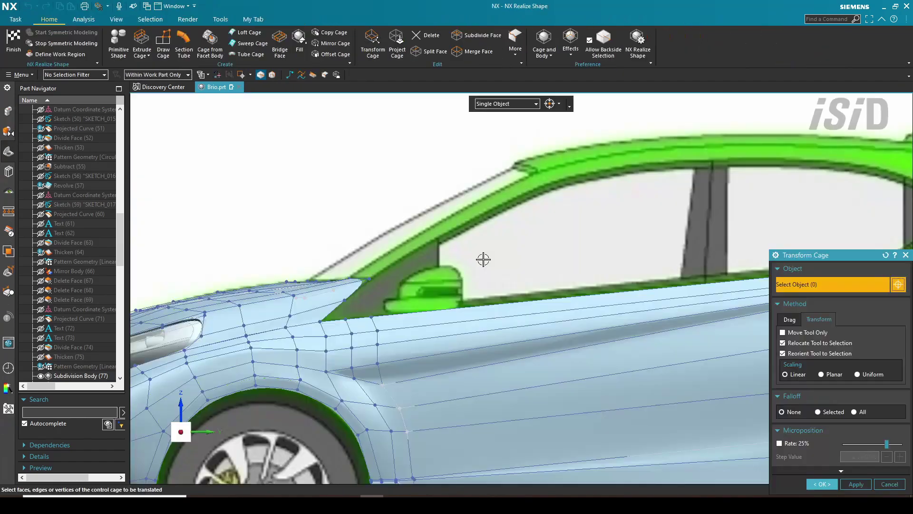
Step: Draw a three-point cage polyline from the hood's rear corner up the A-pillar's inner edge, matching the side and front images
scroll(483, 259, up, 4)
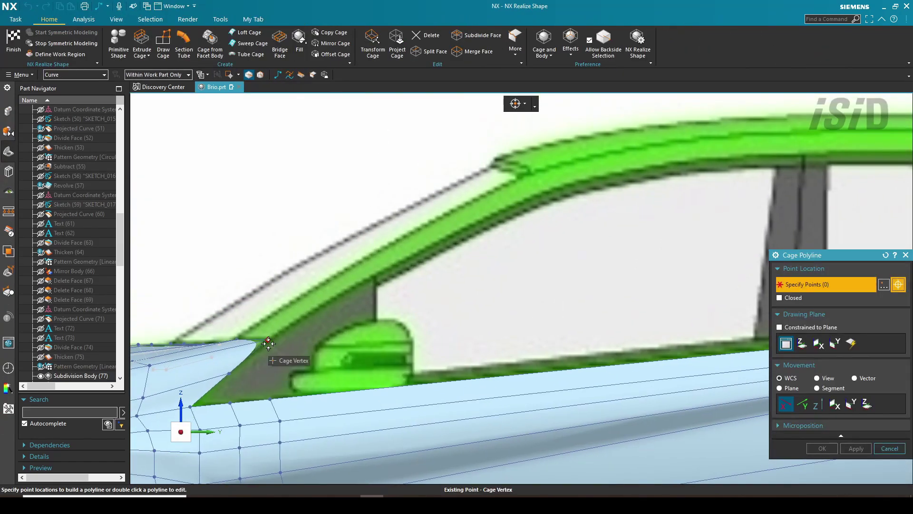
scroll(241, 344, up, 3)
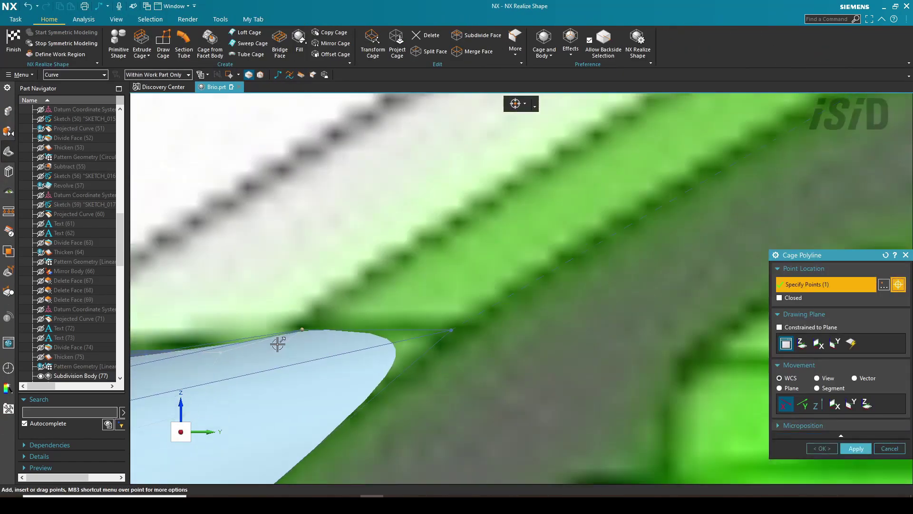
click(422, 263)
middle_drag(382, 291, 486, 204)
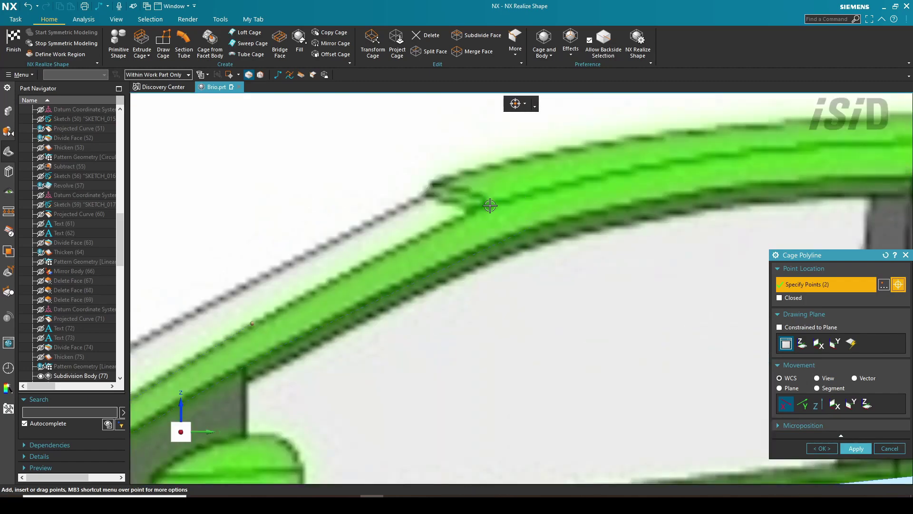
scroll(489, 206, down, 6)
scroll(547, 252, up, 6)
click(519, 233)
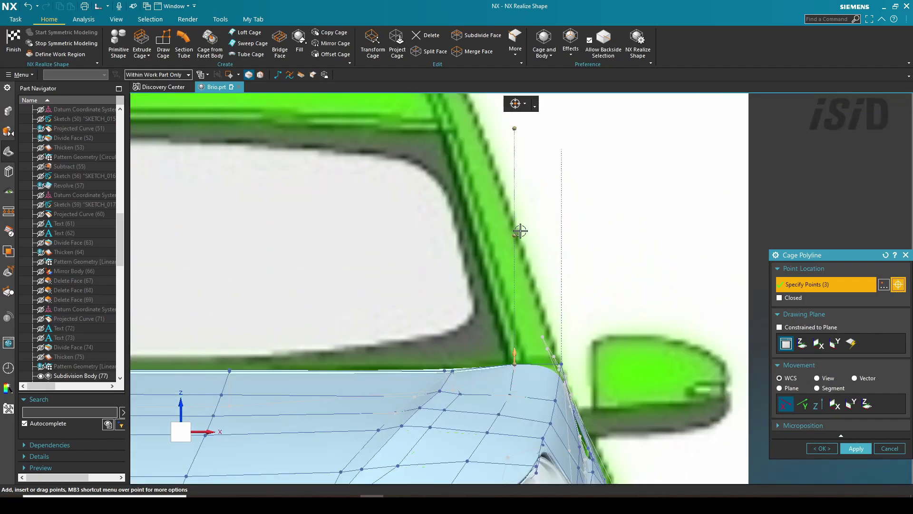
scroll(480, 231, down, 2)
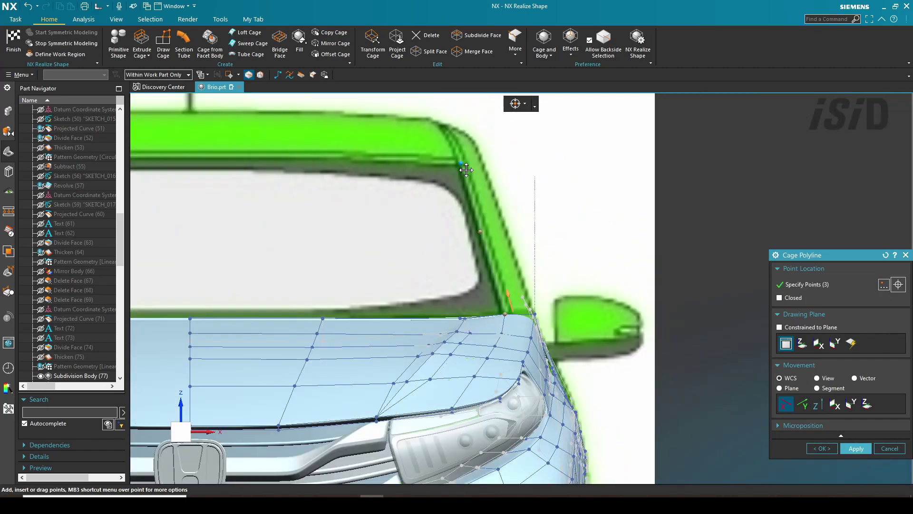
middle_click(466, 170)
Step: Fit a three-point cage polyline to the A-pillar's outer edge in the front image
scroll(528, 210, up, 2)
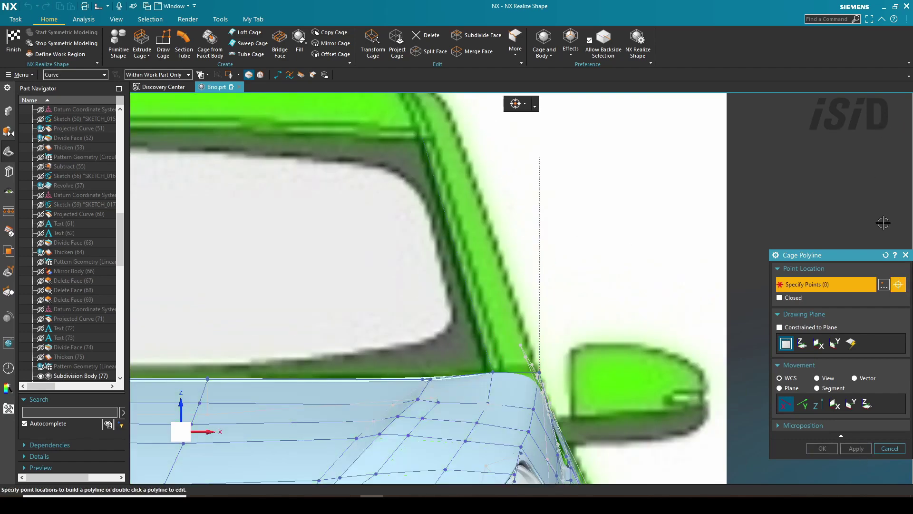
double_click(540, 210)
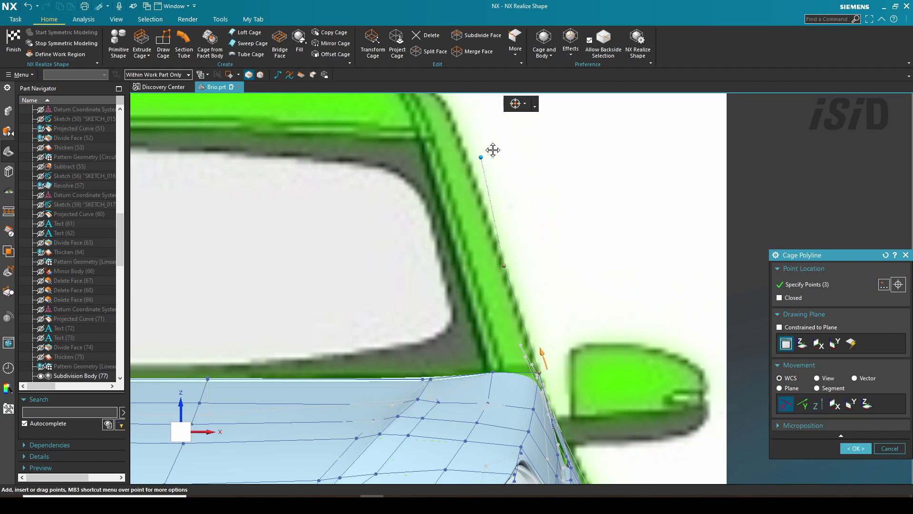
middle_click(752, 391)
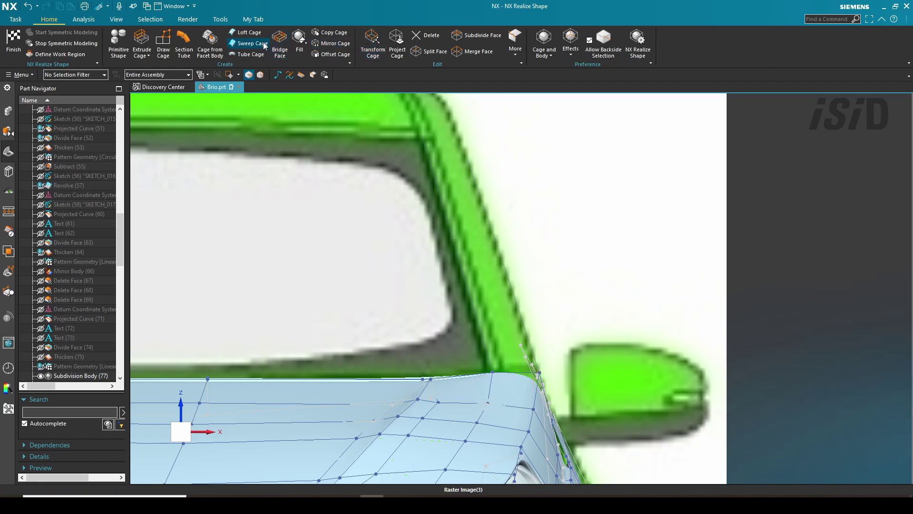
Step: Create the A-pillar surface with Sweep Cage, using the hood's rear corner edge and the pillar polylines
click(265, 46)
click(825, 357)
click(509, 301)
scroll(723, 255, down, 3)
scroll(594, 285, up, 4)
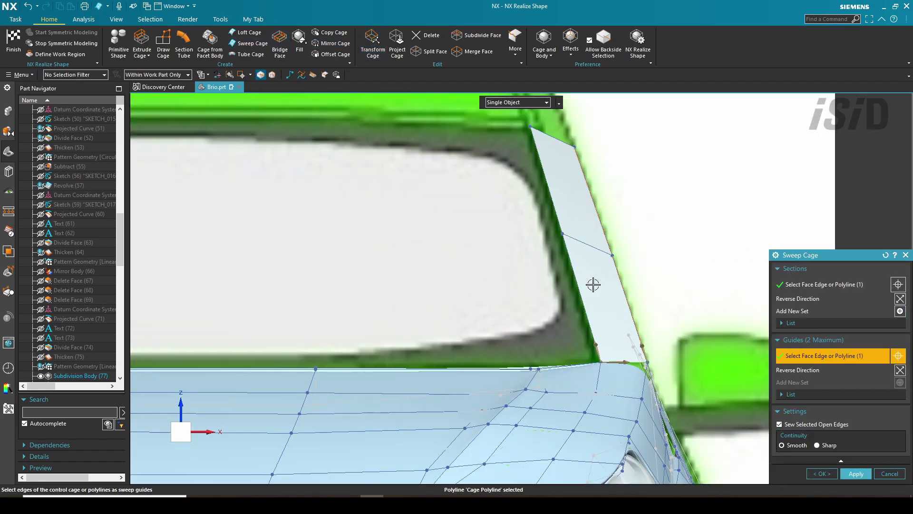
scroll(645, 234, down, 5)
middle_drag(593, 309, 681, 195)
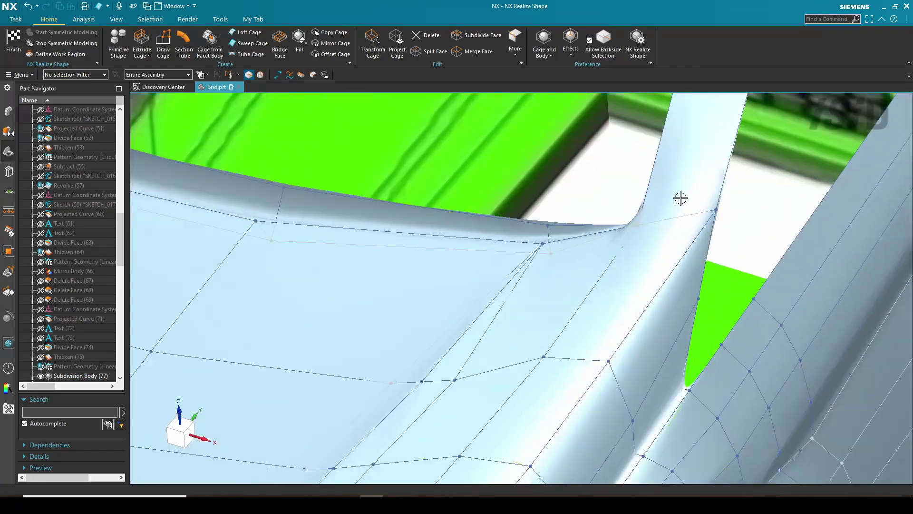
Step: Draw a cage polyline from the hood's rear centre vertex up the windshield's centreline profile in the side image
scroll(610, 234, up, 5)
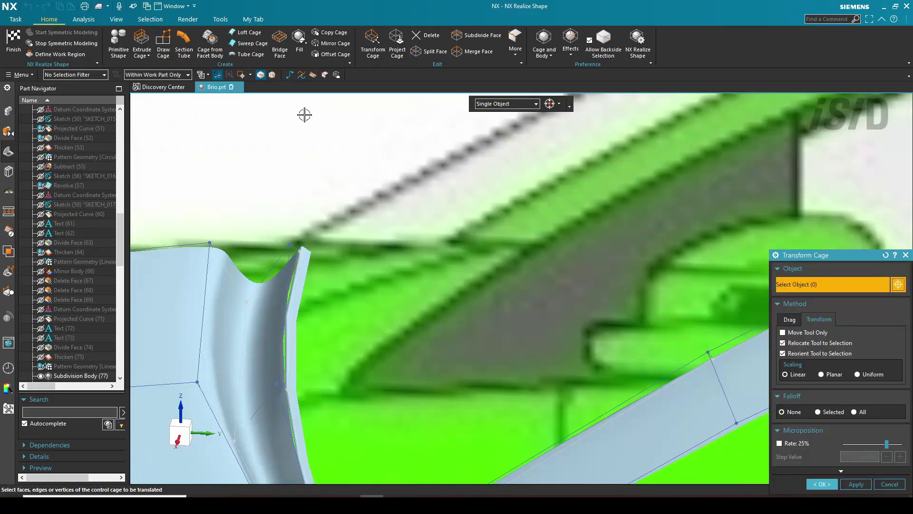
middle_click(307, 216)
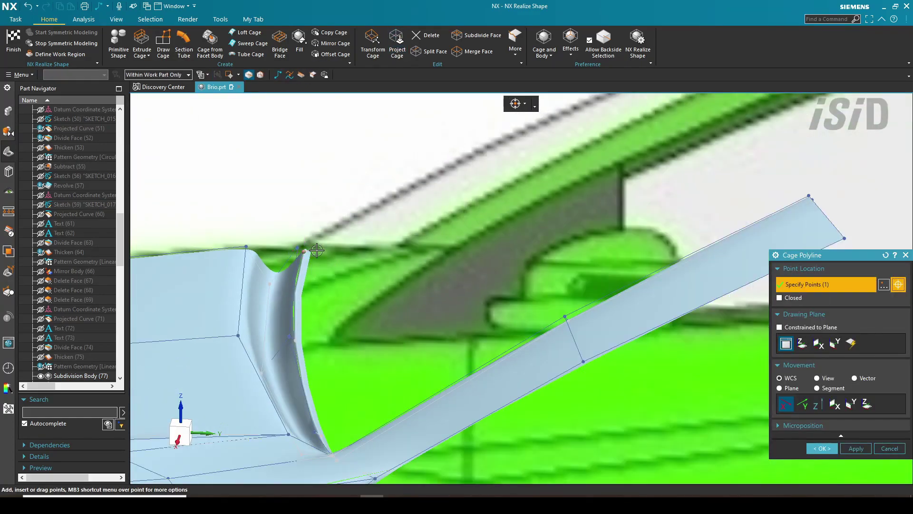
scroll(454, 182, up, 3)
scroll(488, 164, down, 3)
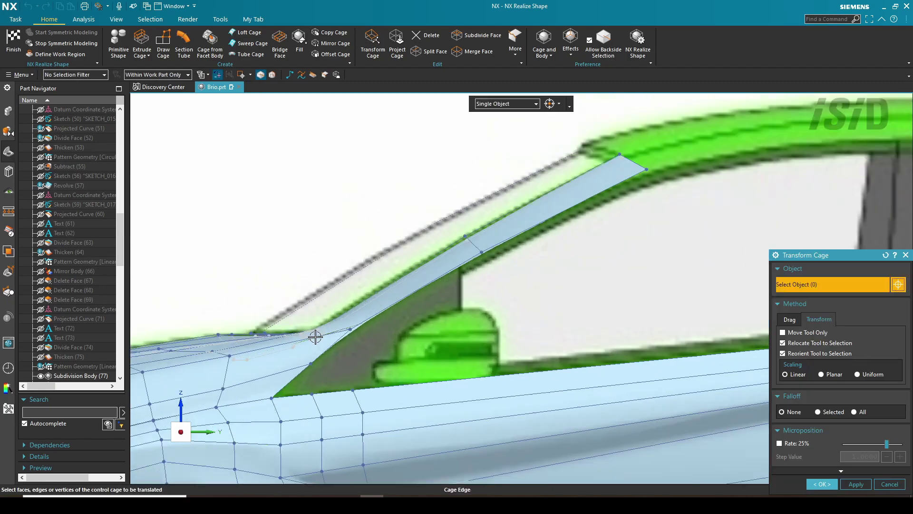
middle_drag(316, 330, 294, 328)
scroll(468, 285, down, 2)
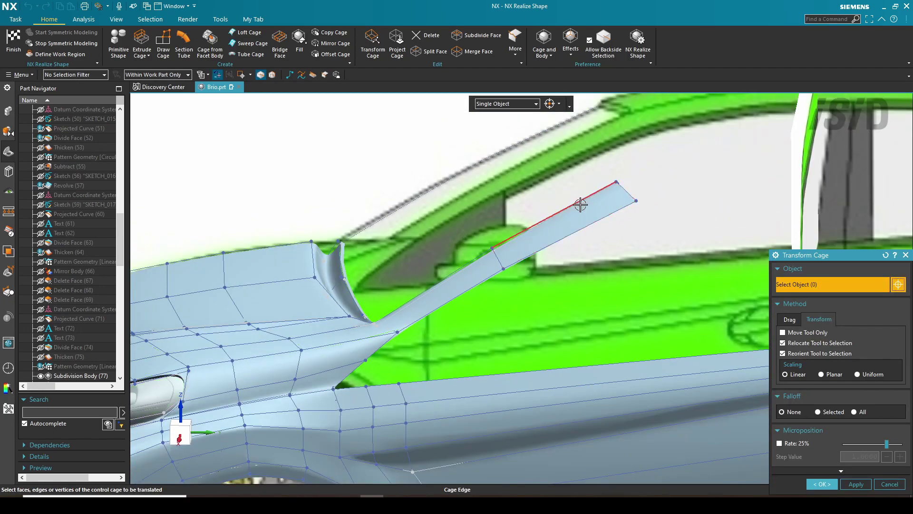
Step: Draw a four-point cage polyline along the windshield's upper edge from the centreline polyline's end to the top of the A-pillar
key(ctrl+alt+f)
scroll(575, 196, up, 3)
key(p)
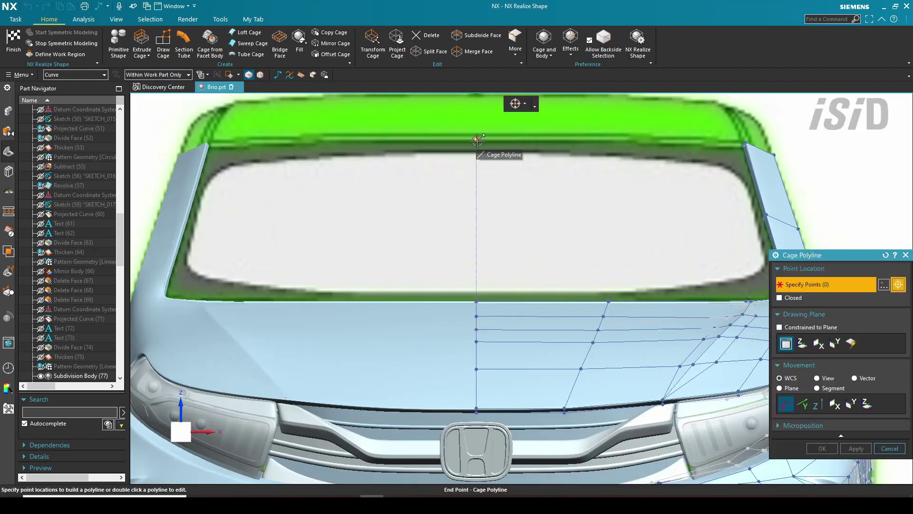
click(700, 146)
click(746, 145)
scroll(747, 147, up, 2)
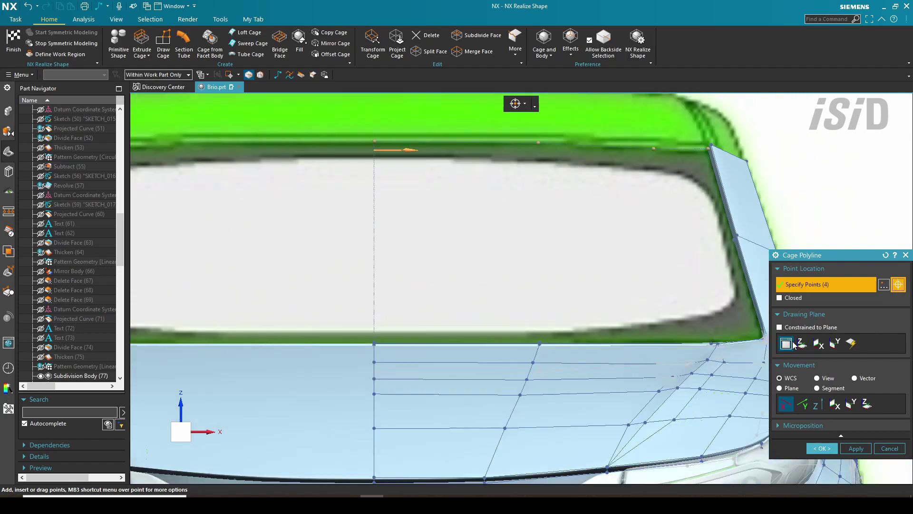
middle_click(737, 283)
scroll(544, 363, down, 4)
middle_drag(544, 363, 310, 395)
scroll(387, 404, up, 6)
click(249, 44)
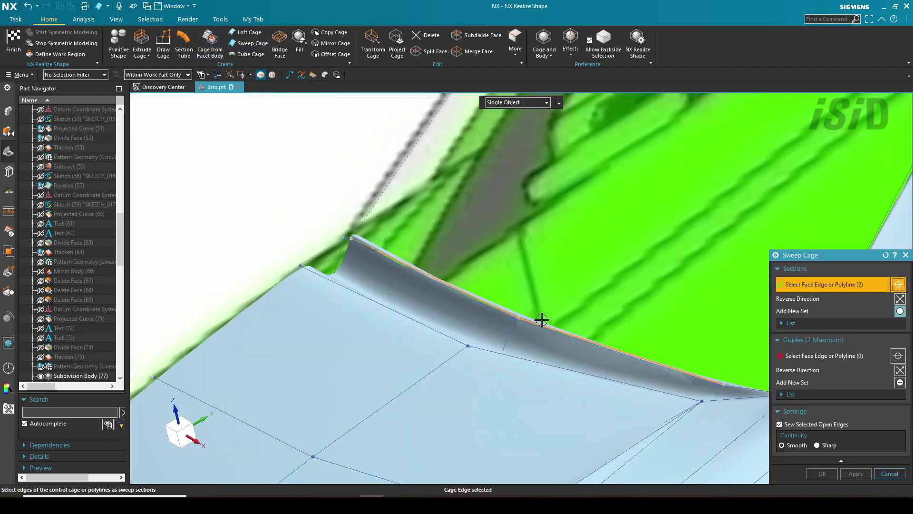
scroll(542, 320, down, 5)
scroll(572, 336, up, 8)
click(566, 338)
scroll(629, 348, down, 7)
middle_click(630, 349)
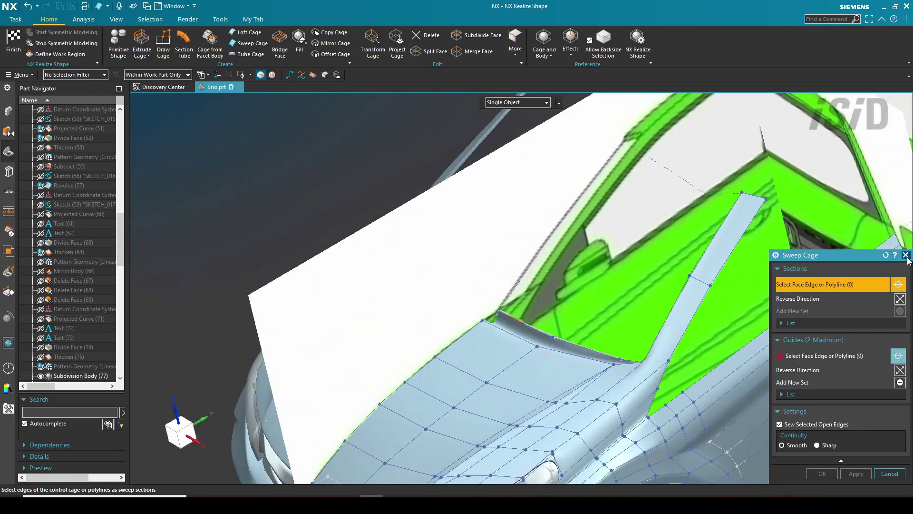
click(906, 255)
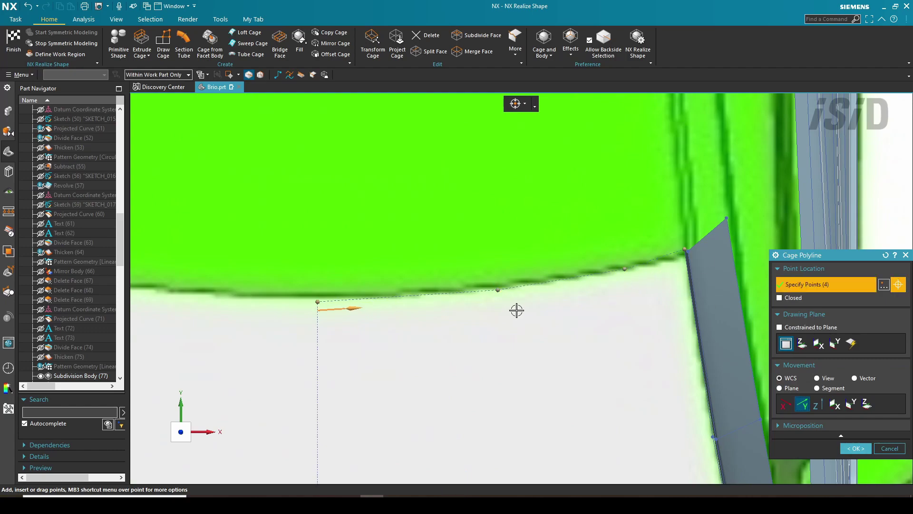
Step: Reshape the windshield's upper polyline along Y to follow the roof's curved front edge in the top image
click(857, 450)
scroll(469, 230, down, 4)
middle_drag(395, 301, 355, 272)
scroll(466, 458, up, 6)
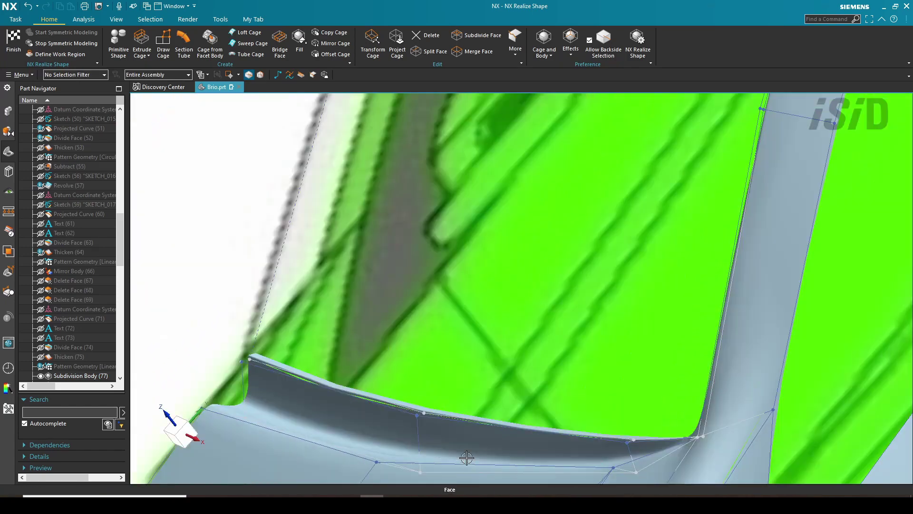
Step: Set up a windshield Sweep Cage with the upper polyline as a section and the A-pillar's inner edge as a guide
click(375, 398)
click(653, 436)
scroll(642, 436, up, 3)
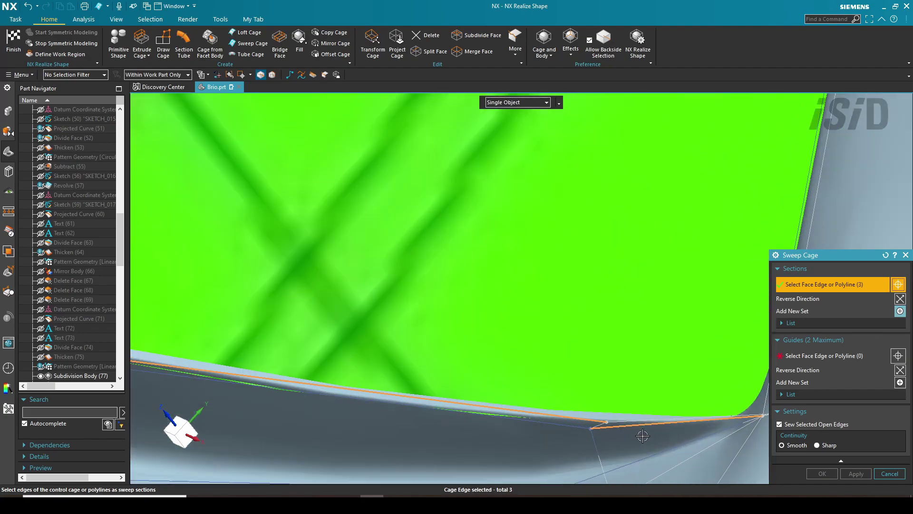
shift+click(595, 420)
scroll(611, 299, down, 8)
scroll(611, 302, up, 3)
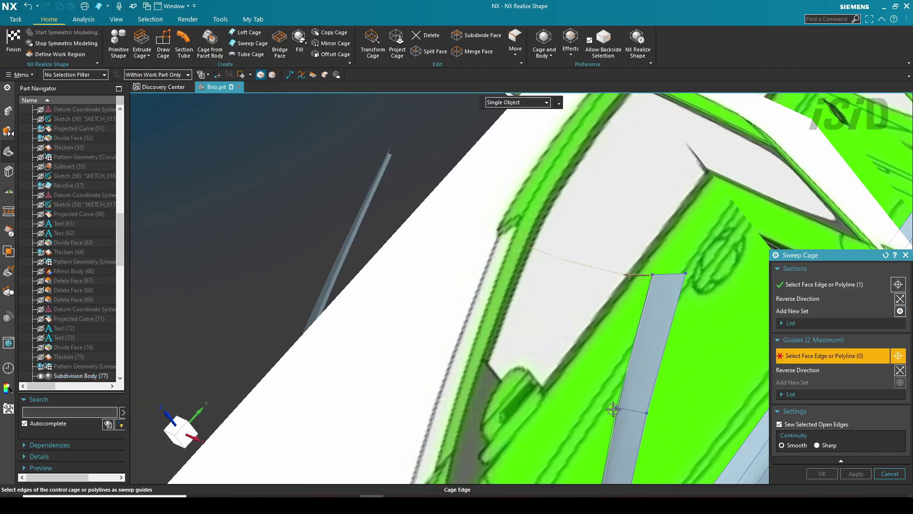
middle_drag(613, 409, 675, 397)
scroll(611, 387, up, 3)
click(612, 388)
click(620, 333)
scroll(618, 331, down, 1)
middle_drag(619, 328, 614, 286)
double_click(628, 183)
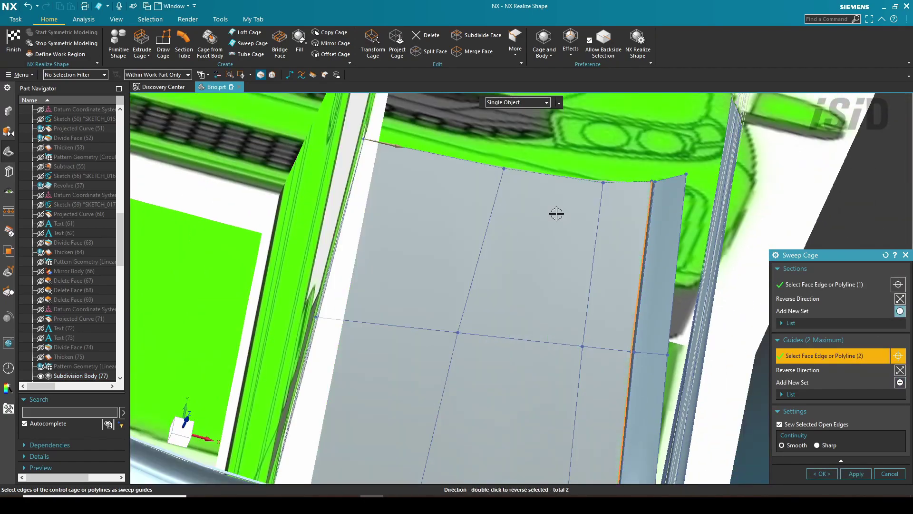
Step: Add the windshield's centreline polyline as the second sweep guide and create the windshield surface
middle_drag(370, 301, 333, 286)
scroll(324, 314, up, 4)
middle_click(321, 332)
click(321, 331)
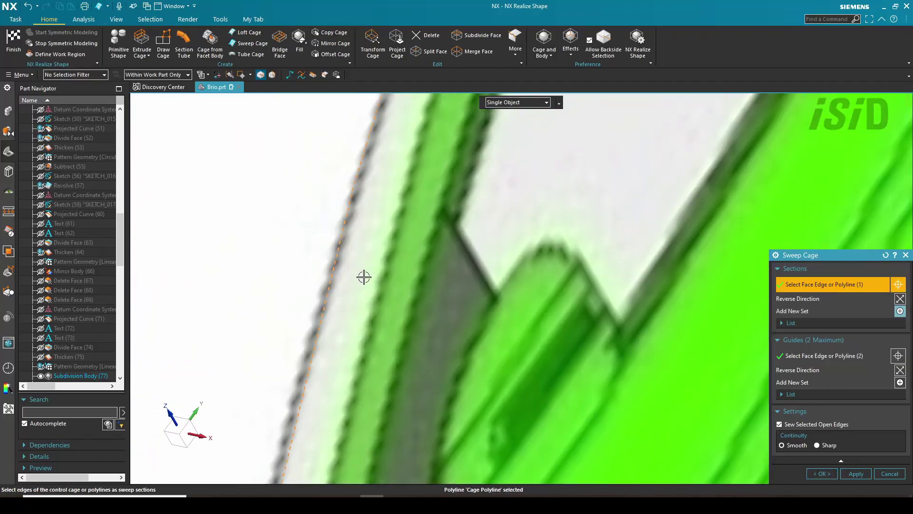
scroll(354, 290, down, 6)
middle_click(402, 287)
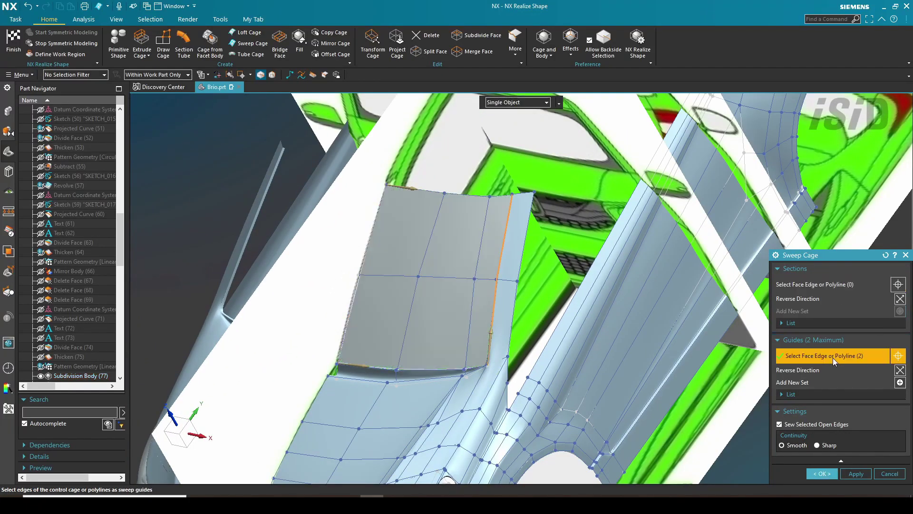
scroll(430, 320, up, 3)
middle_click(379, 306)
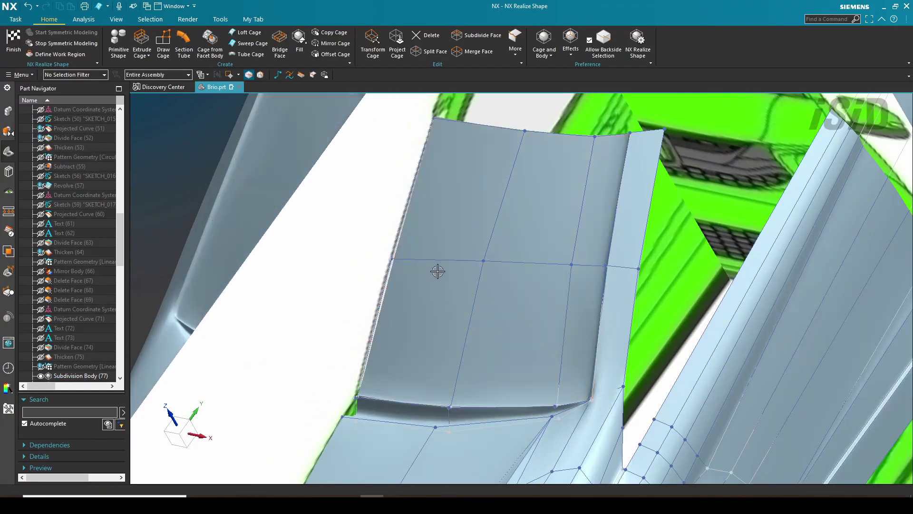
Step: Draw a six-point cage polyline from the windshield's top centre along the roof's upper profile to the spoiler's tip in the side image
scroll(424, 265, down, 3)
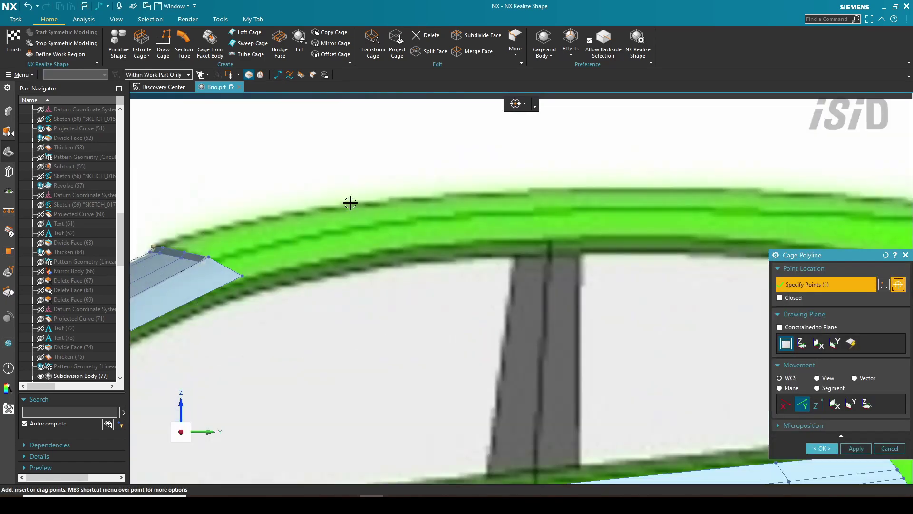
click(350, 203)
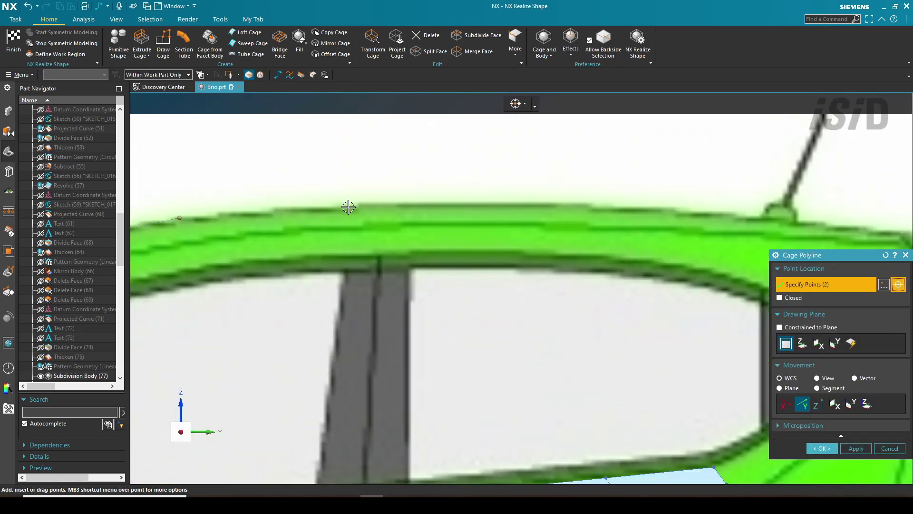
scroll(383, 196, down, 2)
scroll(510, 201, up, 2)
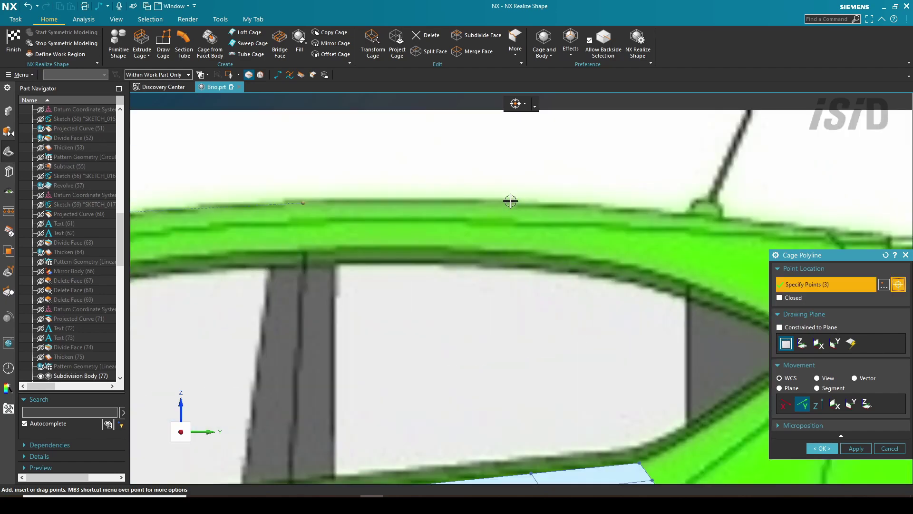
click(510, 201)
scroll(511, 201, down, 3)
scroll(626, 218, up, 2)
click(626, 218)
scroll(626, 218, down, 2)
scroll(592, 222, up, 3)
click(642, 227)
scroll(642, 227, down, 3)
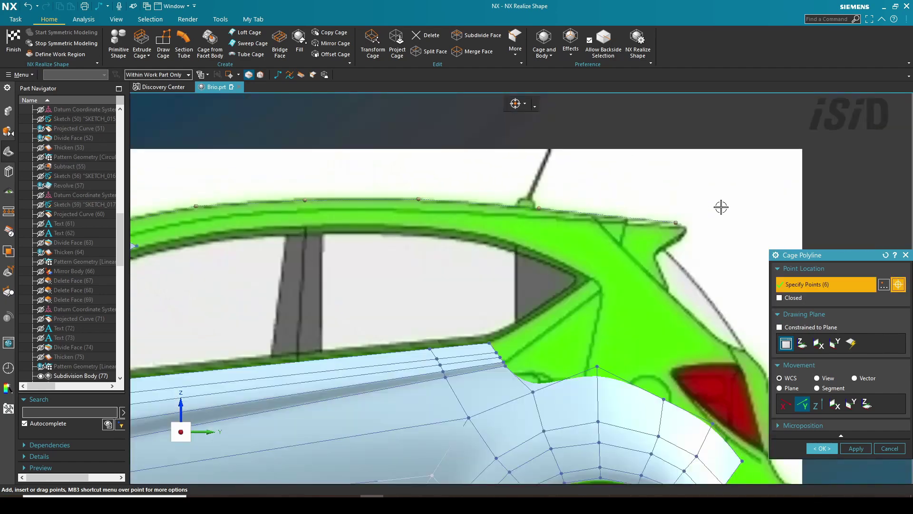
Step: Draw a six-point cage polyline from the windshield's upper corner along the roof's side seam to the spoiler's tip in the side image
scroll(720, 206, up, 1)
scroll(209, 229, up, 2)
scroll(324, 202, up, 2)
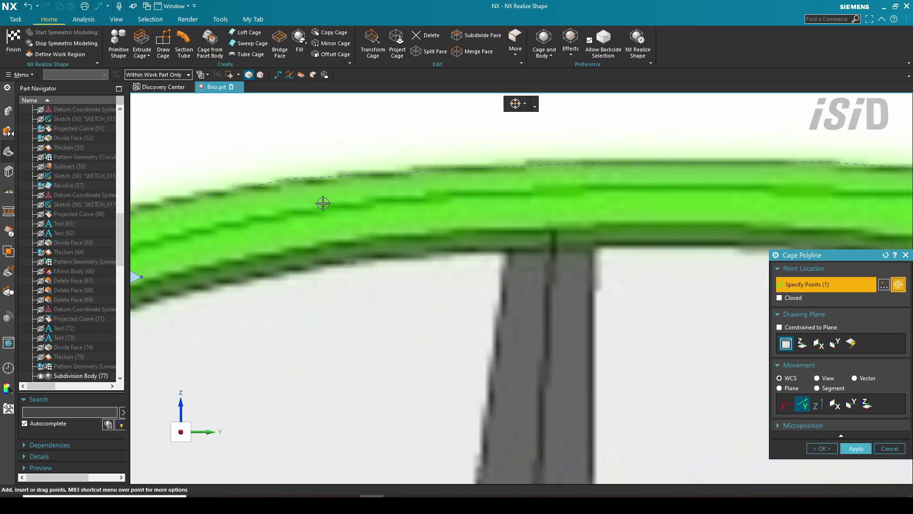
click(322, 201)
scroll(326, 202, down, 2)
scroll(485, 181, up, 3)
click(466, 197)
scroll(466, 198, down, 3)
scroll(518, 196, up, 2)
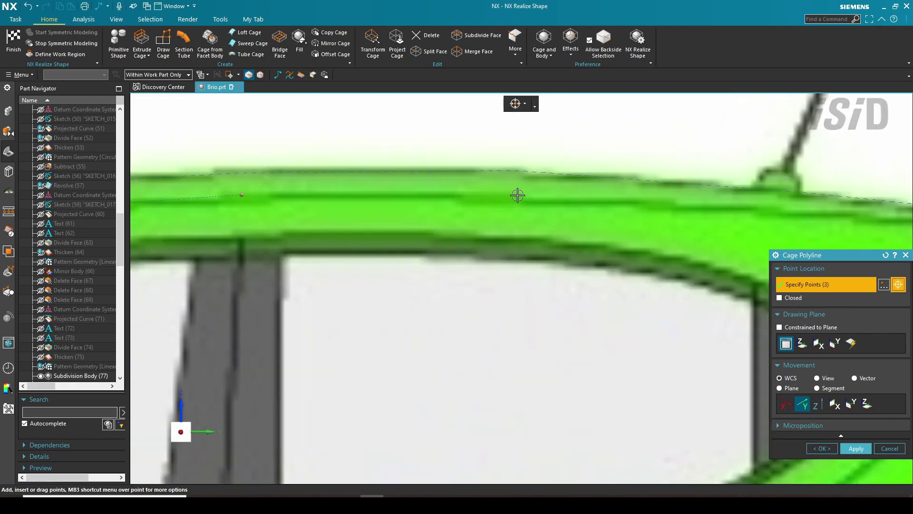
click(519, 196)
scroll(518, 196, down, 2)
scroll(566, 192, up, 3)
click(618, 205)
scroll(618, 205, down, 4)
scroll(704, 216, up, 3)
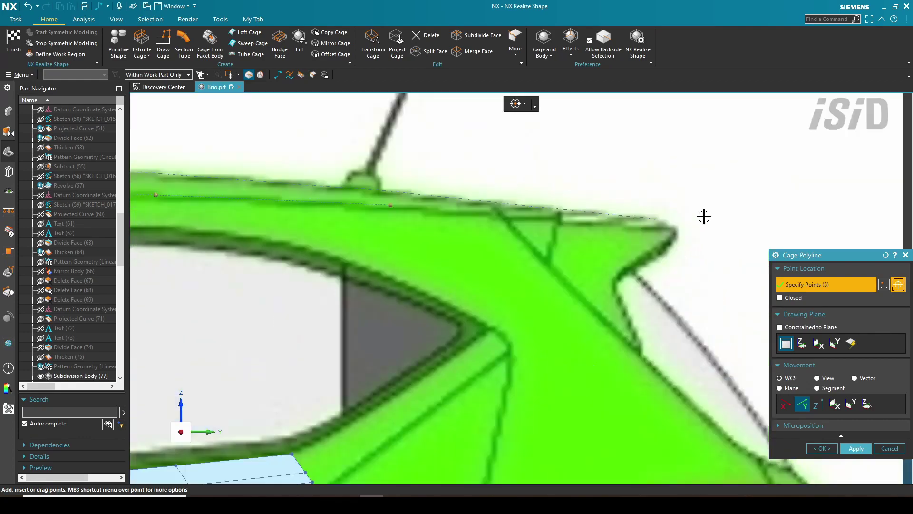
scroll(674, 227, up, 3)
click(672, 228)
scroll(694, 199, down, 5)
click(822, 448)
scroll(689, 262, down, 3)
Step: Reshape the roof's side seam polyline along X to follow the seam line in the top image
key(ctrl+alt+t)
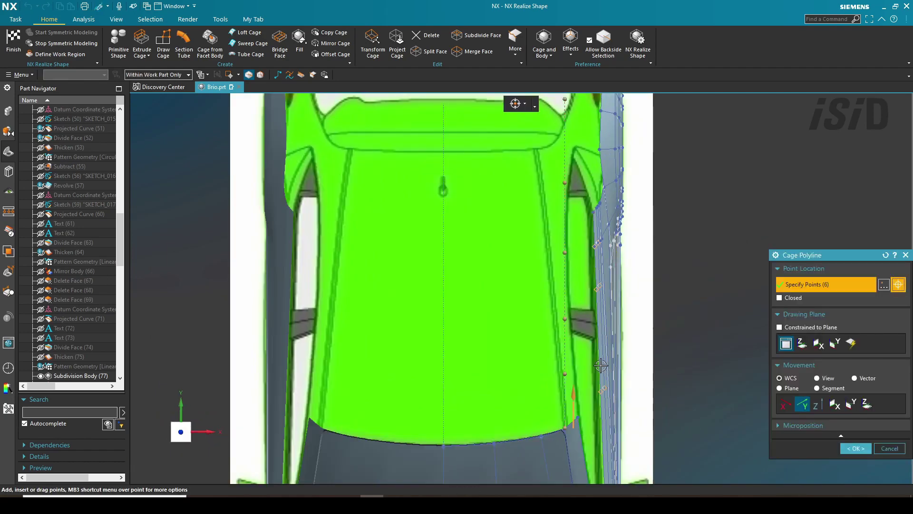
scroll(633, 361, up, 1)
click(556, 379)
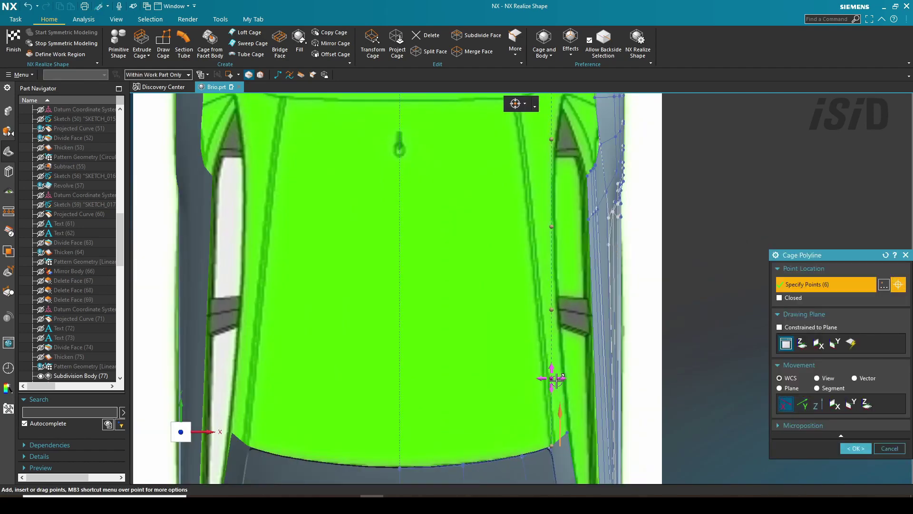
scroll(533, 252, down, 1)
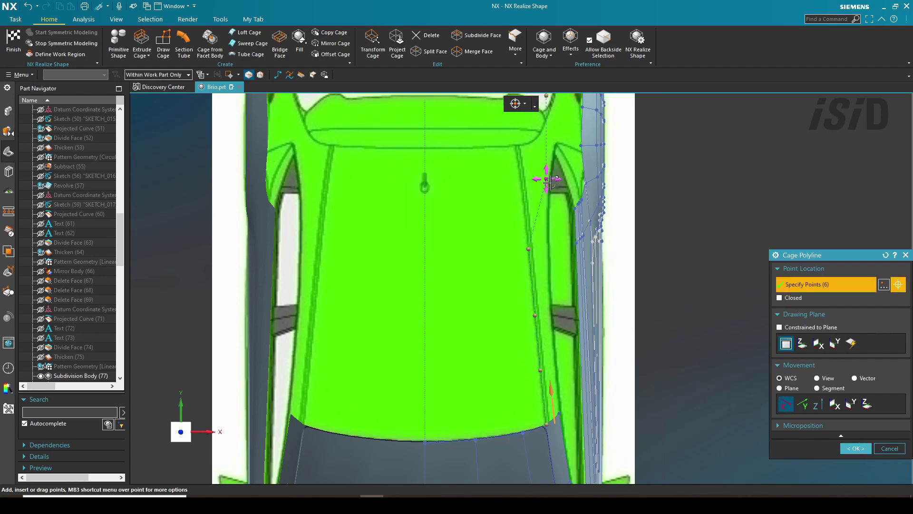
shift+middle_drag(526, 189, 512, 314)
scroll(513, 314, up, 1)
scroll(493, 166, down, 2)
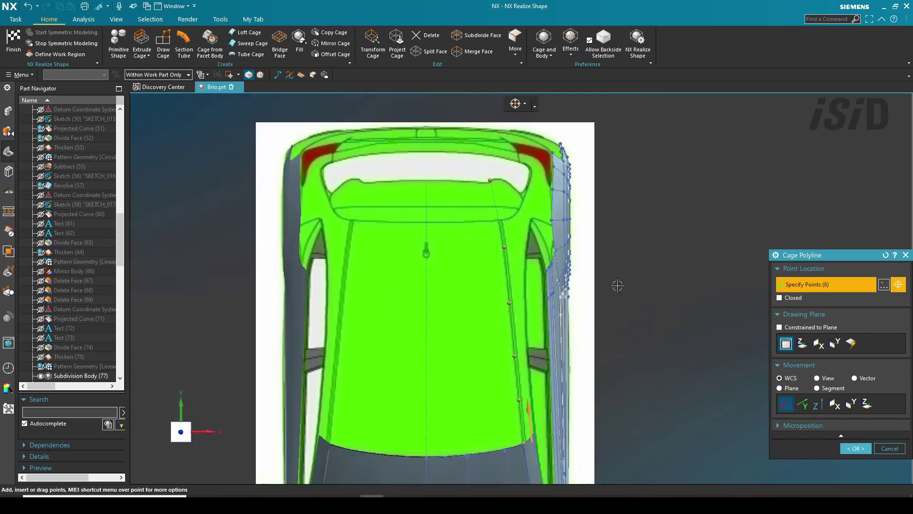
click(856, 448)
Step: Create the roof surface with Sweep Cage, using the windshield's upper edge as section and the two roof polylines as guides
scroll(490, 247, down, 2)
scroll(518, 350, up, 4)
click(253, 43)
scroll(447, 355, up, 5)
click(527, 356)
scroll(506, 367, down, 3)
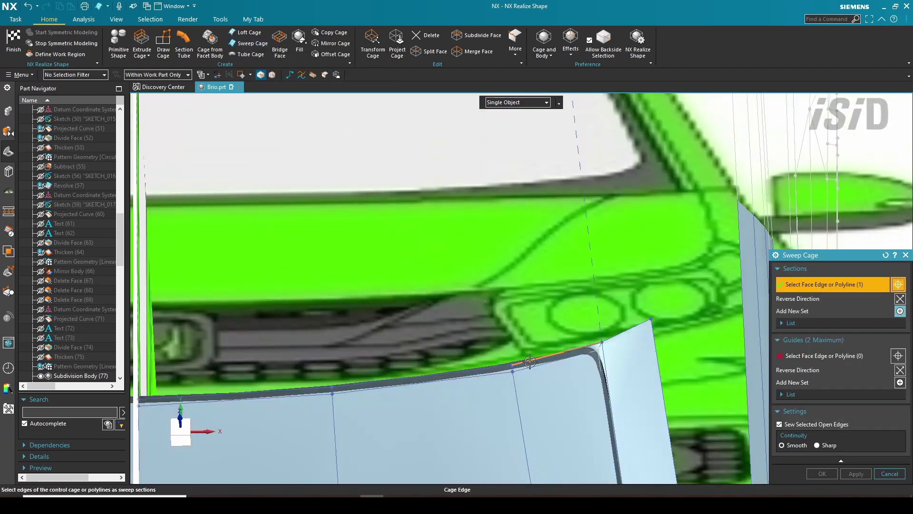
click(284, 285)
middle_click(285, 285)
scroll(333, 282, down, 3)
click(451, 258)
scroll(451, 258, down, 2)
middle_drag(450, 266, 309, 257)
middle_click(691, 249)
Step: Reshape the six-point polyline beside the roof panel along X to follow the roof's side between the seam and windows in the top image
scroll(383, 356, up, 2)
middle_drag(383, 356, 454, 354)
scroll(454, 352, down, 3)
key(F8)
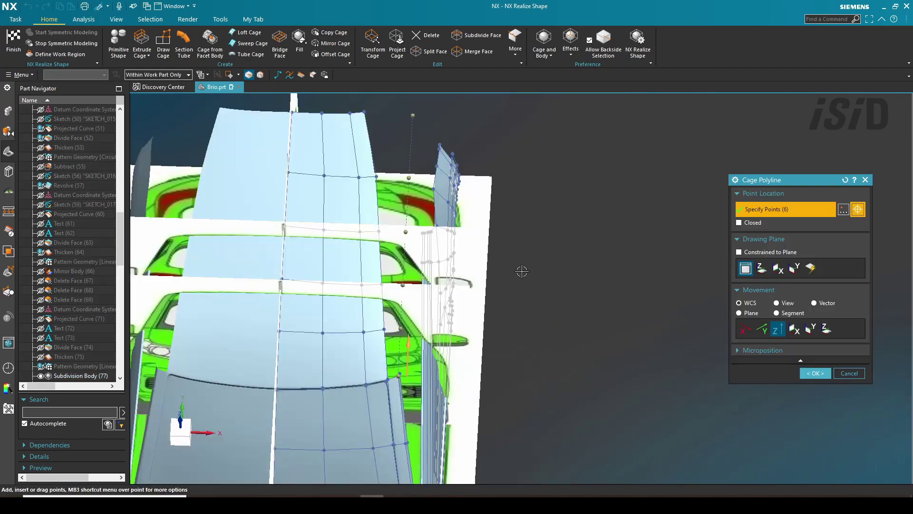
scroll(530, 326, down, 3)
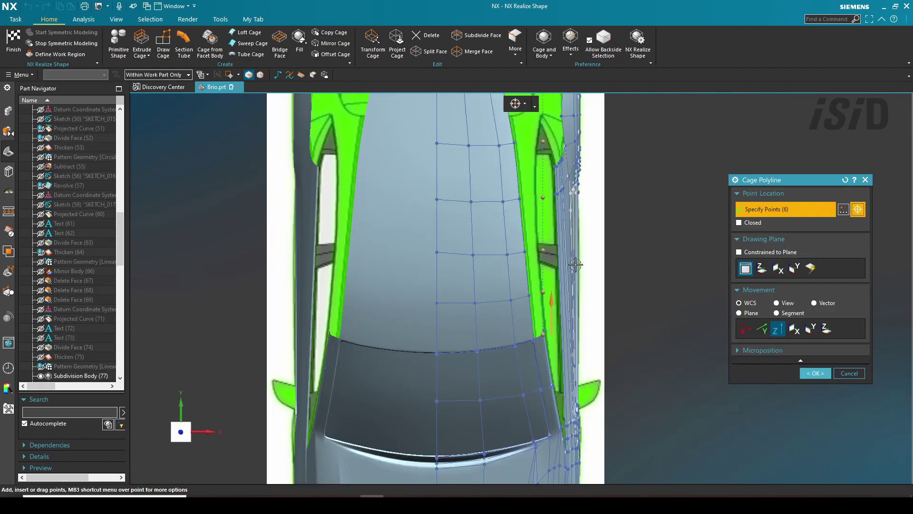
scroll(530, 326, up, 5)
scroll(530, 334, up, 2)
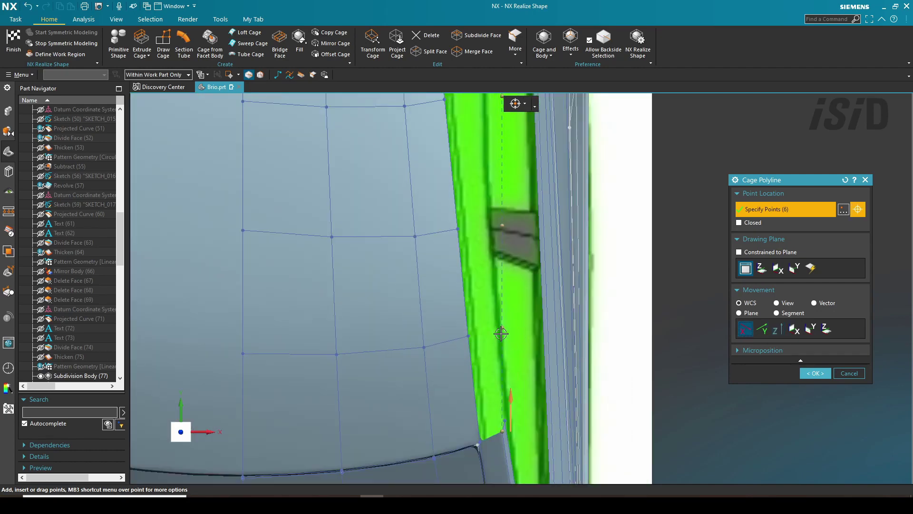
middle_drag(492, 329, 499, 260)
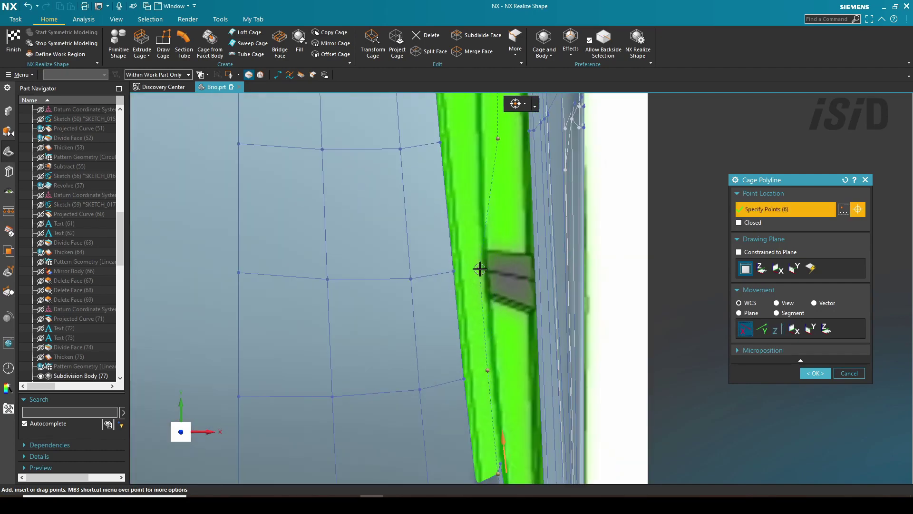
scroll(480, 269, down, 3)
scroll(469, 209, up, 2)
drag(523, 247, 503, 246)
scroll(504, 247, down, 4)
scroll(510, 190, up, 4)
scroll(493, 229, down, 4)
scroll(513, 181, up, 3)
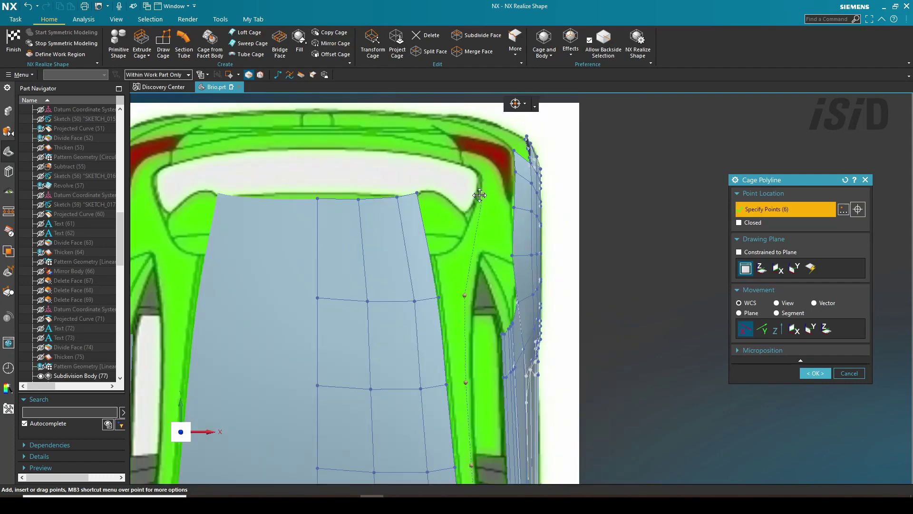
scroll(450, 196, up, 2)
scroll(450, 196, down, 3)
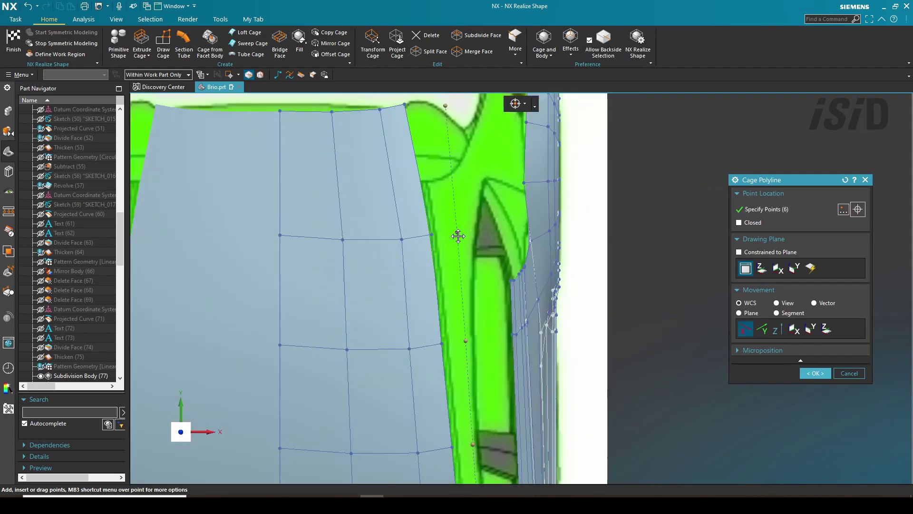
click(815, 373)
Step: Create the roof's side strip with Sweep Cage, using the A-pillar's top edge, the roof panel's side edge and the adjacent polyline
scroll(493, 445, up, 4)
click(252, 44)
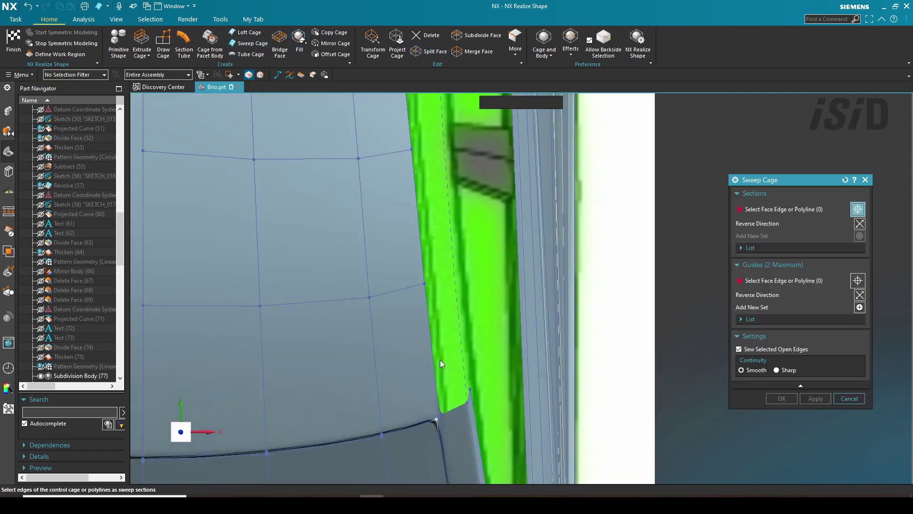
click(787, 281)
scroll(425, 301, down, 4)
click(425, 301)
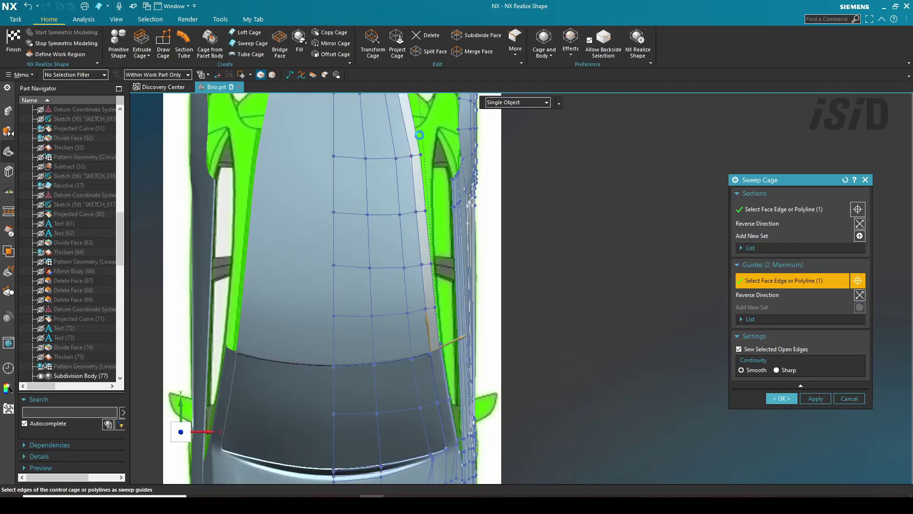
scroll(420, 116, down, 2)
scroll(446, 371, up, 3)
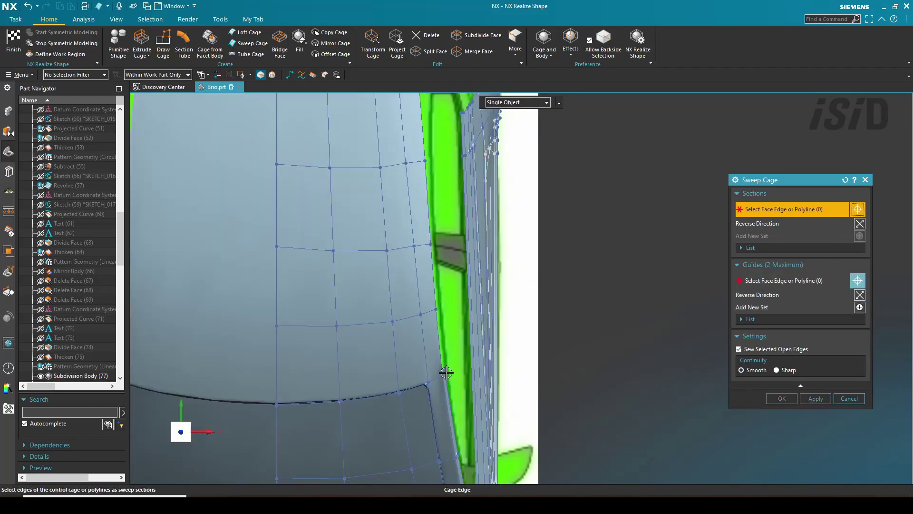
Step: Draw a five-point cage polyline from the A-pillar's outer top corner along the body just above the side windows in the side image
middle_drag(390, 332, 305, 266)
key(F8)
scroll(624, 175, up, 3)
shift+middle_drag(623, 175, 490, 150)
click(290, 75)
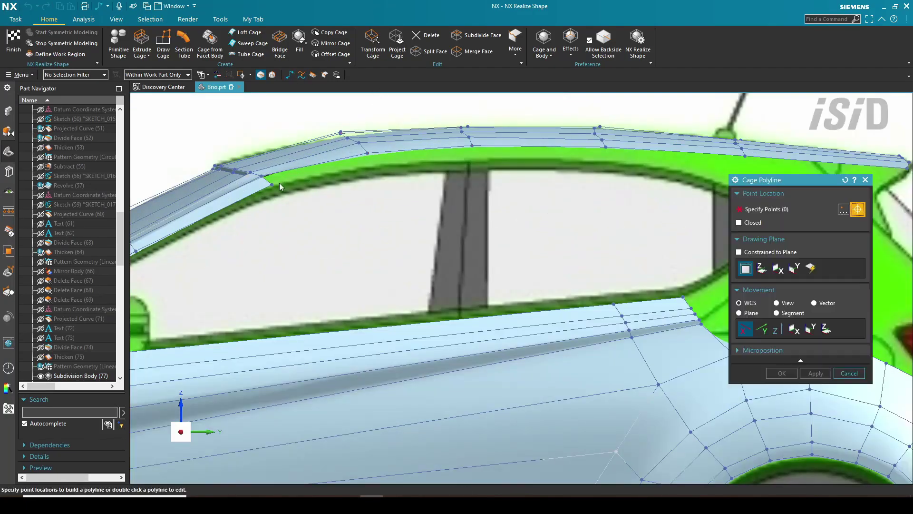
click(272, 185)
scroll(380, 158, up, 2)
click(530, 161)
shift+middle_drag(714, 166, 582, 168)
click(600, 163)
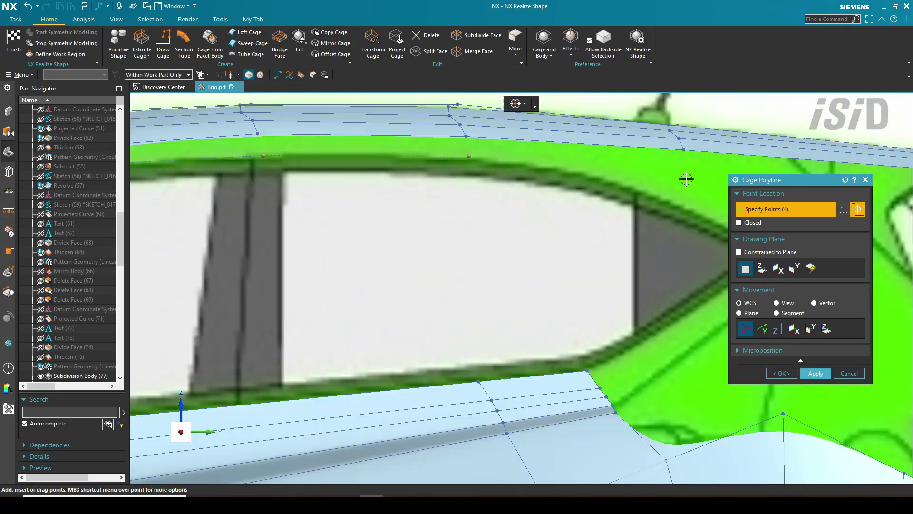
click(699, 186)
scroll(674, 185, down, 2)
scroll(615, 212, down, 4)
Step: Reshape the polyline above the side windows along X to follow the windows' inner edge in the top image
middle_drag(616, 212, 620, 226)
key(F8)
scroll(596, 273, up, 3)
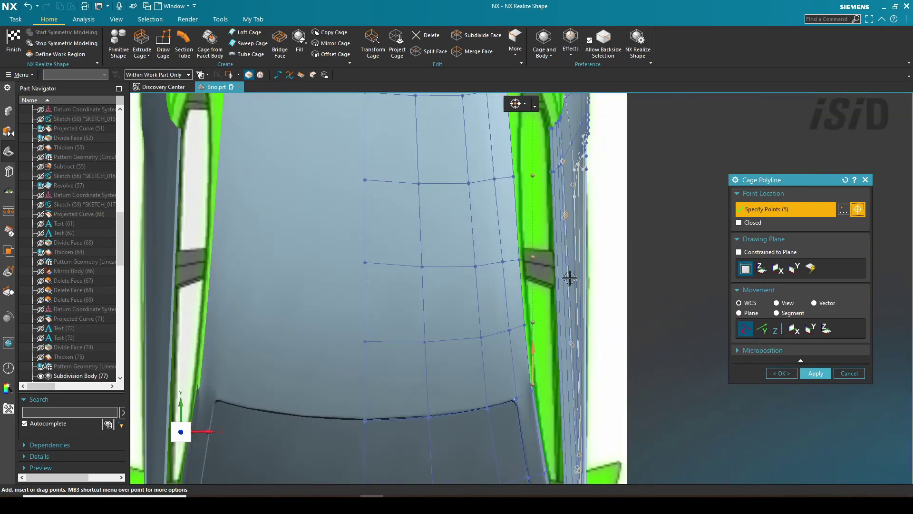
scroll(537, 259, up, 2)
scroll(531, 256, up, 1)
scroll(511, 255, down, 2)
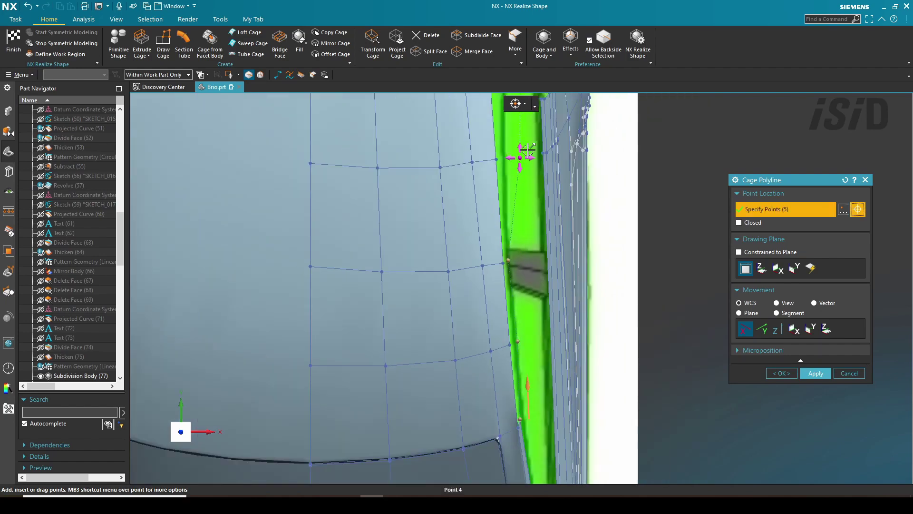
scroll(525, 148, up, 3)
drag(513, 168, 482, 175)
scroll(482, 179, down, 5)
scroll(487, 119, up, 5)
scroll(479, 176, down, 5)
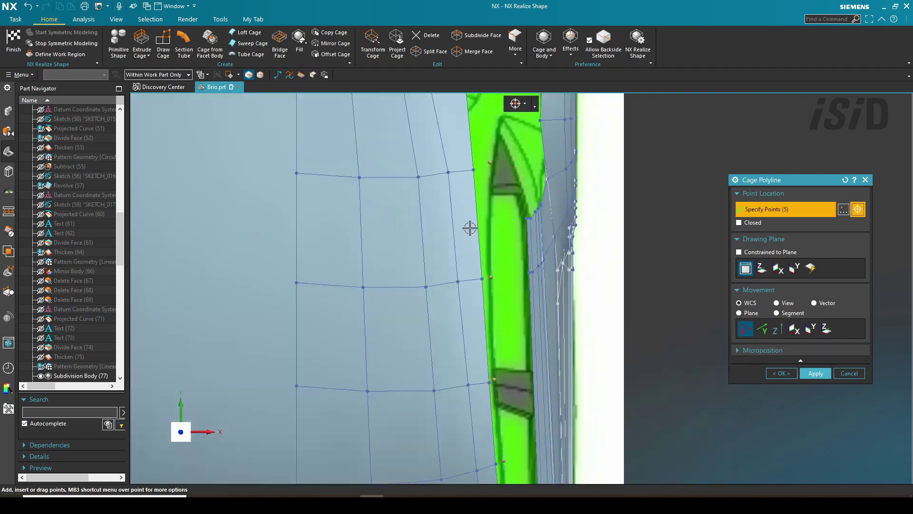
scroll(452, 245, down, 4)
middle_click(428, 269)
Step: Create the strip above the side windows with Sweep Cage, using the A-pillar's outer top edge, the roof strip's edge and the window polyline
middle_drag(387, 307, 347, 264)
scroll(371, 309, up, 6)
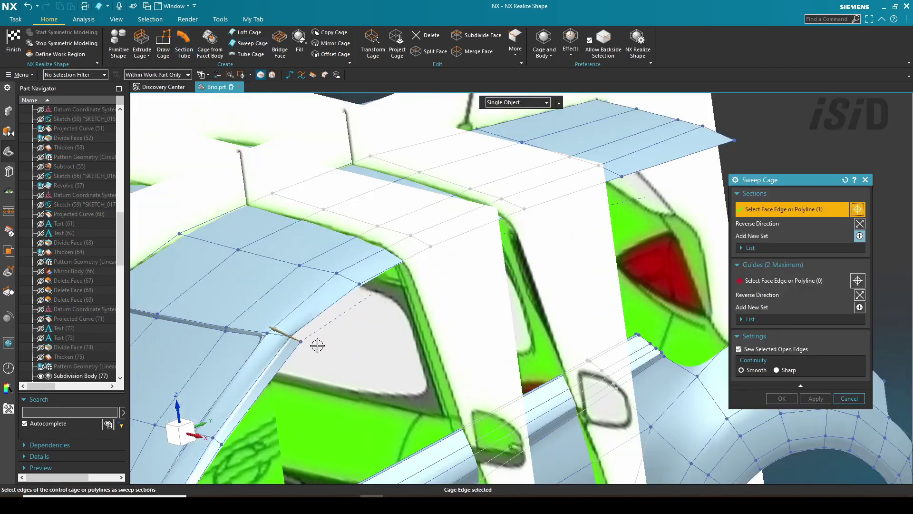
click(845, 180)
scroll(299, 347, up, 3)
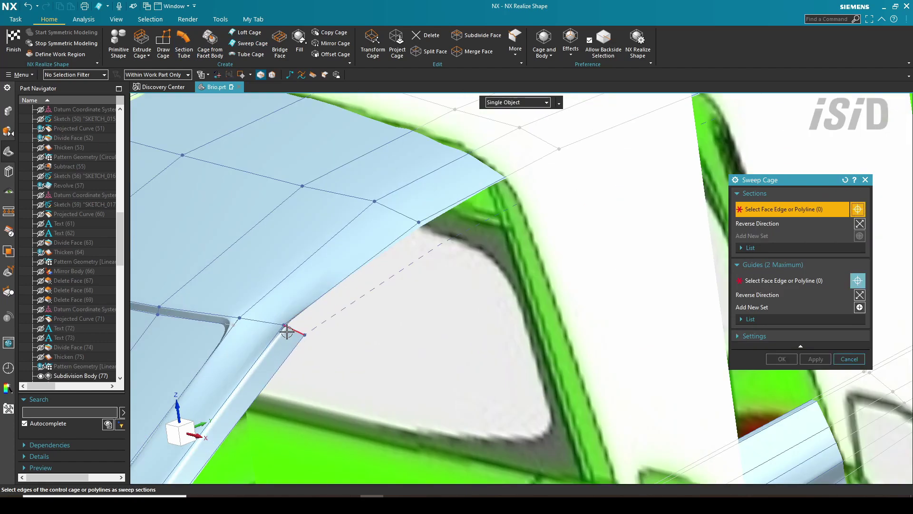
click(290, 330)
middle_click(286, 334)
scroll(238, 387, down, 3)
click(319, 322)
click(391, 276)
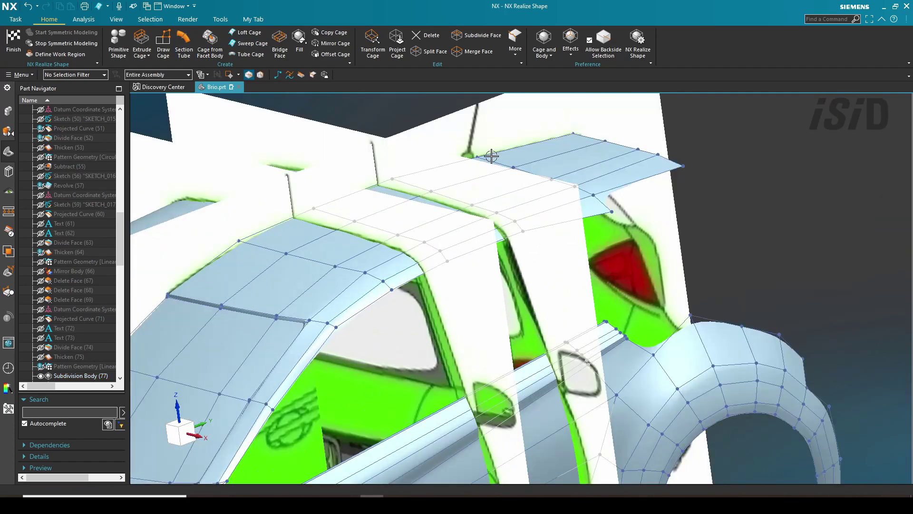
Step: Set the weight of the roof side strip's four outer lengthwise edges to 100 percent
click(515, 48)
click(539, 124)
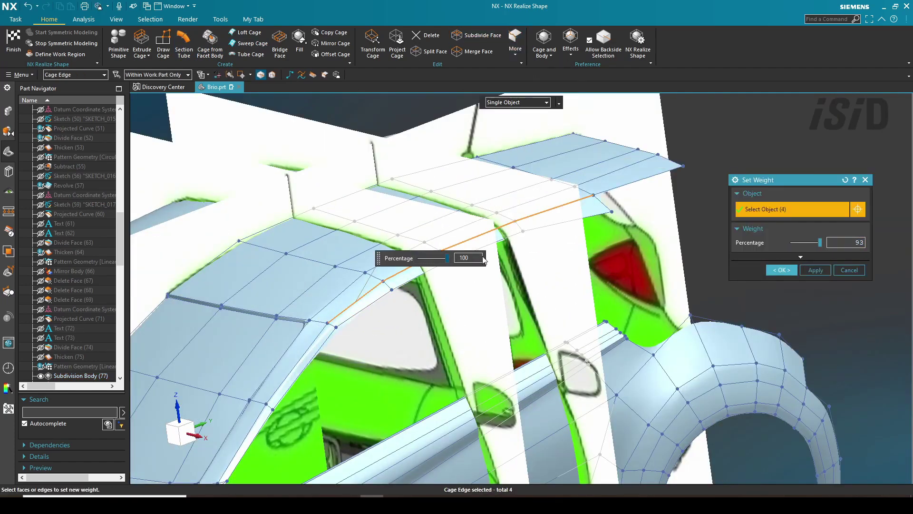
click(782, 270)
Step: Create the C-pillar strip with Sweep Cage, using the beltline's three rear end edges as section and the rising polyline as guide
scroll(615, 346, down, 4)
middle_drag(615, 346, 453, 436)
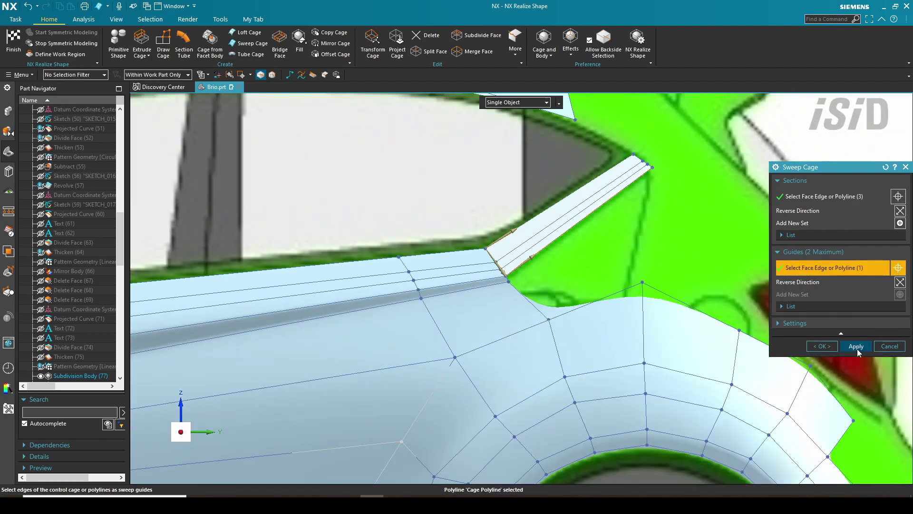
click(856, 345)
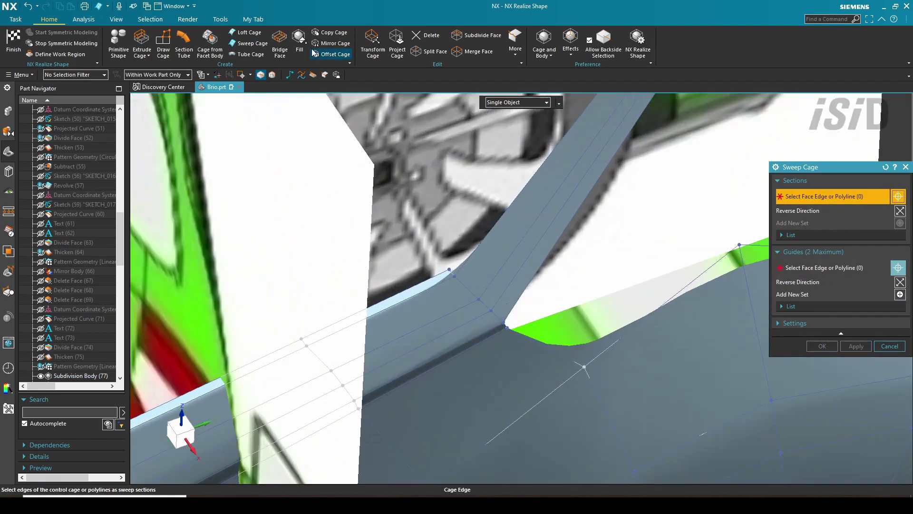
Step: Set the weight of the C-pillar strip's lengthwise edge beside the window to 100 percent
scroll(450, 272, down, 2)
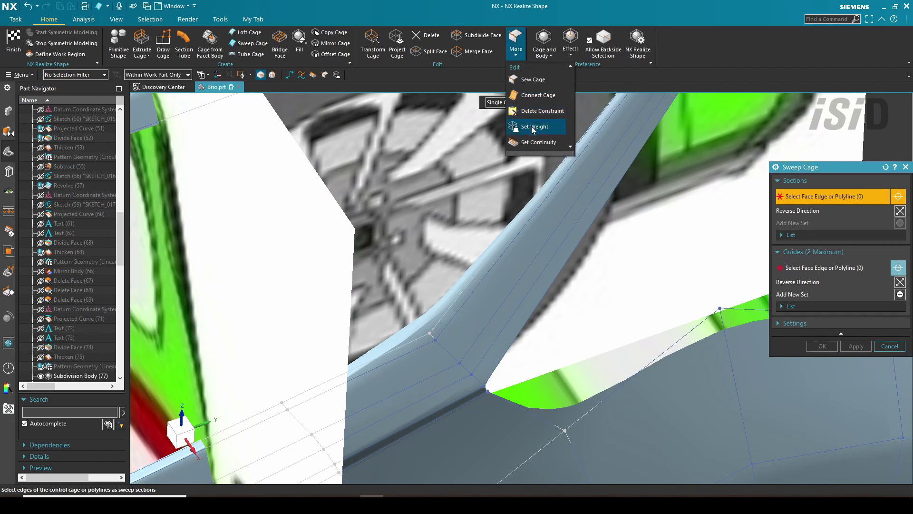
click(540, 122)
click(554, 205)
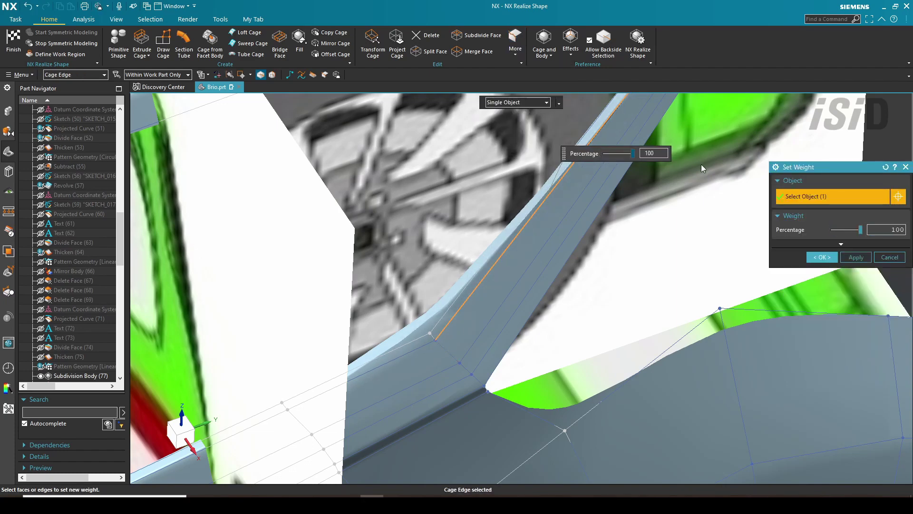
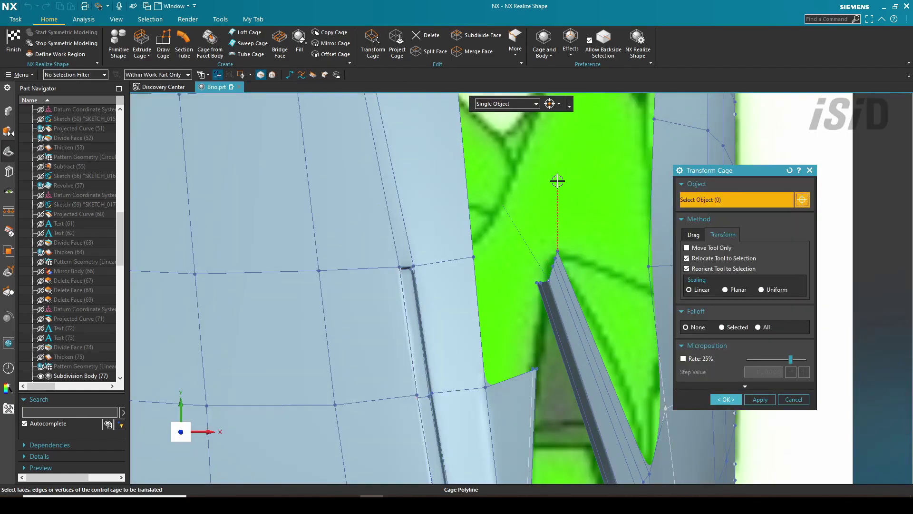
Step: Angle the upper guide polyline inward in the top image and extend the C-pillar strip along it with Sweep Cage from its three end edges
click(726, 399)
middle_click(517, 179)
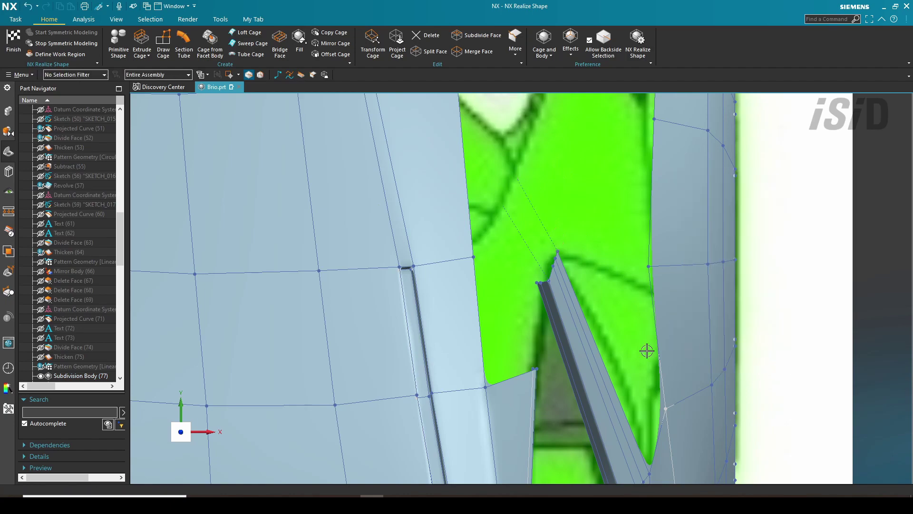
middle_drag(646, 351, 521, 318)
key(F8)
scroll(565, 289, up, 5)
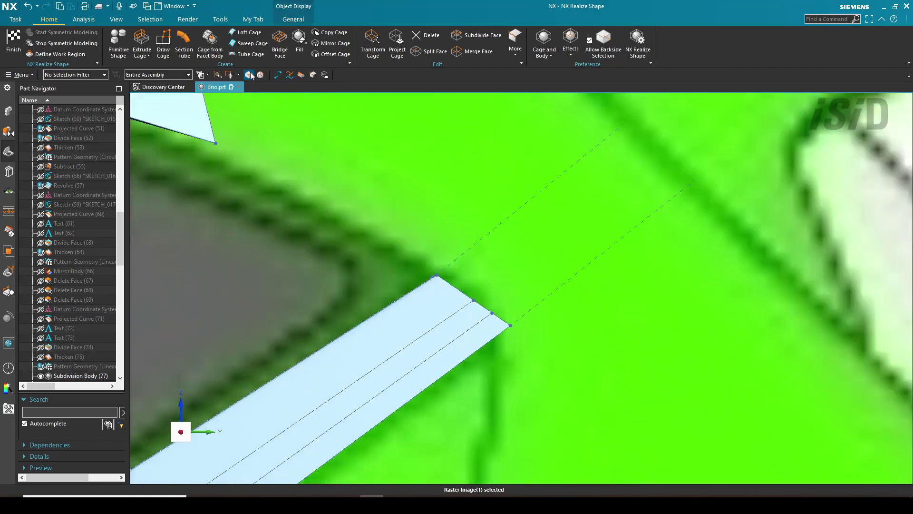
key(s)
click(528, 294)
click(555, 293)
scroll(505, 299, down, 3)
ctrl+middle_click(492, 243)
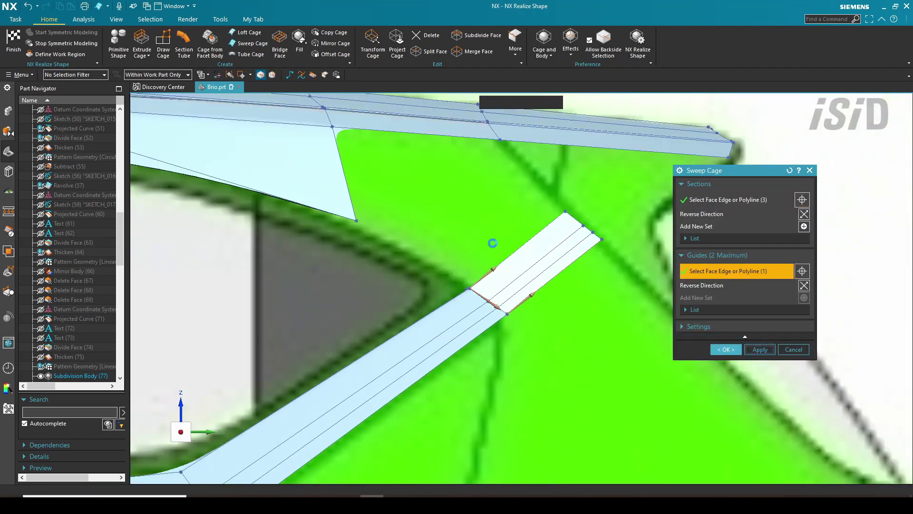
Step: Close the gap between the window strip's rear end and the C-pillar strip's inner edge with Loft Cage
middle_drag(446, 286, 515, 319)
scroll(515, 319, up, 2)
middle_drag(452, 137, 473, 139)
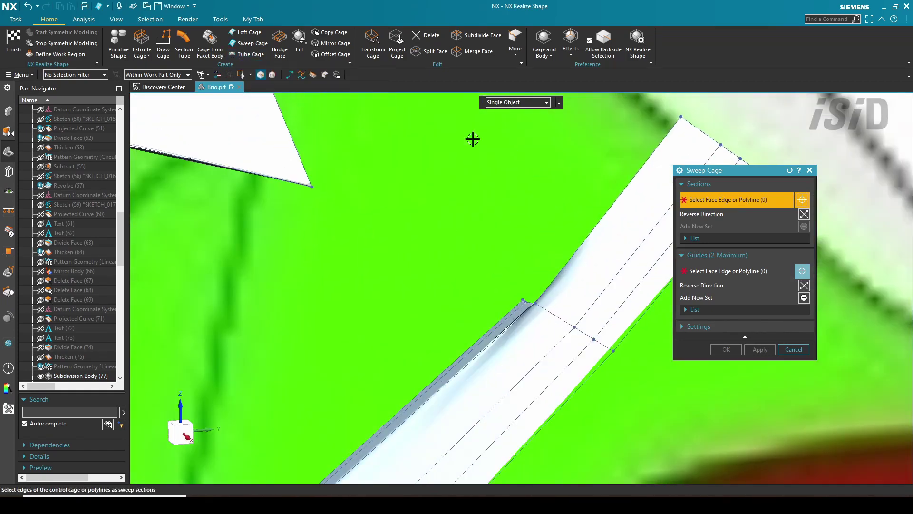
click(243, 38)
scroll(304, 185, up, 4)
click(287, 185)
scroll(304, 190, down, 4)
scroll(528, 295, up, 4)
click(592, 363)
scroll(591, 261, down, 3)
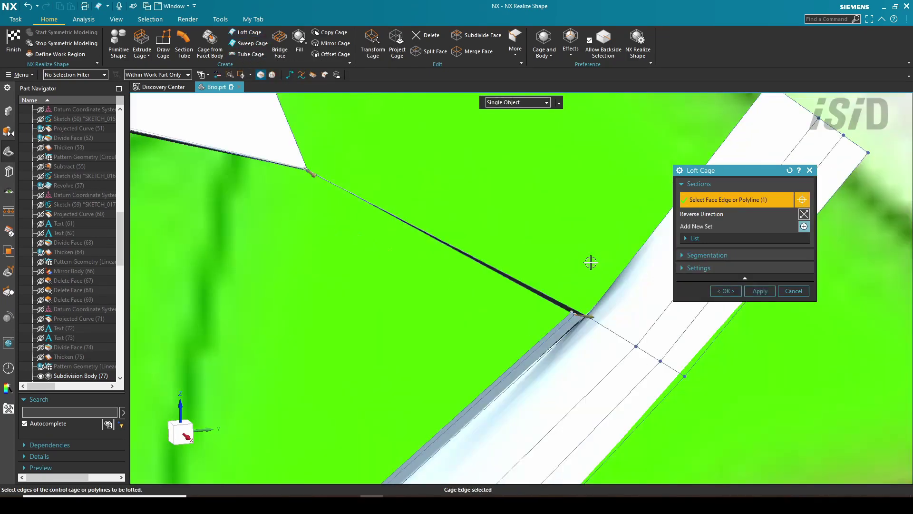
ctrl+middle_click(597, 257)
Step: Draw a three-point cage polyline from the roof side strip's lower edge vertex to the C-pillar strip's upper corner in the side image
scroll(586, 302, down, 5)
scroll(598, 263, down, 5)
key(F8)
scroll(409, 278, up, 8)
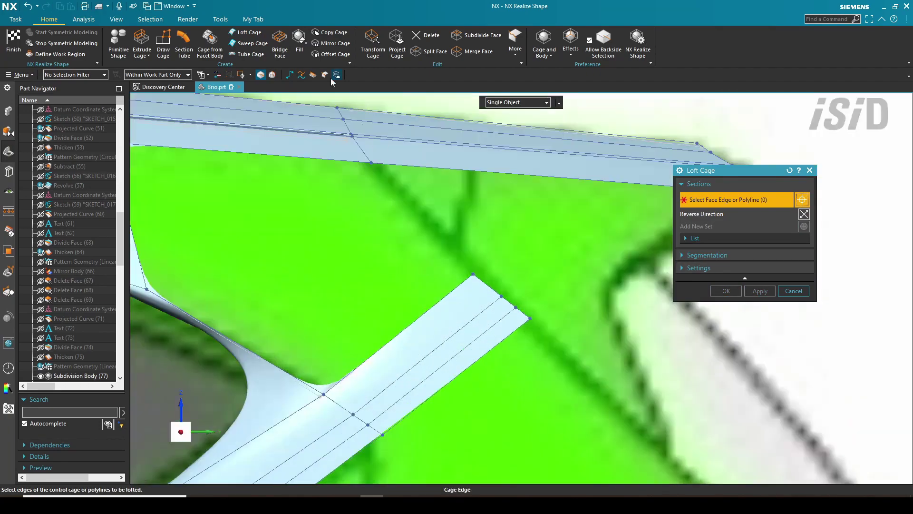
click(163, 43)
click(371, 162)
middle_click(423, 217)
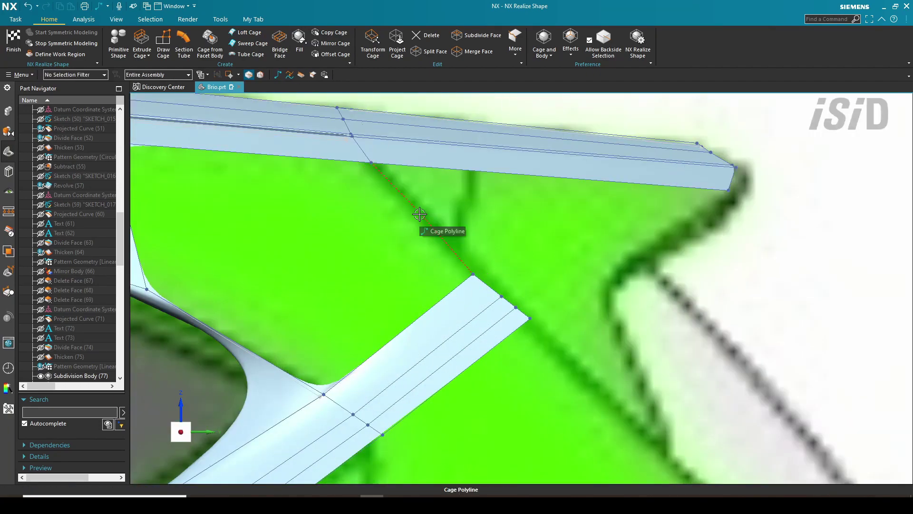
Step: Reshape the roof-to-C-pillar polyline by shifting its middle point slightly in the top image
double_click(419, 215)
key(ctrl+alt+t)
scroll(471, 166, up, 3)
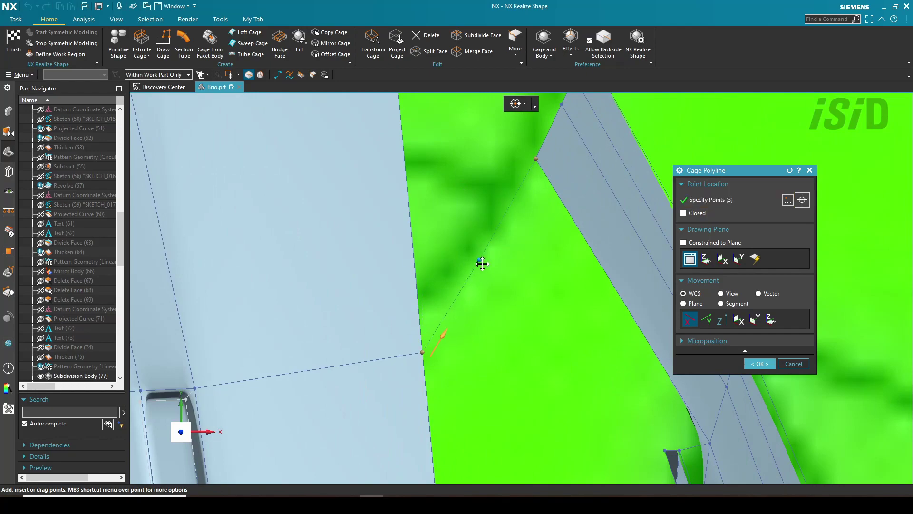
drag(482, 264, 487, 256)
scroll(487, 233, down, 3)
middle_click(823, 426)
Step: Fill the panel between the roof side strip and the C-pillar strip with Sweep Cage, using the connecting polyline
scroll(413, 298, down, 4)
middle_drag(413, 298, 381, 358)
scroll(419, 354, up, 3)
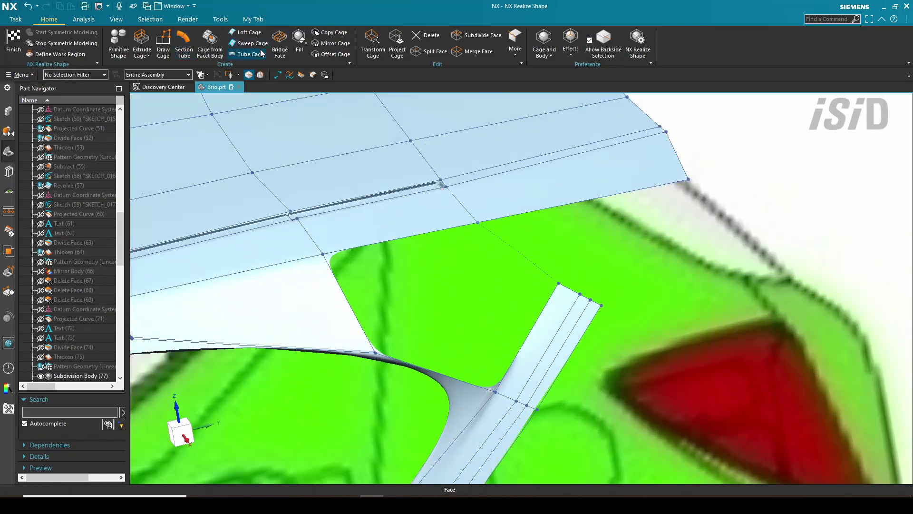
click(252, 43)
click(691, 272)
click(403, 360)
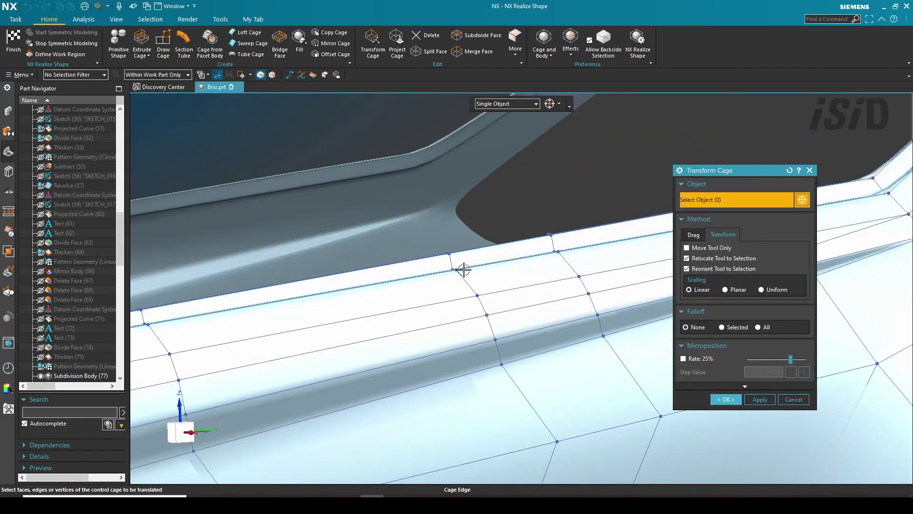
Step: Create the B-pillar with Loft Cage between the three short beltline edges and the three matching edges beneath the roof side strip
scroll(465, 267, up, 3)
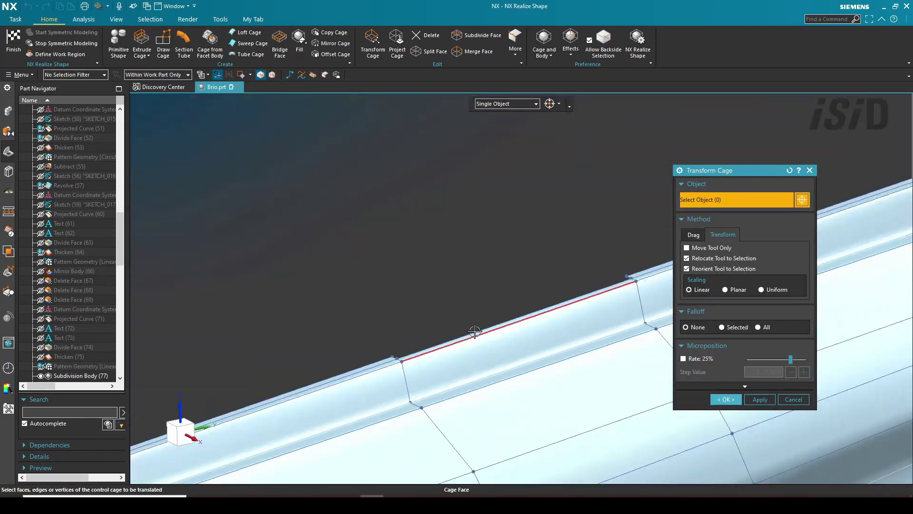
click(248, 35)
click(370, 371)
click(396, 364)
scroll(396, 364, down, 2)
shift+middle_drag(603, 308, 518, 336)
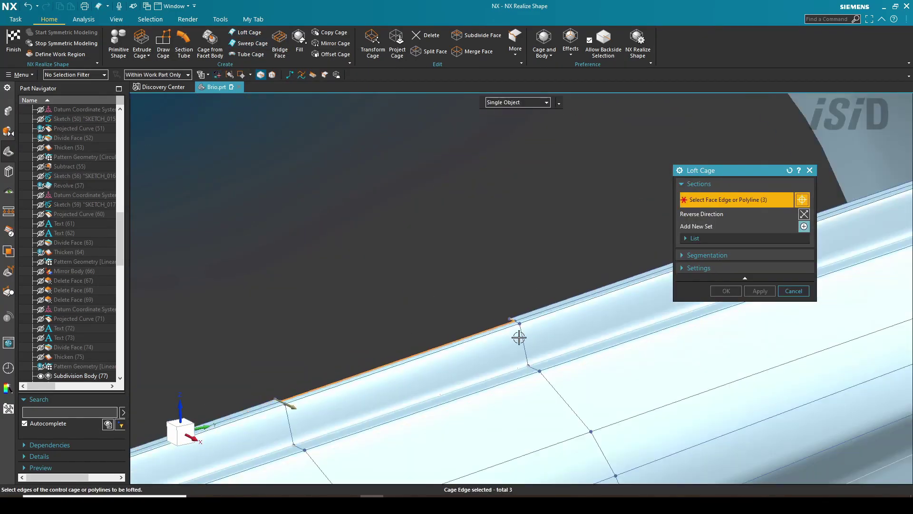
click(514, 322)
scroll(504, 340, down, 4)
middle_drag(448, 236, 461, 261)
scroll(461, 261, up, 5)
middle_click(461, 261)
scroll(380, 295, up, 2)
click(310, 328)
click(443, 291)
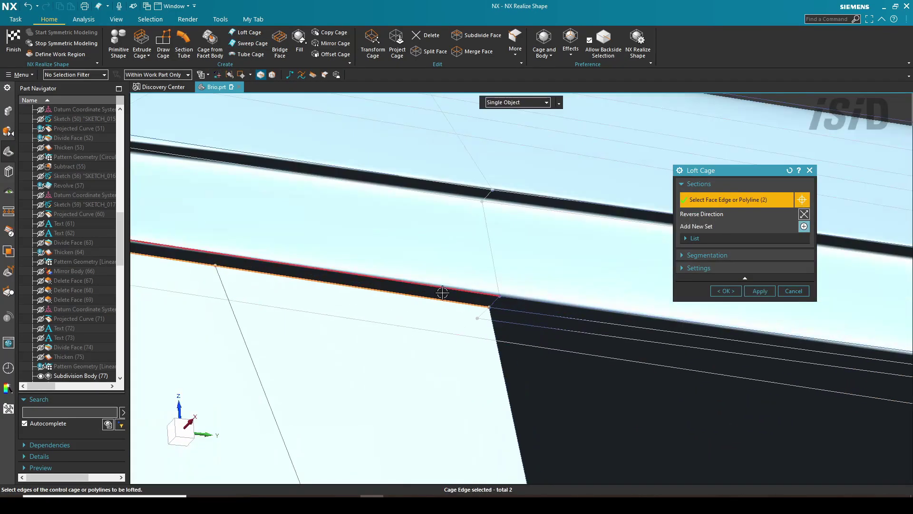
scroll(476, 299, up, 3)
click(478, 299)
scroll(476, 301, down, 6)
middle_drag(412, 341, 791, 370)
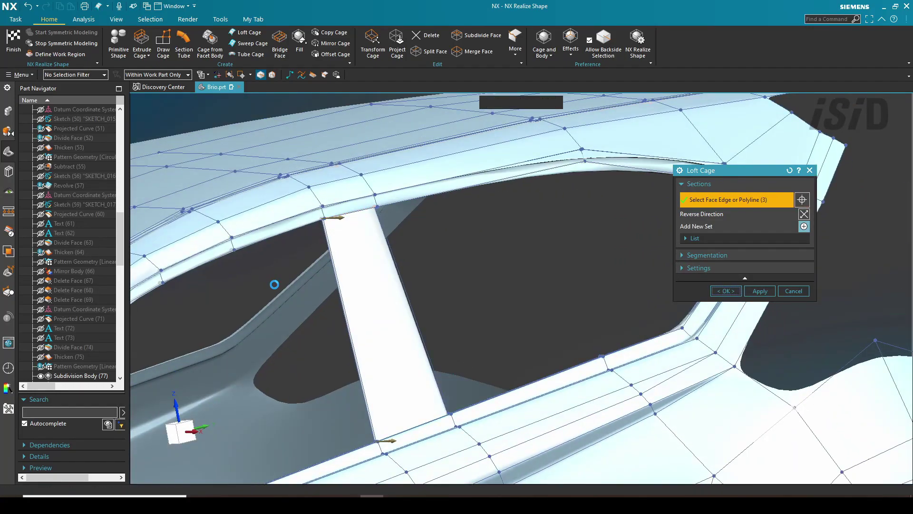
Step: Set the weight of the eight edges outlining the B-pillar to 100 percent
scroll(373, 469, up, 6)
middle_drag(420, 406, 425, 440)
click(515, 43)
click(535, 127)
click(425, 328)
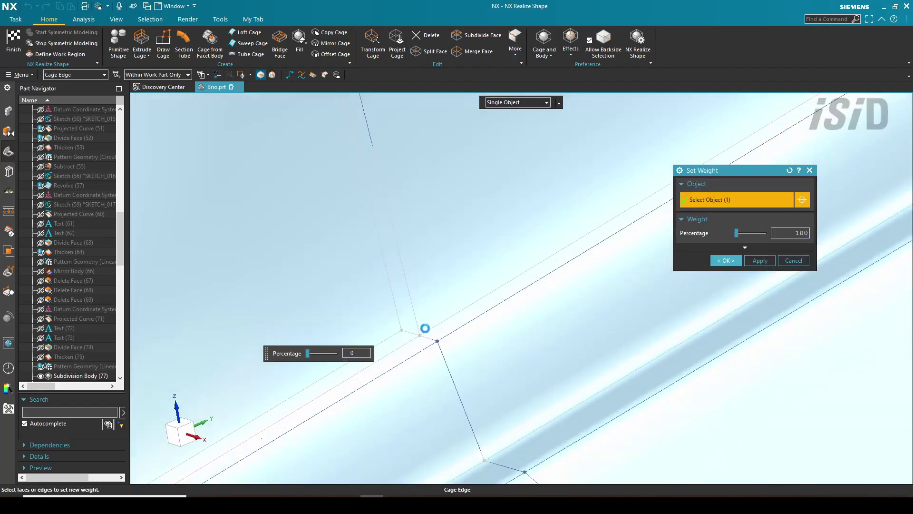
scroll(426, 328, down, 5)
click(427, 355)
click(375, 386)
click(357, 327)
scroll(475, 304, up, 5)
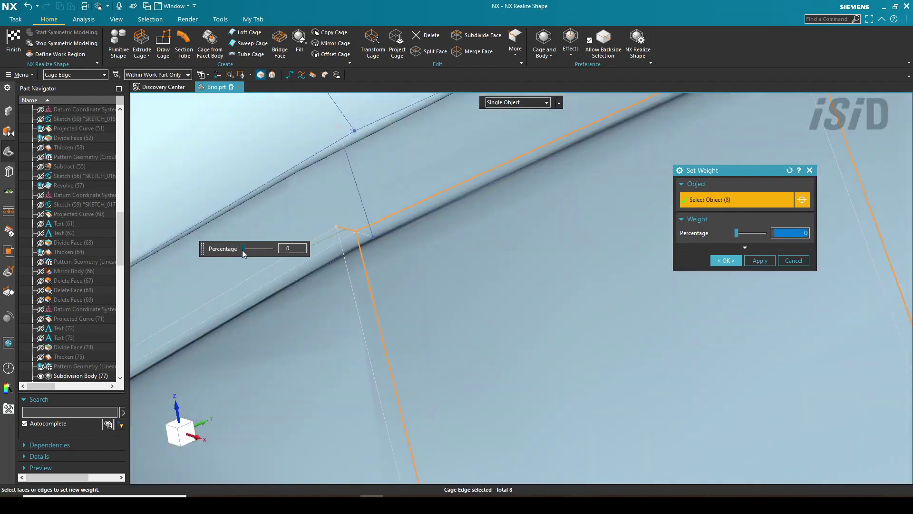
text(100)
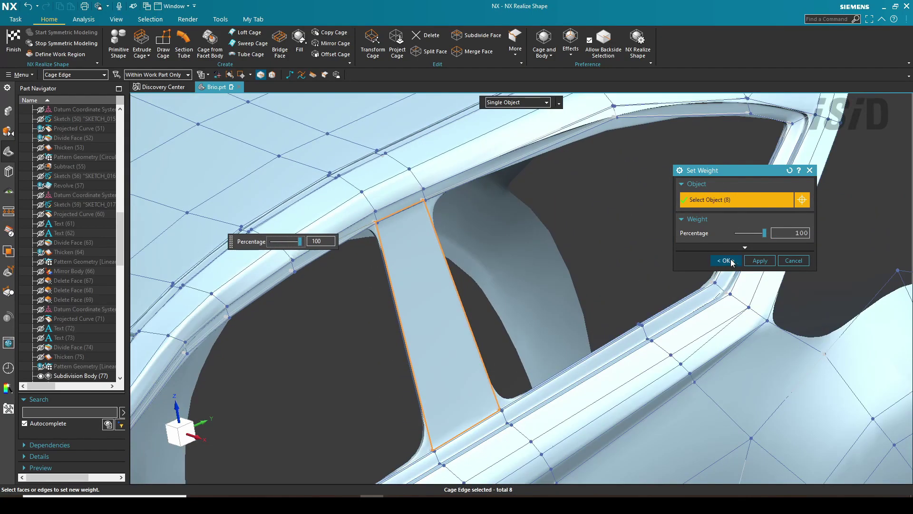
click(726, 260)
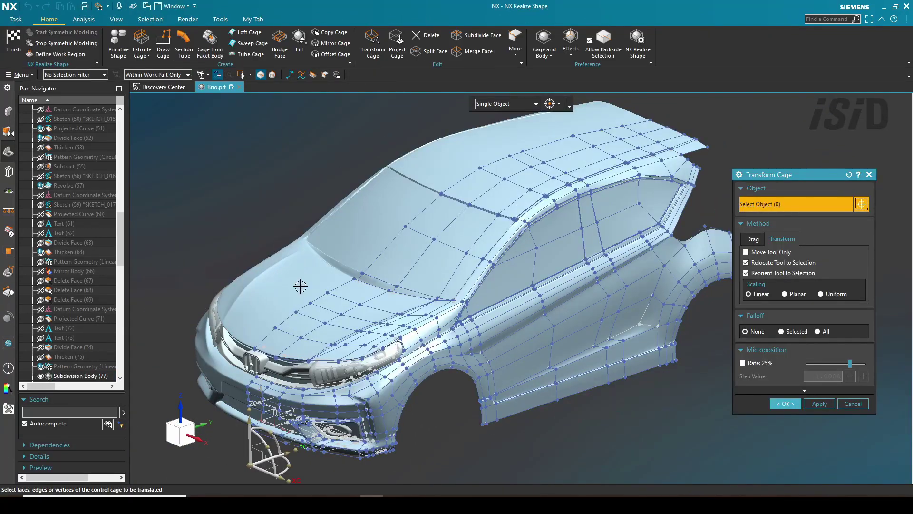
Step: Review the whole body from the front corner, close the cage transformation and finish the Realize Shape session
scroll(303, 257, down, 1)
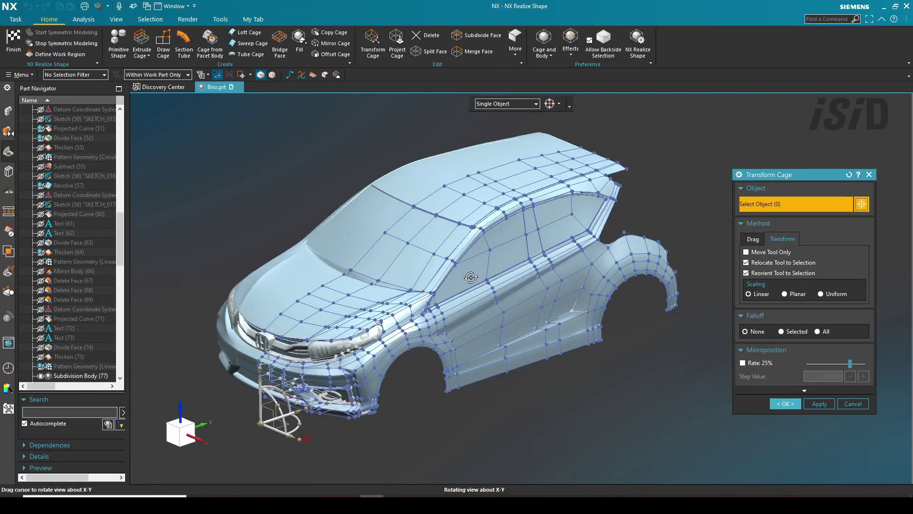
middle_drag(471, 278, 575, 257)
scroll(503, 256, up, 1)
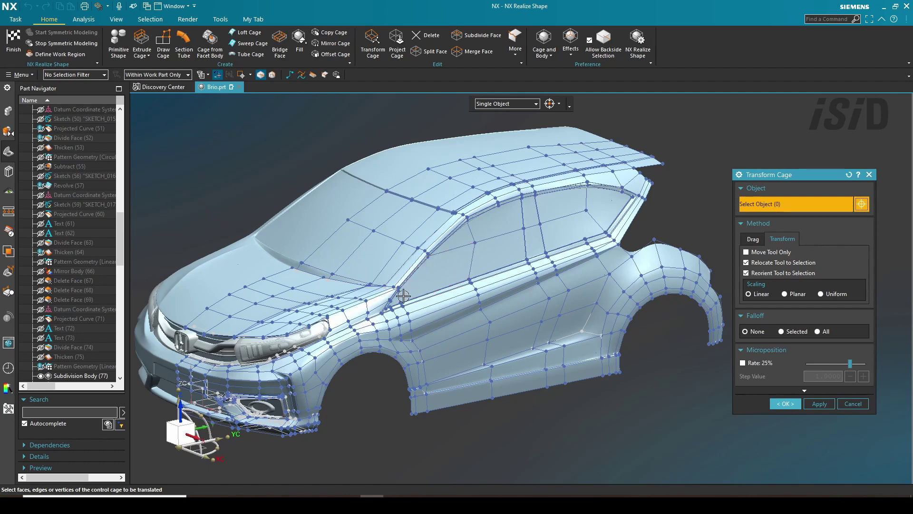
click(785, 404)
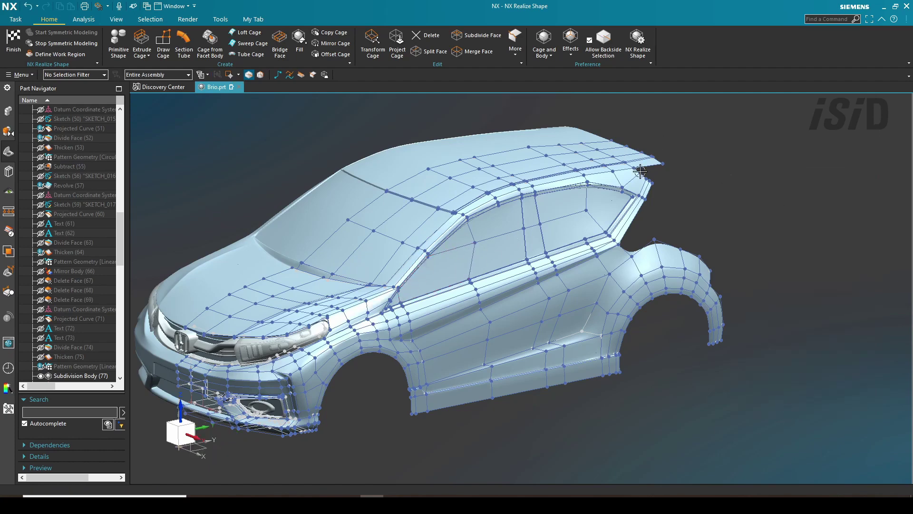
click(14, 43)
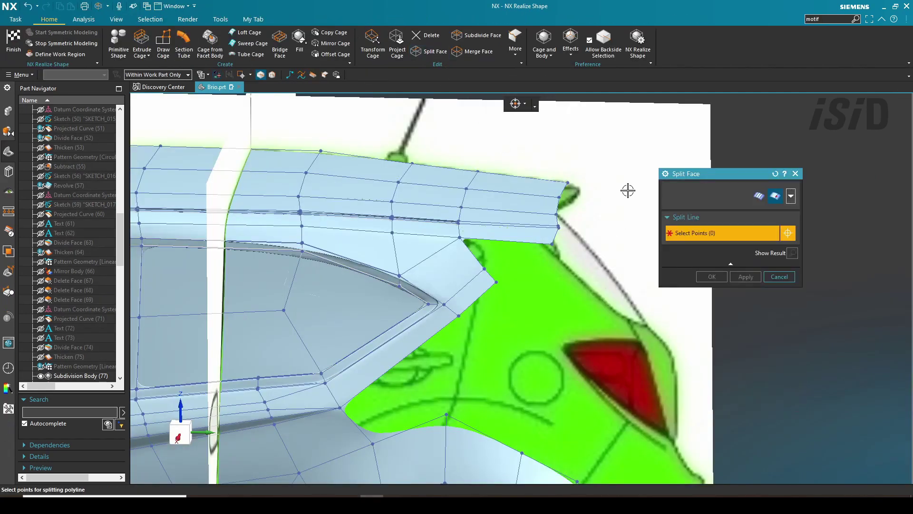
Step: Split the roof's rear end faces crosswise with number 1 and close the gap between the roof side strip and C-pillar with Fill
drag(601, 159, 441, 261)
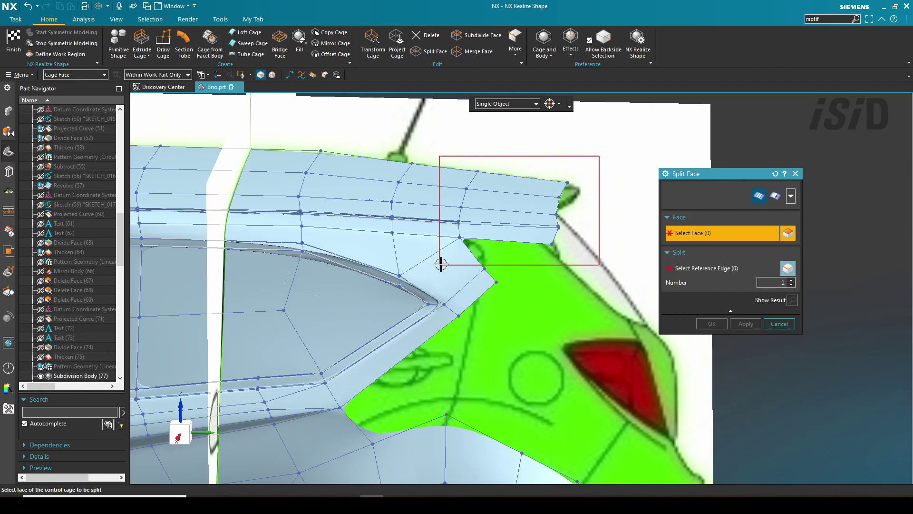
click(530, 248)
click(745, 324)
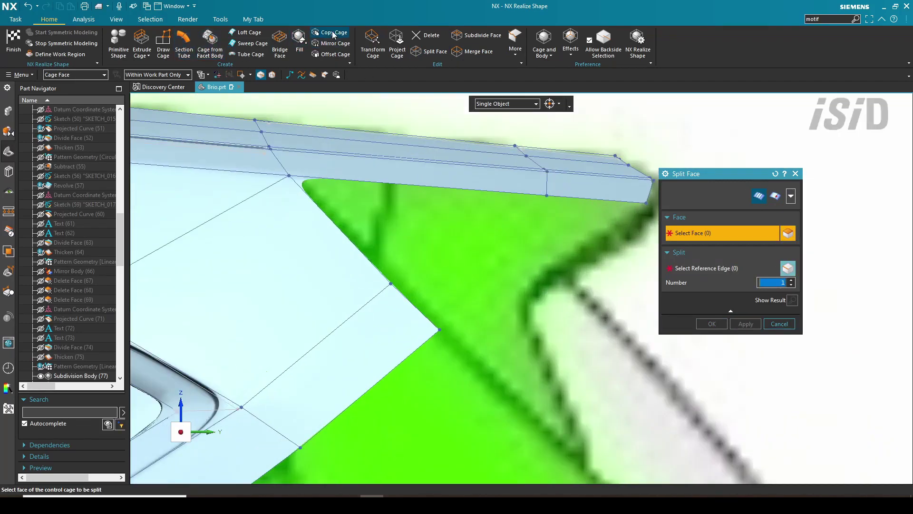
click(402, 296)
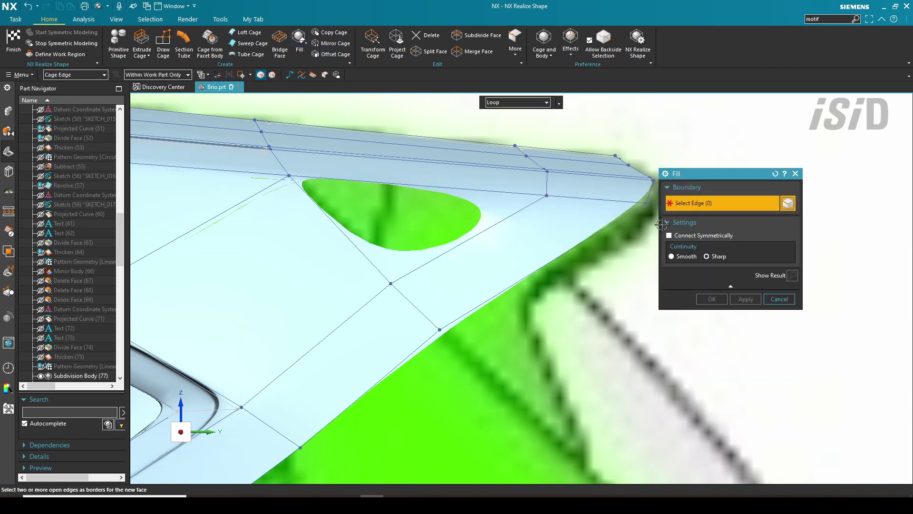
middle_click(596, 249)
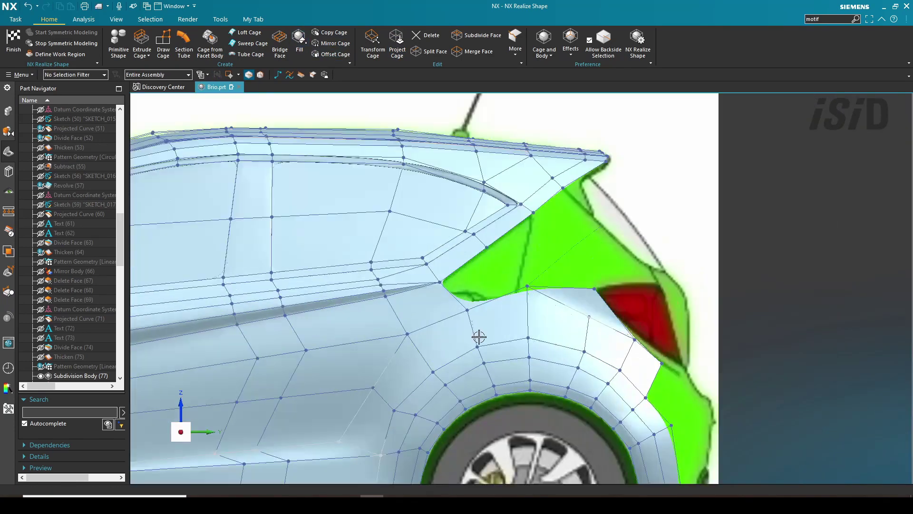
Step: Bridge the gap between the rear fender and the C-pillar's lower edge with Sweep Cage and start a cage polyline at the tail light's tip
click(248, 46)
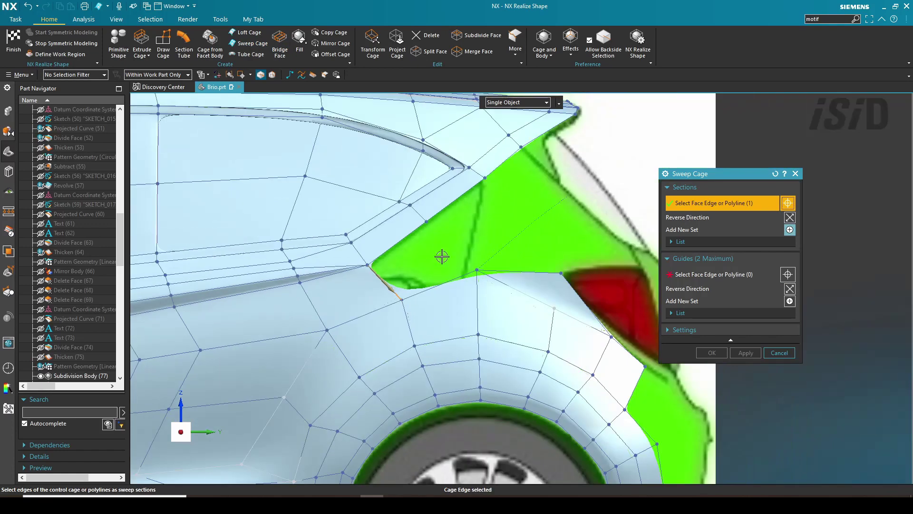
click(468, 195)
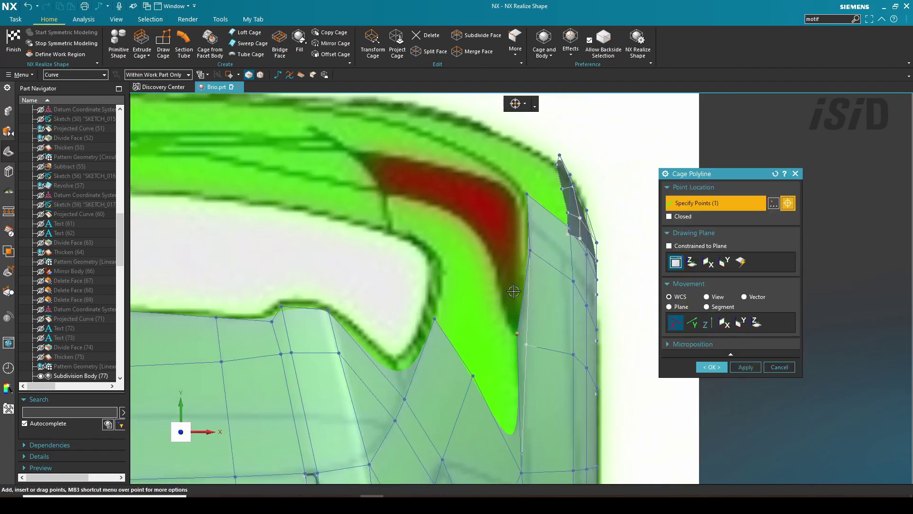
click(709, 367)
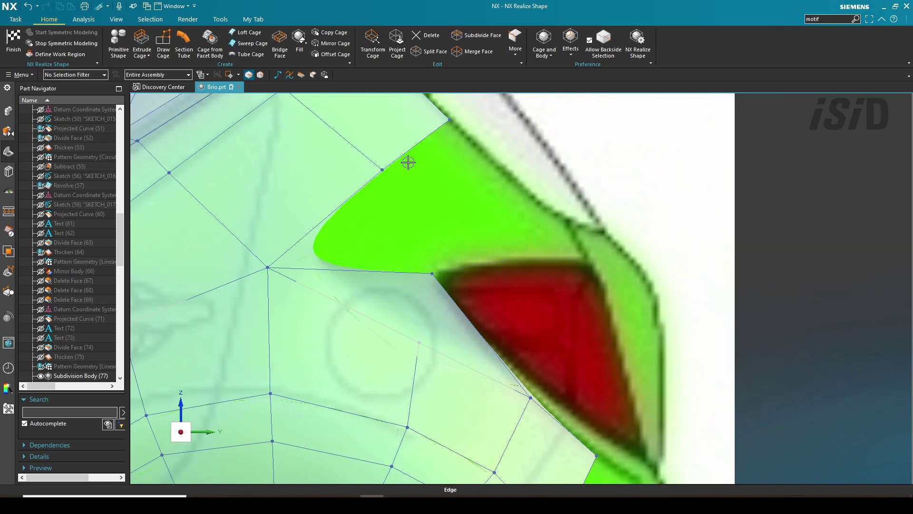
Step: Sweep a cage face with Sweep Cage from the C-pillar's lower rear edge toward the tail light's front tip
click(252, 43)
click(355, 271)
scroll(518, 266, down, 2)
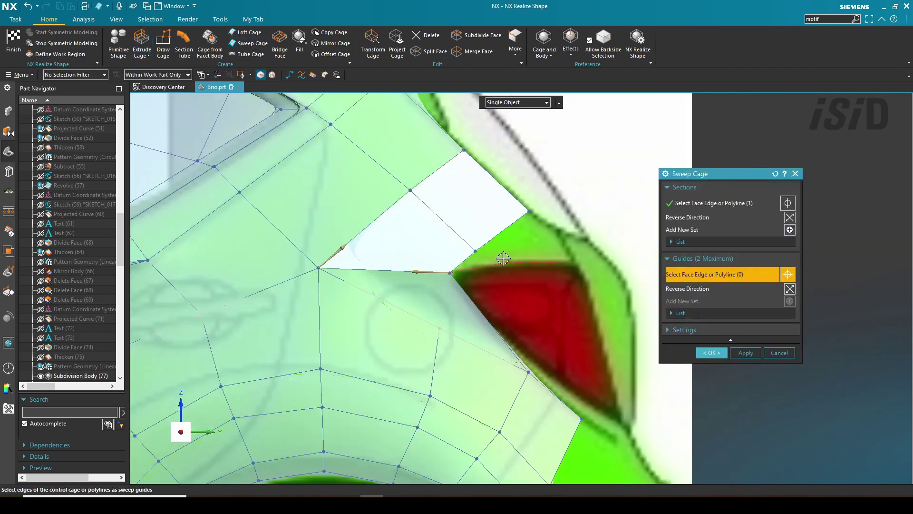
click(712, 353)
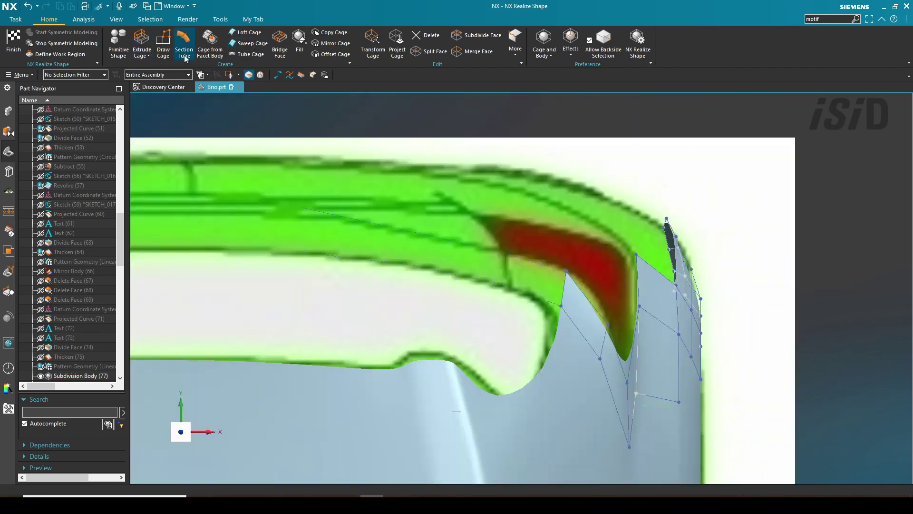
Step: Sweep the C-pillar strip's end edge inward along the cage polyline beneath the rear window with Sweep Cage
click(251, 45)
click(564, 289)
click(693, 277)
click(532, 296)
middle_click(532, 307)
click(520, 258)
scroll(512, 268, down, 1)
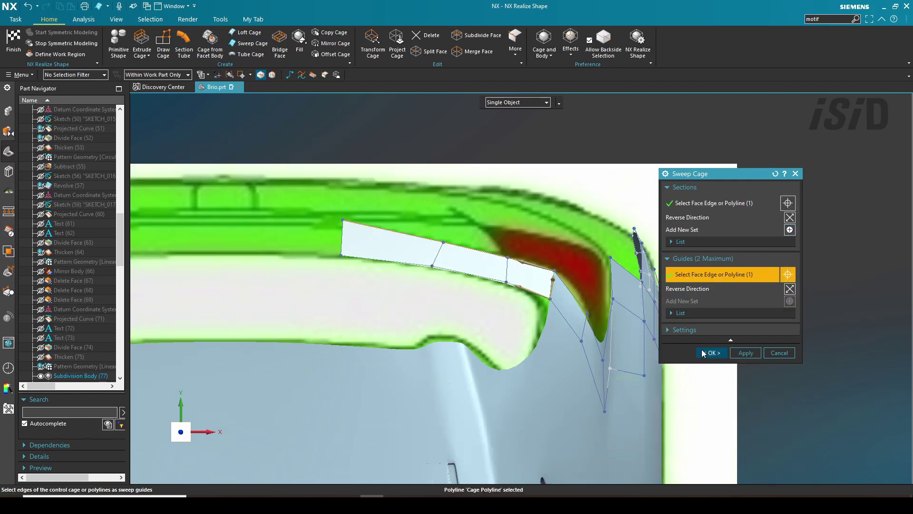
click(710, 353)
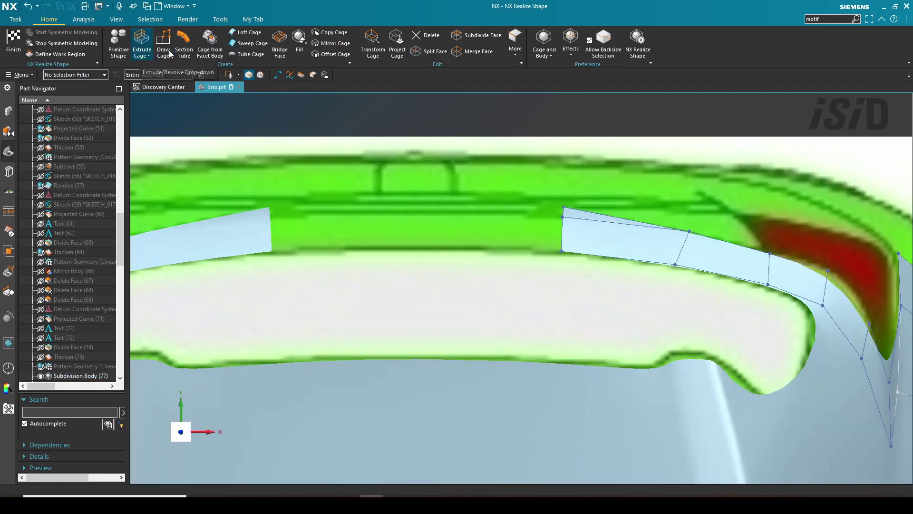
Step: Extrude the inner end edge of the strip beneath the rear window 165 mm along a vector toward the car's centre
click(142, 43)
click(562, 233)
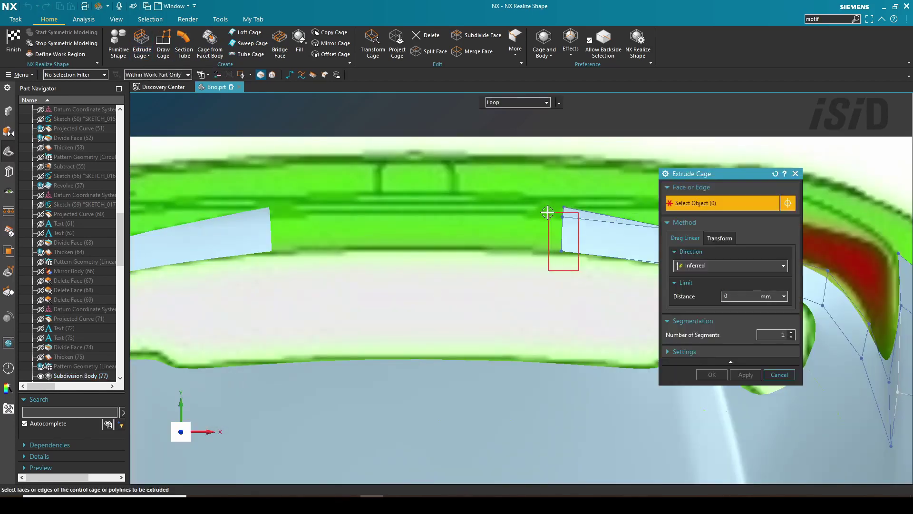
click(731, 266)
click(693, 287)
click(501, 288)
drag(553, 233, 450, 230)
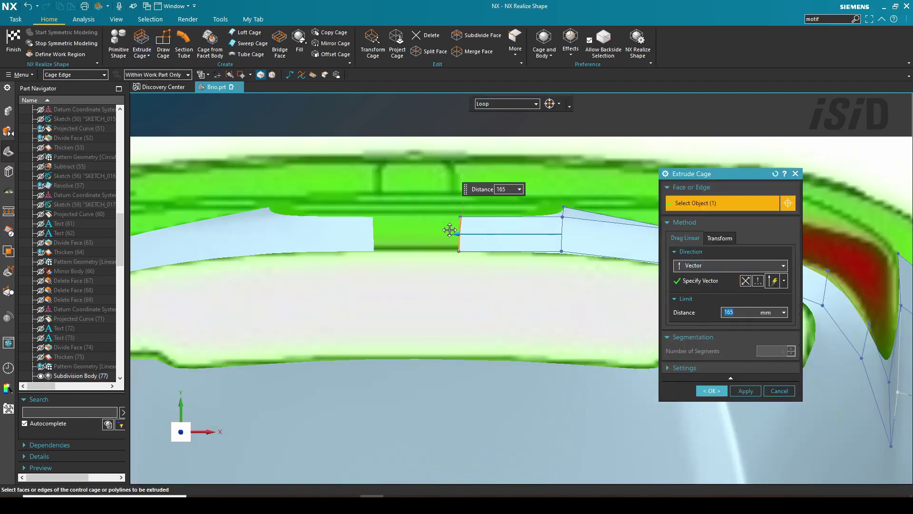
click(712, 391)
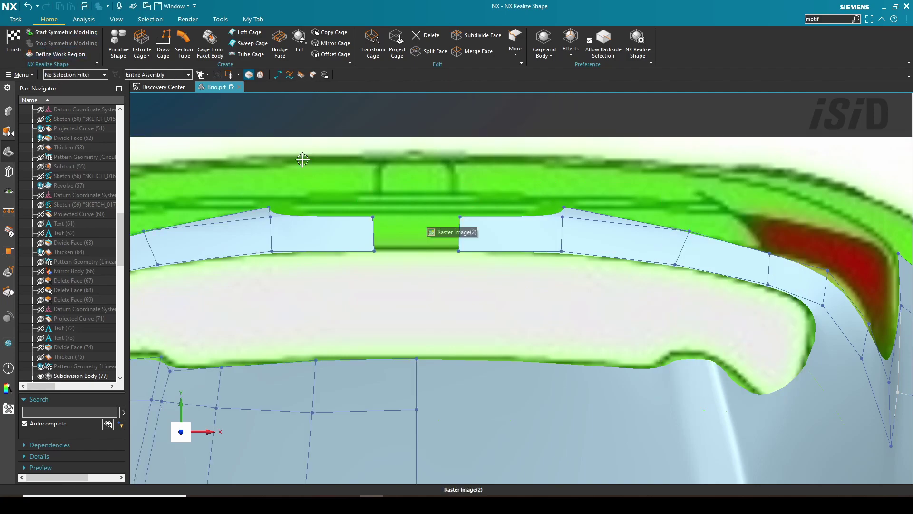
Step: Sew the open end edges of the two mirrored strips together at the car's centre with Sew Cage
click(313, 75)
click(373, 233)
middle_click(390, 214)
click(459, 233)
click(710, 268)
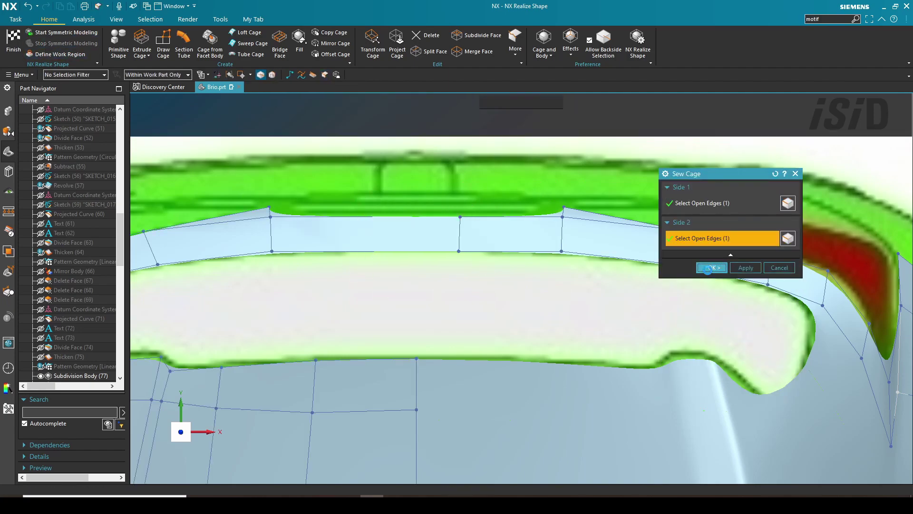
Step: Start symmetric modeling about the car's centre plane
click(65, 32)
scroll(415, 305, down, 8)
middle_drag(418, 318, 398, 290)
scroll(419, 449, up, 7)
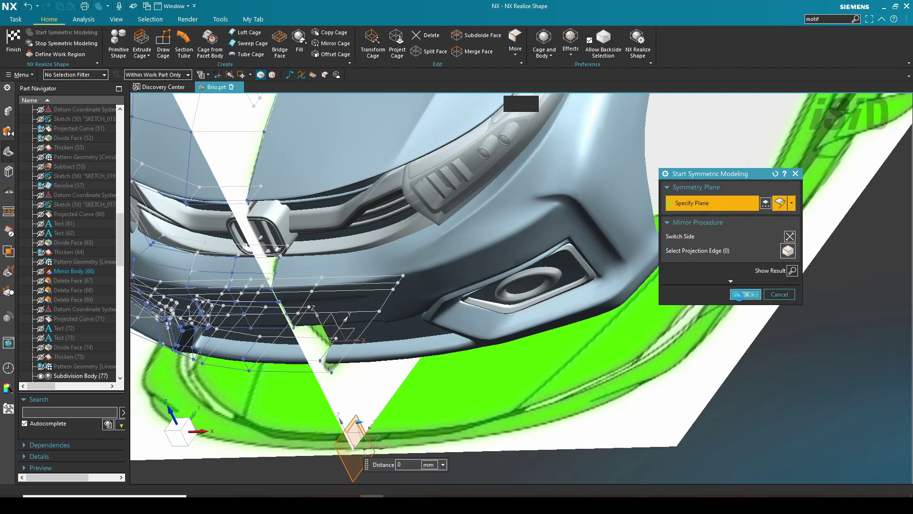
Step: Adjust the middle vertices of the tailgate strip with Transform Cage to match the rear reference view
scroll(535, 368, down, 6)
key(F8)
scroll(452, 241, up, 12)
click(372, 43)
drag(440, 365, 373, 252)
scroll(534, 279, down, 5)
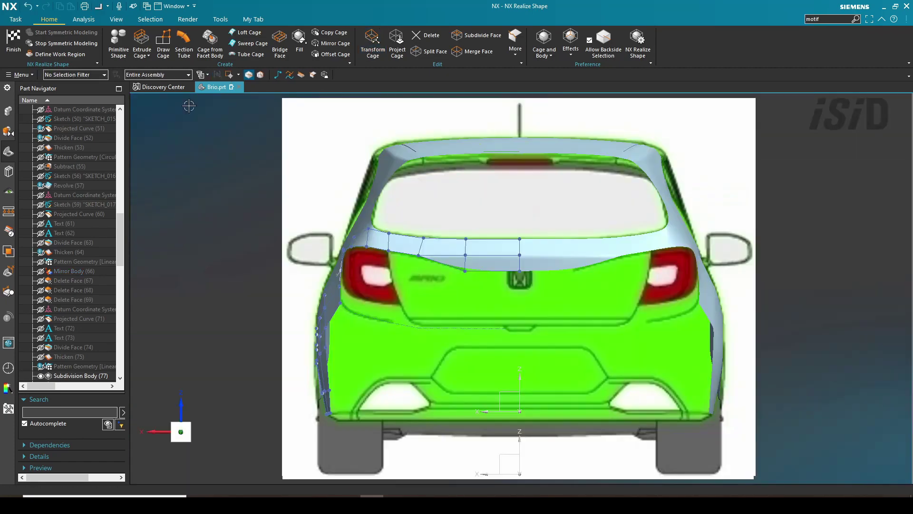
Step: Sweep the rear fender edge below the tail light along the polyline toward the bumper's centre with Sweep Cage
click(252, 43)
click(753, 275)
click(494, 327)
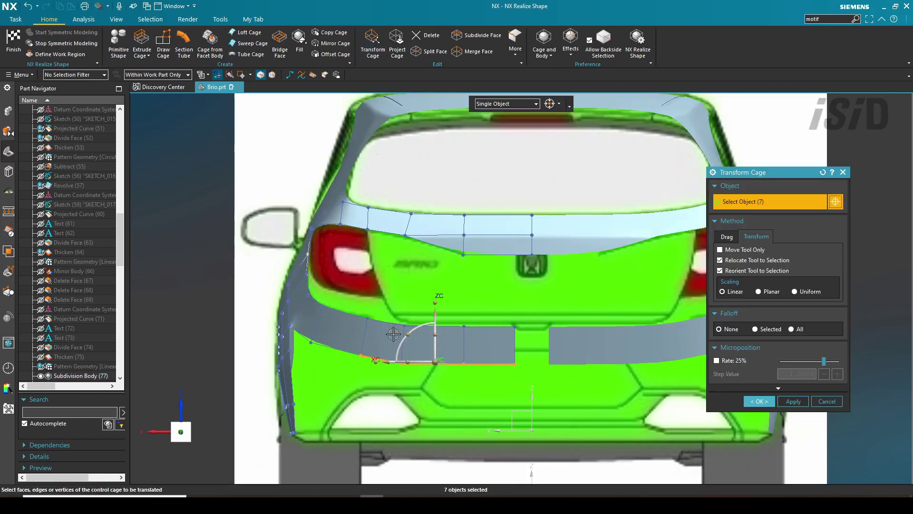
Step: Raise the bumper strip's lower edge and its outermost lower vertex along Z with Transform Cage
drag(435, 311, 437, 303)
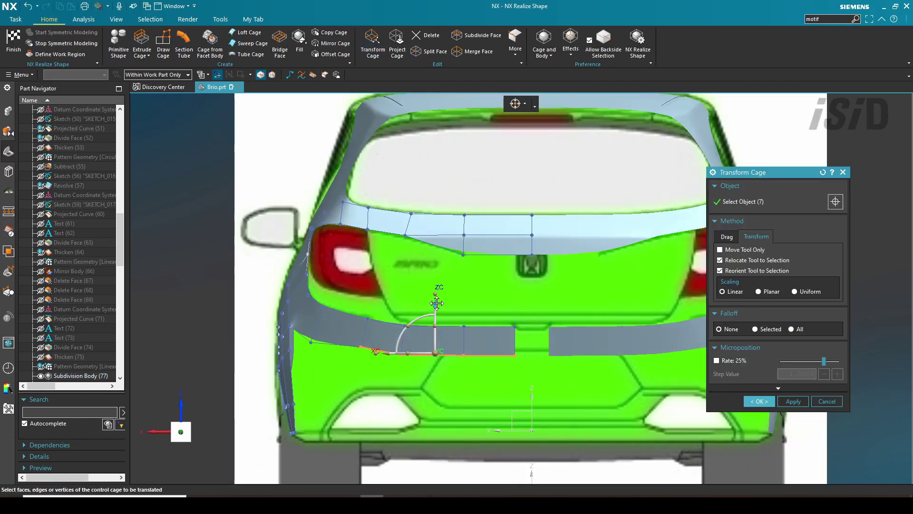
scroll(310, 338, up, 2)
click(310, 338)
drag(311, 293, 312, 283)
scroll(321, 298, down, 1)
scroll(357, 327, down, 1)
scroll(535, 346, up, 1)
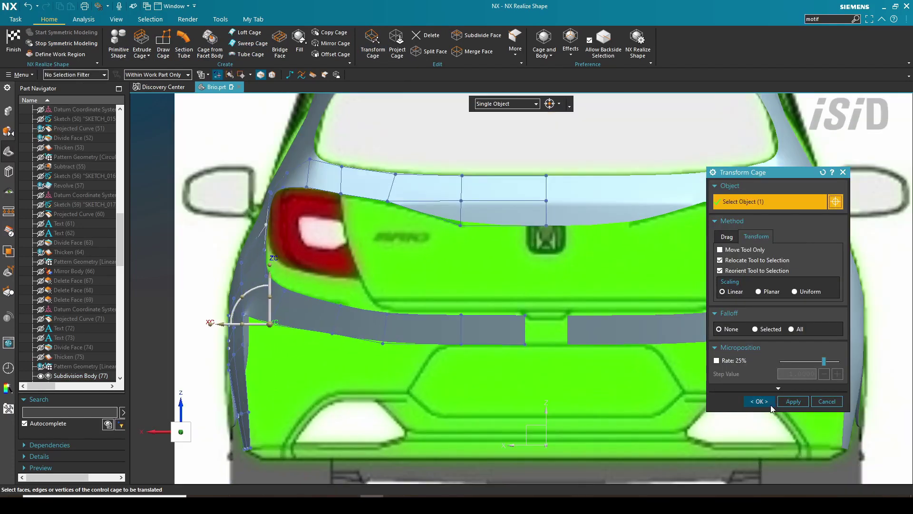
click(767, 403)
Step: Move the bumper strip's lower vertices rearward with Transform Cage to follow the bumper outline in the side reference view
scroll(384, 232, down, 2)
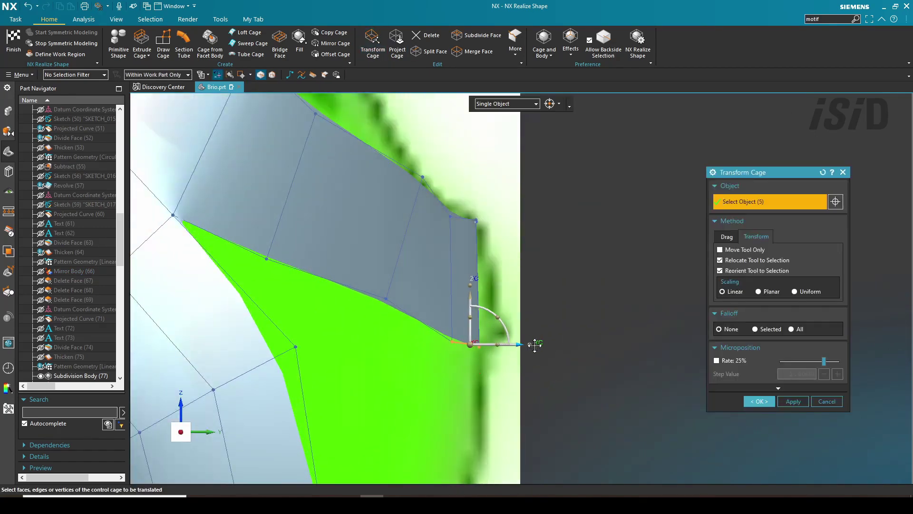
drag(497, 292, 496, 283)
drag(369, 282, 383, 322)
drag(442, 303, 475, 303)
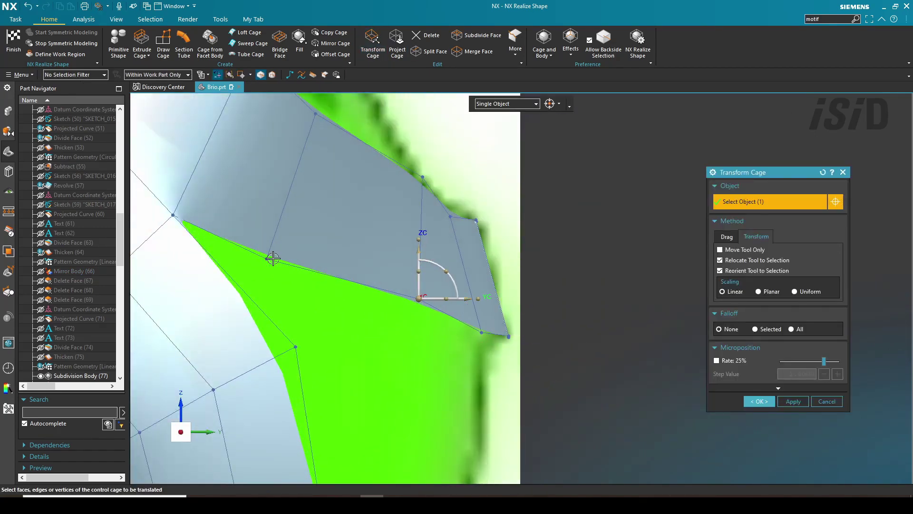
click(268, 259)
drag(323, 261, 383, 269)
drag(459, 316, 401, 272)
drag(469, 301, 483, 302)
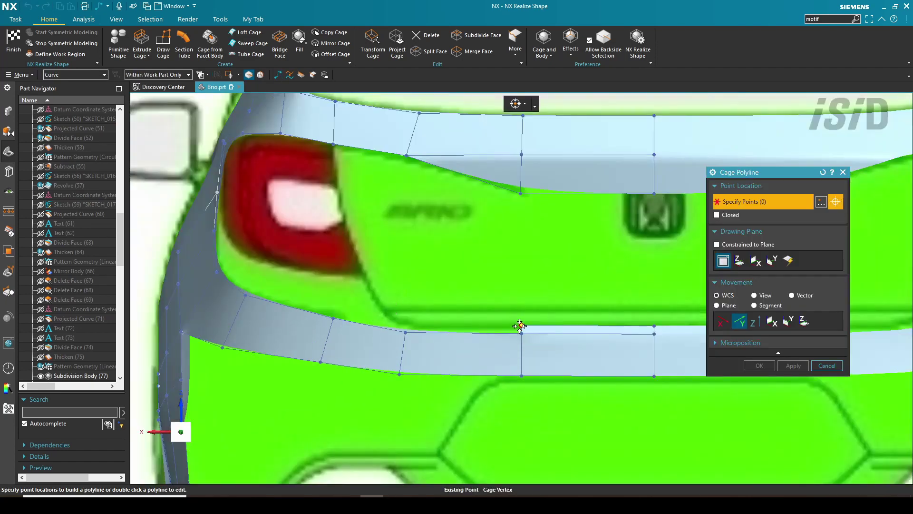
Step: Draw a four-point cage polyline from the bumper strip's upper edge past the tailgate's lower corner to beneath the tail light
click(521, 325)
scroll(410, 330, up, 3)
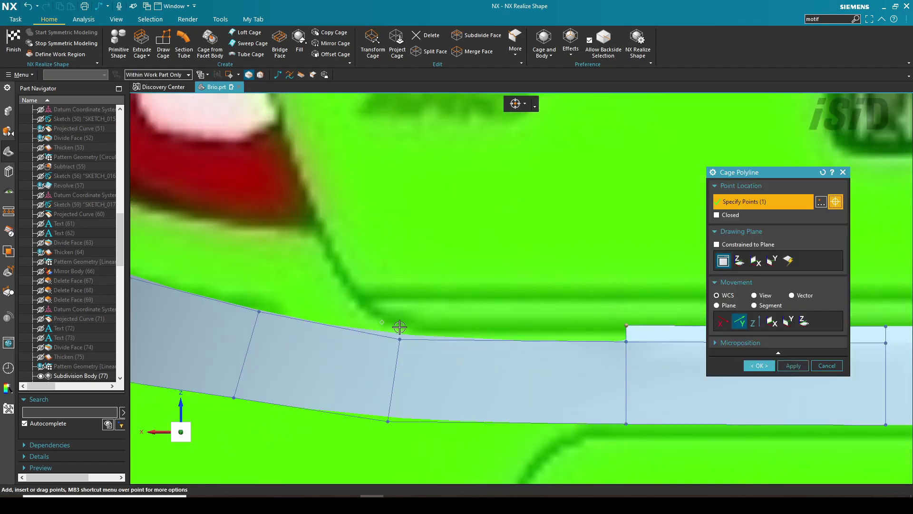
click(400, 323)
scroll(495, 325, down, 2)
scroll(378, 258, up, 2)
click(521, 104)
click(379, 262)
scroll(437, 277, down, 3)
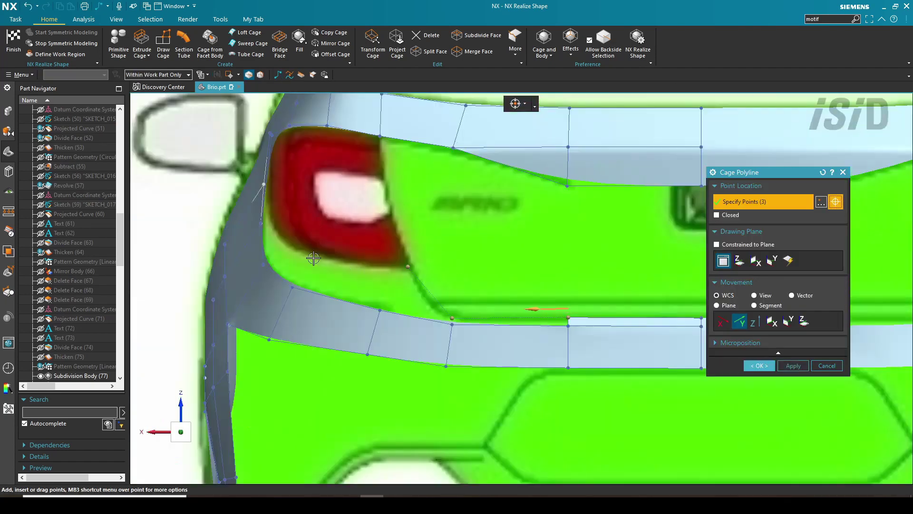
scroll(309, 260, up, 2)
click(330, 261)
Step: Reposition the cage polyline's points in the top view to follow the car's rear contour, and complete the polyline
scroll(341, 268, down, 2)
middle_drag(452, 358, 493, 377)
key(ctrl+alt+t)
scroll(509, 295, up, 5)
scroll(501, 284, up, 2)
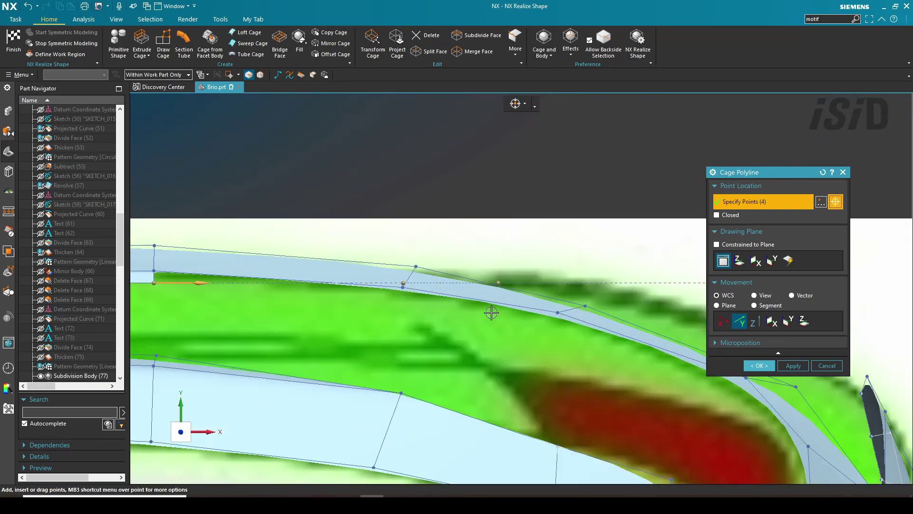
scroll(501, 361, down, 2)
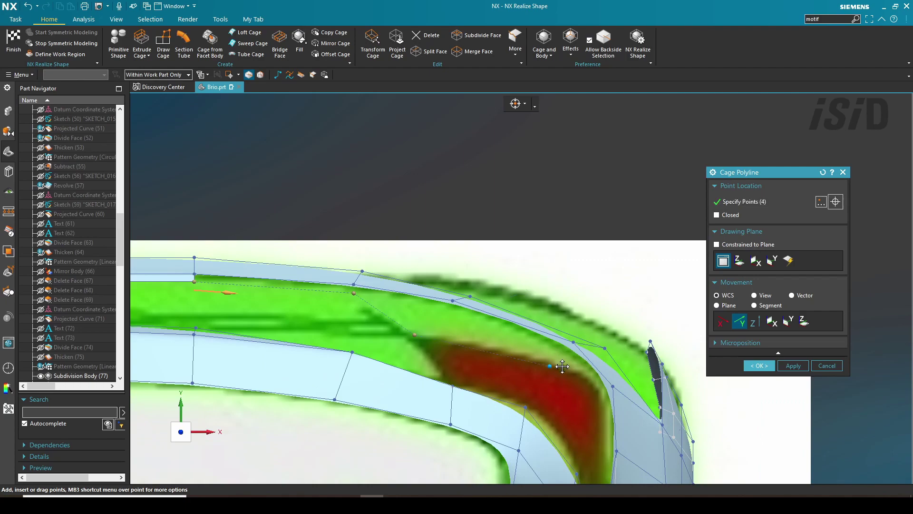
click(760, 365)
Step: Sweep the short end edge of the bumper's upper lip outward along the strip's upper edge and the polyline with Sweep Cage
scroll(523, 295, down, 3)
middle_drag(404, 266, 456, 355)
scroll(428, 314, up, 2)
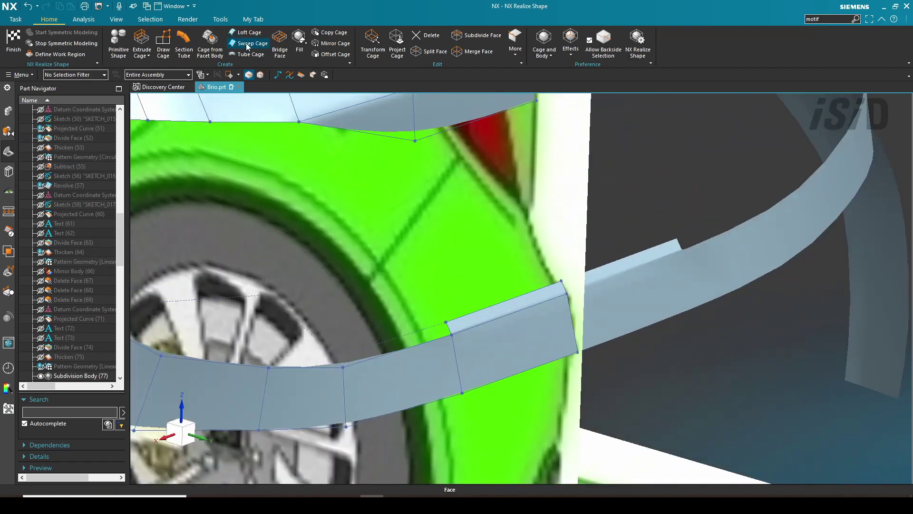
click(246, 46)
click(448, 328)
click(776, 273)
scroll(587, 311, down, 1)
click(435, 343)
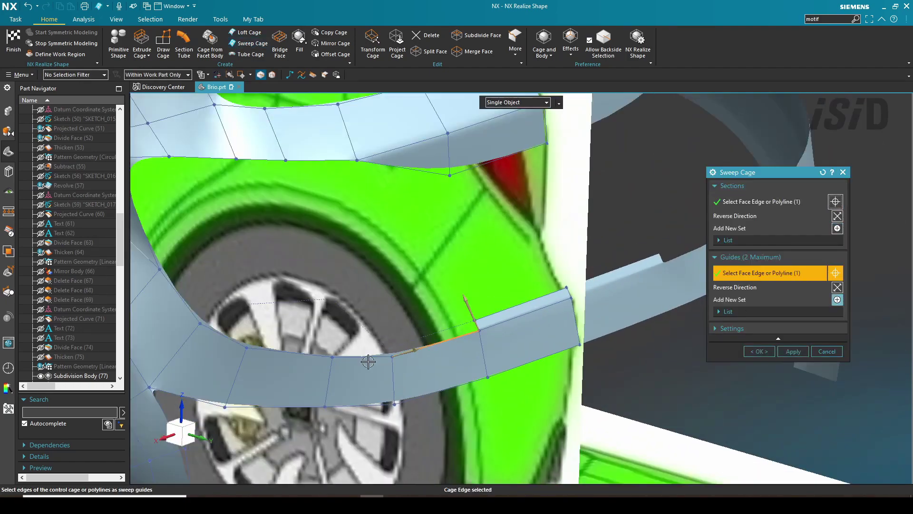
click(372, 337)
click(756, 351)
Step: Raise the weight of the crease edges between the bumper strip and its upper panel, and finish the Realize Shape session
click(515, 49)
click(532, 102)
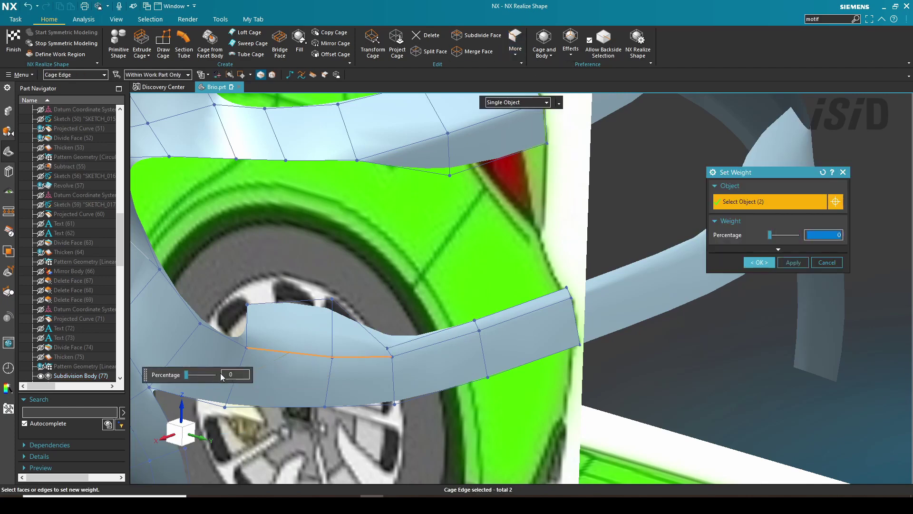
drag(186, 375, 220, 375)
click(443, 341)
click(760, 262)
scroll(526, 317, down, 1)
scroll(591, 300, up, 1)
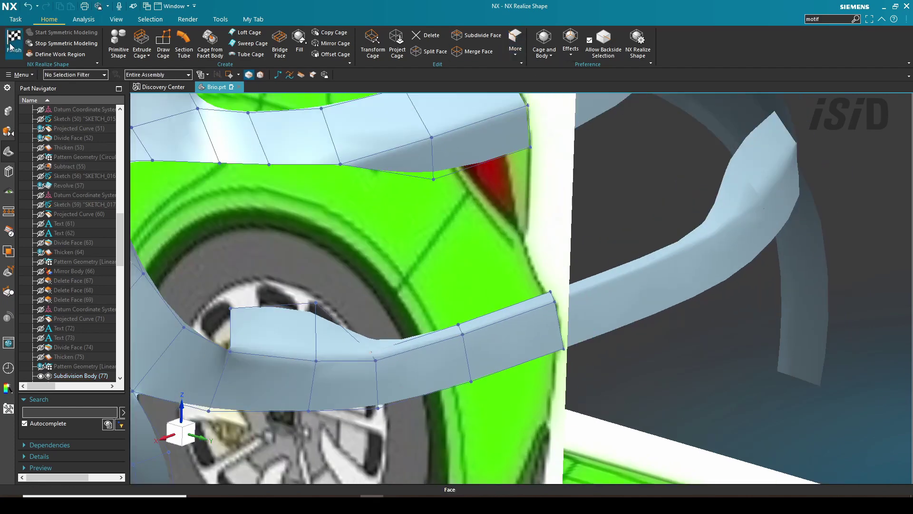
click(13, 43)
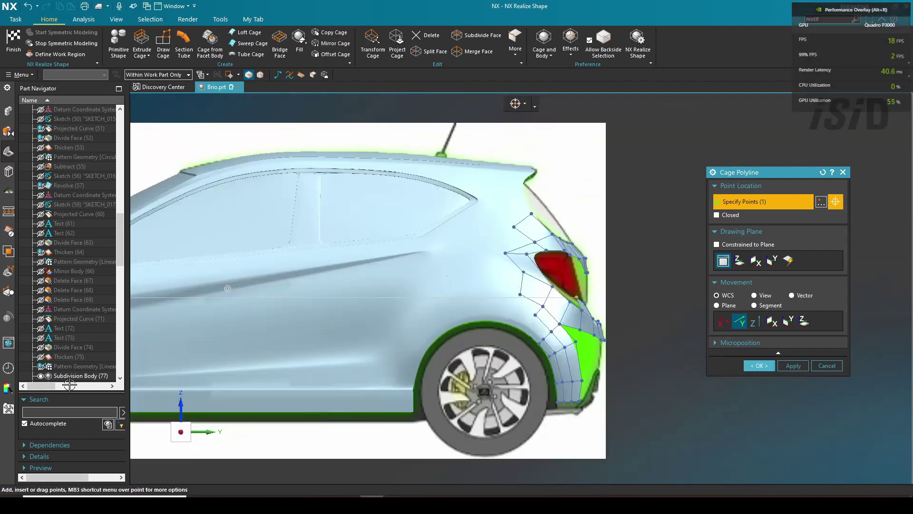
Step: Draw a cage polyline along the tail light's lower edge in the side view, starting at the rear panel's corner
scroll(395, 224, up, 8)
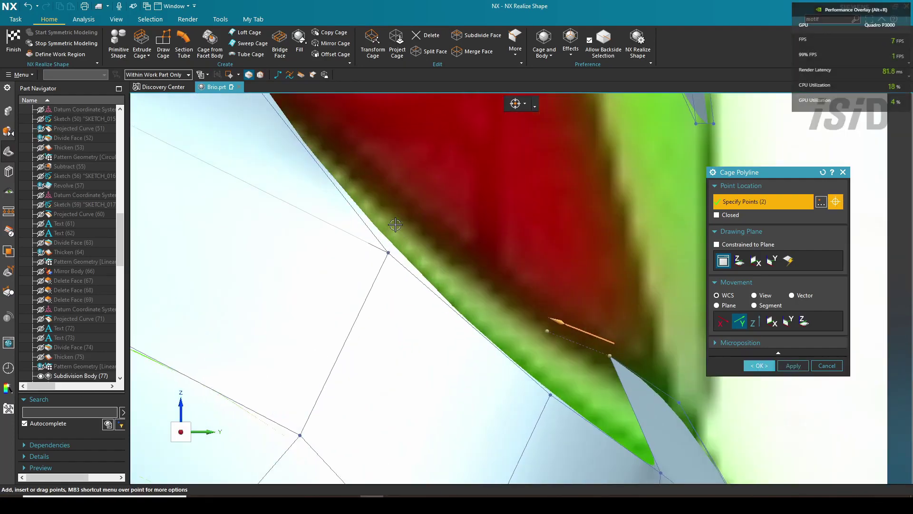
click(395, 225)
scroll(415, 291, down, 3)
click(756, 365)
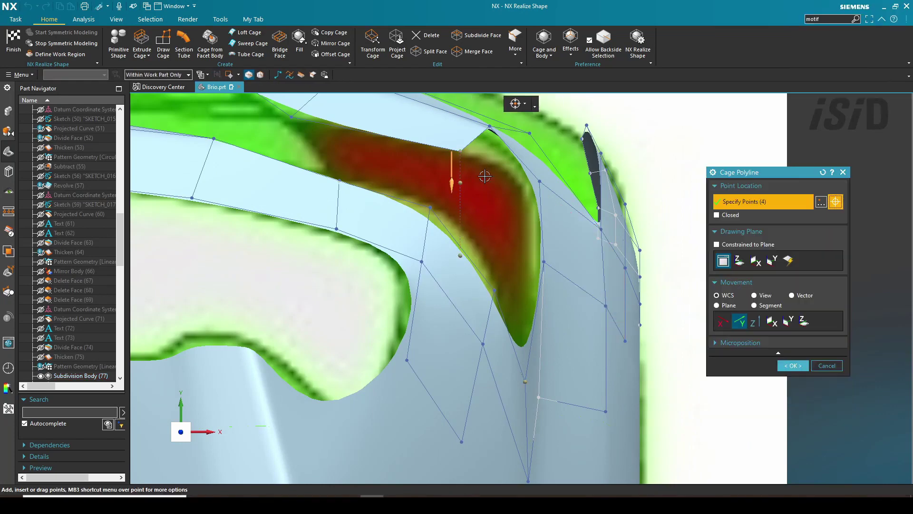
Step: Shift the tail light polyline's points along X in the top view to follow the lamp's outer contour
scroll(448, 183, up, 2)
click(905, 128)
click(723, 321)
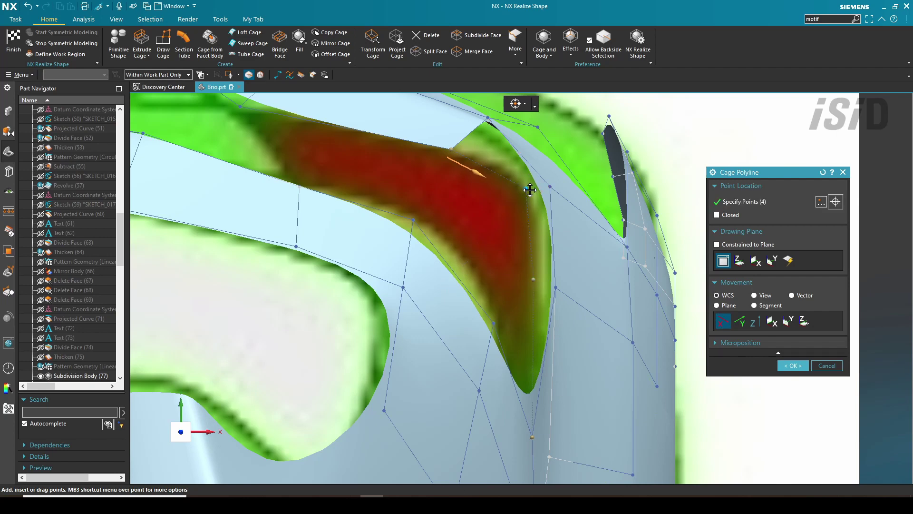
middle_click(530, 190)
scroll(549, 311, down, 2)
scroll(597, 271, up, 1)
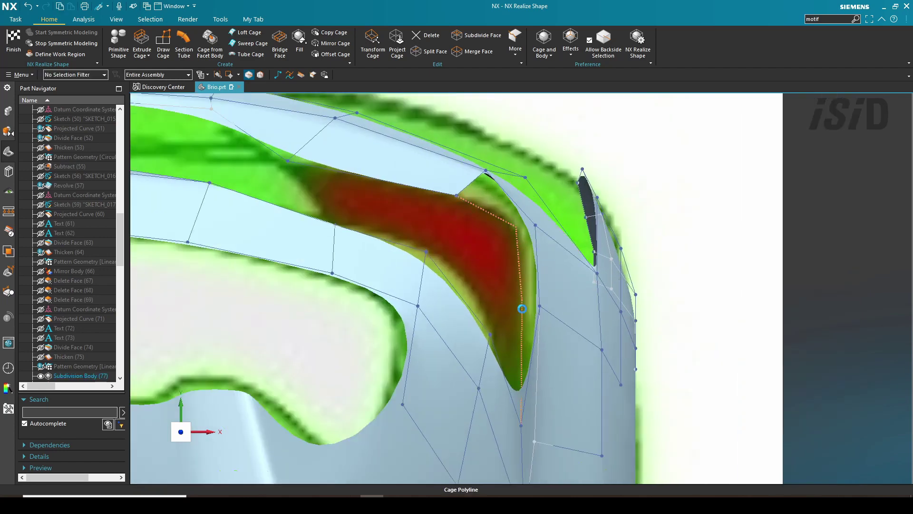
Step: Edit the tail light polyline's end point and sweep the bumper panel's end edge along the polyline with Sweep Cage
double_click(521, 309)
right_click(522, 425)
click(794, 366)
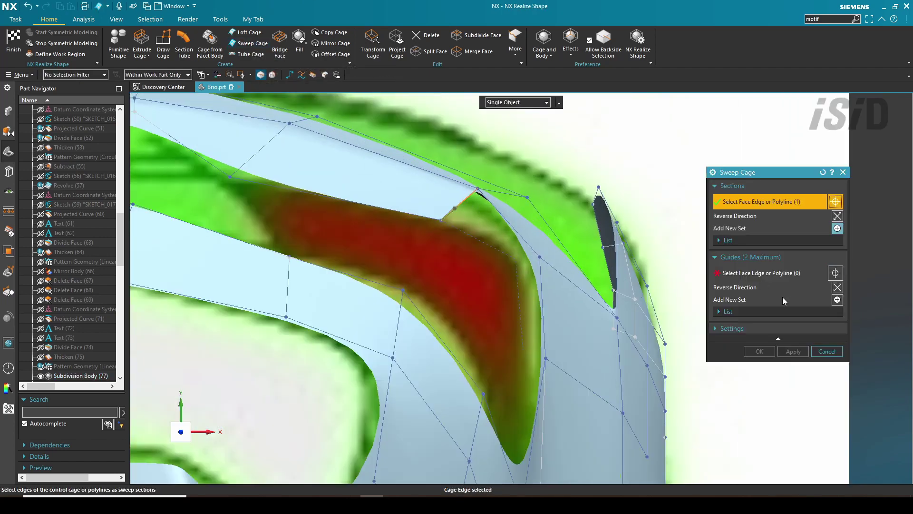
click(471, 242)
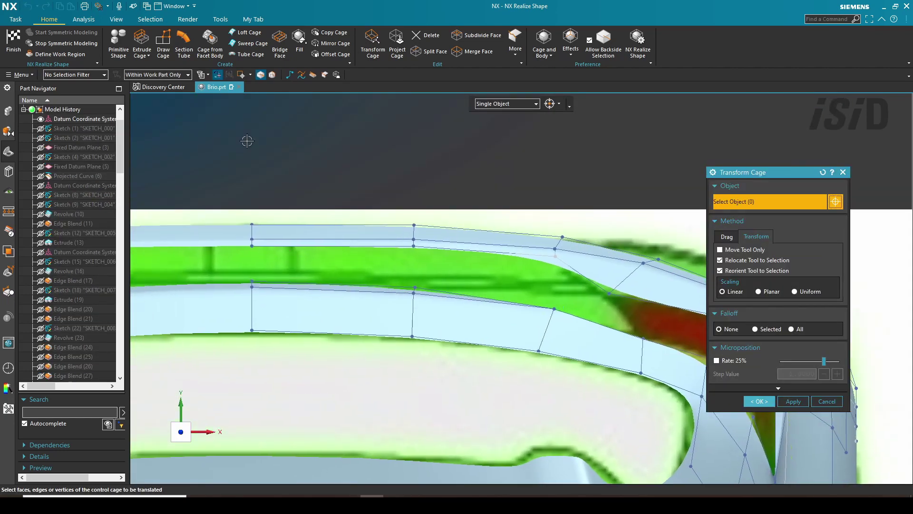
Step: Extrude the two middle edges of the upper bumper panel toward the tailgate with Extrude Cage
click(391, 247)
click(525, 301)
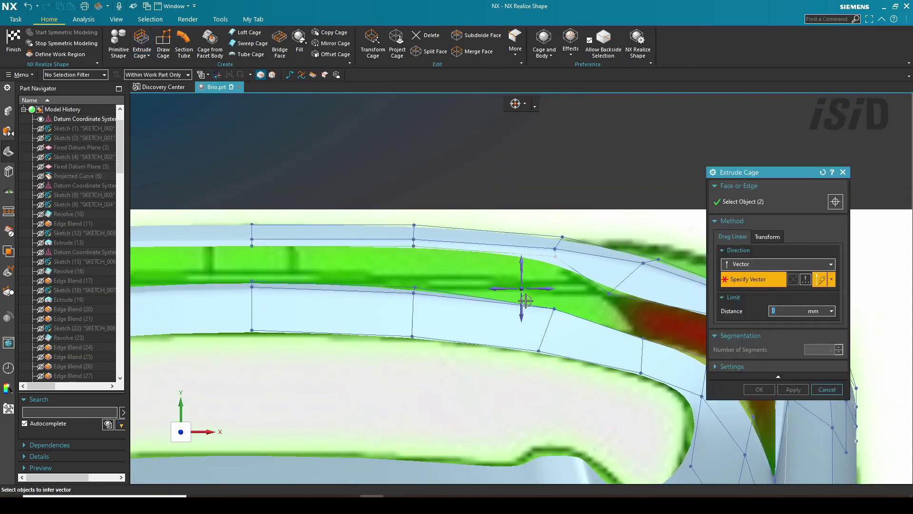
drag(484, 258, 497, 282)
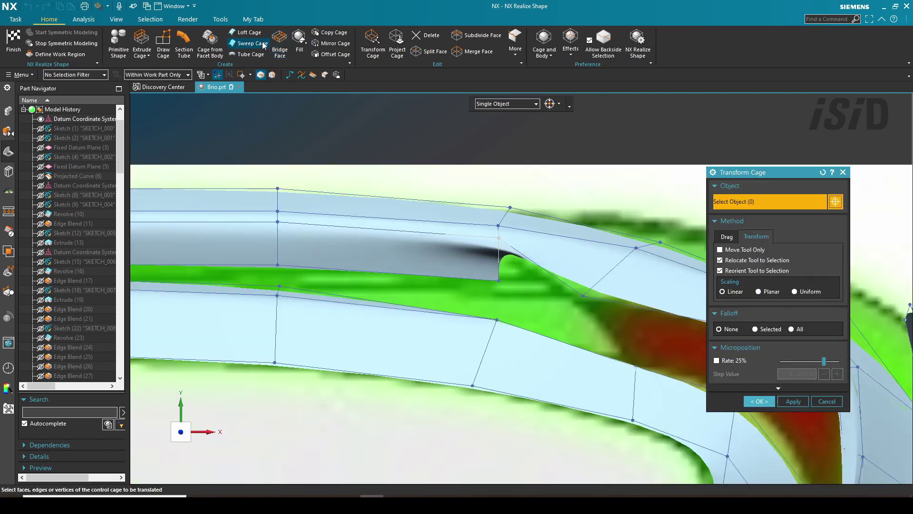
Step: Loft a central tailgate face between the upper strip's lower edge and the bumper strip's upper edge with Loft Cage
click(255, 33)
click(503, 252)
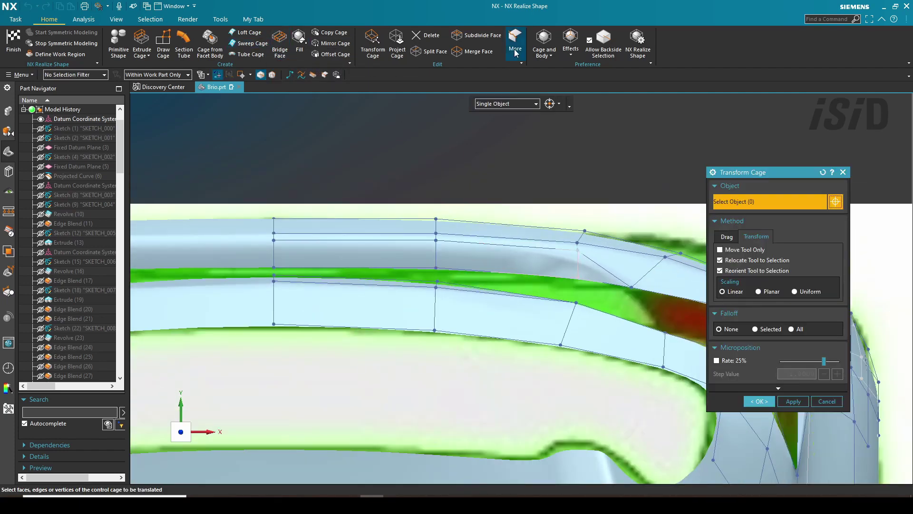
click(515, 43)
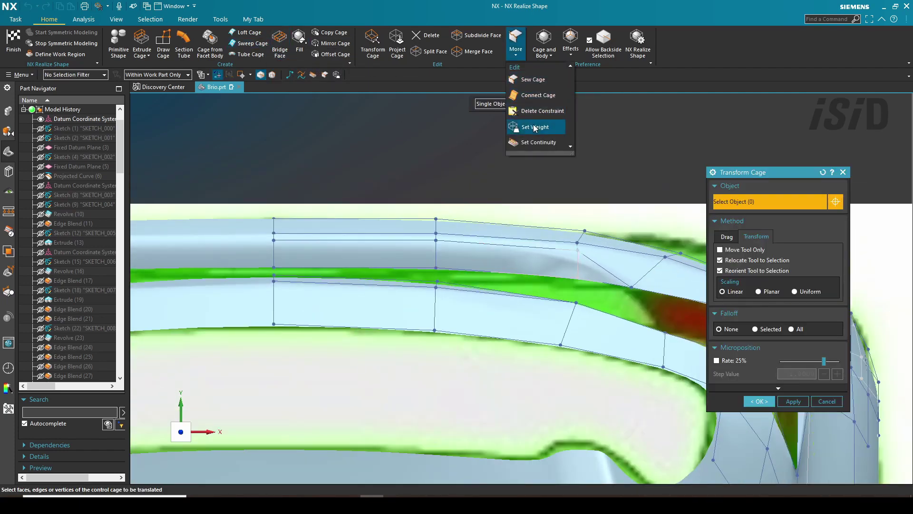
click(533, 124)
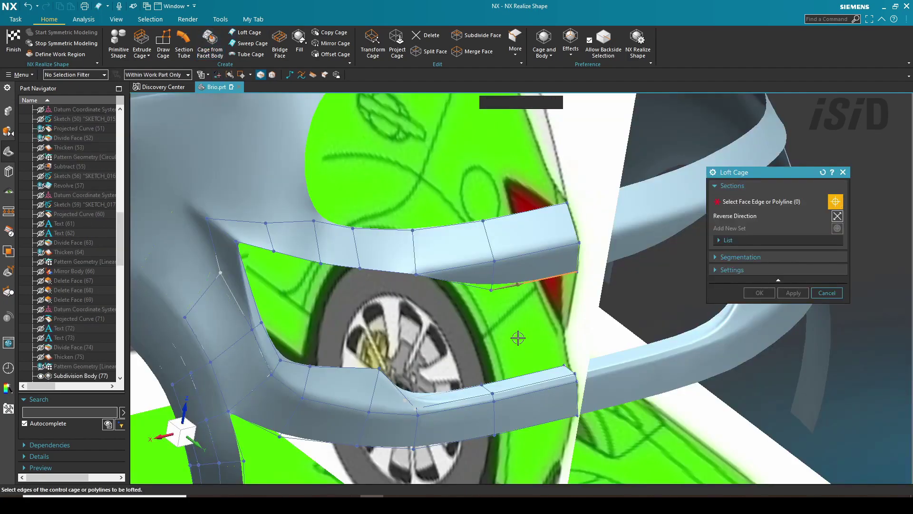
click(518, 376)
key(ctrl+alt+r)
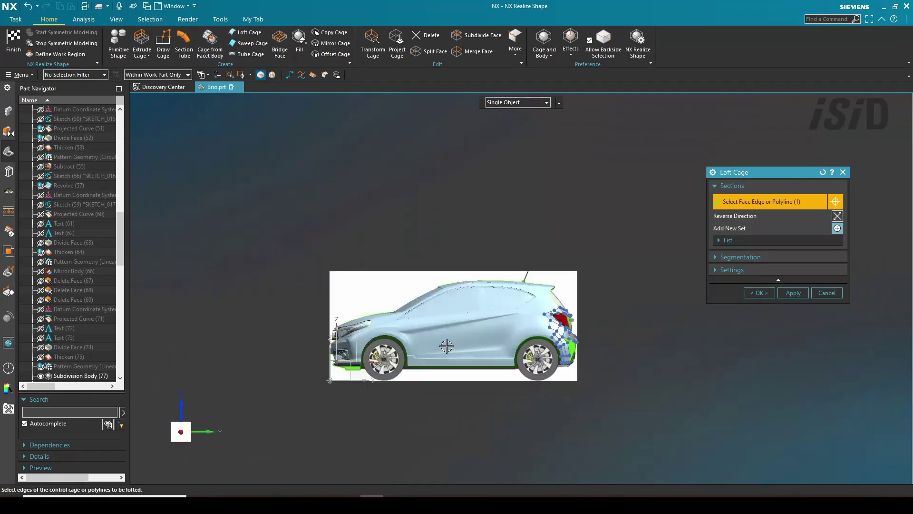
scroll(547, 316, up, 10)
middle_drag(520, 312, 435, 407)
click(792, 293)
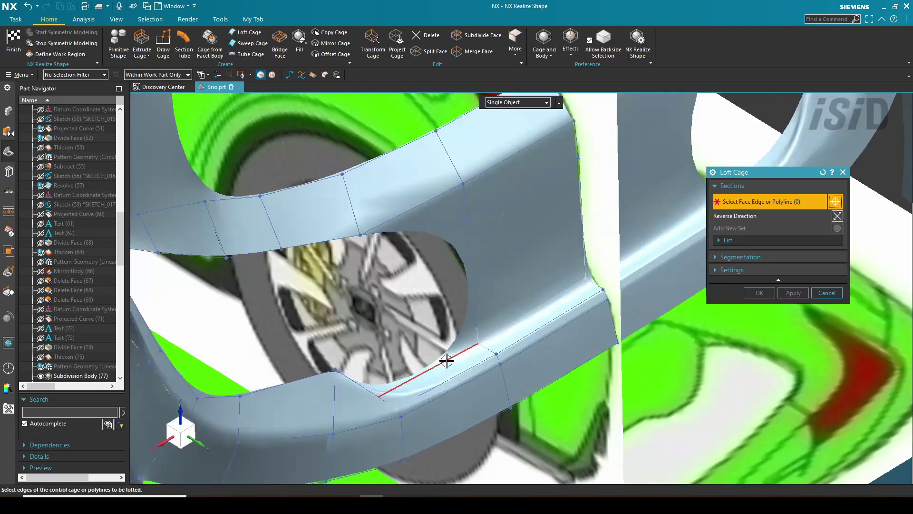
Step: Fill the next tailgate face toward the tail light with Sweep Cage, using the adjoining strip edges and the lofted face's side edge
middle_click(395, 234)
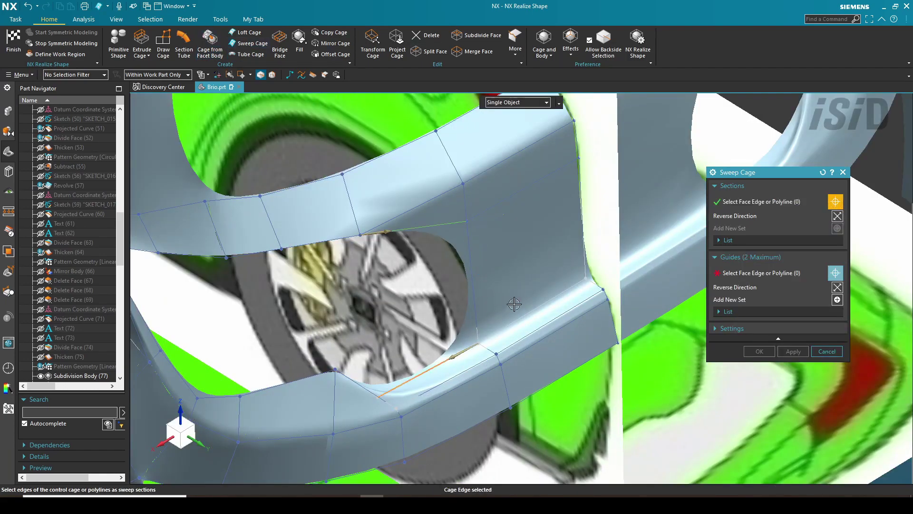
click(762, 273)
click(470, 249)
click(793, 351)
Step: Split the two tailgate faces horizontally with one division, using their shared vertical edge as the reference
middle_drag(457, 296, 381, 269)
click(432, 57)
click(810, 191)
click(530, 280)
click(405, 288)
click(737, 272)
scroll(252, 323, down, 3)
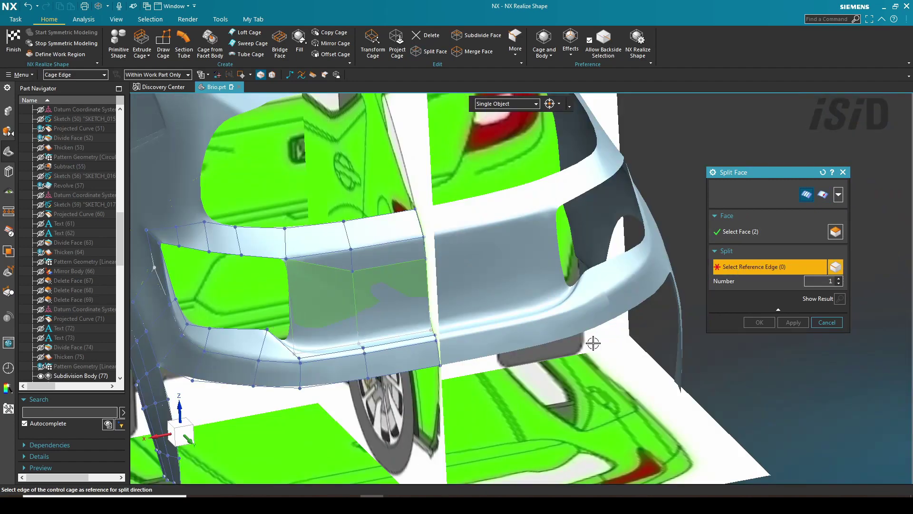
right_click(791, 366)
mouse_move(841, 310)
click(736, 366)
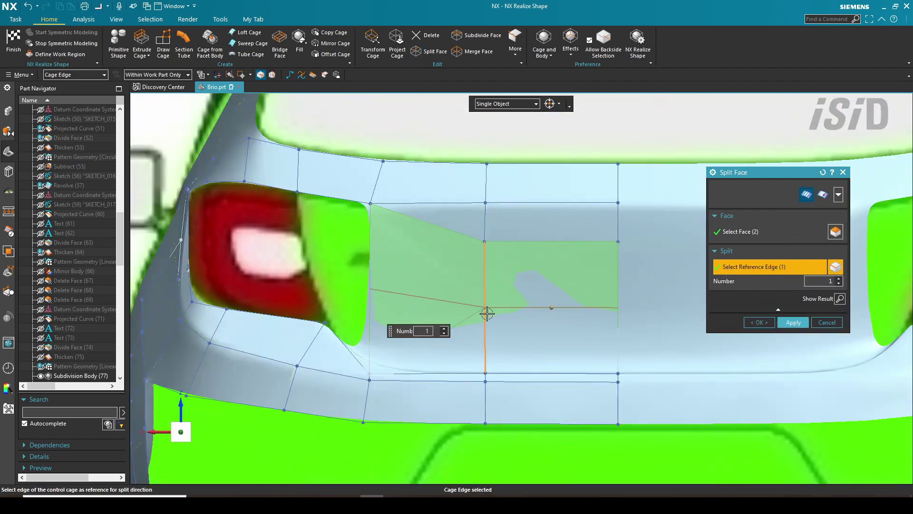
click(793, 322)
scroll(341, 308, up, 3)
click(827, 322)
Step: Draw a three-point cage polyline along the tail light's inner contour, from the upper strip down to the bumper strip's corner
scroll(459, 338, down, 2)
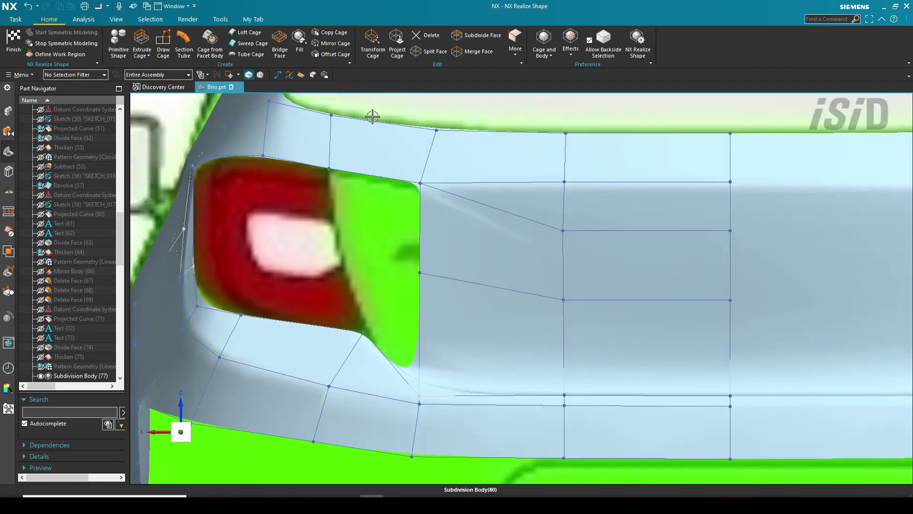
click(164, 44)
key(ctrl+alt+r)
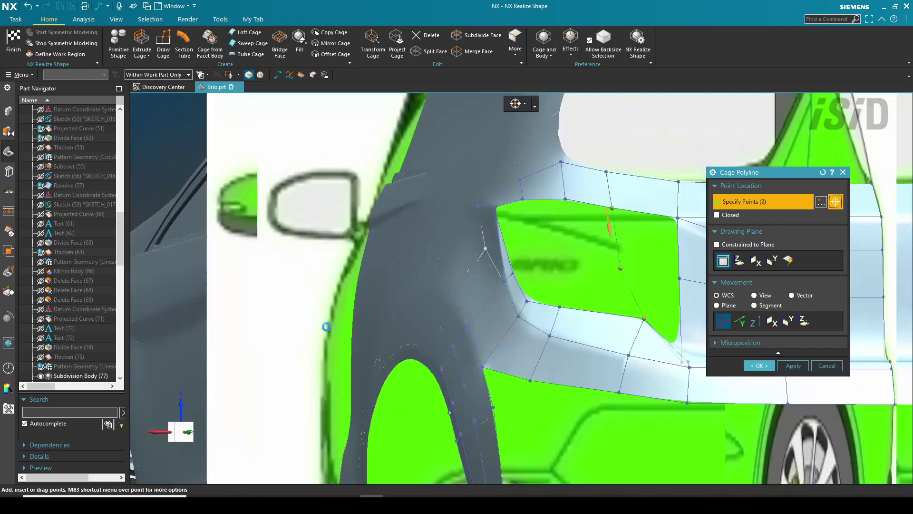
scroll(409, 280, up, 6)
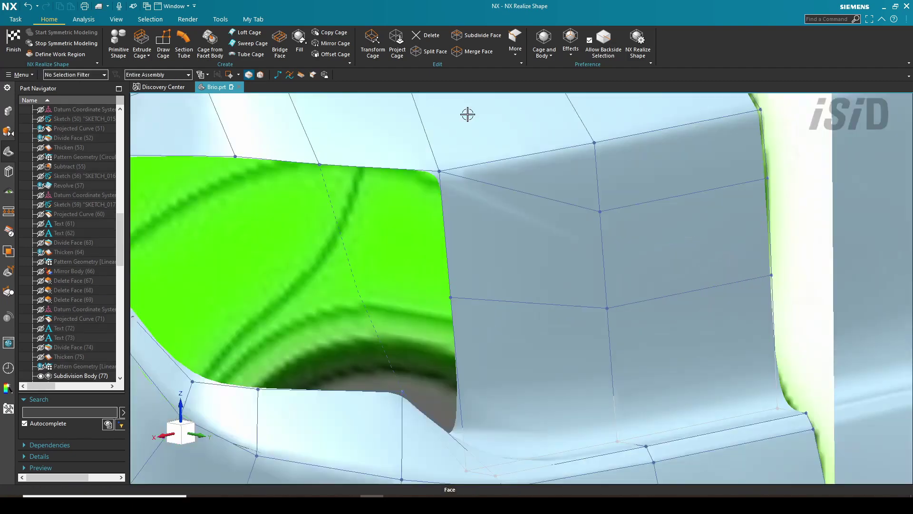
Step: Fill the gap between the tail light polyline and the tailgate panel's side edge with Sweep Cage
click(253, 43)
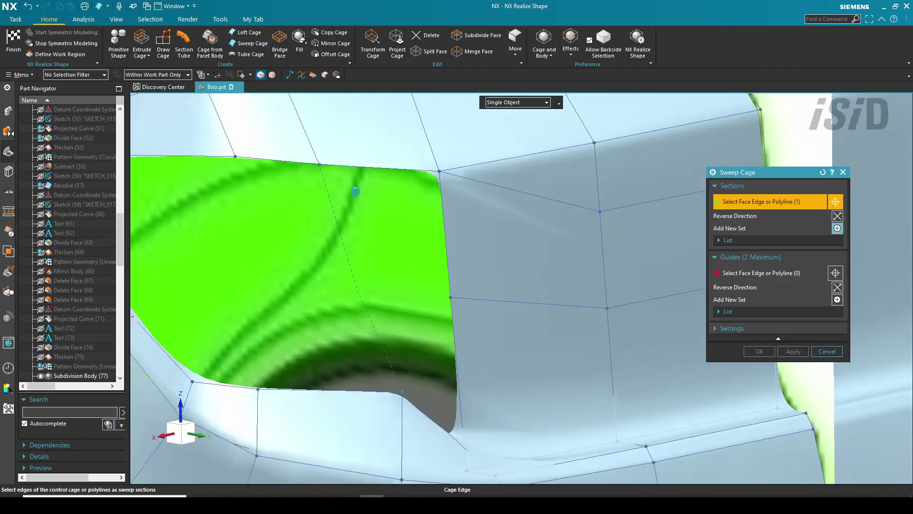
scroll(403, 397, up, 4)
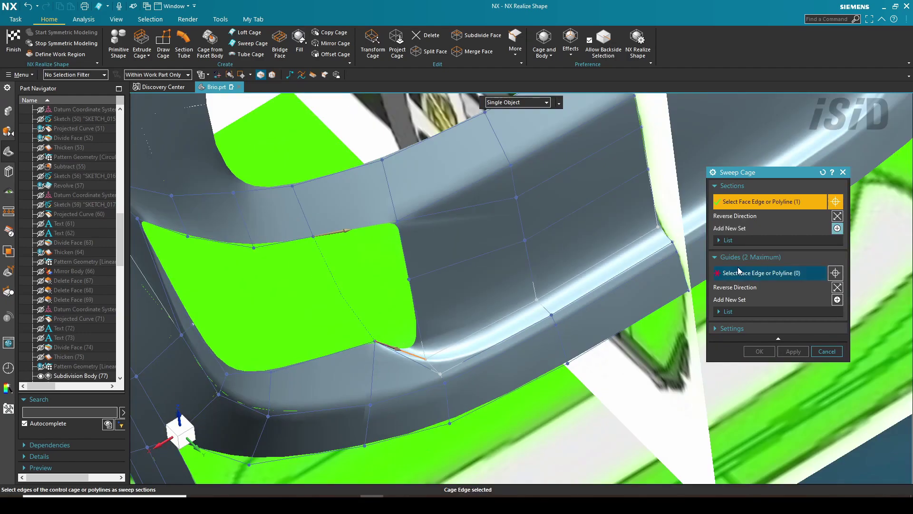
click(410, 280)
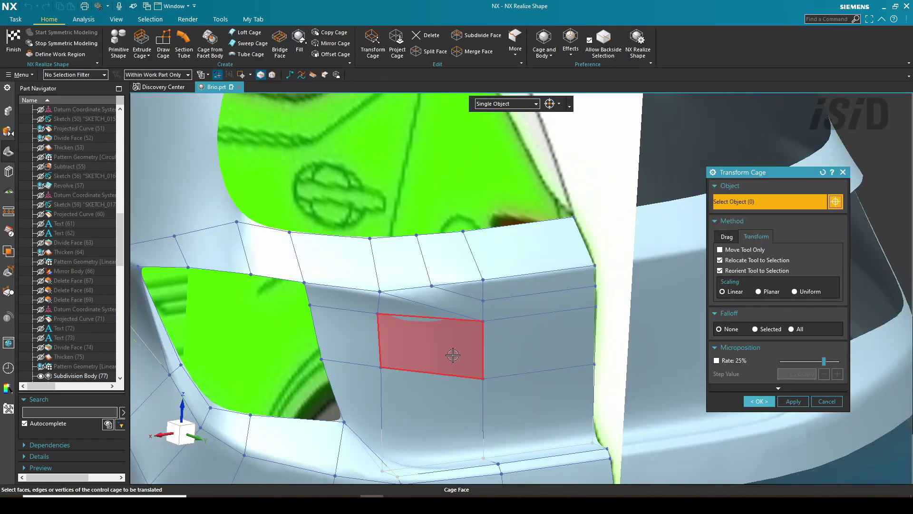
Step: Examine the smoothed tailgate surface and the tail light openings from several angles
mouse_move(452, 350)
middle_down()
mouse_move(444, 369)
mouse_move(443, 354)
middle_up()
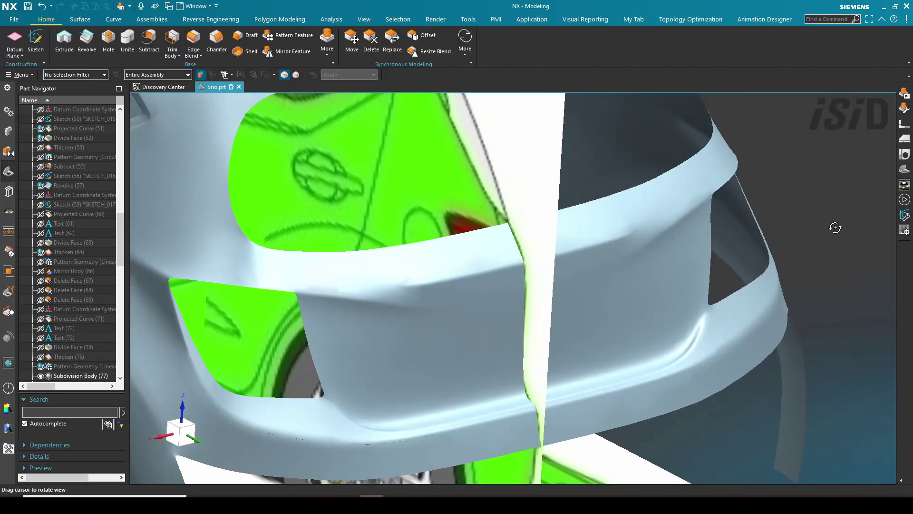
scroll(836, 224, up, 3)
right_click(714, 293)
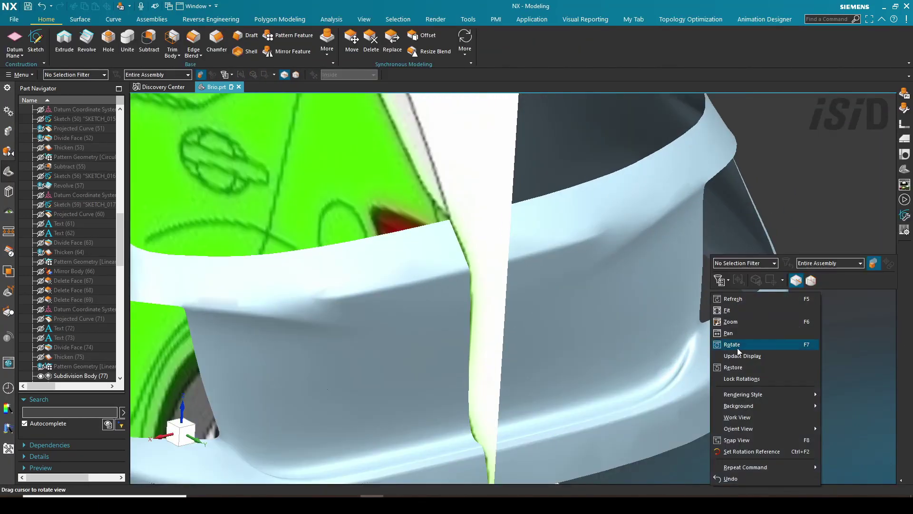
click(737, 349)
drag(716, 296, 477, 322)
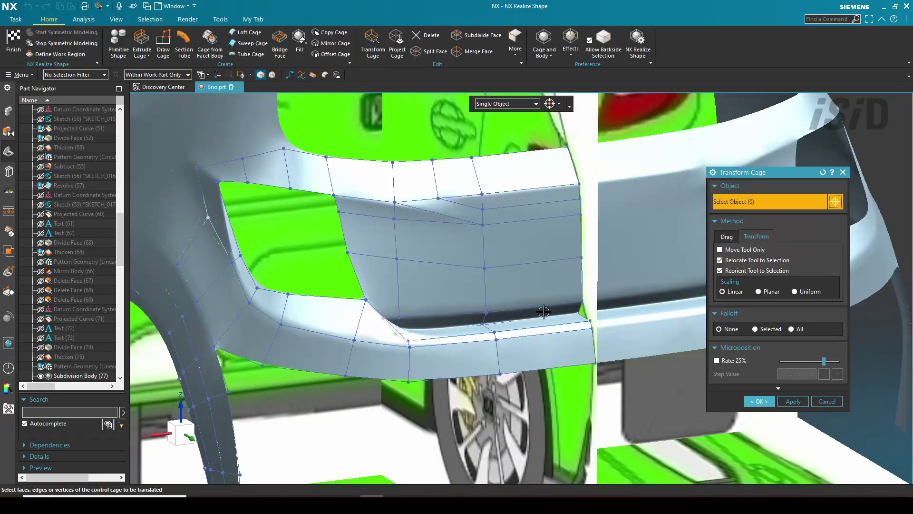
middle_drag(544, 312, 560, 274)
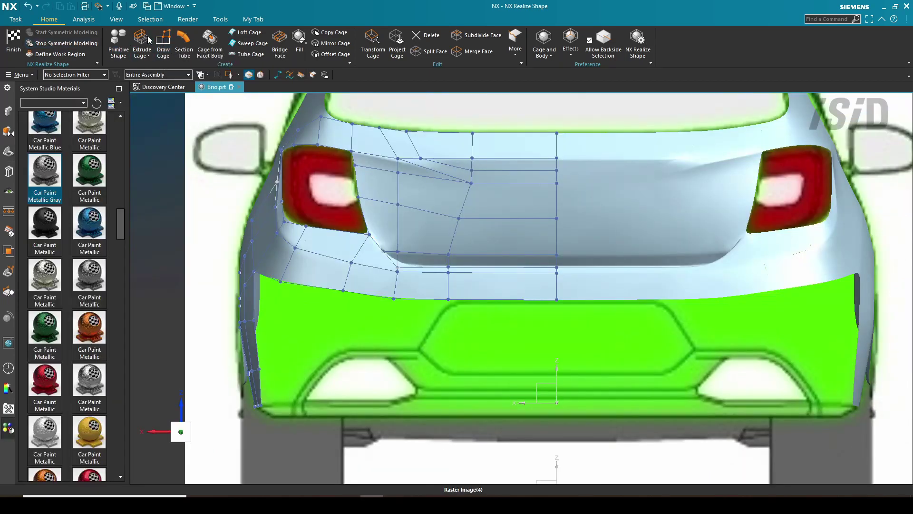
Step: Extrude two of the bumper strip's lower edges downward beside the centre with Extrude Cage
click(148, 40)
drag(467, 318, 329, 286)
click(590, 230)
click(521, 314)
drag(369, 310, 370, 347)
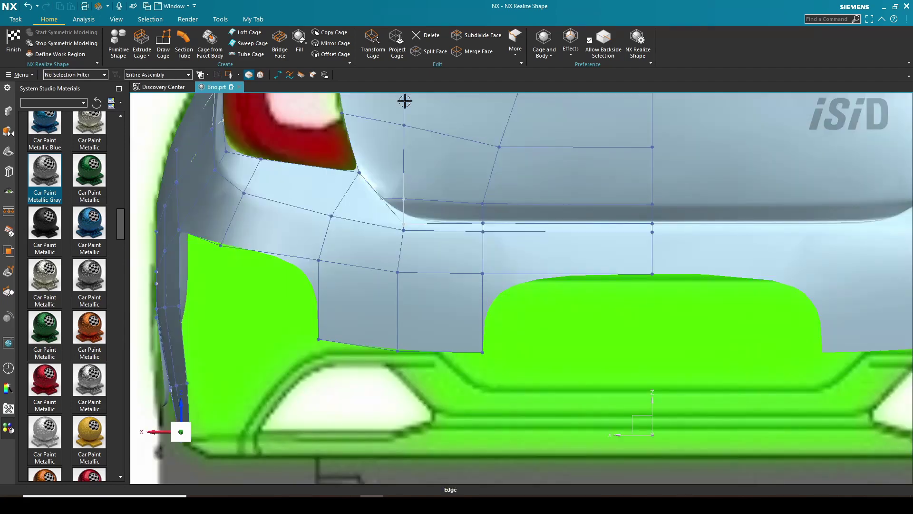
Step: Level the bottom edge of the extruded bumper faces and shift its inner corner outward to the reference contour with Transform Cage
click(373, 45)
drag(333, 288, 266, 356)
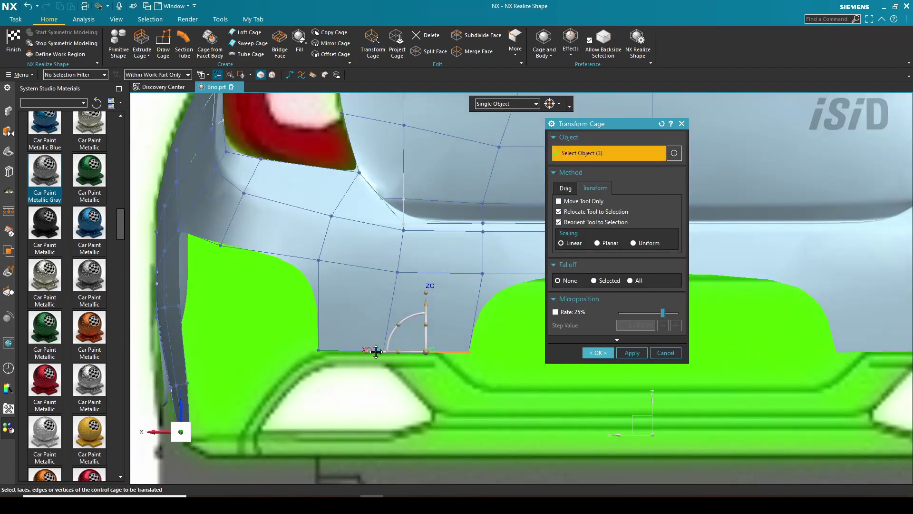
scroll(442, 323, down, 2)
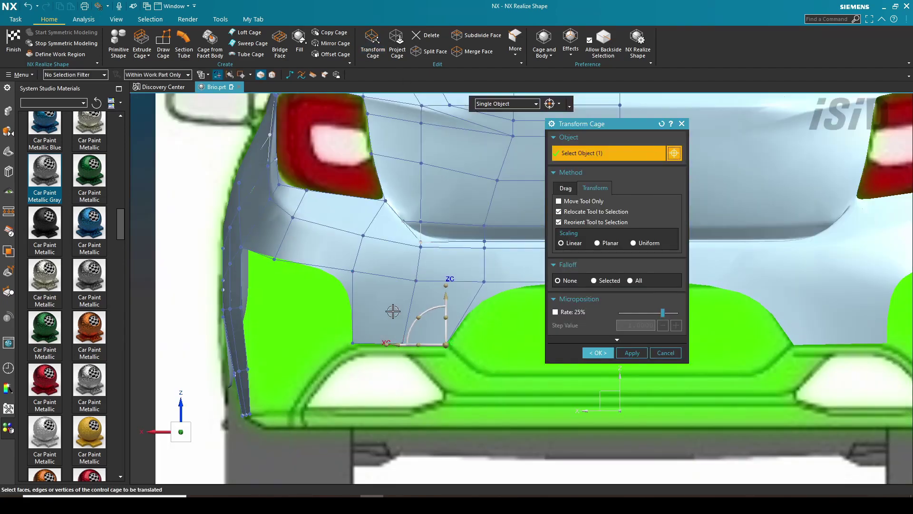
middle_drag(391, 304, 428, 322)
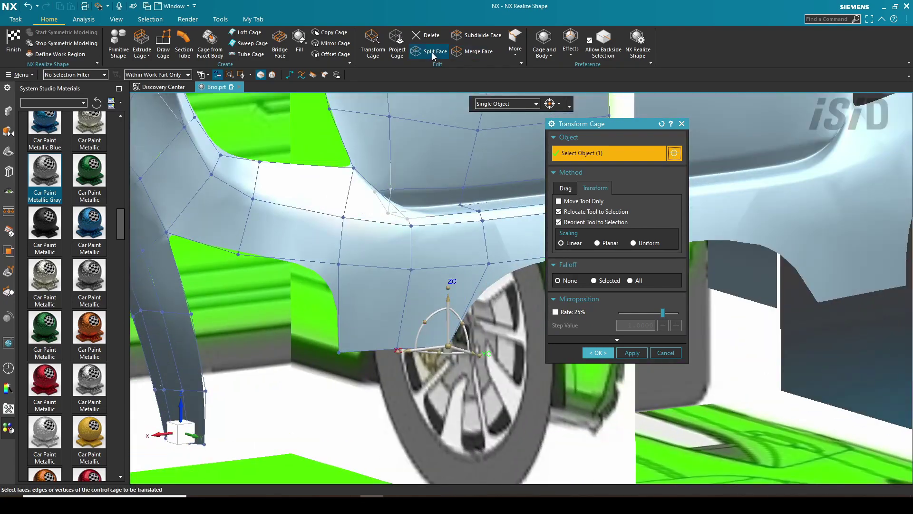
Step: Split the two extruded bumper faces horizontally with one division, using their slanted inner edge as the reference
click(434, 52)
click(645, 146)
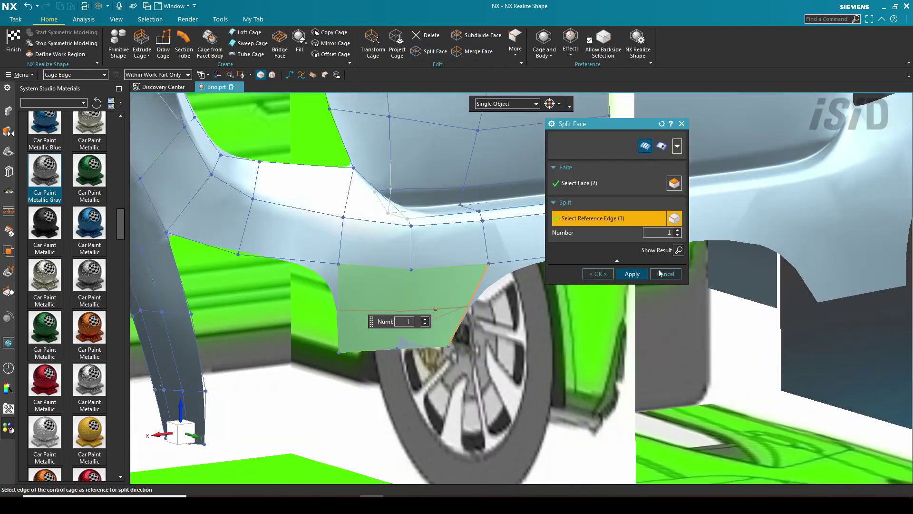
click(633, 274)
Step: Fill the gap between the wheel arch panel and the bumper extension with Sweep Cage, guided by the bumper's lower edges
scroll(436, 300, down, 3)
mouse_move(436, 299)
middle_down()
mouse_move(467, 292)
mouse_move(441, 292)
middle_up()
scroll(392, 222, up, 3)
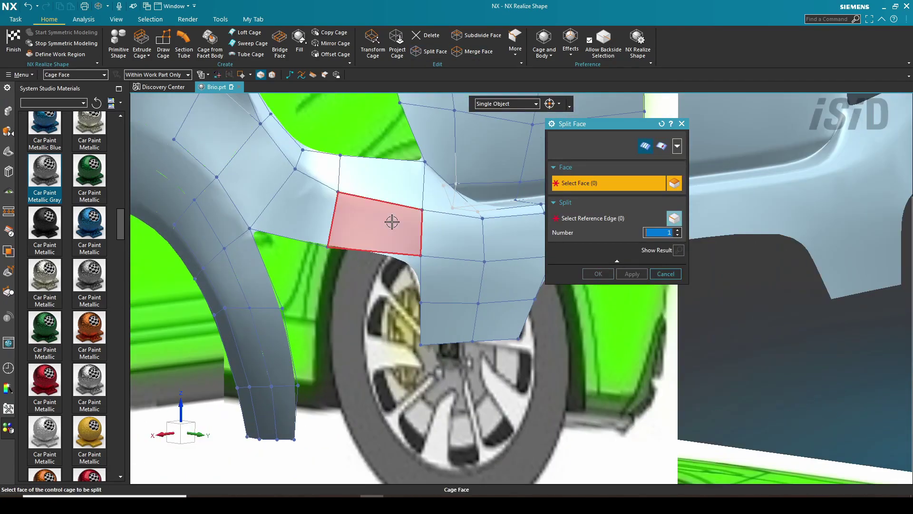
click(250, 43)
click(260, 249)
click(609, 225)
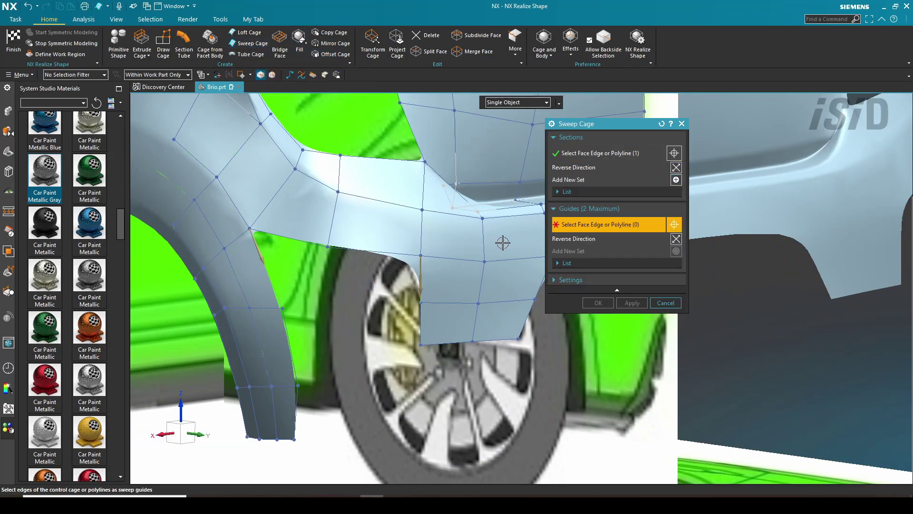
click(380, 251)
click(297, 240)
click(627, 304)
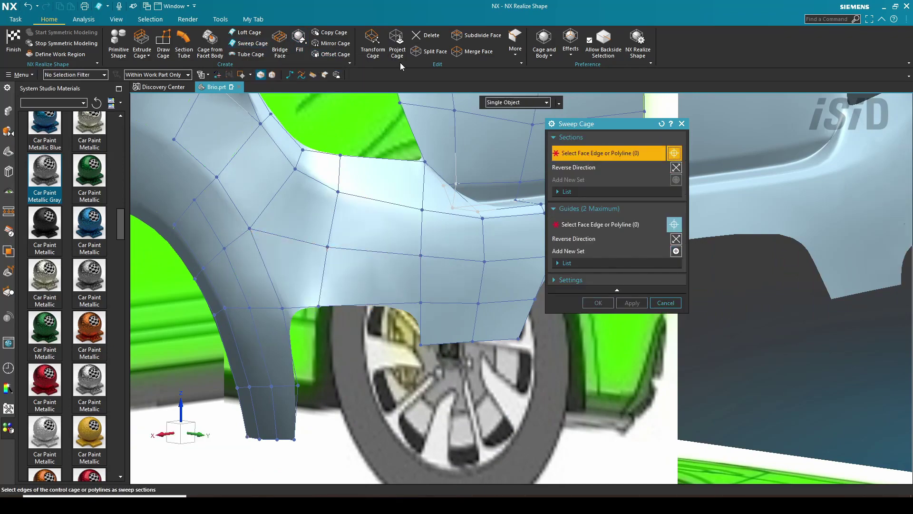
Step: Reposition the middle vertices of the new corner panel between the wheel arch and bumper with Transform Cage to smooth its curvature
click(373, 44)
click(319, 306)
middle_drag(379, 287, 360, 324)
drag(304, 326, 327, 313)
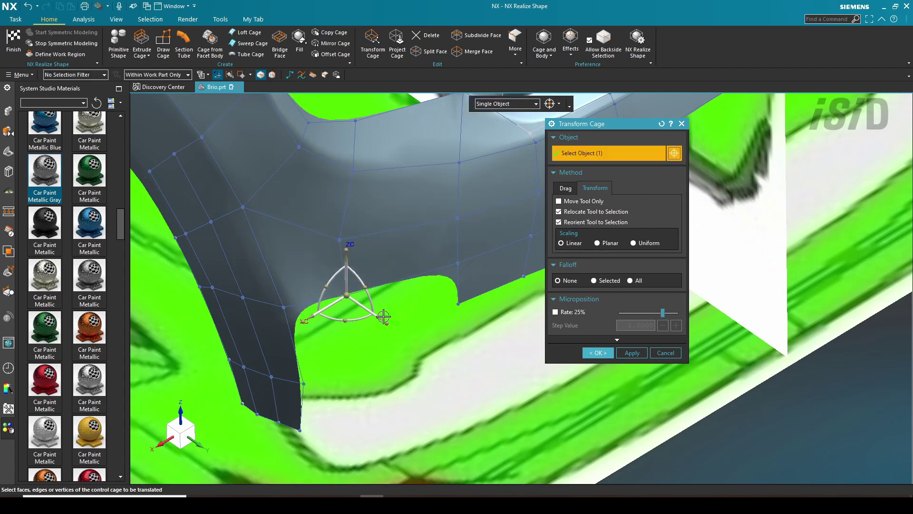
drag(351, 258, 377, 263)
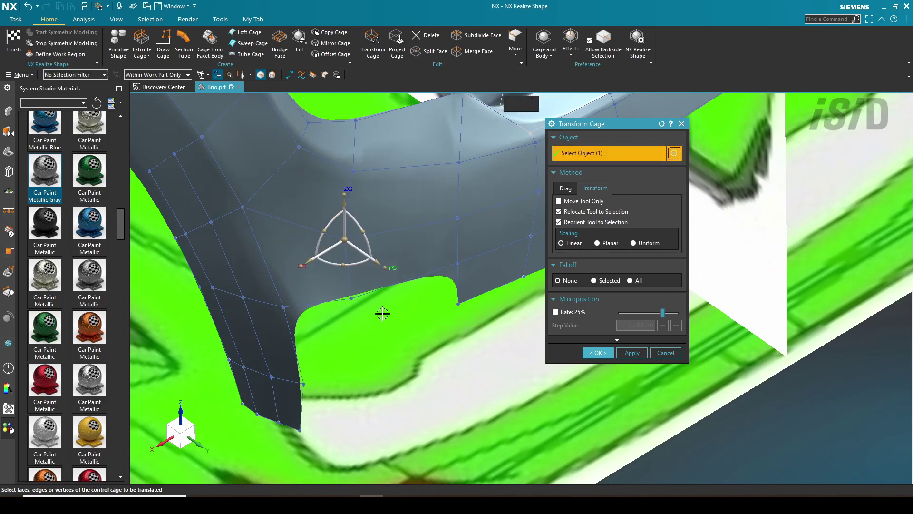
click(351, 298)
drag(383, 320, 385, 322)
click(605, 355)
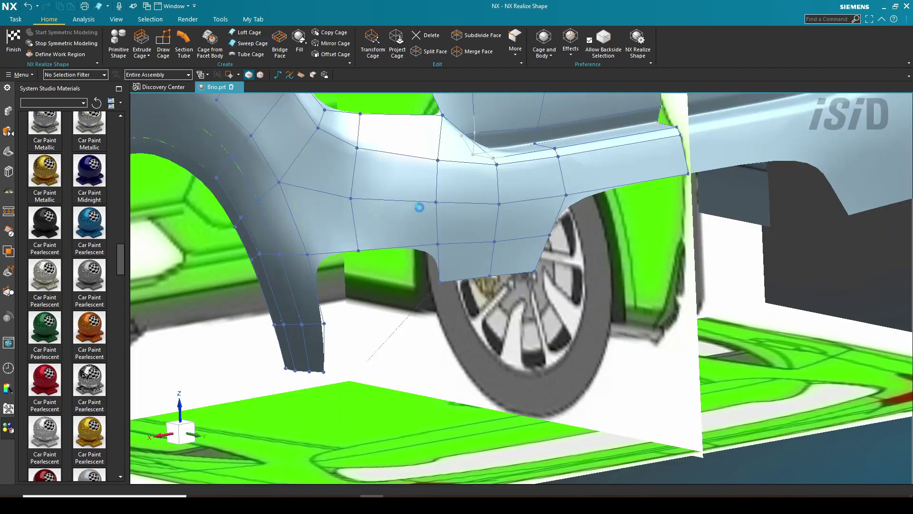
Step: Extend the bumper corner downward with Sweep Cage and split the new face from its inner corner to its outer edge's midpoint
click(439, 266)
click(577, 225)
click(402, 247)
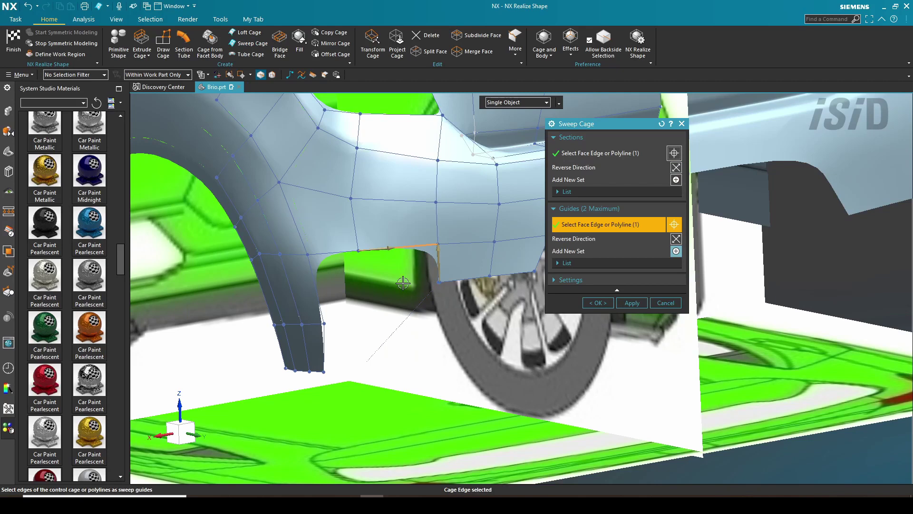
click(418, 245)
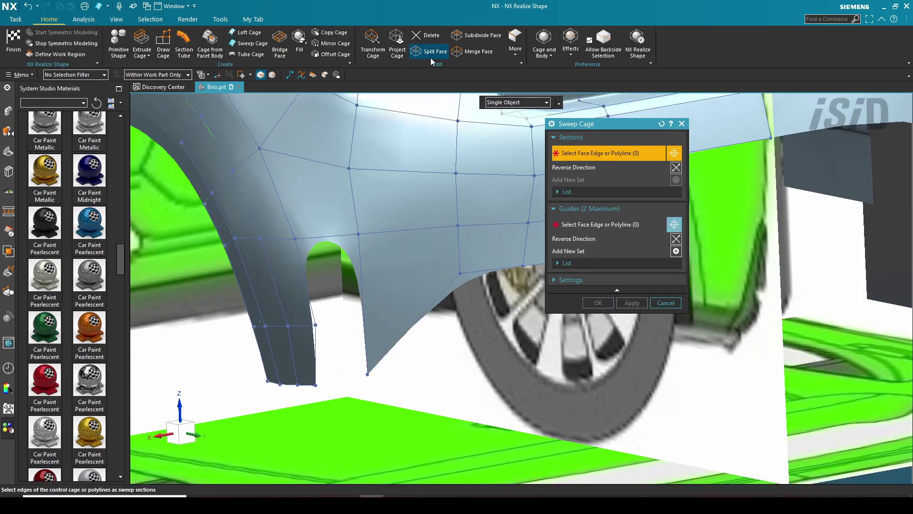
click(431, 53)
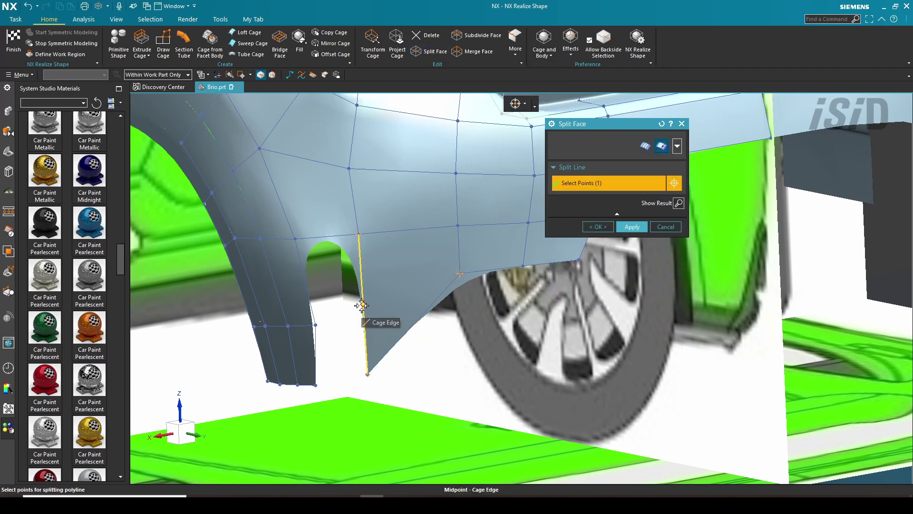
click(632, 228)
Step: Close the remaining gap beside the wheel arch by sweeping its upper edge along the two side edges with Sweep Cage
middle_drag(358, 198, 349, 206)
click(251, 43)
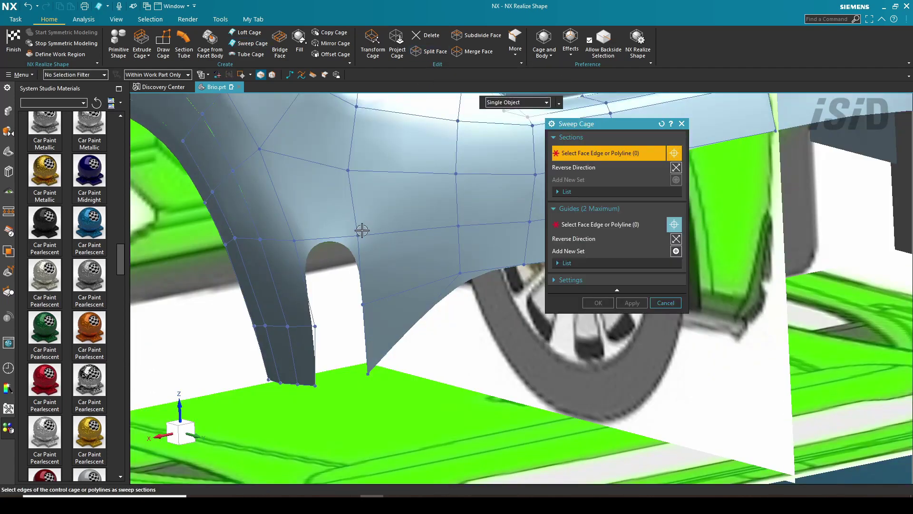
click(349, 236)
middle_click(350, 247)
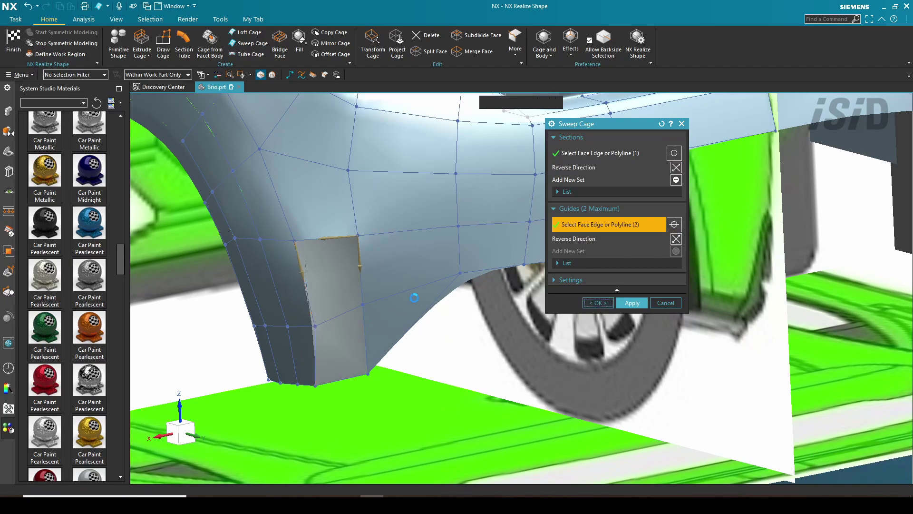
middle_click(375, 298)
Step: Extrude the lower edge of the bumper extension inward with Extrude Cage to form a horizontal return
middle_drag(375, 297, 266, 280)
click(141, 42)
click(527, 257)
middle_click(528, 262)
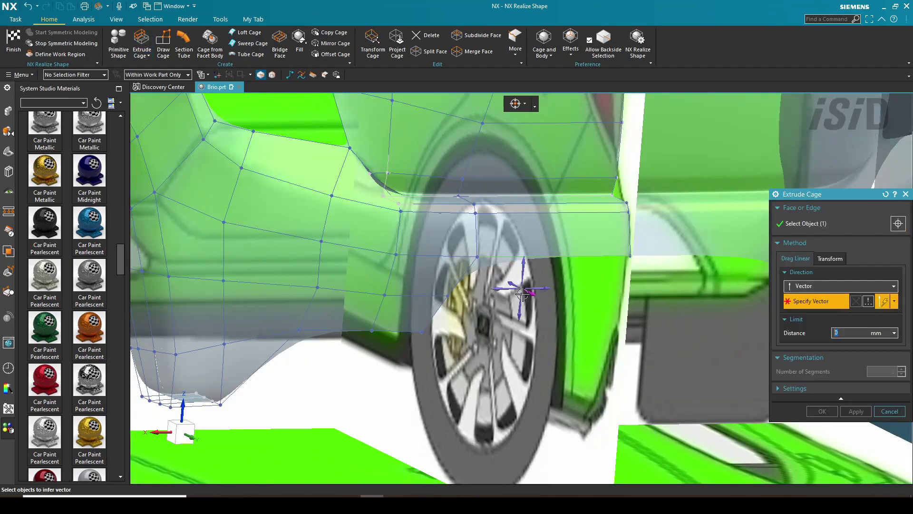
click(531, 293)
drag(553, 254, 535, 232)
middle_click(533, 230)
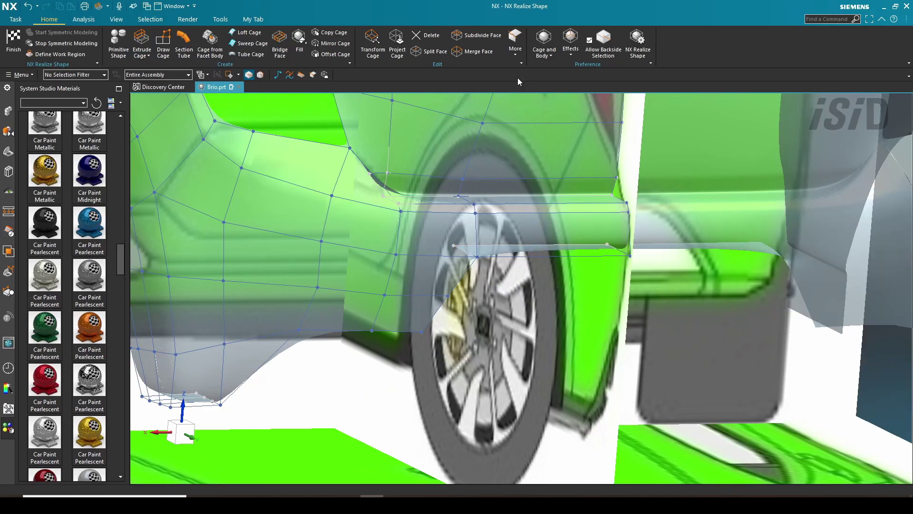
Step: Raise the weight of the edge between the bumper extension and its horizontal return with Set Weight to sharpen the fold
click(515, 43)
click(530, 107)
click(572, 256)
drag(632, 227, 661, 227)
click(818, 285)
Step: Sweep the end edge of the horizontal return down along the two slanted bumper edges with Sweep Cage
scroll(480, 252, up, 2)
mouse_move(498, 248)
middle_down()
mouse_move(453, 232)
mouse_move(484, 255)
middle_up()
scroll(481, 262, up, 1)
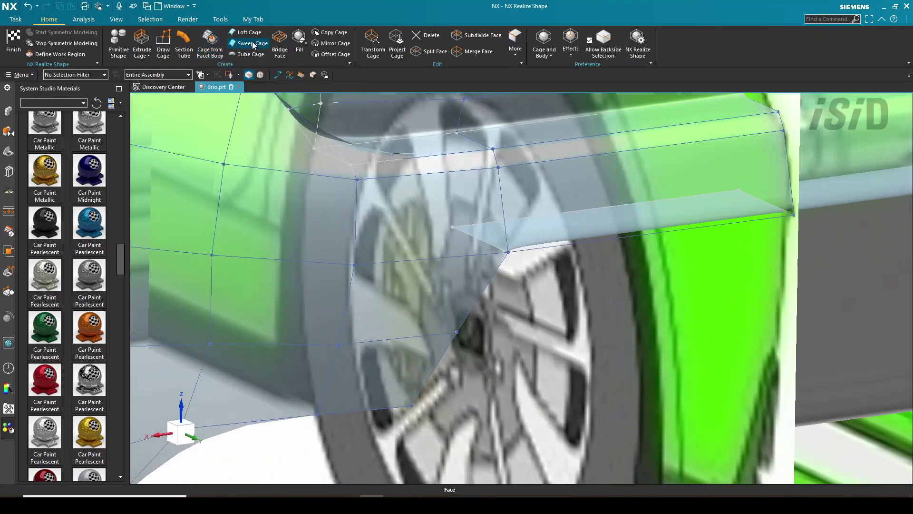
click(252, 43)
click(484, 242)
click(837, 295)
click(480, 295)
click(434, 369)
click(856, 373)
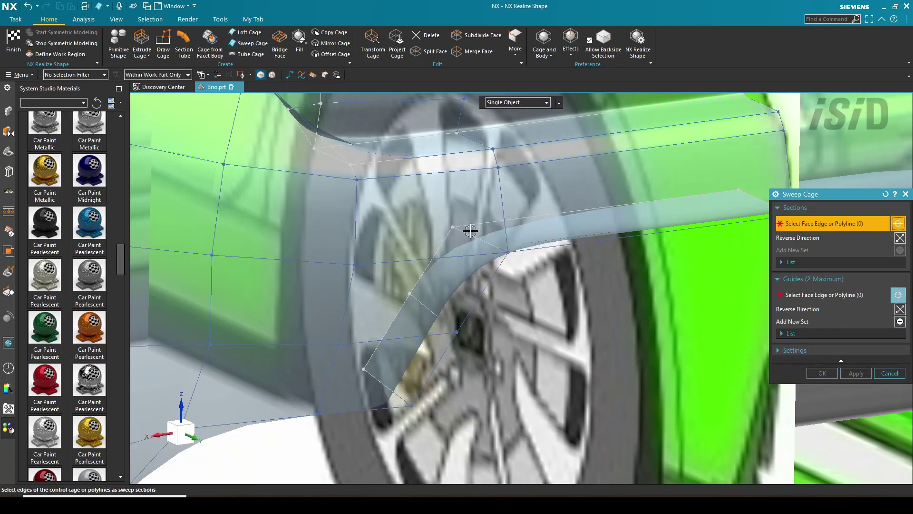
Step: Sharpen the two slanted fold edges and the upper junction edge of the swept return with Set Weight
middle_drag(477, 232, 387, 263)
scroll(534, 279, up, 2)
click(515, 44)
click(535, 126)
click(478, 225)
click(433, 271)
click(419, 354)
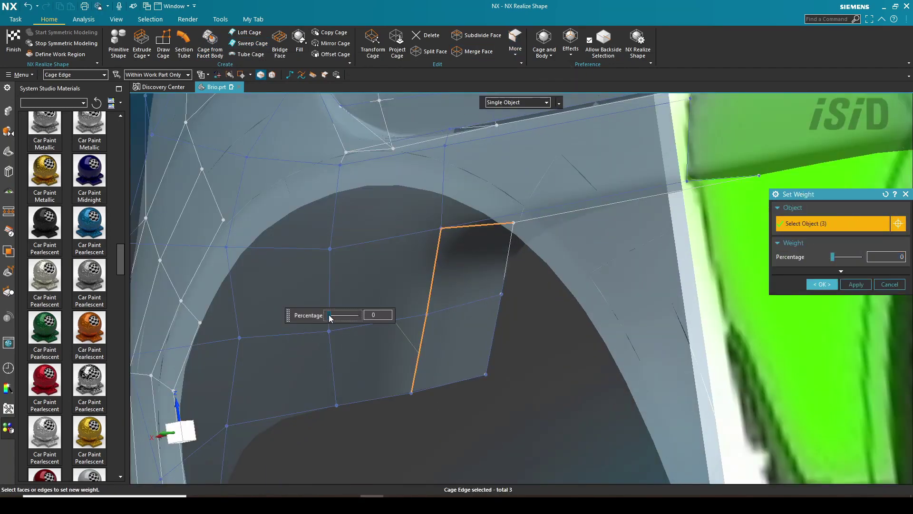
drag(329, 316, 359, 315)
click(856, 283)
Step: Move the bottom and middle inner vertices of the slanted return closer to its outer edge with Transform Cage
mouse_move(561, 290)
middle_down()
mouse_move(463, 300)
mouse_move(557, 292)
middle_up()
scroll(495, 380, up, 1)
click(372, 44)
click(491, 362)
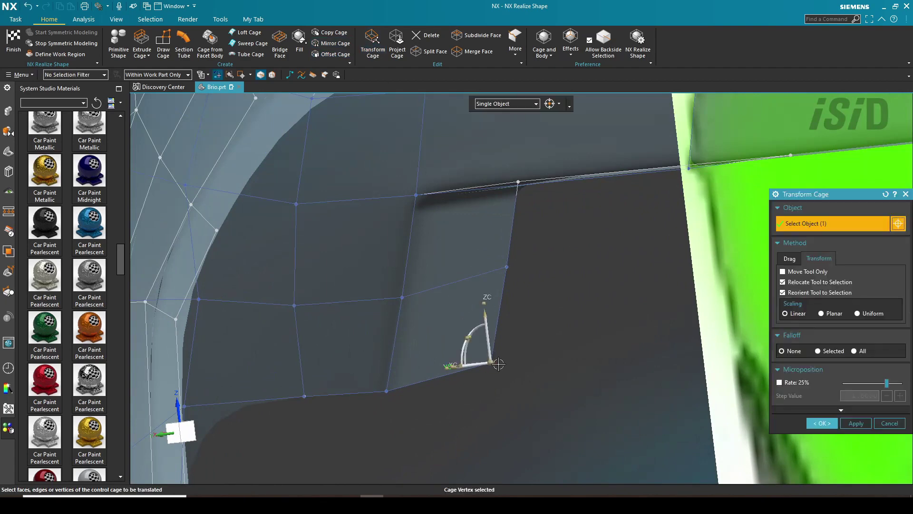
middle_drag(490, 349, 419, 373)
drag(450, 359, 399, 370)
click(495, 287)
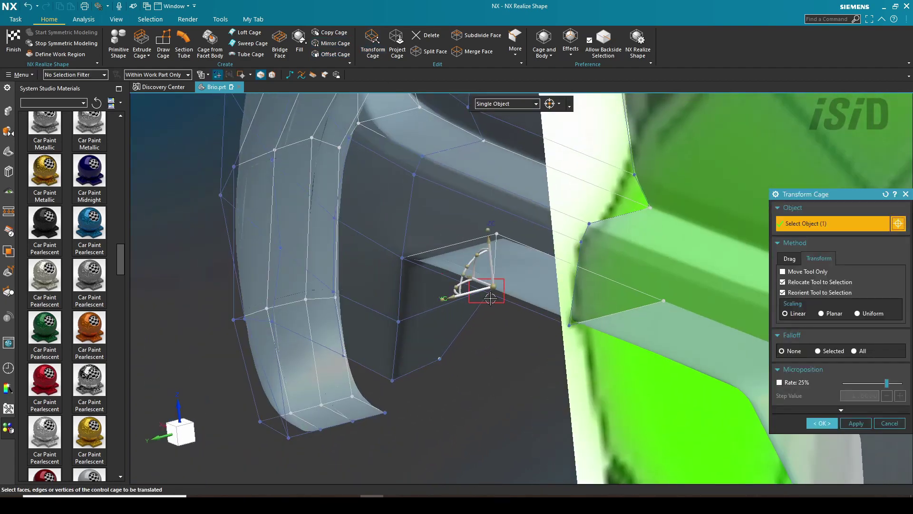
drag(455, 296, 421, 288)
scroll(440, 365, up, 2)
scroll(422, 308, down, 2)
middle_drag(352, 309, 435, 305)
scroll(435, 305, up, 2)
middle_click(435, 305)
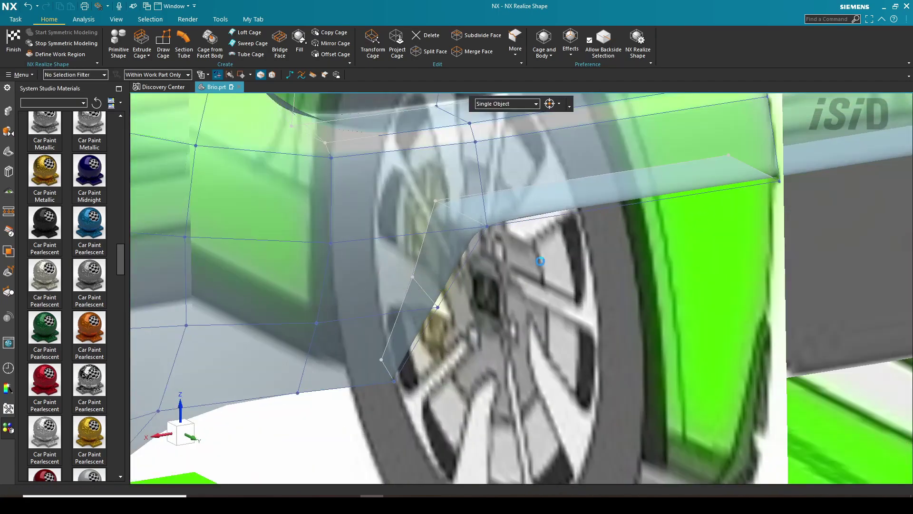
Step: Sweep the slanted return's two inner edges along the horizontal return's inner edge to form a recessed lower bumper panel
click(250, 44)
click(400, 312)
click(415, 266)
middle_click(421, 257)
click(505, 188)
scroll(486, 231, down, 2)
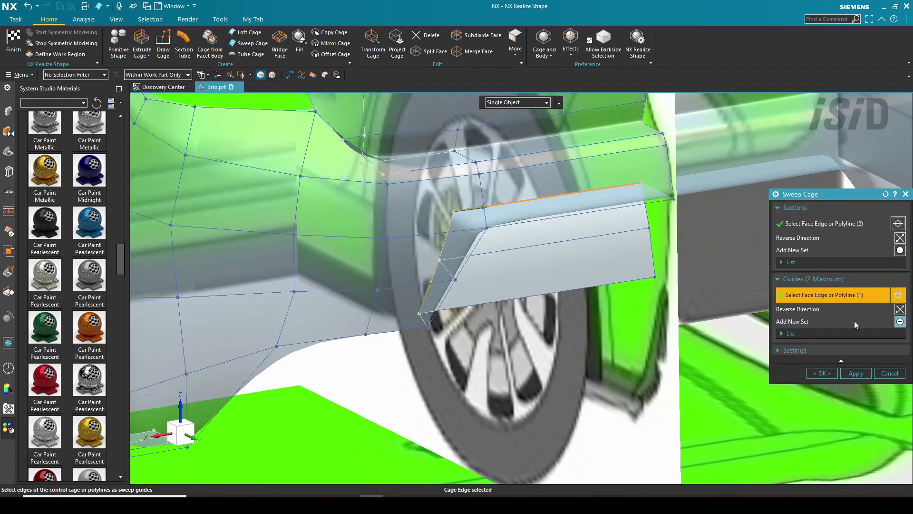
click(857, 374)
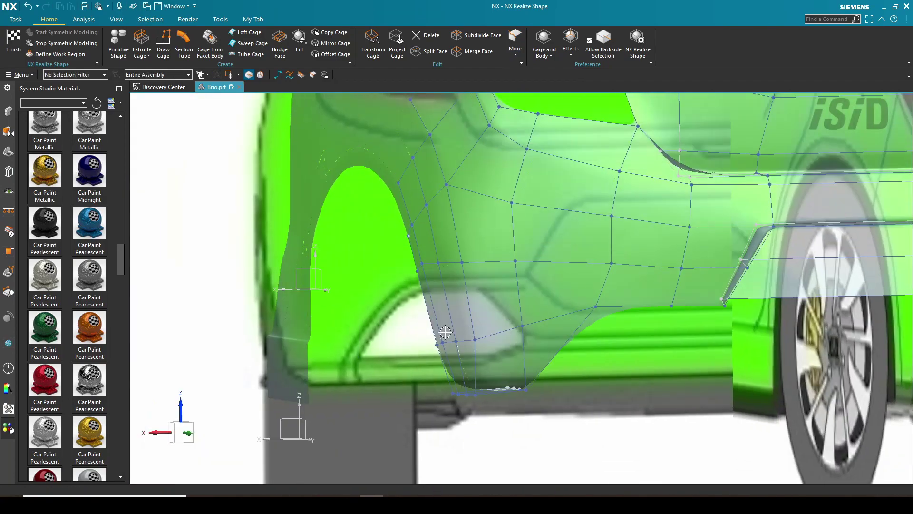
Step: Pick the recessed panel's lower corner vertex for Transform Cage and finish the Realize Shape task
middle_drag(656, 305, 712, 297)
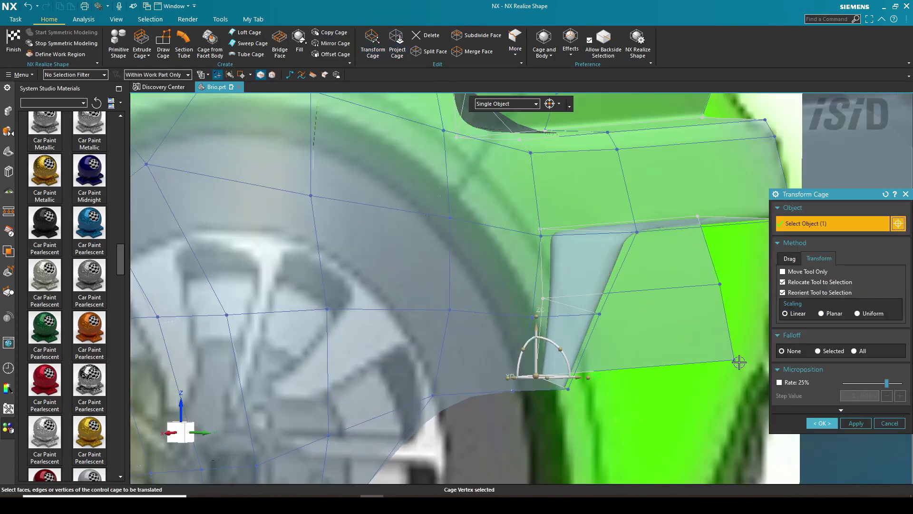
click(736, 362)
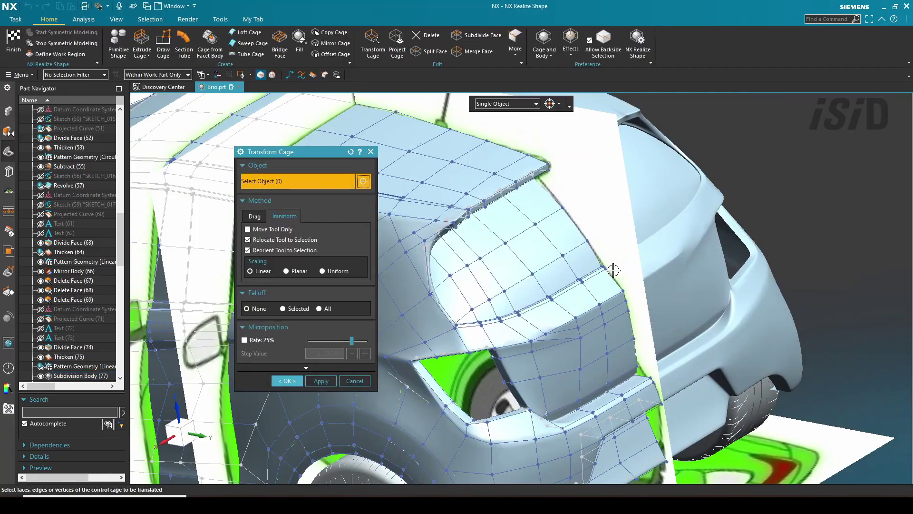
middle_drag(613, 269, 613, 256)
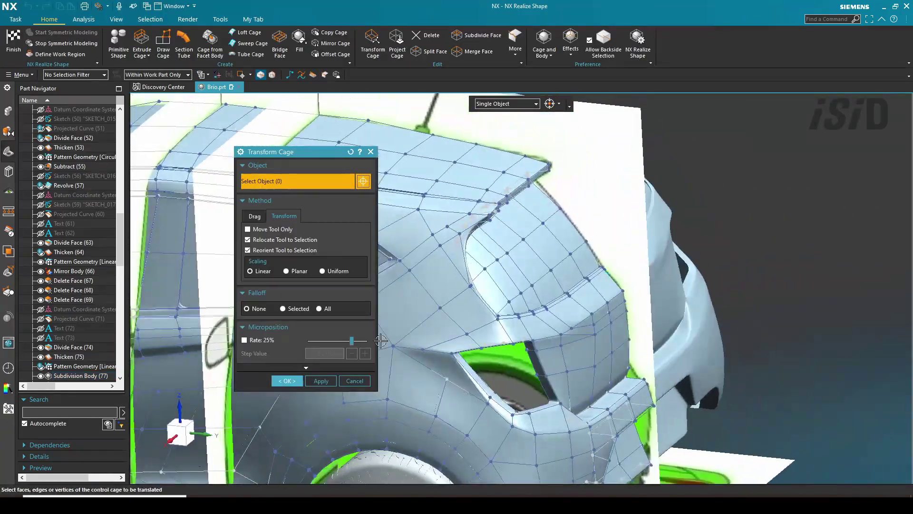
click(287, 381)
click(13, 40)
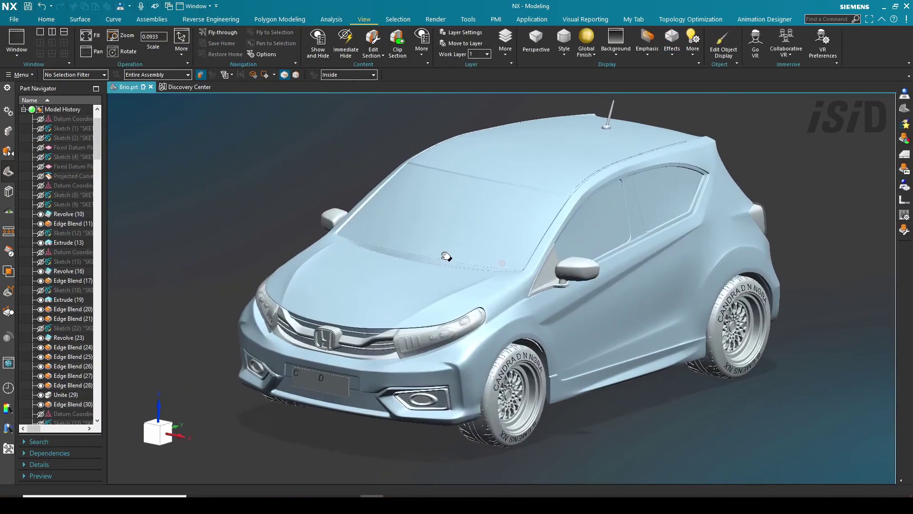
Step: Examine the completed car body from the front, side and rear, including the front bumper, grille and licence plate
shift+middle_drag(446, 256, 411, 269)
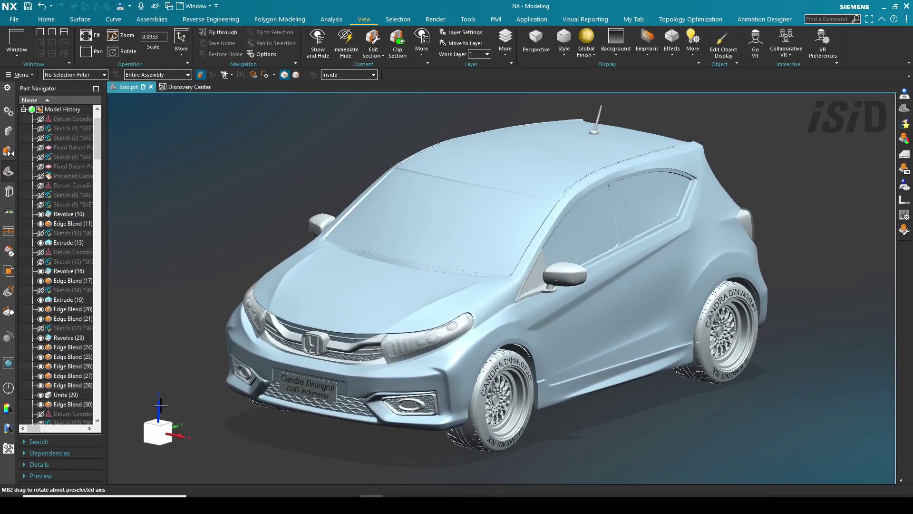
middle_drag(332, 381, 458, 381)
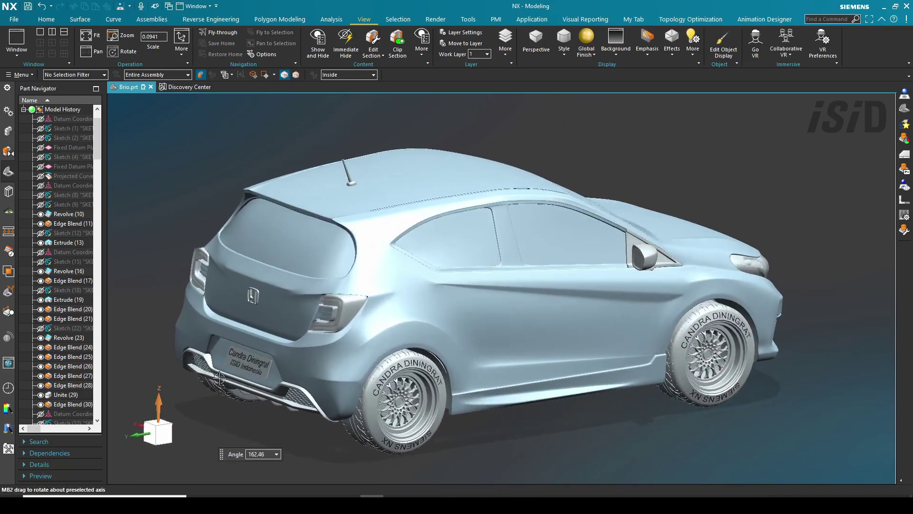
scroll(241, 360, up, 3)
middle_drag(255, 360, 390, 358)
scroll(328, 361, up, 4)
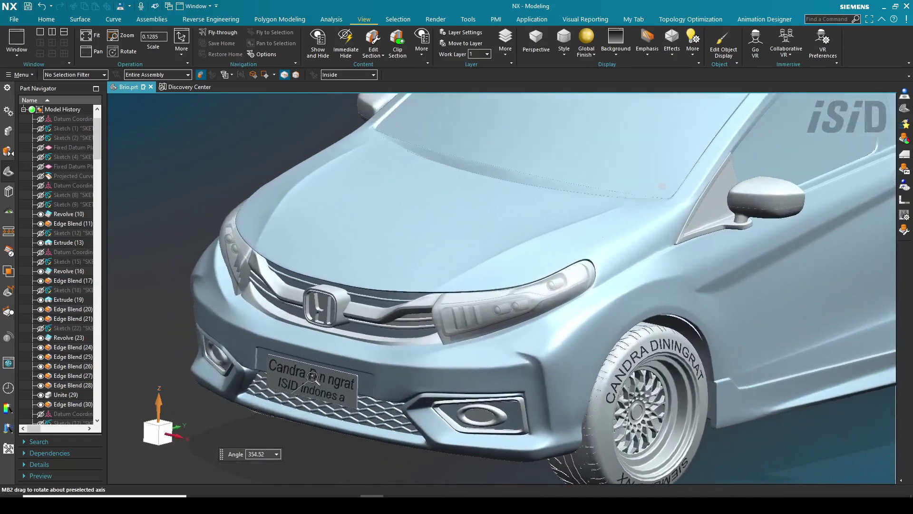
shift+middle_drag(333, 363, 413, 324)
scroll(402, 346, down, 1)
scroll(402, 346, down, 2)
scroll(473, 338, up, 3)
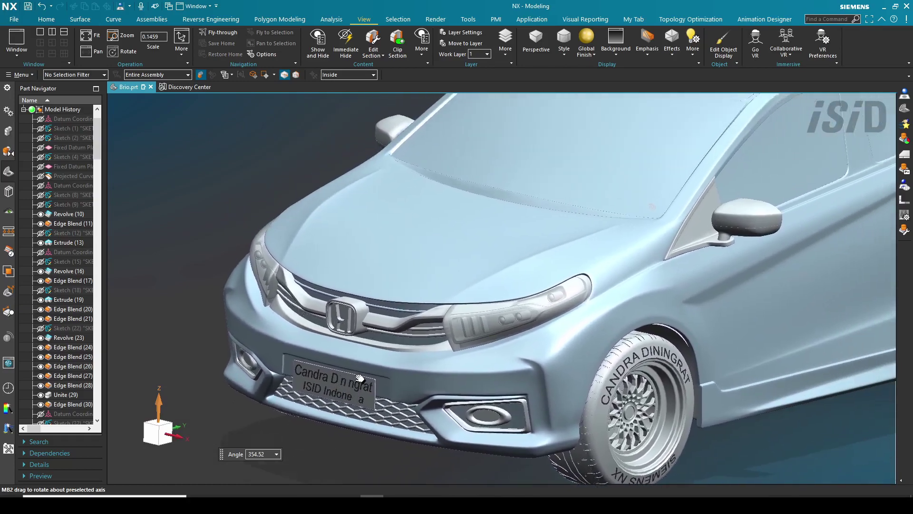
scroll(473, 338, up, 1)
shift+middle_drag(469, 334, 448, 313)
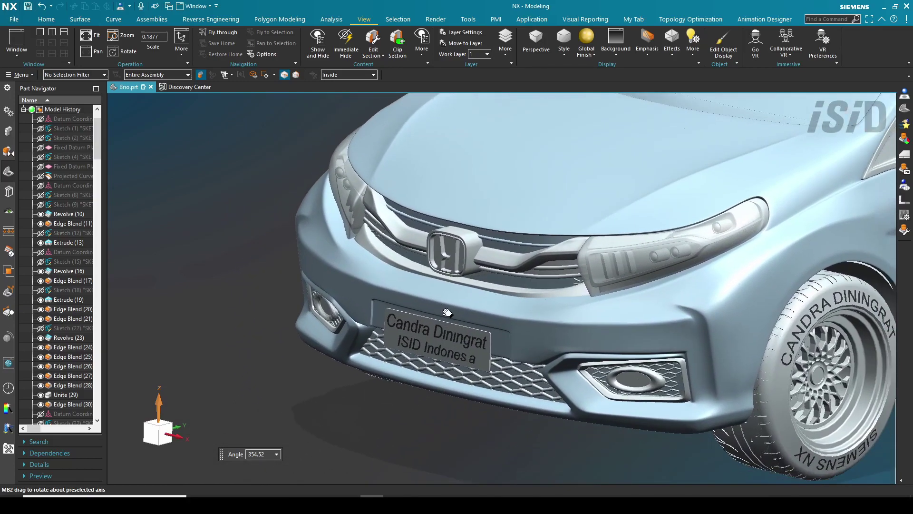
scroll(446, 306, up, 1)
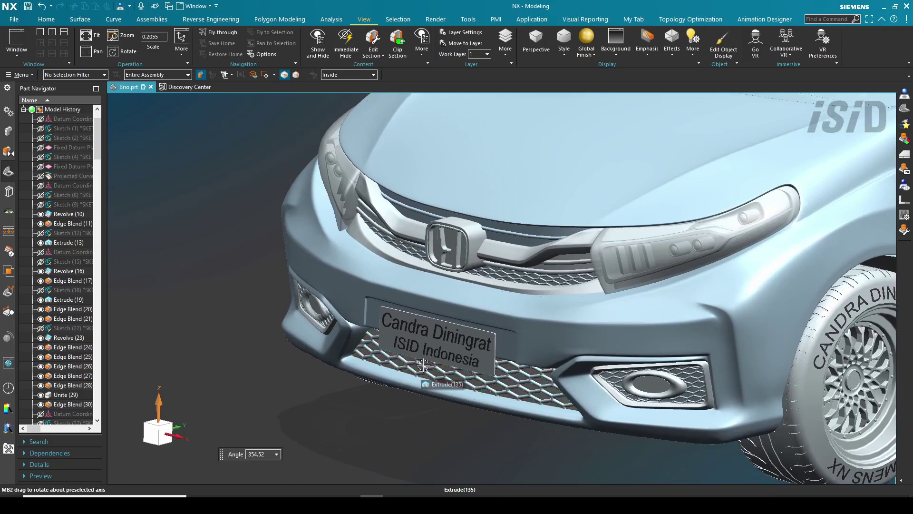
Step: Open the definition of the lower front grille's mesh feature, inspect its Select Face node, and exit the Logic Editor
right_click(421, 369)
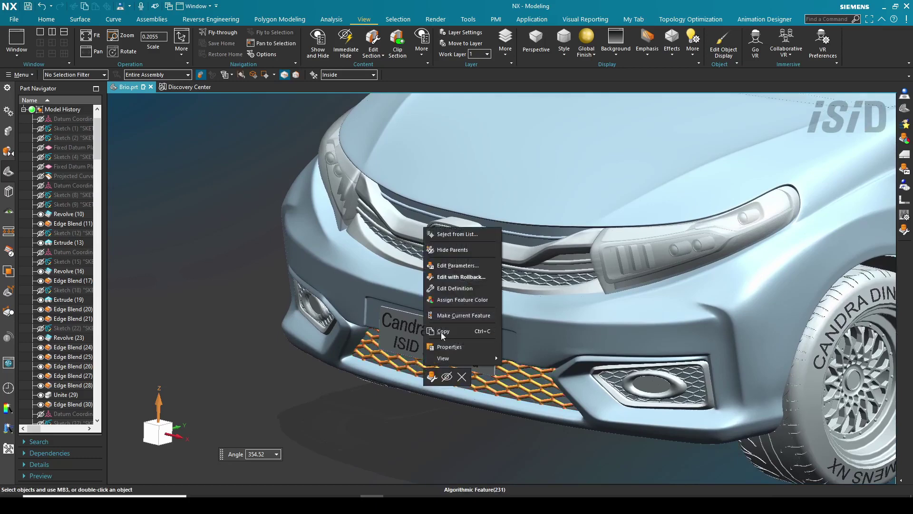
click(452, 288)
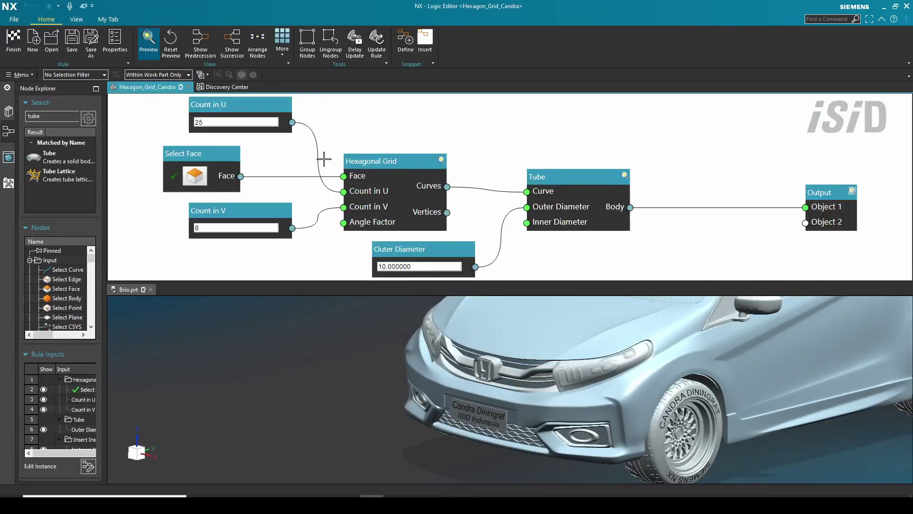
scroll(402, 145, down, 1)
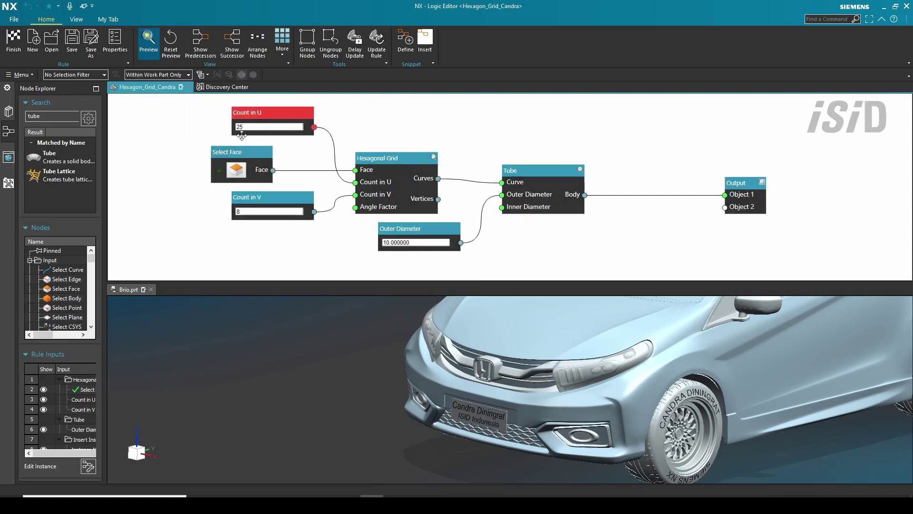
click(251, 166)
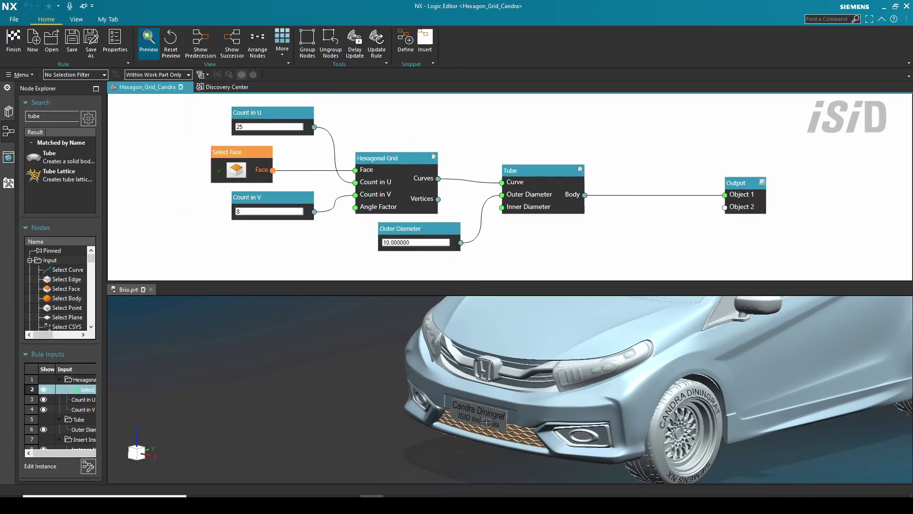
click(15, 46)
click(389, 269)
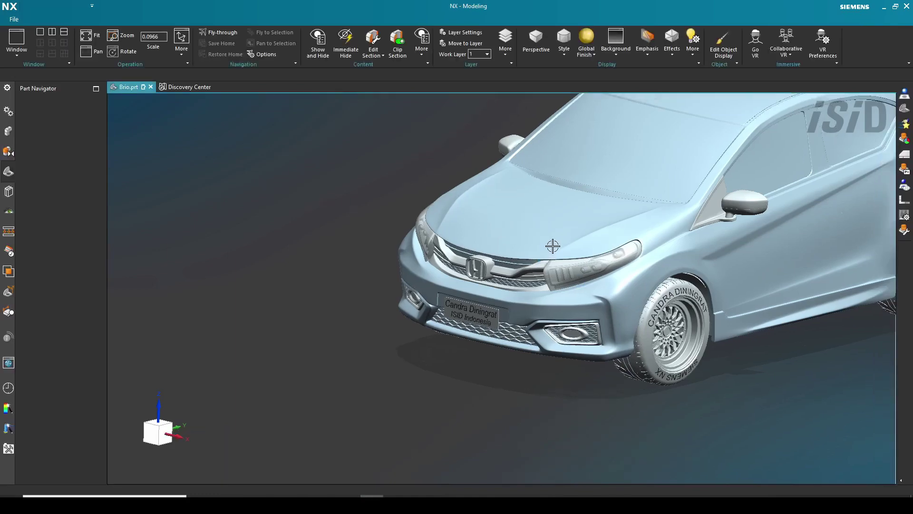
Step: Examine the whole car and its rear details, including the tail lights, plate recess and lower bumper mesh
scroll(550, 239, down, 1)
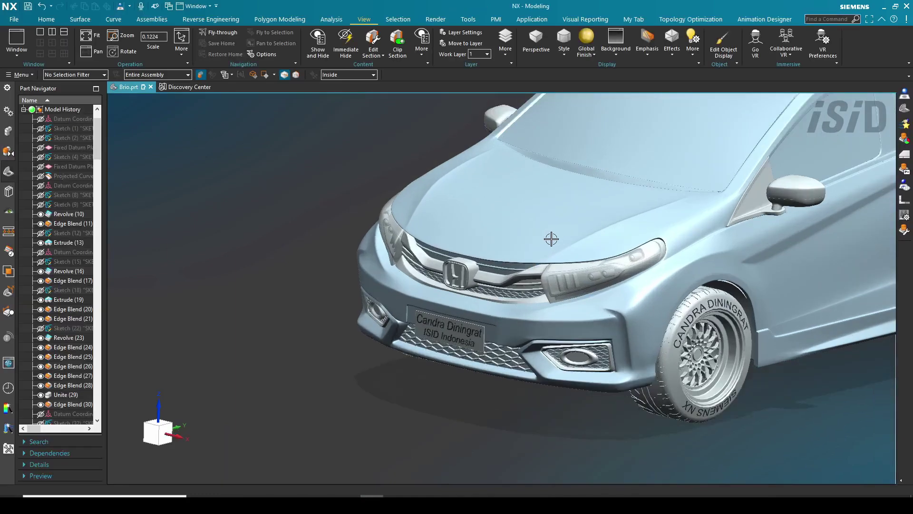
shift+middle_drag(555, 239, 434, 255)
scroll(501, 262, down, 3)
shift+middle_drag(509, 257, 456, 311)
scroll(476, 303, up, 2)
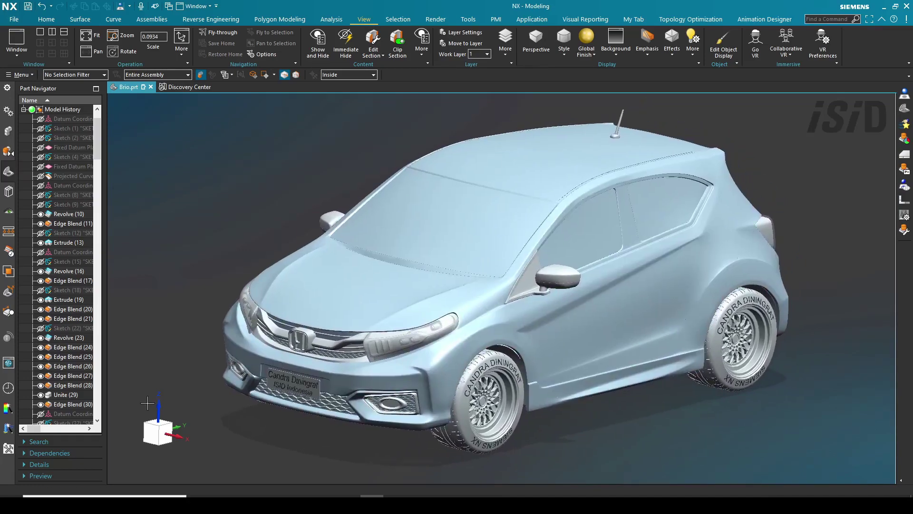
middle_drag(506, 347, 386, 352)
scroll(380, 398, up, 3)
shift+middle_drag(380, 398, 439, 308)
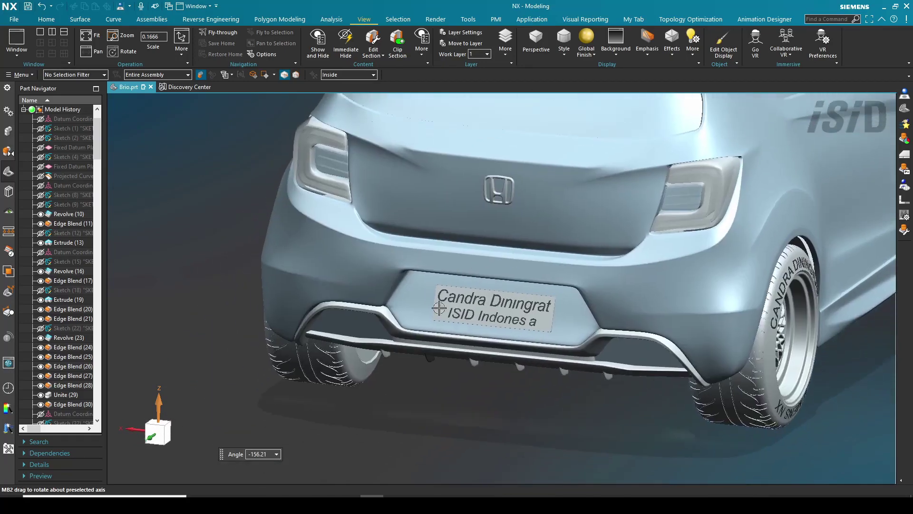
scroll(387, 312, up, 2)
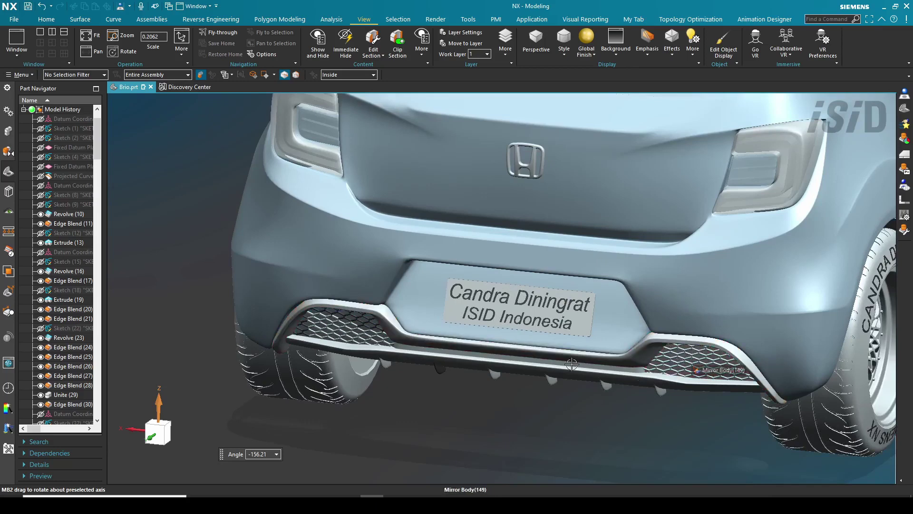
scroll(571, 364, down, 2)
middle_drag(572, 364, 413, 414)
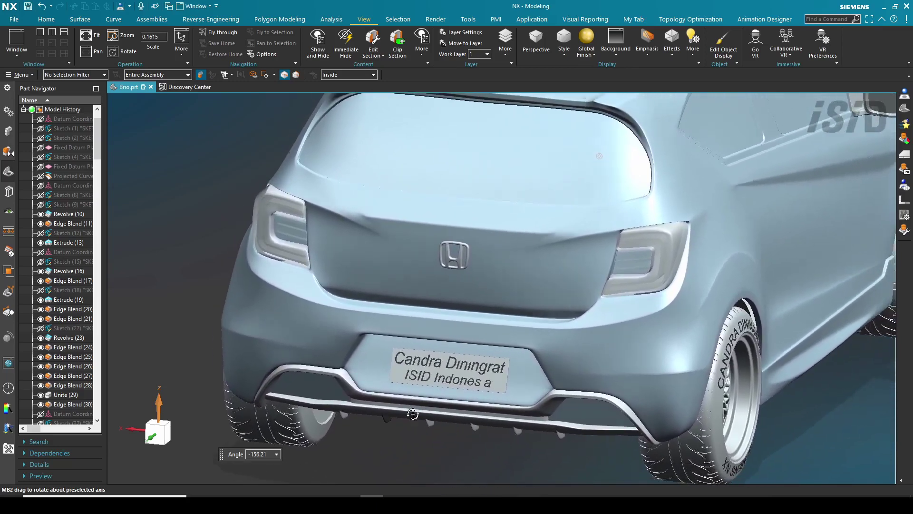
scroll(413, 414, down, 1)
middle_drag(409, 380, 388, 367)
scroll(579, 312, down, 2)
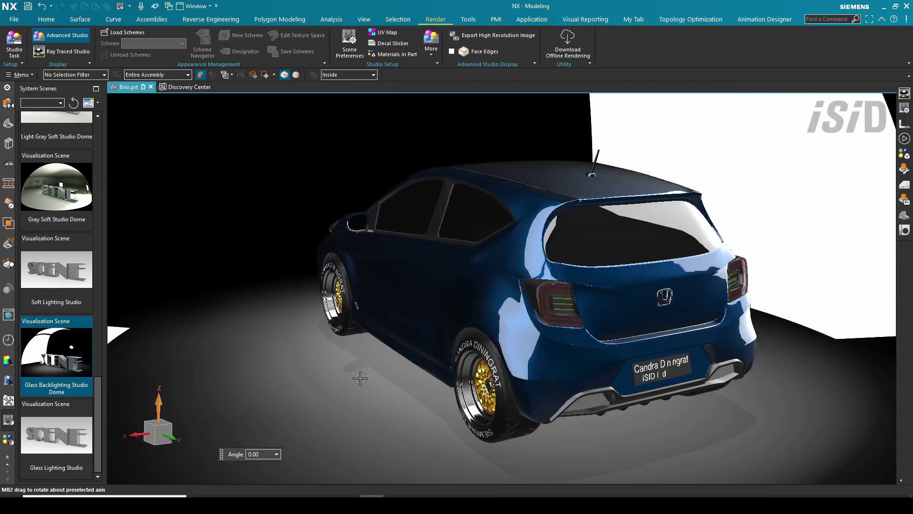
Step: Inspect the blue painted car from the rear, side and front in the Glass Backlighting Studio Dome scene
middle_drag(360, 378, 199, 361)
scroll(200, 361, down, 2)
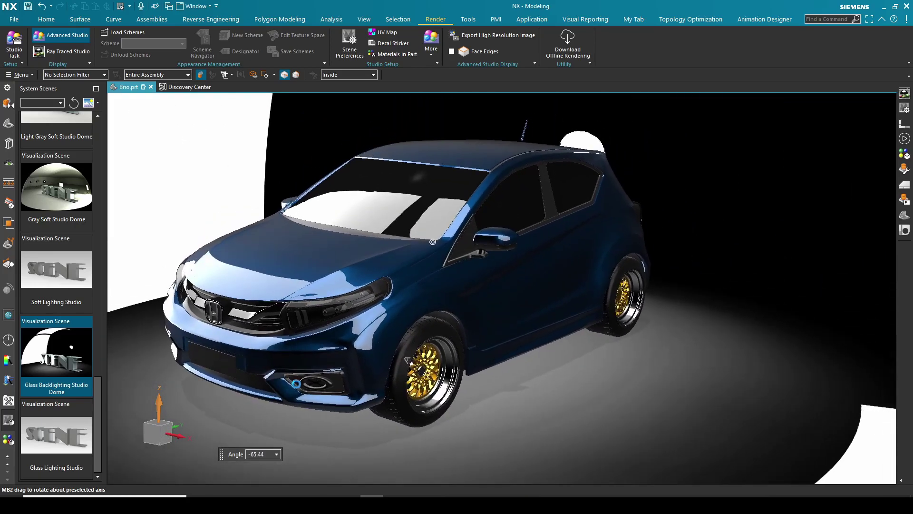
middle_drag(296, 383, 319, 386)
scroll(323, 393, up, 3)
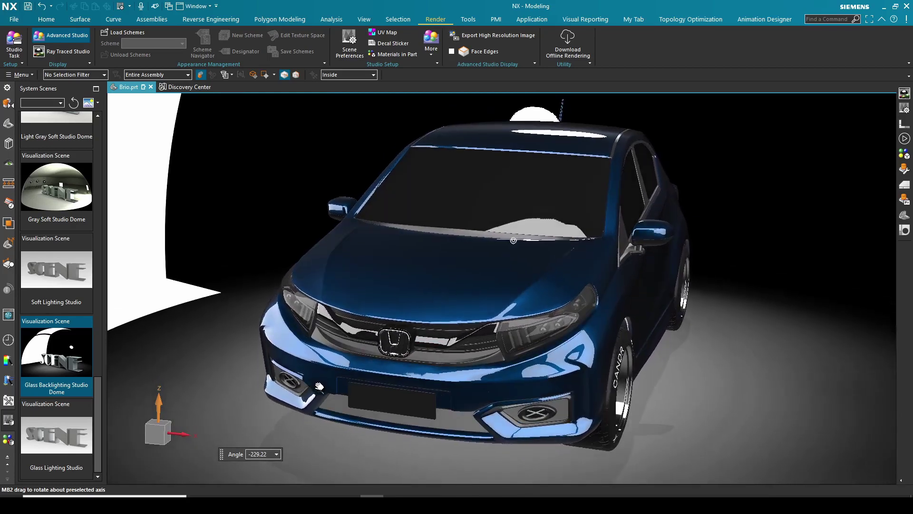